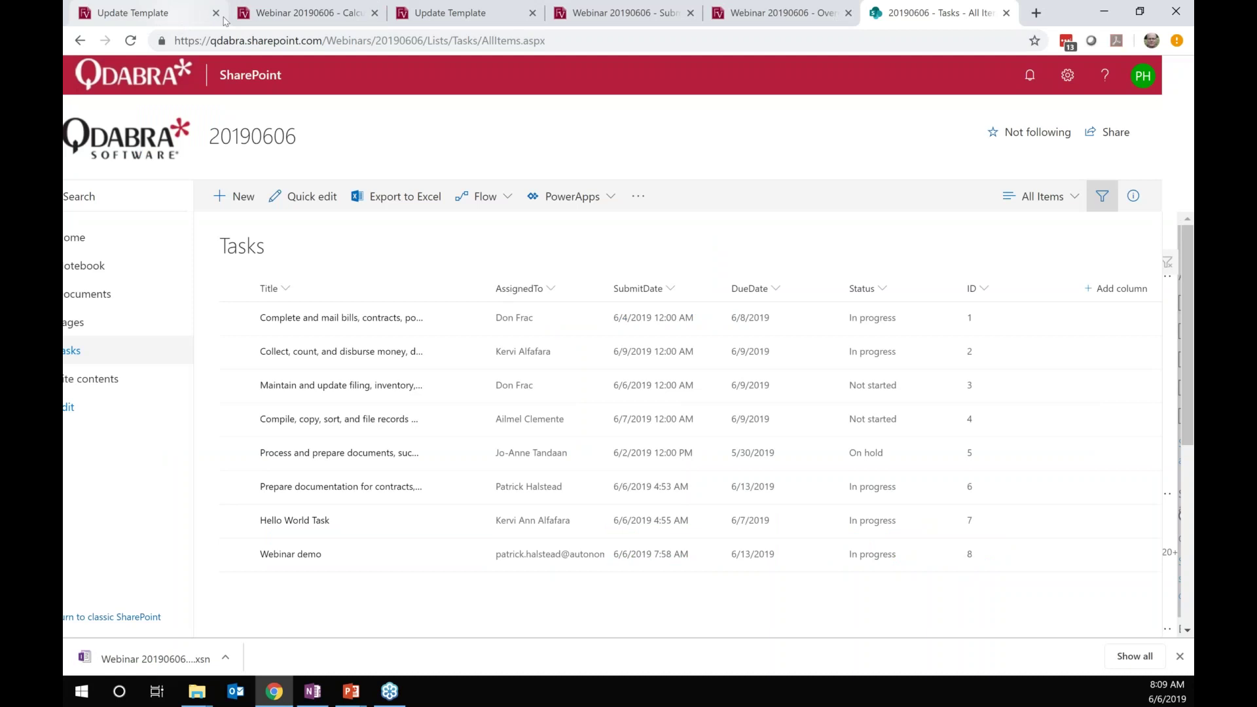
# In the Calculate Date Diff Form, rename the 7/4/2019 holiday as "Salute America".
pyautogui.click(163, 14)
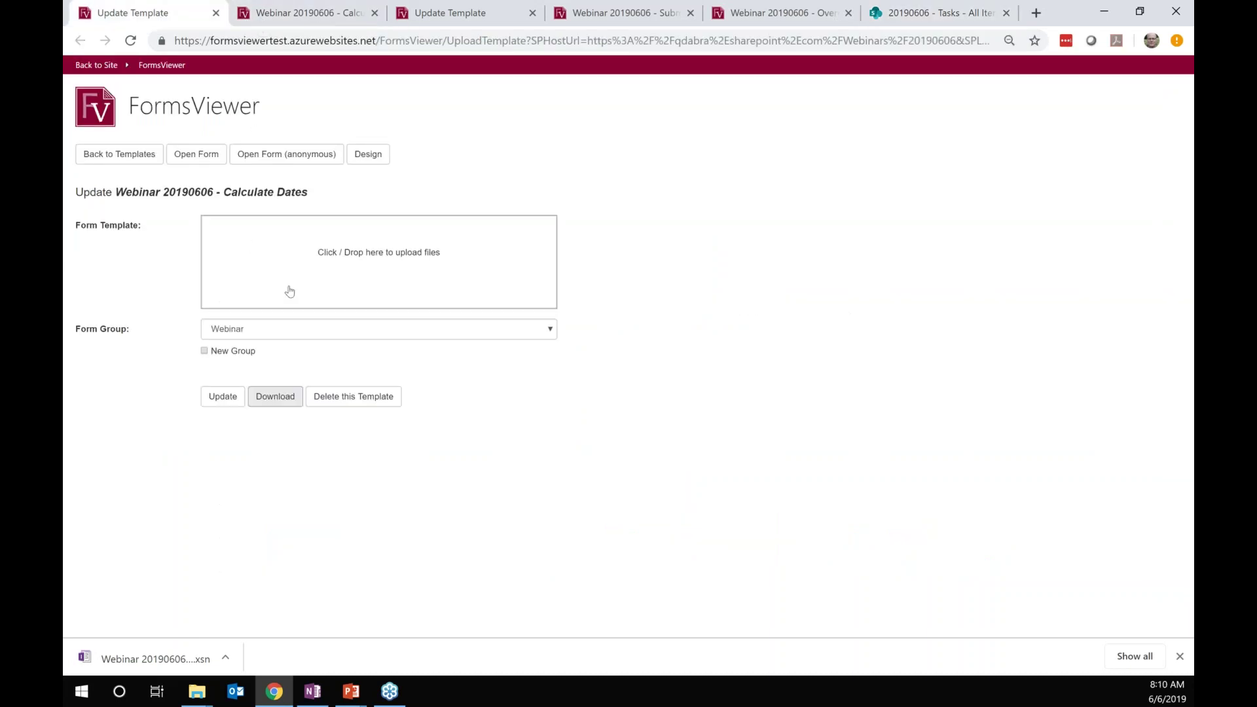
pyautogui.click(296, 12)
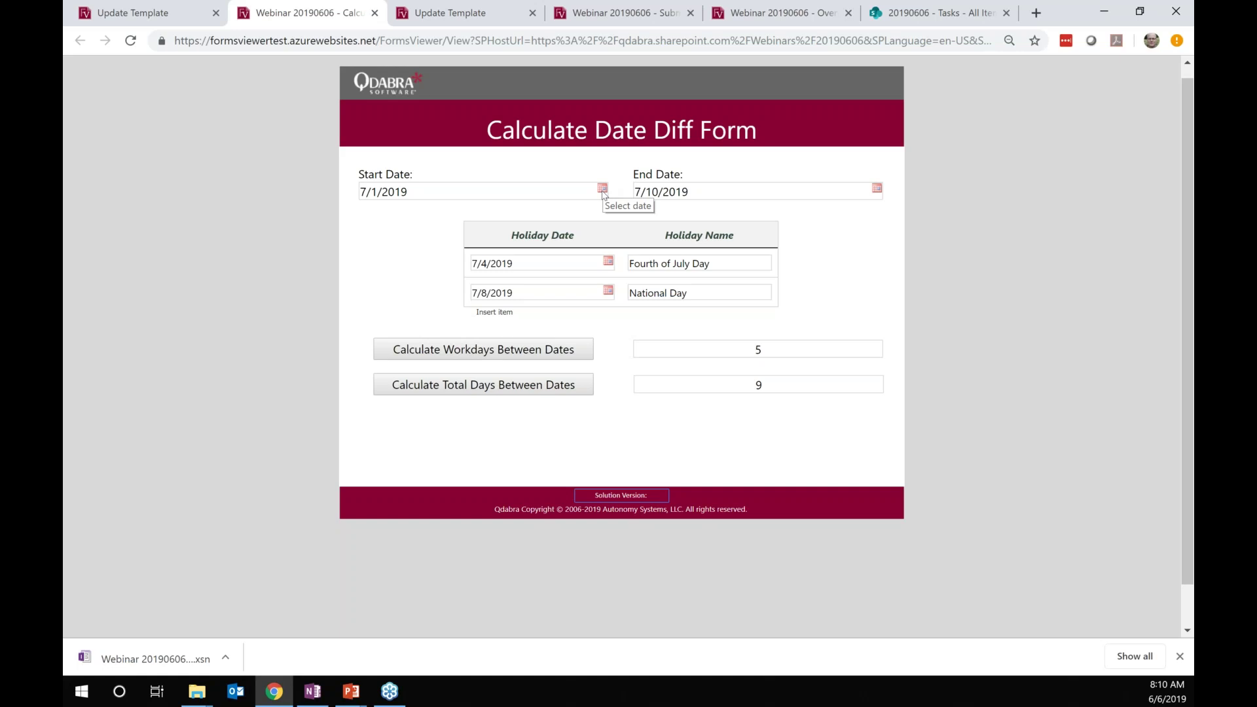
pyautogui.click(733, 266)
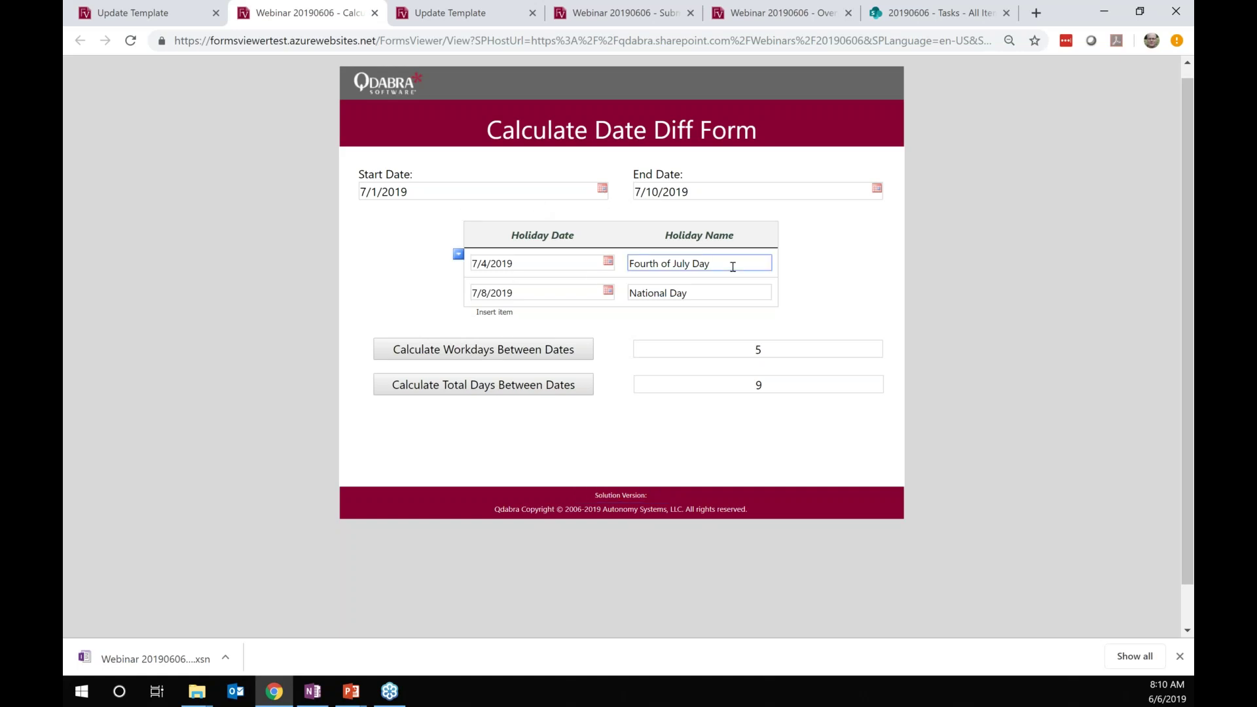
pyautogui.tripleClick(732, 266)
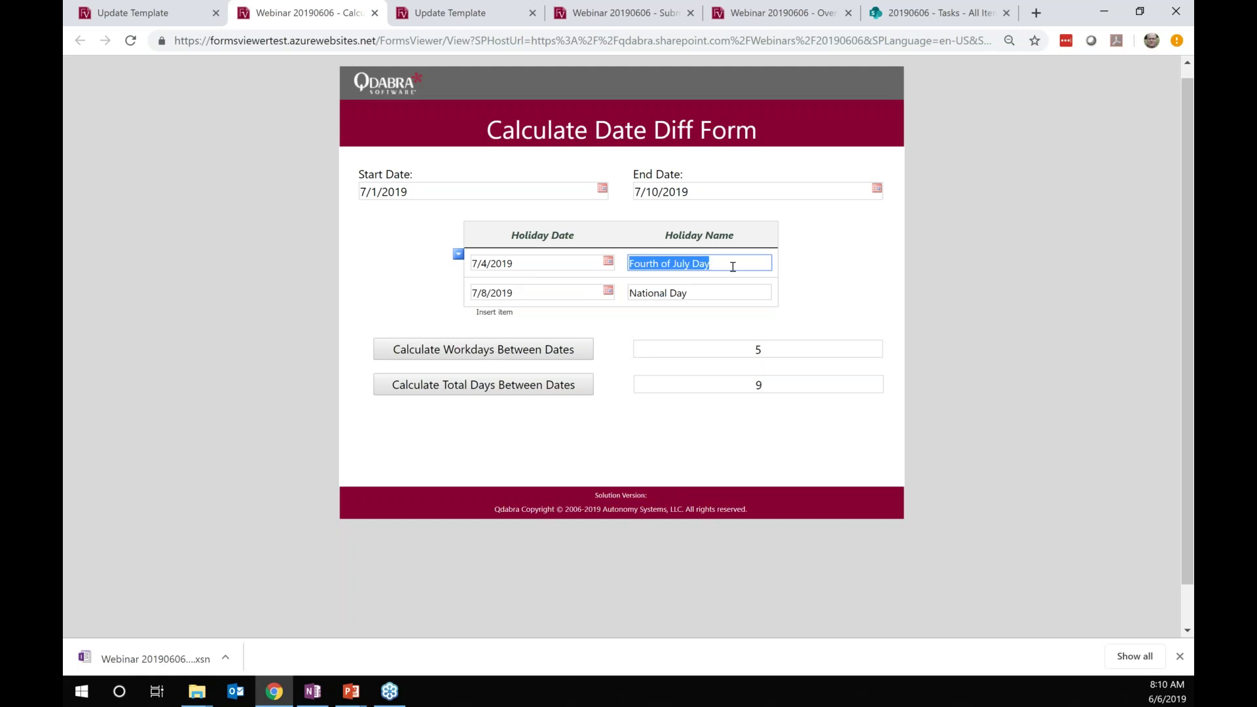
pyautogui.write('Sal')
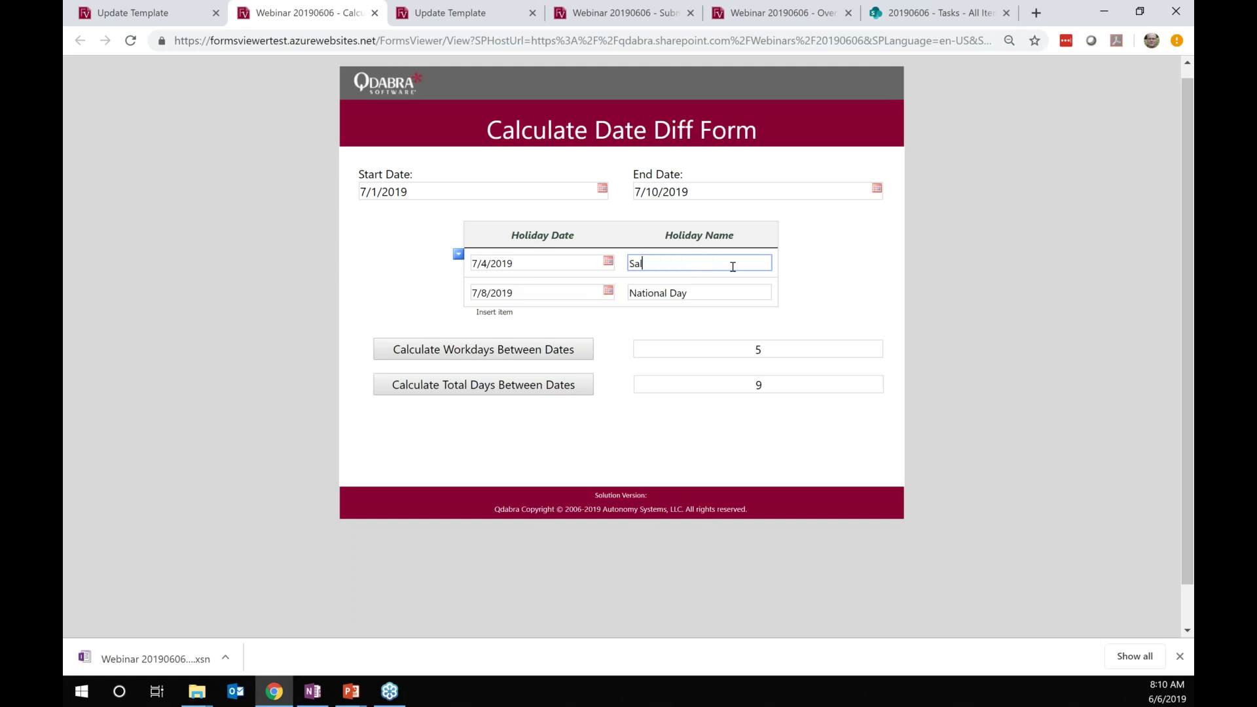
pyautogui.write('ute America')
# Delete the National Day holiday row and recalculate the workdays between the dates.
pyautogui.click(458, 283)
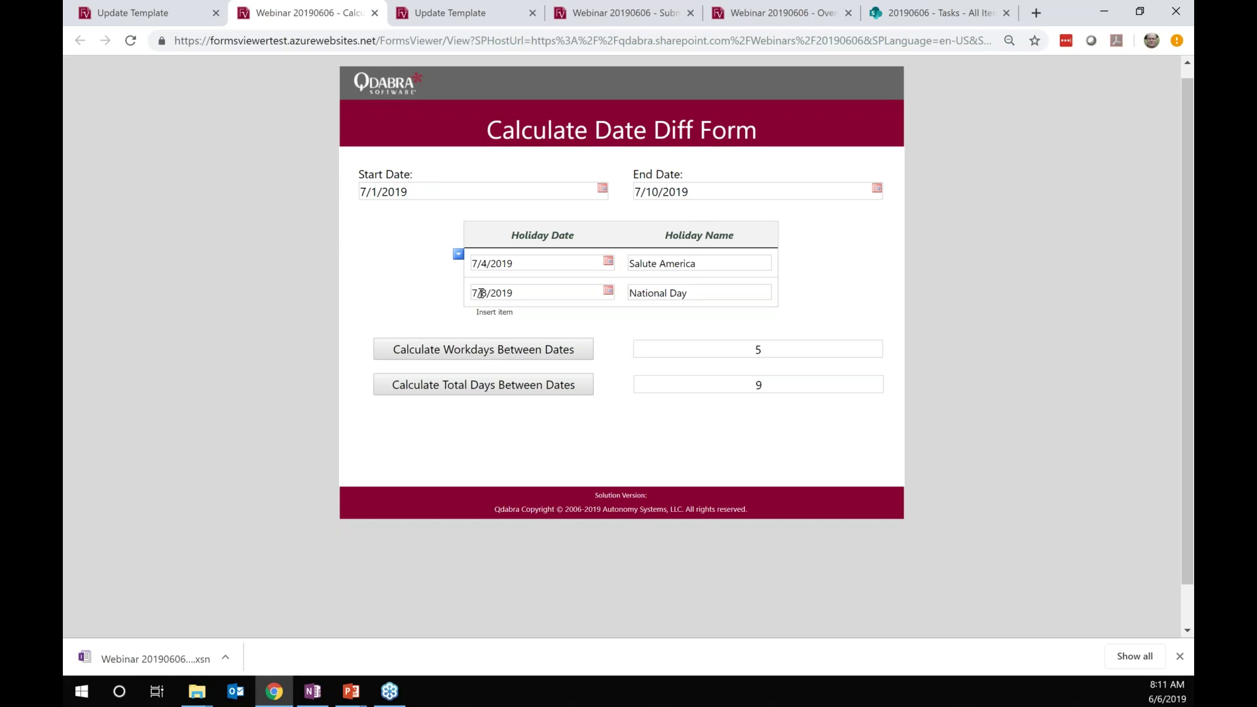
pyautogui.click(459, 283)
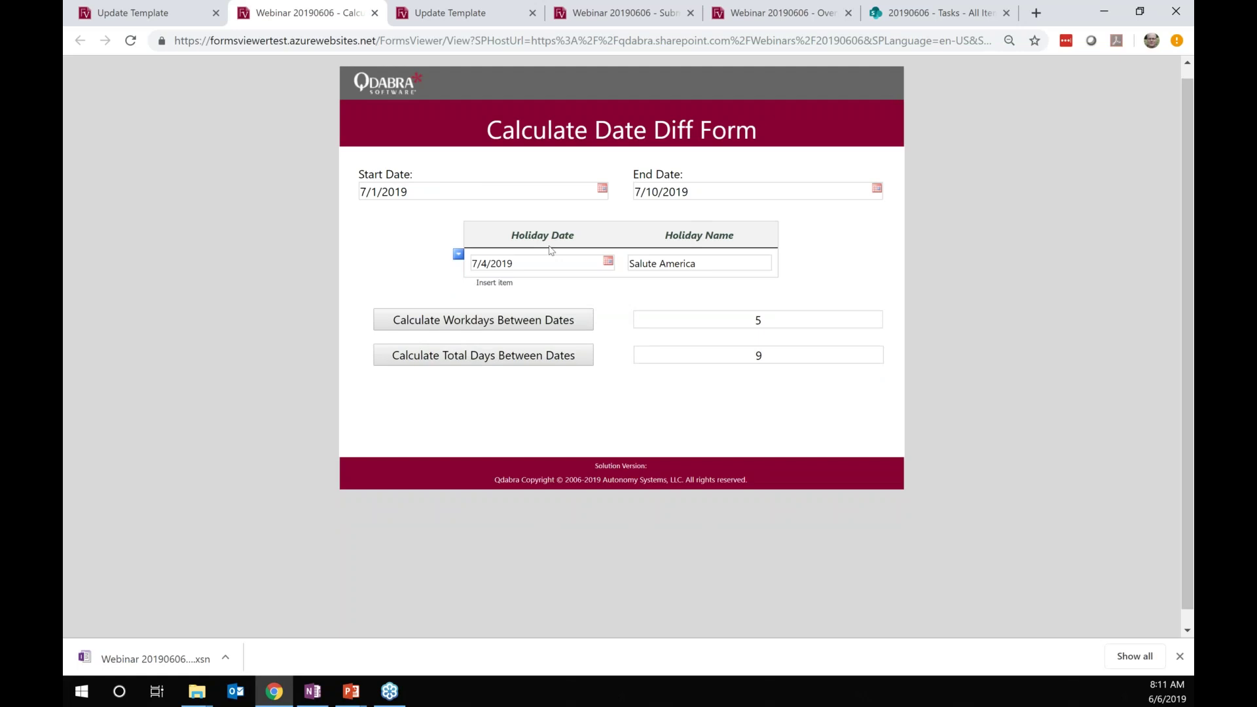
pyautogui.click(564, 326)
# Examine the July 2019 calendar of the Start Date field without picking another date.
pyautogui.click(602, 190)
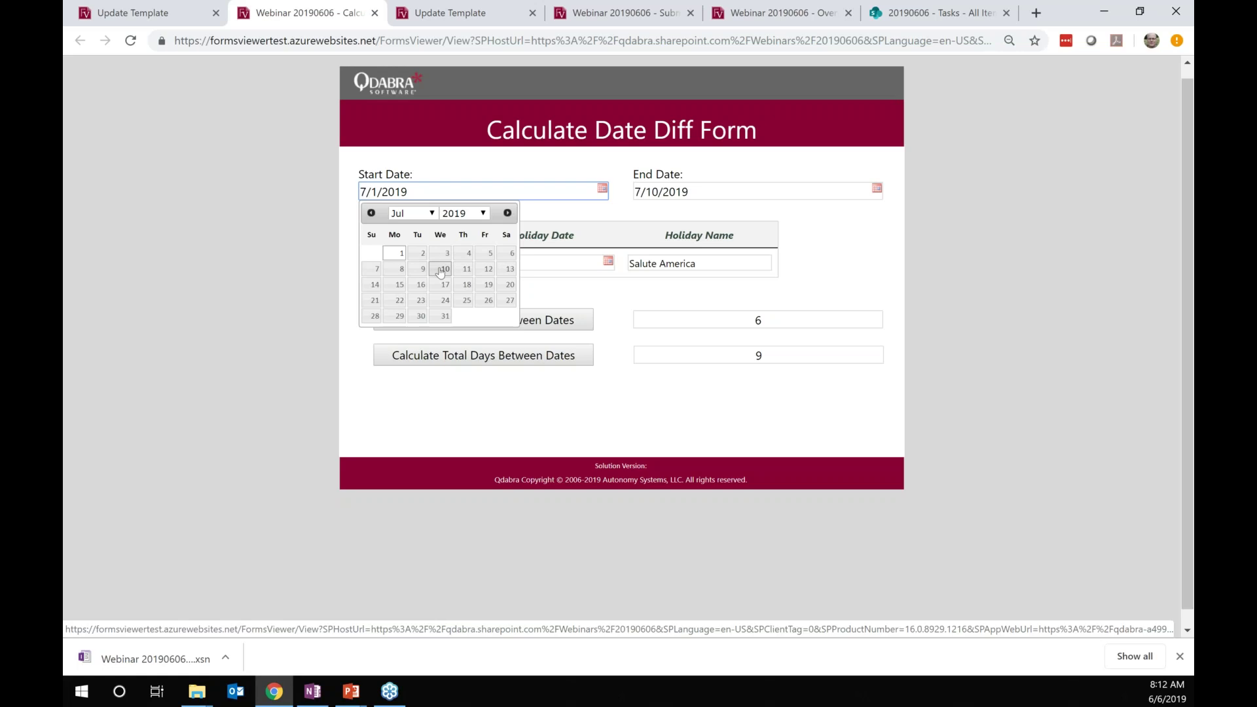
pyautogui.click(670, 379)
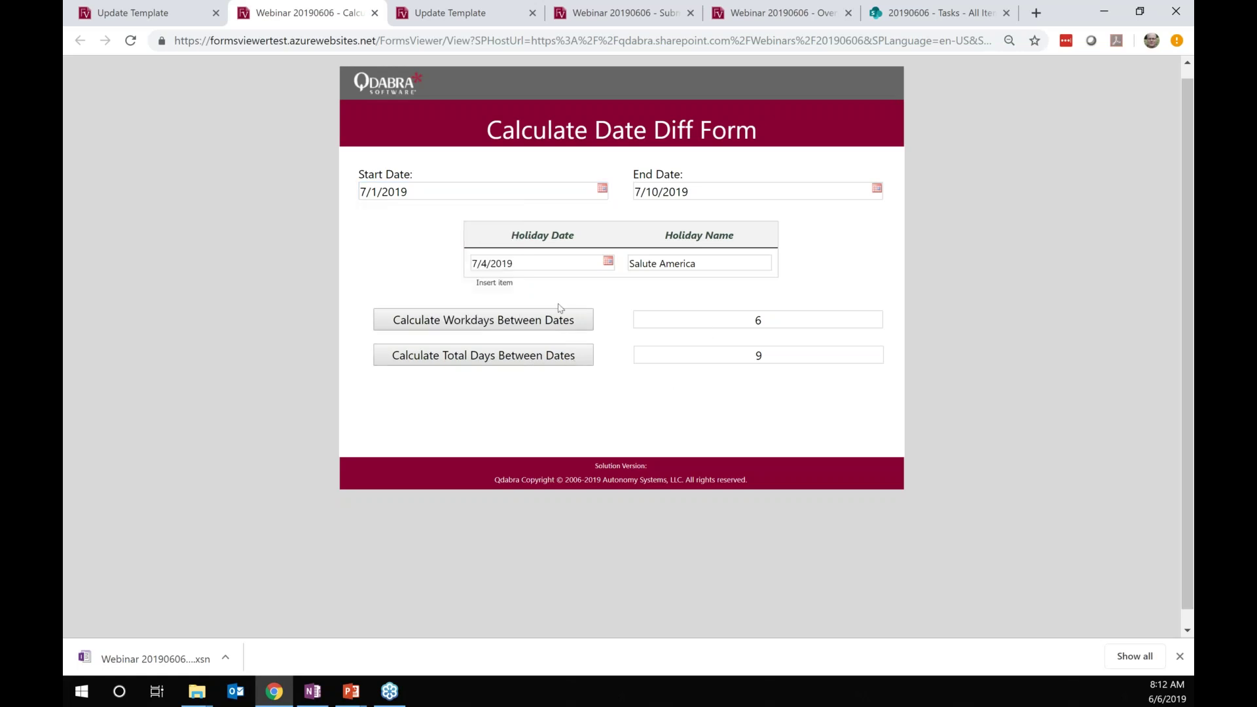
pyautogui.moveTo(623, 268)
pyautogui.click(602, 189)
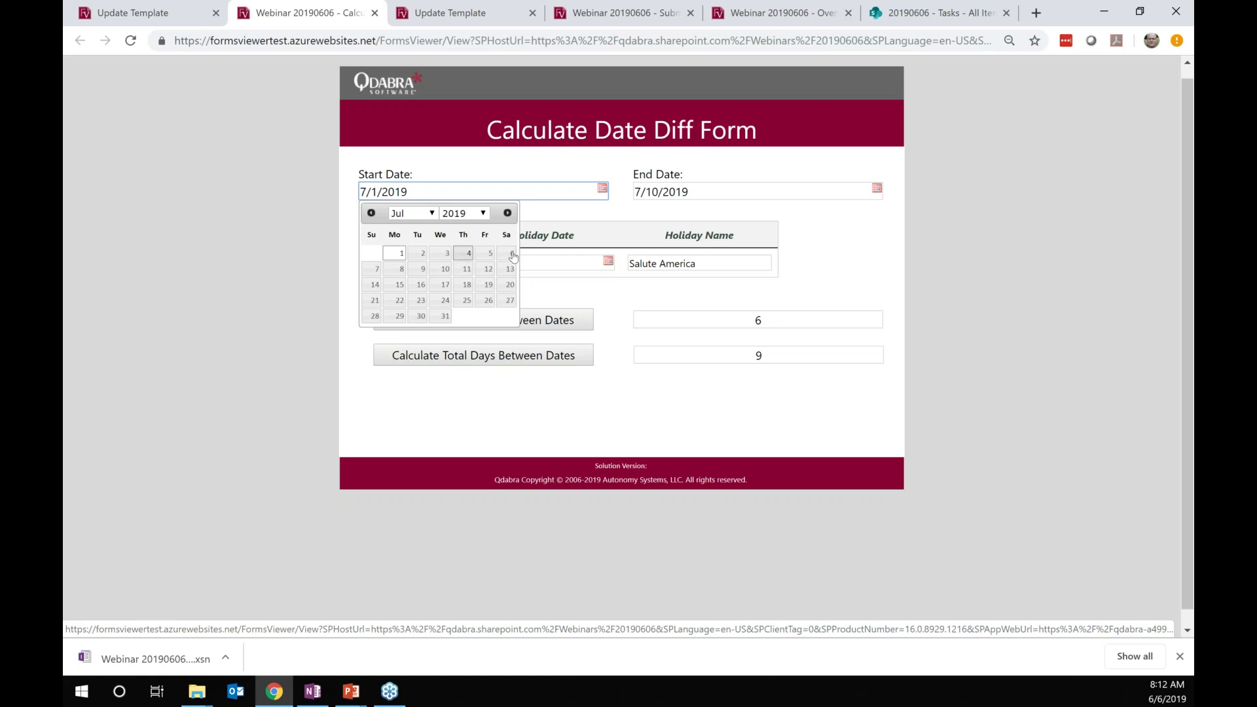
pyautogui.click(580, 327)
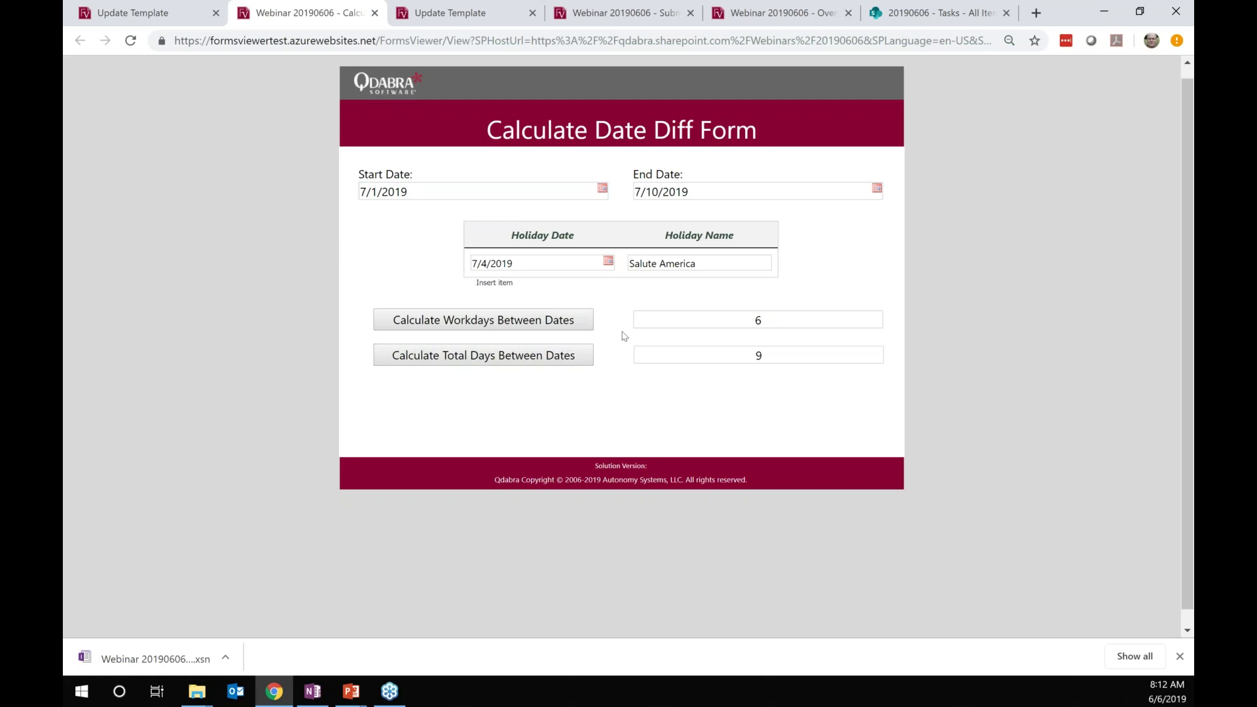
# Show the form's command log and add a holiday dated 7/5/2019 named "Friday the 5th".
pyautogui.click(620, 466)
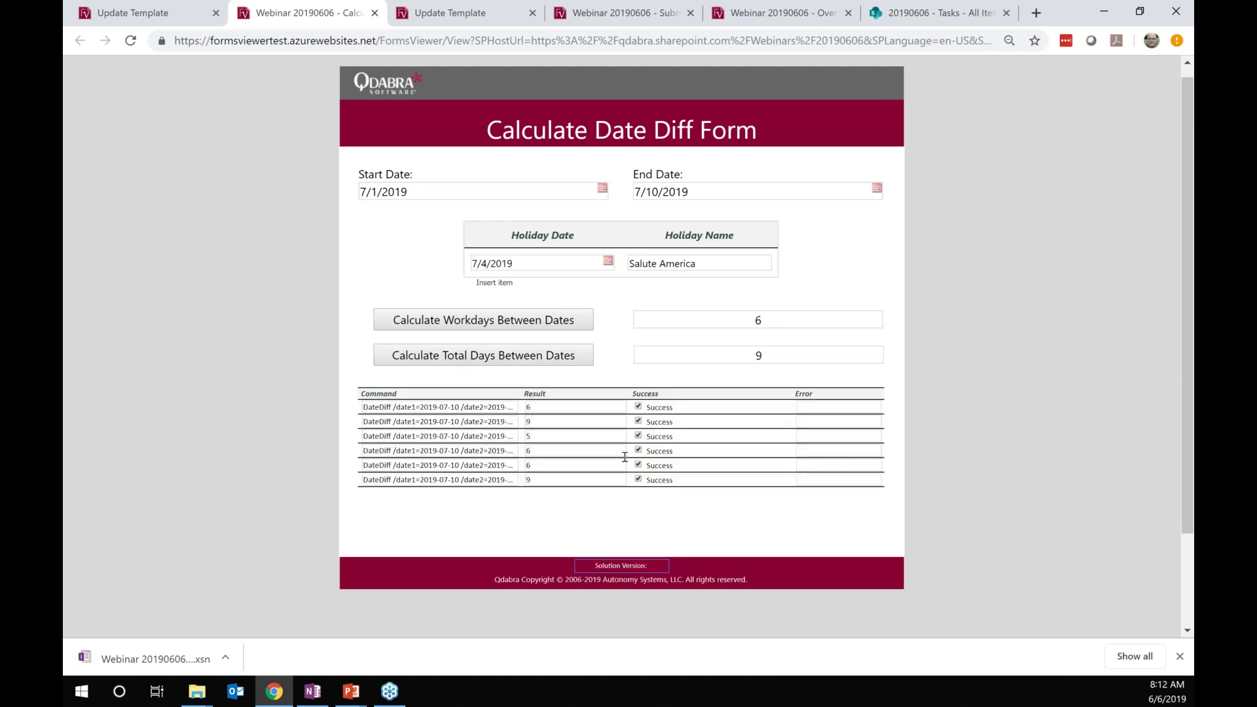
pyautogui.click(522, 284)
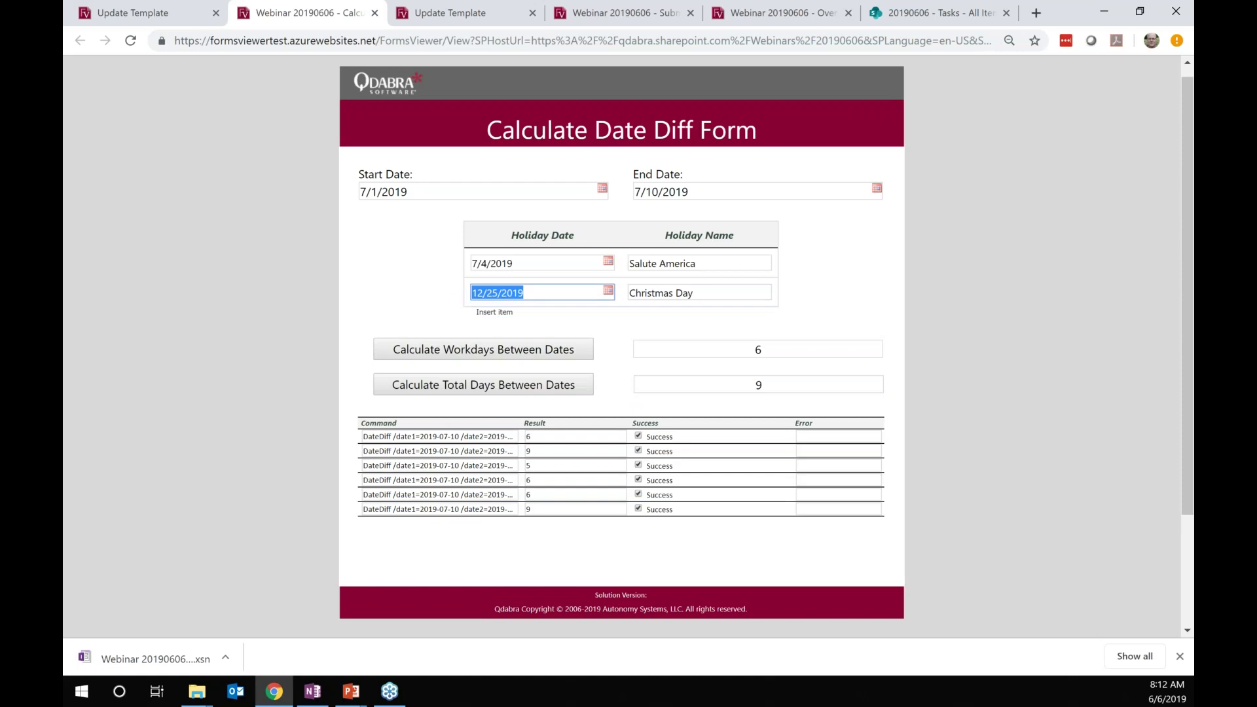
pyautogui.write('7/5/2019')
pyautogui.press('Tab')
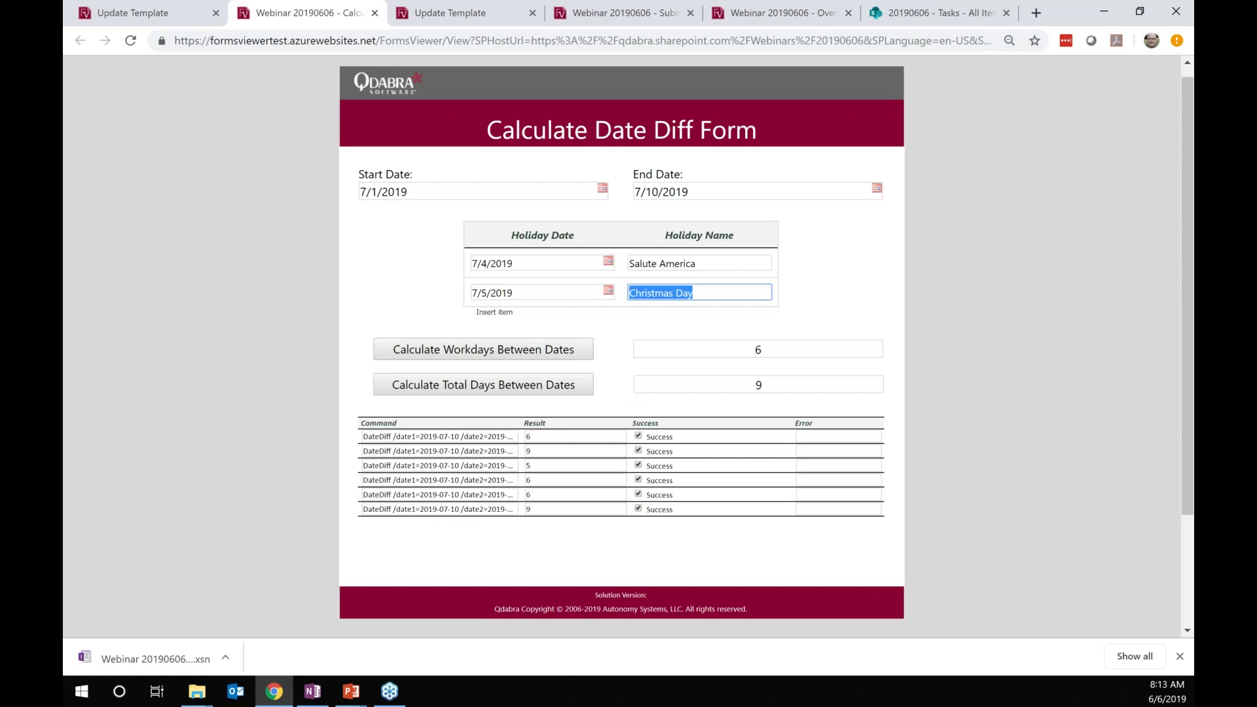
pyautogui.write('Friday the 5th')
# Recalculate the workdays and total days between the dates, and check both result fields.
pyautogui.click(501, 357)
pyautogui.click(543, 388)
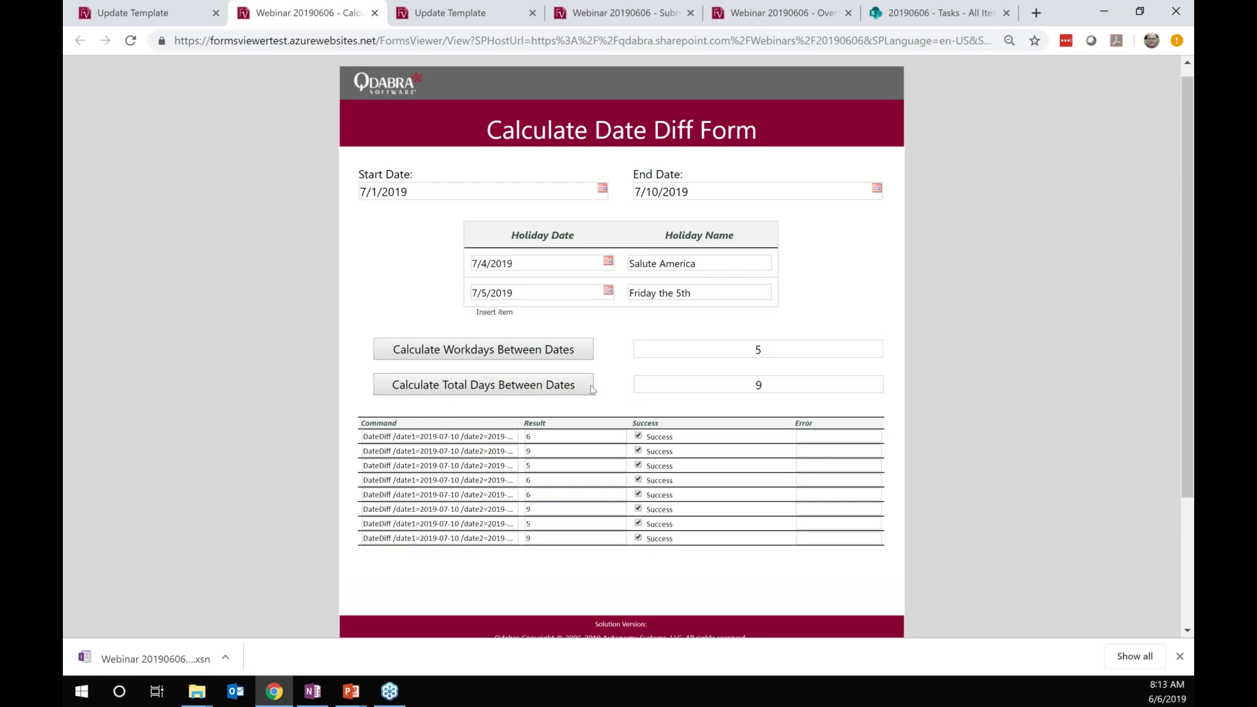
pyautogui.doubleClick(782, 386)
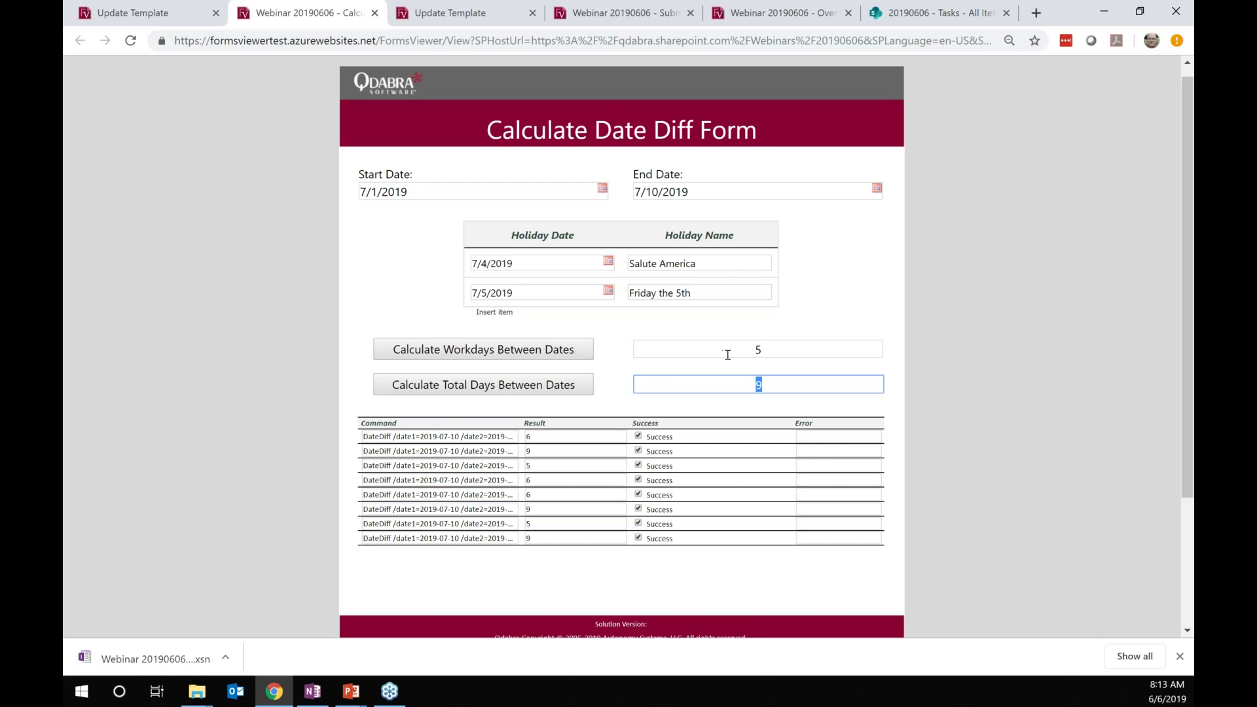
pyautogui.doubleClick(767, 350)
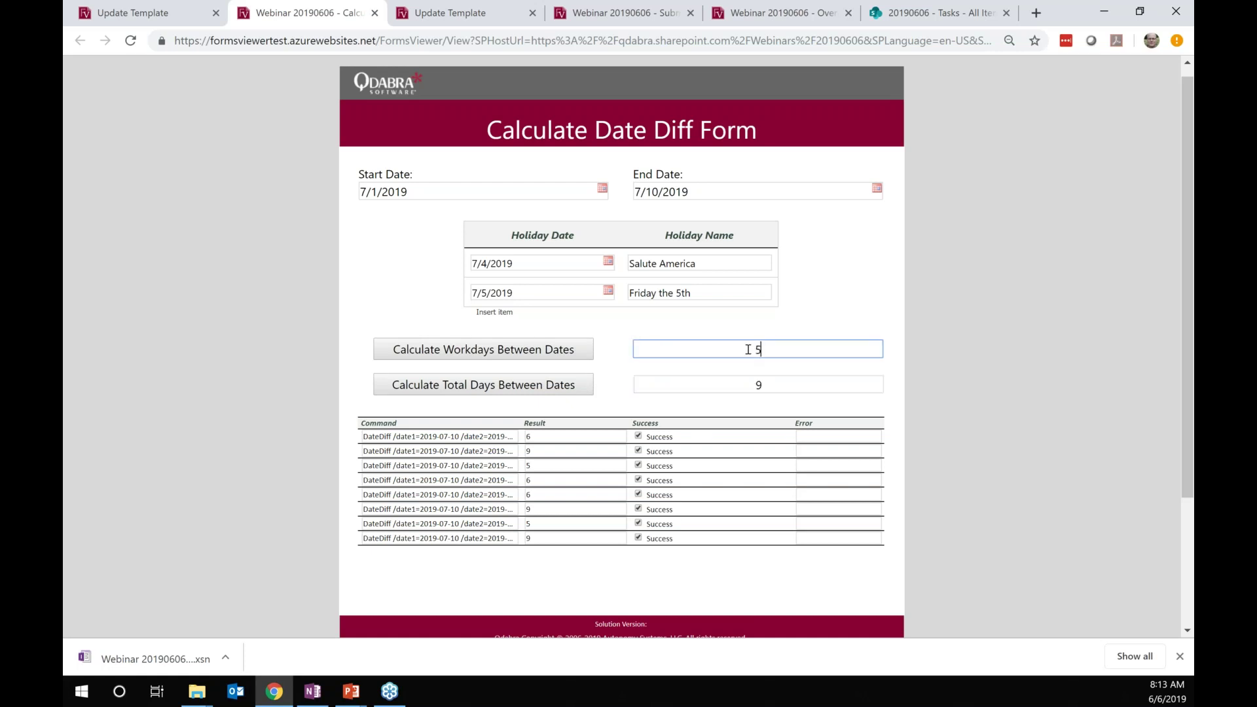
# Examine the full text of the last DateDiff command in the command log.
pyautogui.scroll(-1, 746, 355)
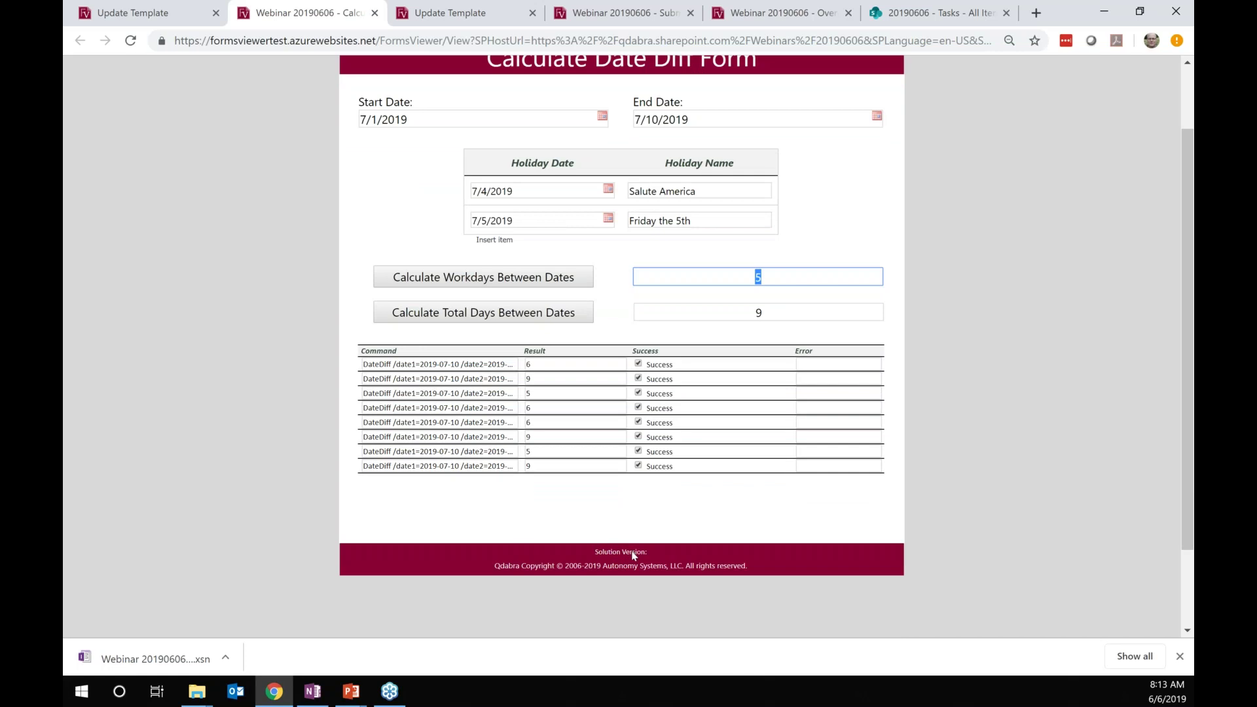
pyautogui.doubleClick(469, 466)
pyautogui.click(469, 466)
pyautogui.tripleClick(468, 466)
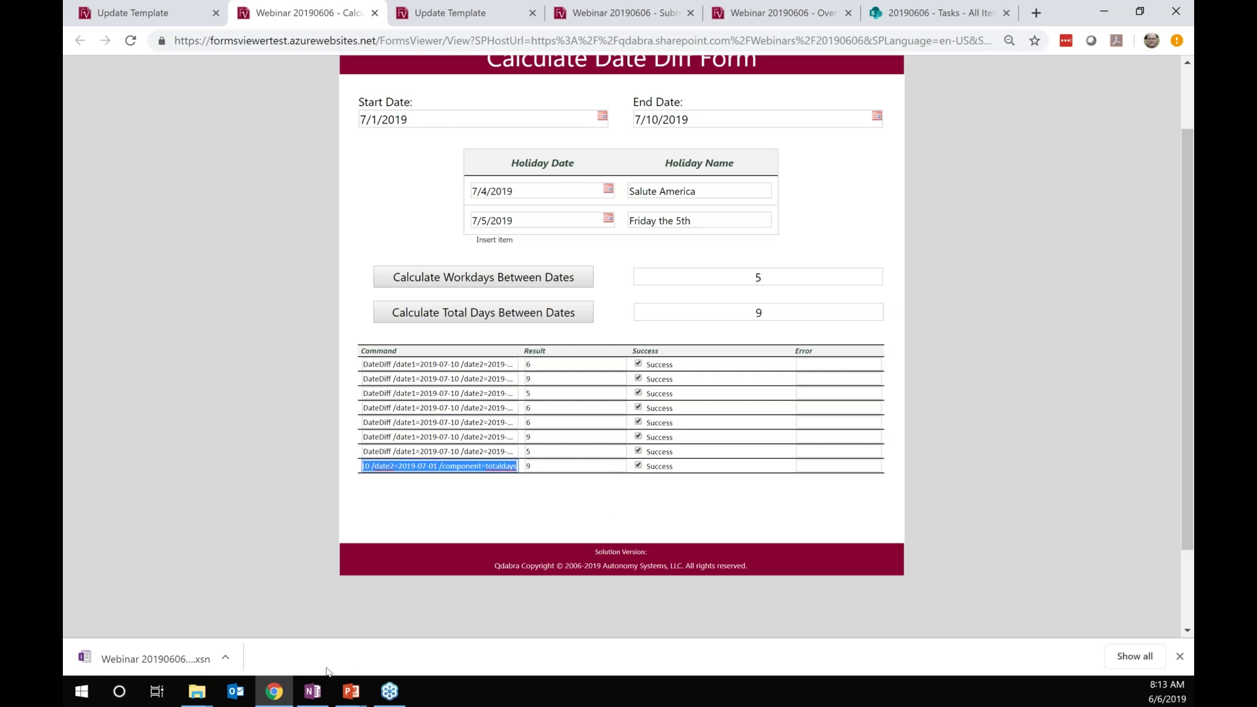
# Open "Calculate Dates Demo 1 and 2.xsn" from the "2019-06-06 - Calculating Time" folder in InfoPath design mode.
pyautogui.click(197, 697)
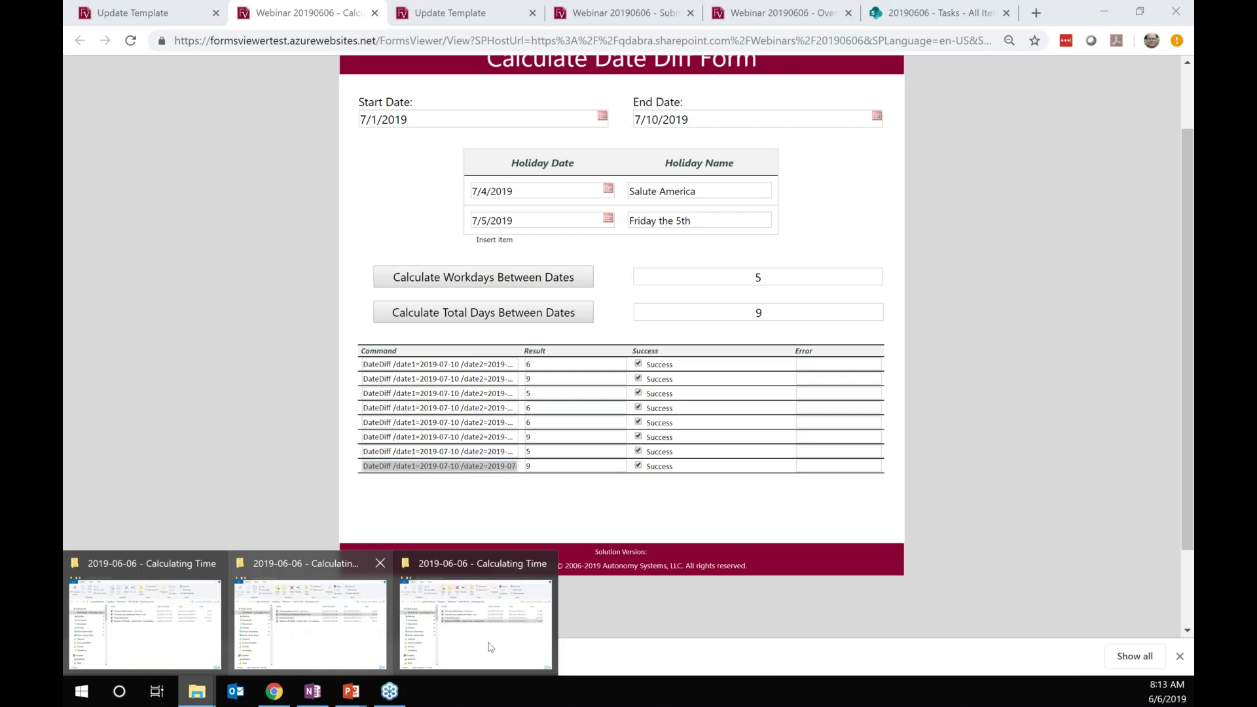
pyautogui.click(490, 646)
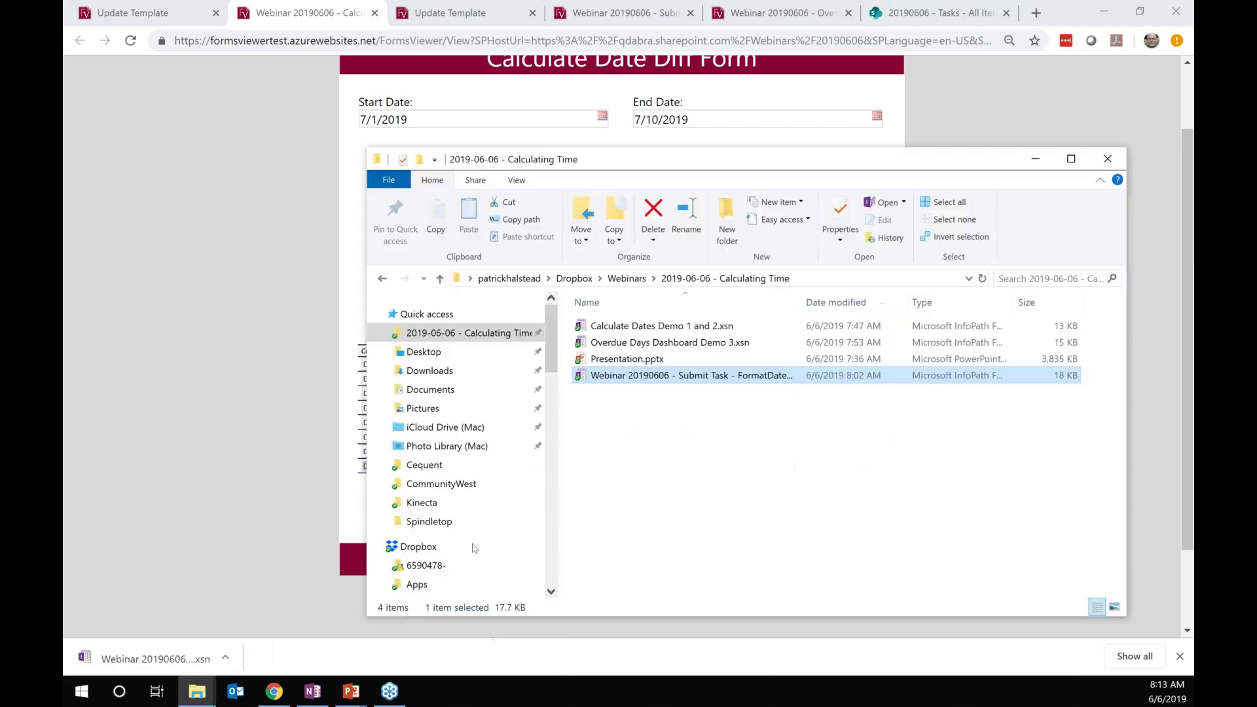
pyautogui.click(662, 327)
pyautogui.rightClick(662, 327)
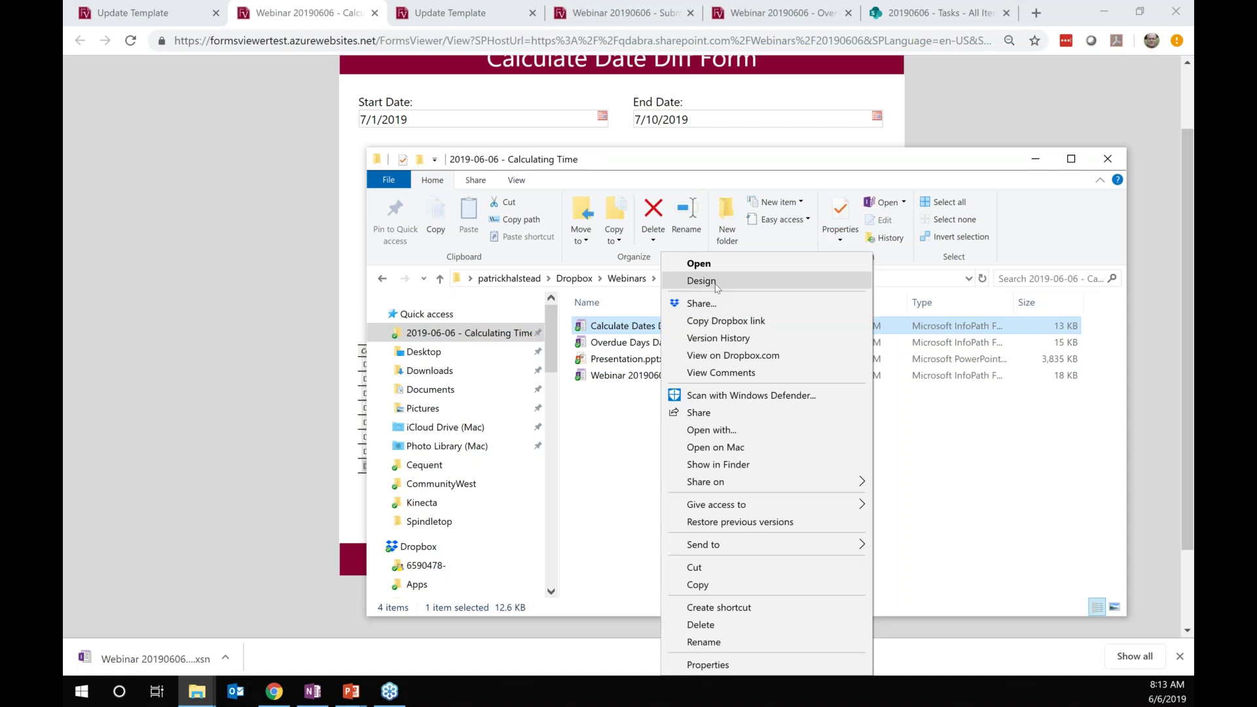
pyautogui.click(714, 281)
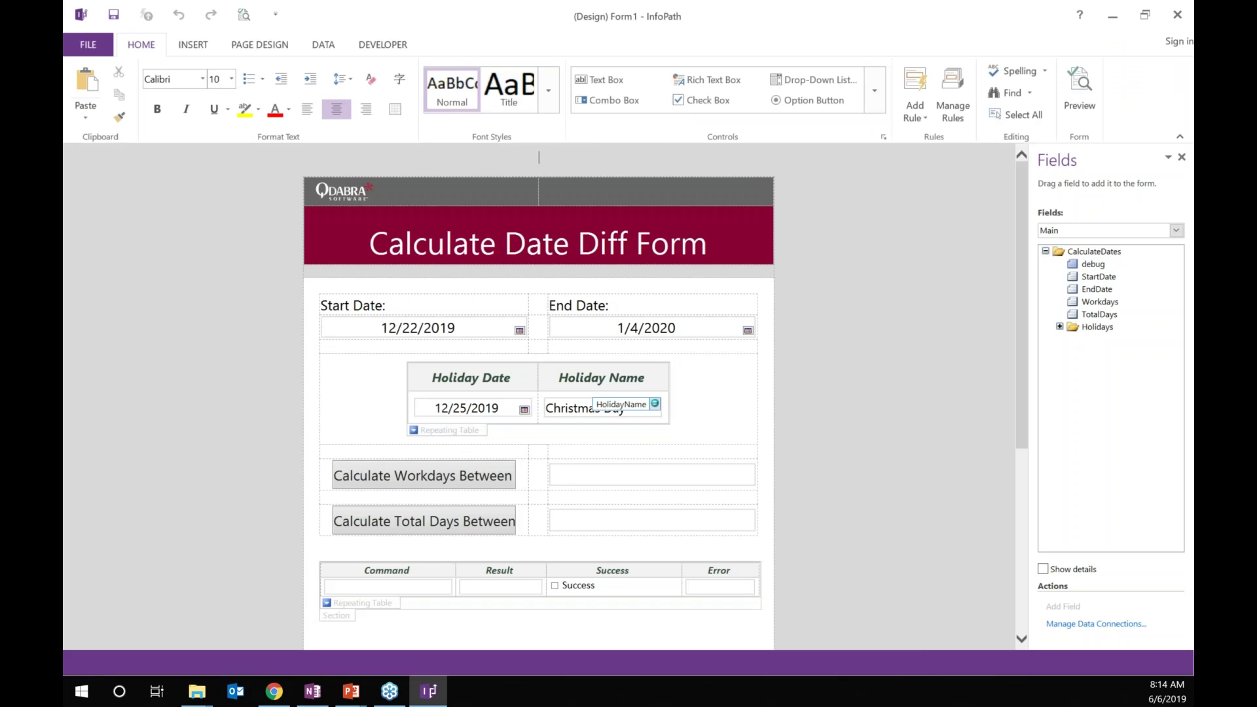
# Check the StartDate and EndDate fields, and show the Calculate Work Days rule of the workdays button.
pyautogui.scroll(-1, 645, 403)
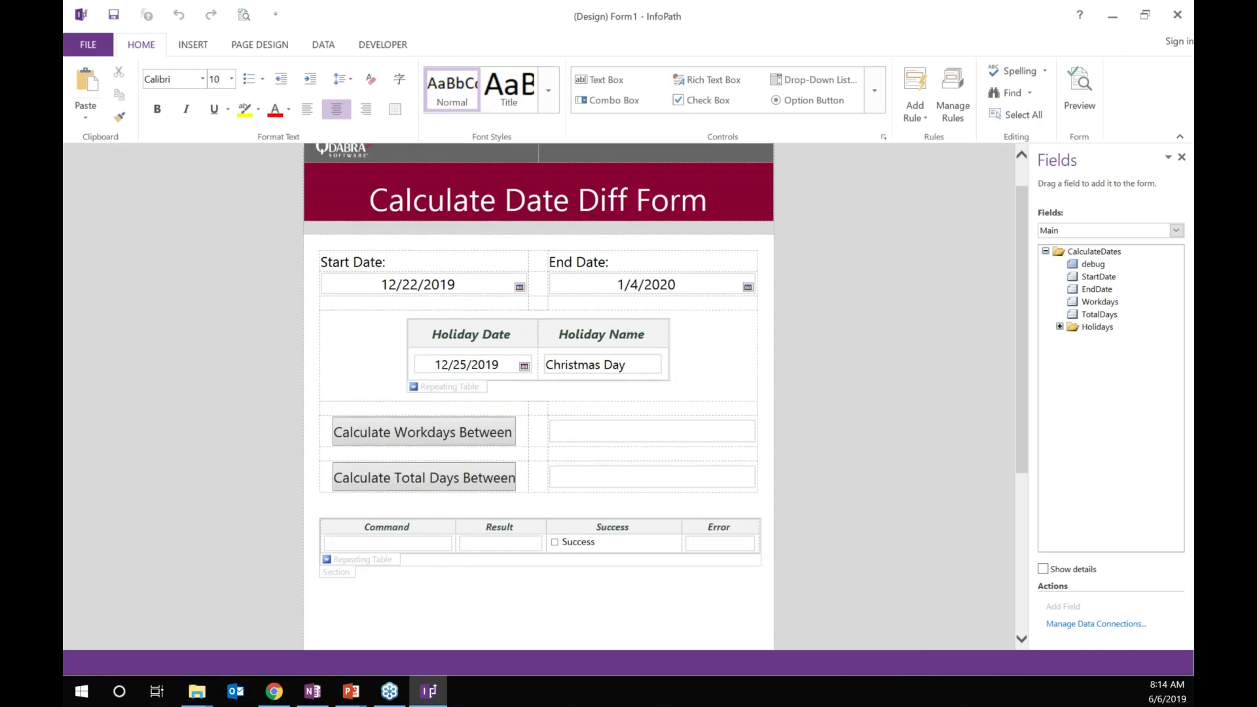
pyautogui.click(497, 285)
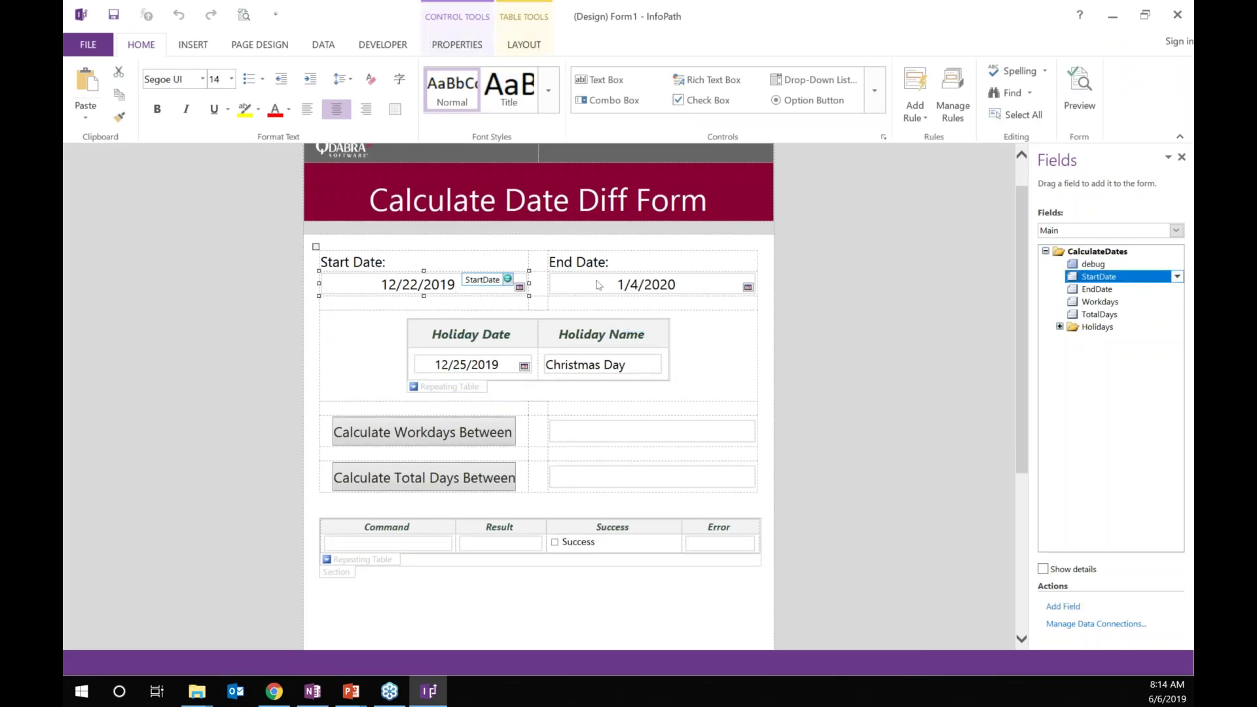
pyautogui.click(598, 285)
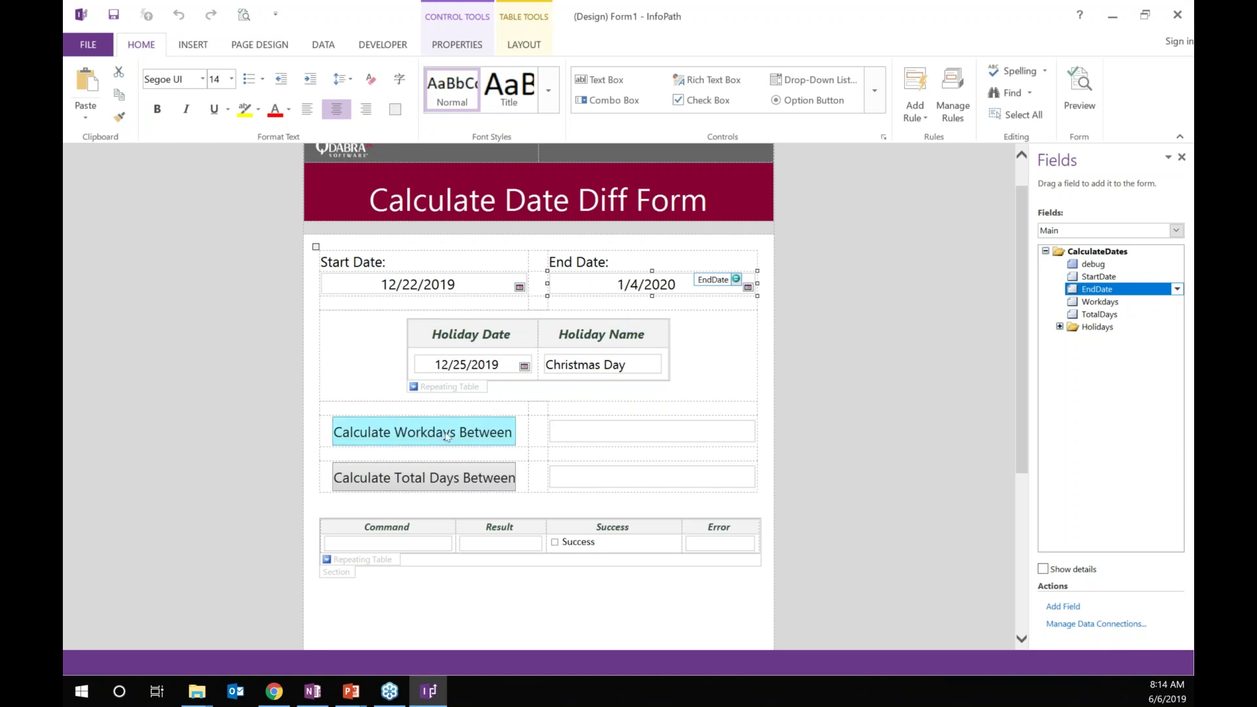
pyautogui.click(447, 437)
pyautogui.click(953, 92)
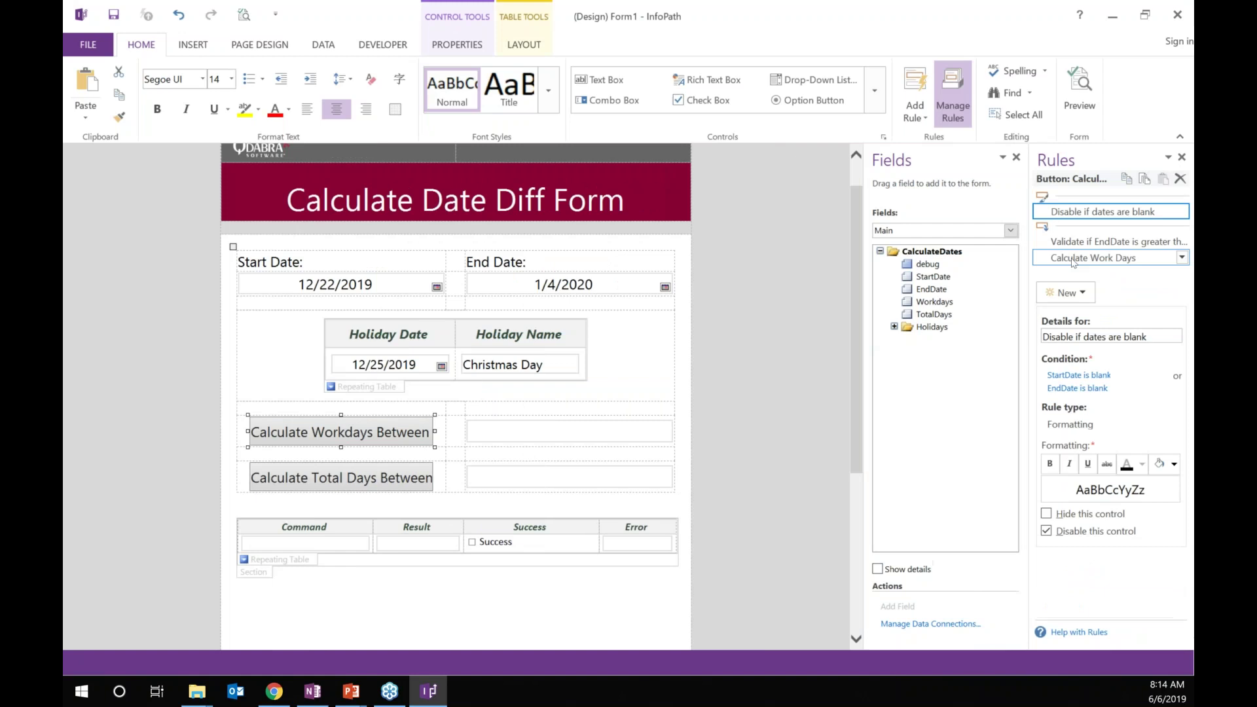
pyautogui.click(1073, 259)
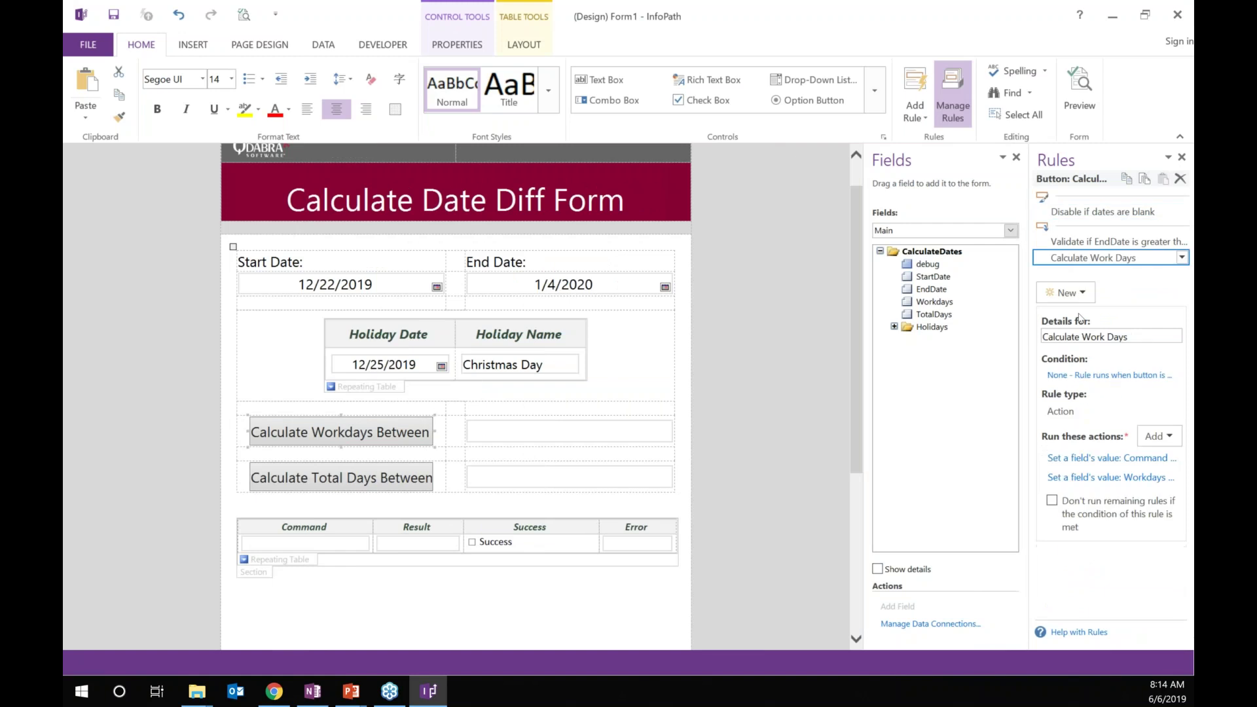
# Examine the DateDiff formula in the rule's Command action, including its /xpathhol holiday path, and leave it without changes.
pyautogui.click(1105, 459)
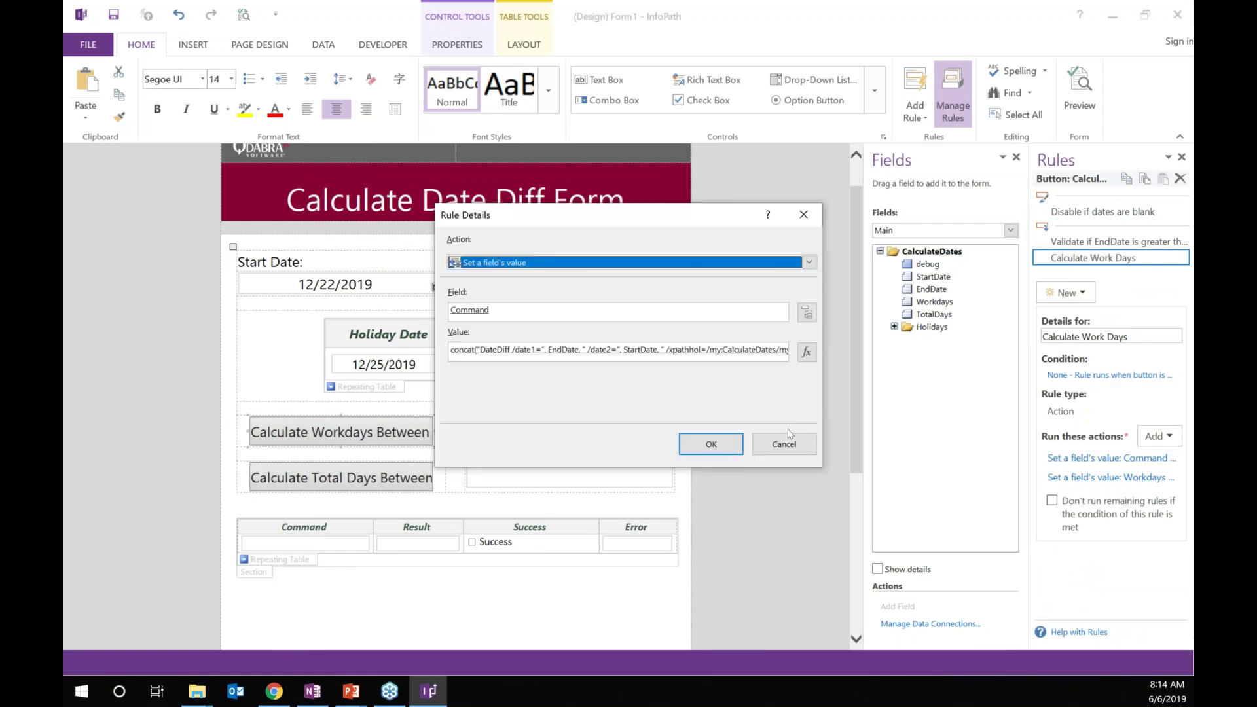
pyautogui.click(806, 352)
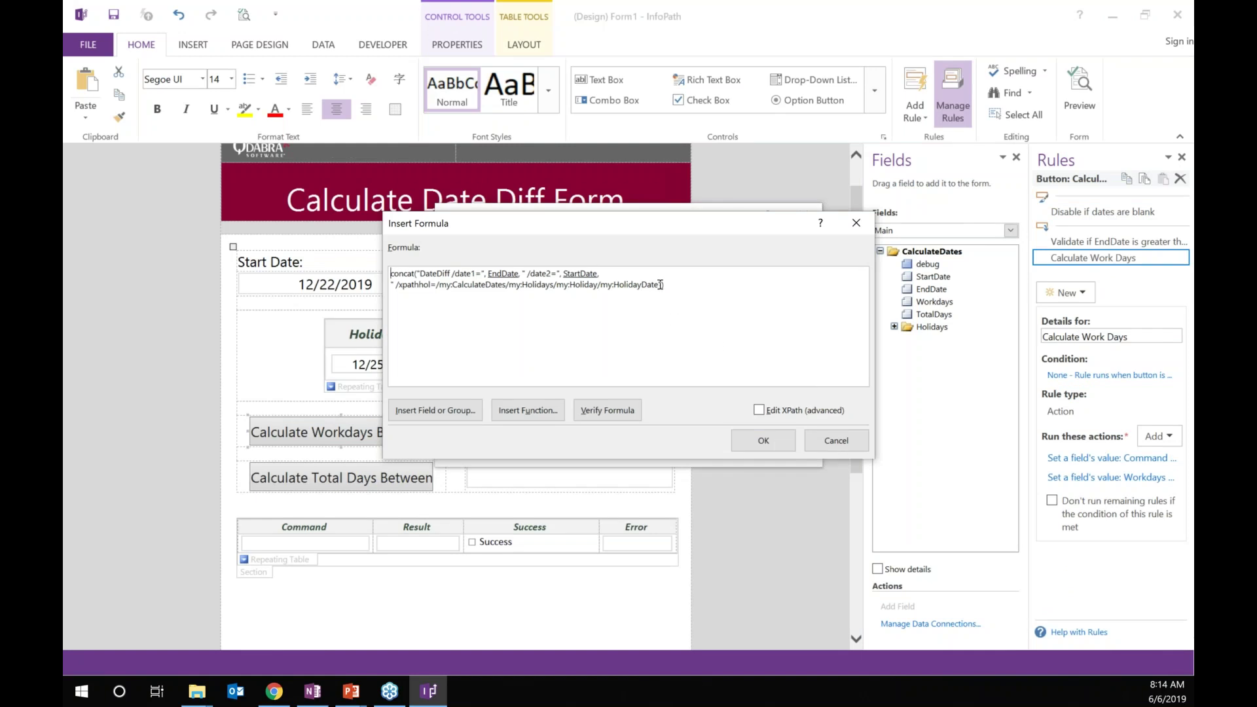
pyautogui.moveTo(659, 285); pyautogui.dragTo(420, 272)
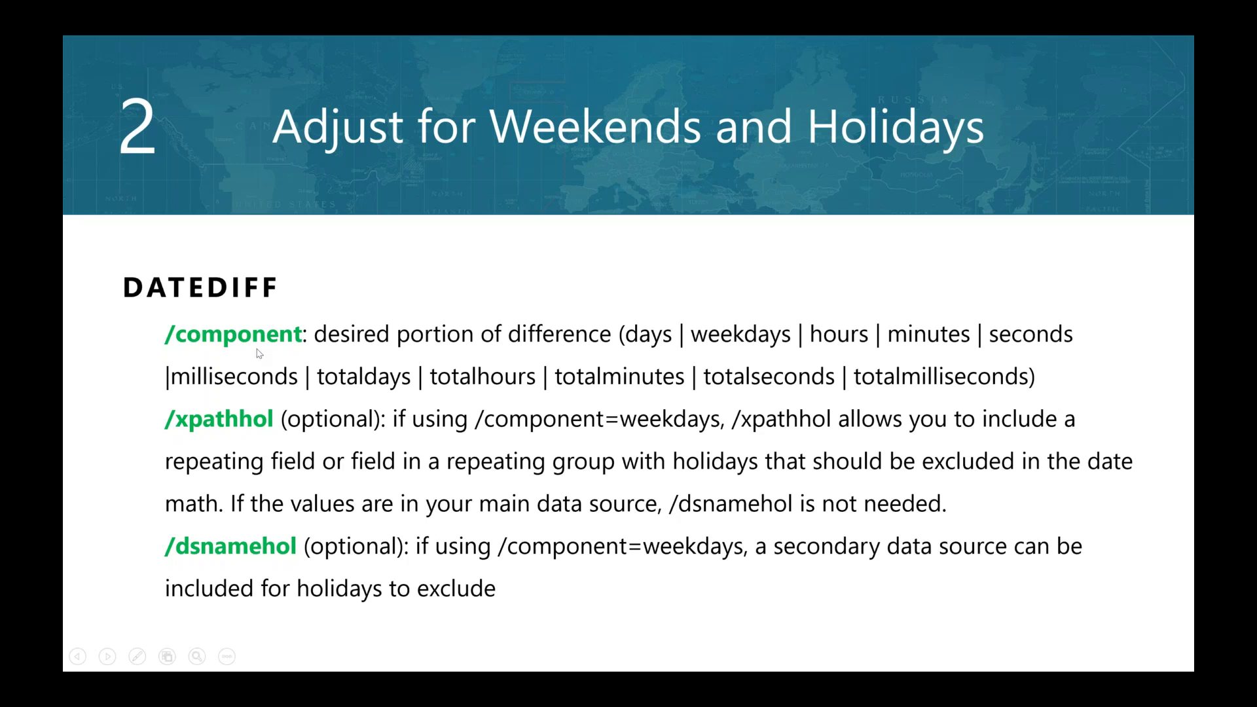
pyautogui.hotkey('alt', 'Tab')
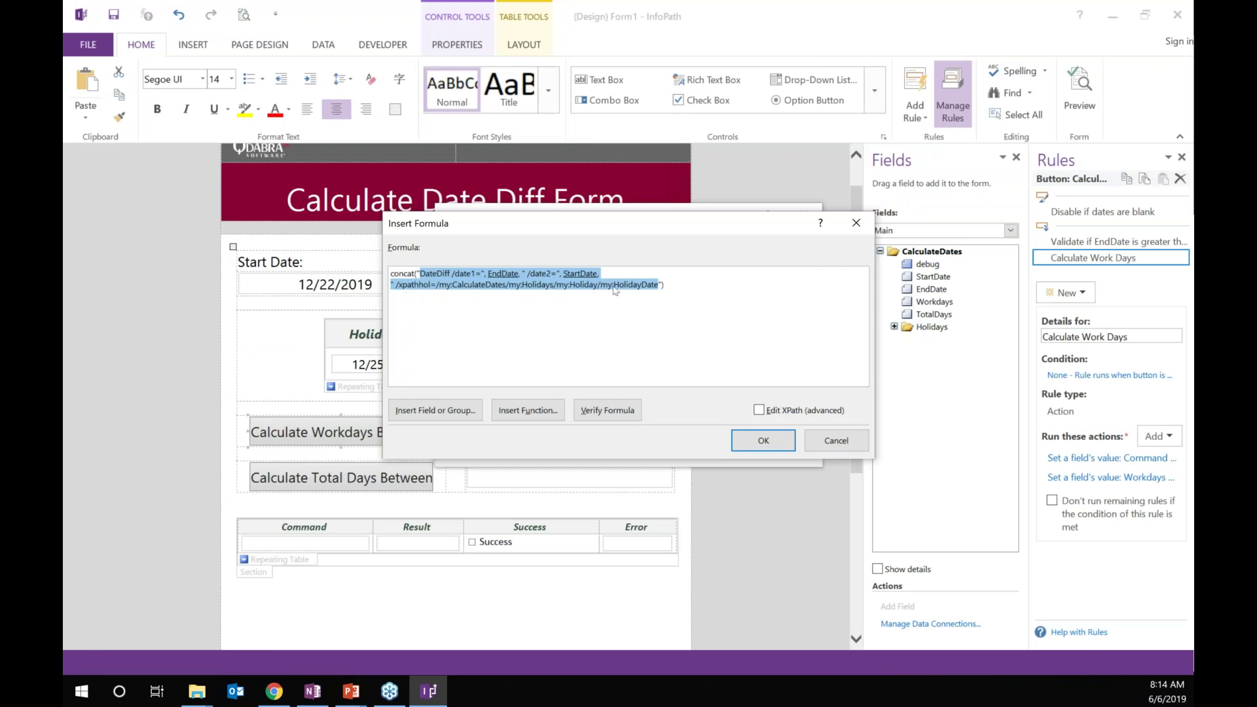
pyautogui.click(436, 285)
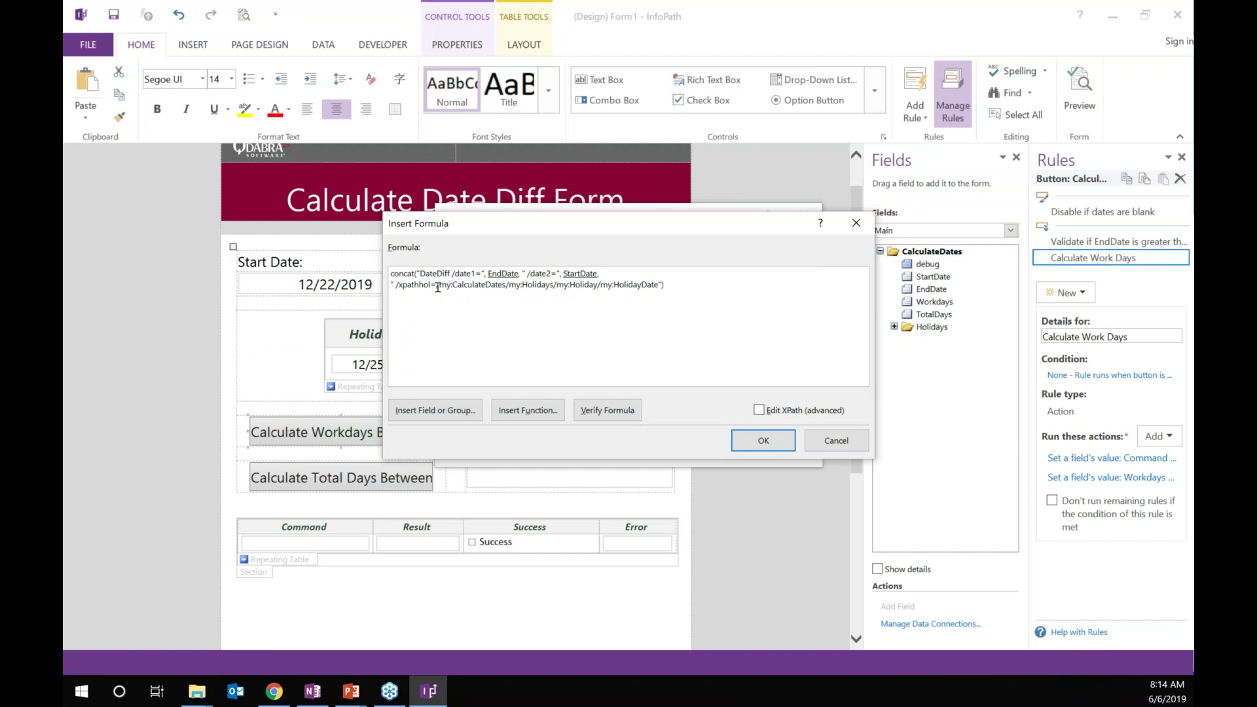
pyautogui.moveTo(508, 285); pyautogui.dragTo(660, 307)
pyautogui.click(677, 332)
pyautogui.click(841, 444)
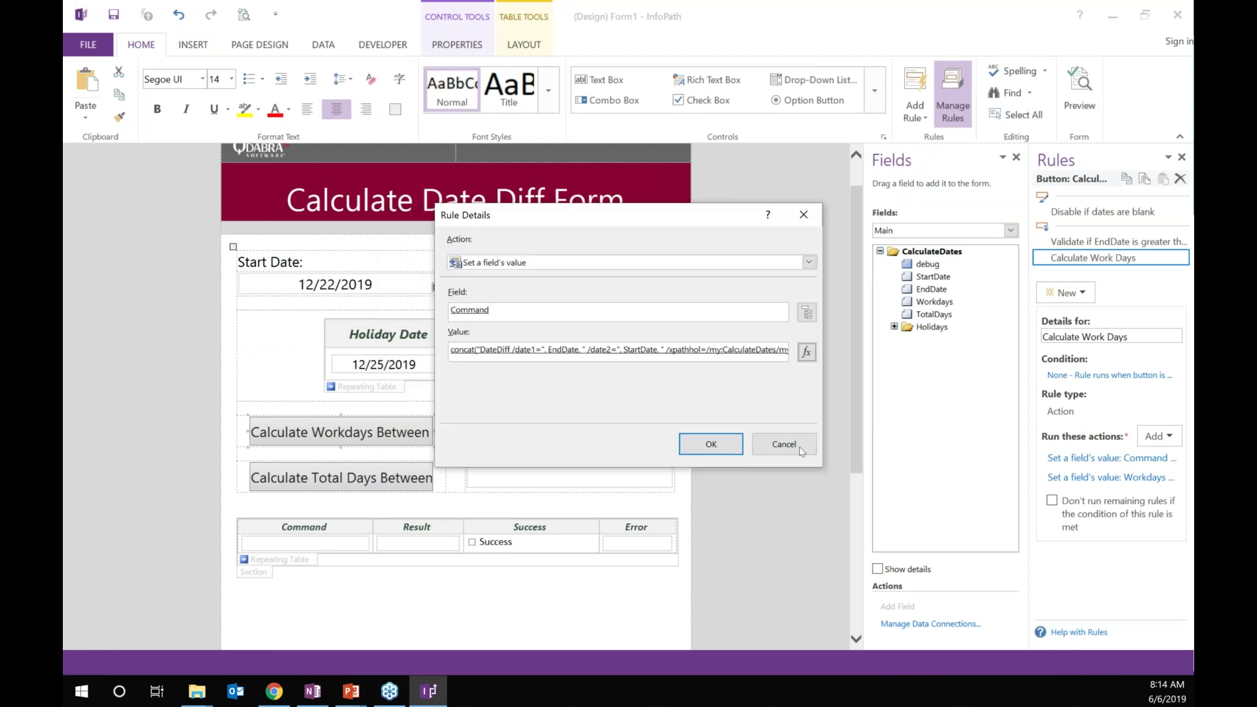
pyautogui.click(785, 445)
# Expand the Holidays group in the main data source and check its HolidayDate and HolidayName fields.
pyautogui.click(947, 231)
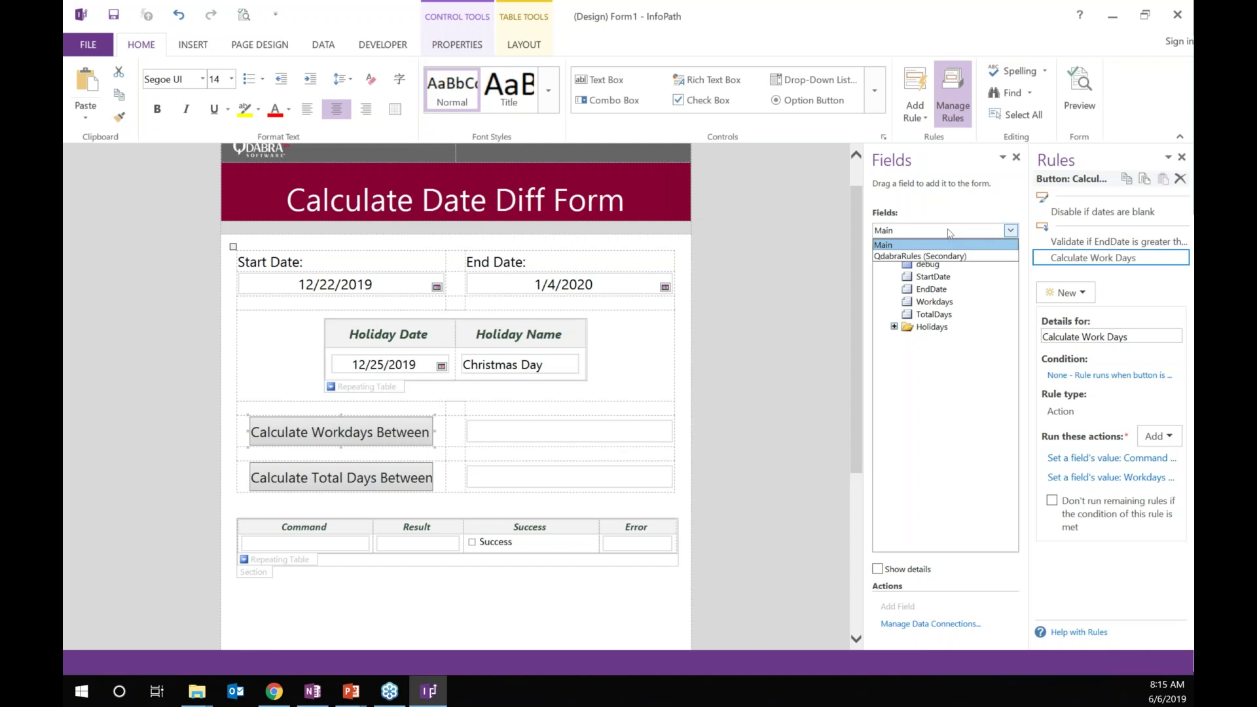
pyautogui.click(894, 326)
pyautogui.click(894, 327)
pyautogui.click(908, 340)
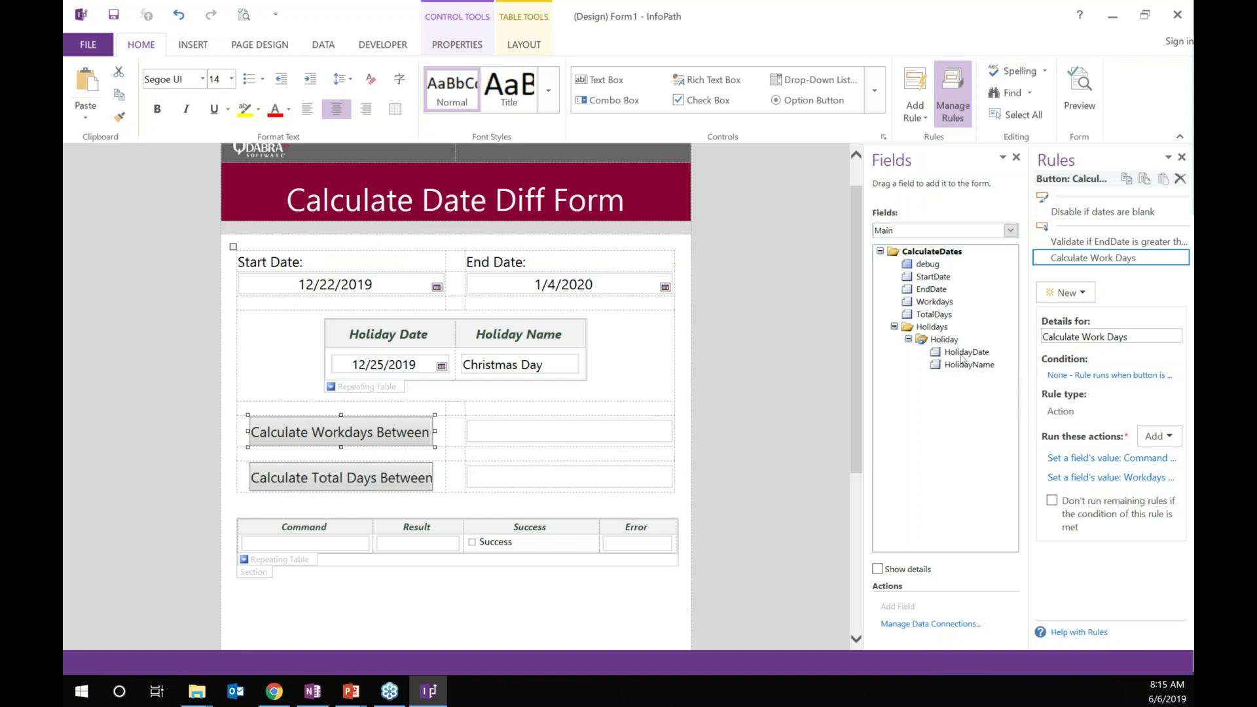
pyautogui.moveTo(966, 356)
# Check the default HolidayDate values of both Holiday entries in the form's default values, and leave them unchanged.
pyautogui.click(322, 44)
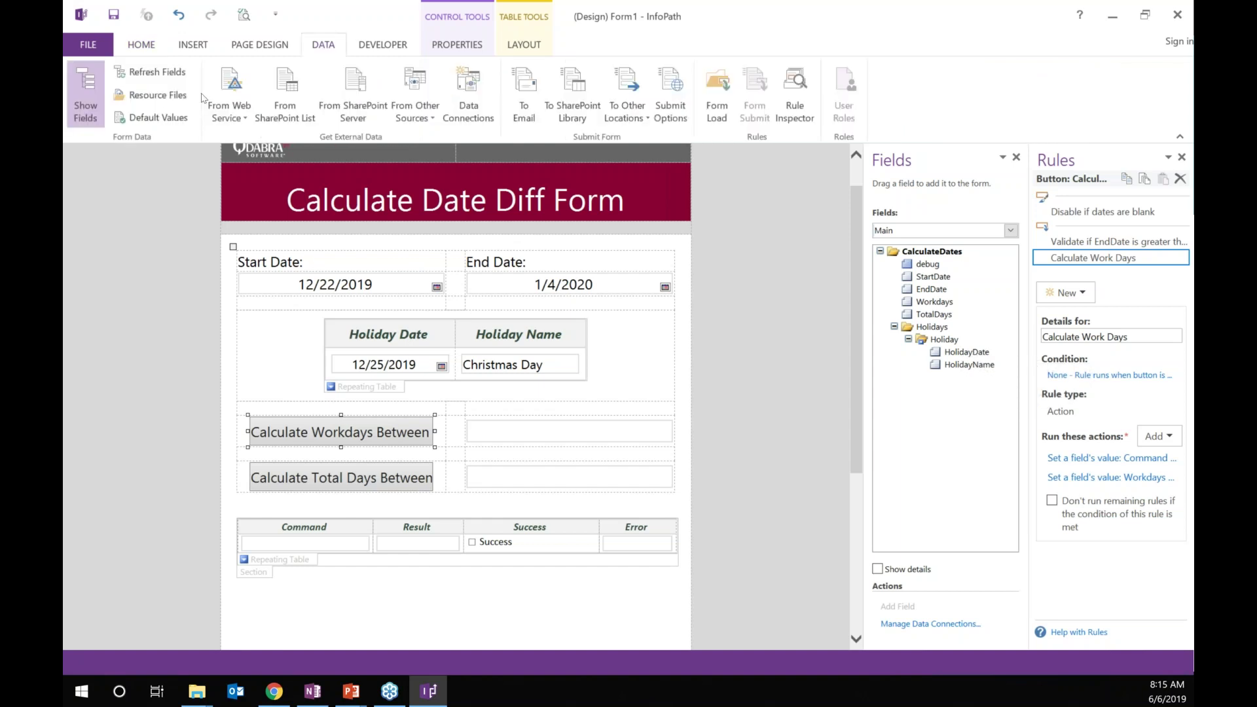
pyautogui.click(157, 121)
pyautogui.click(525, 253)
pyautogui.click(538, 265)
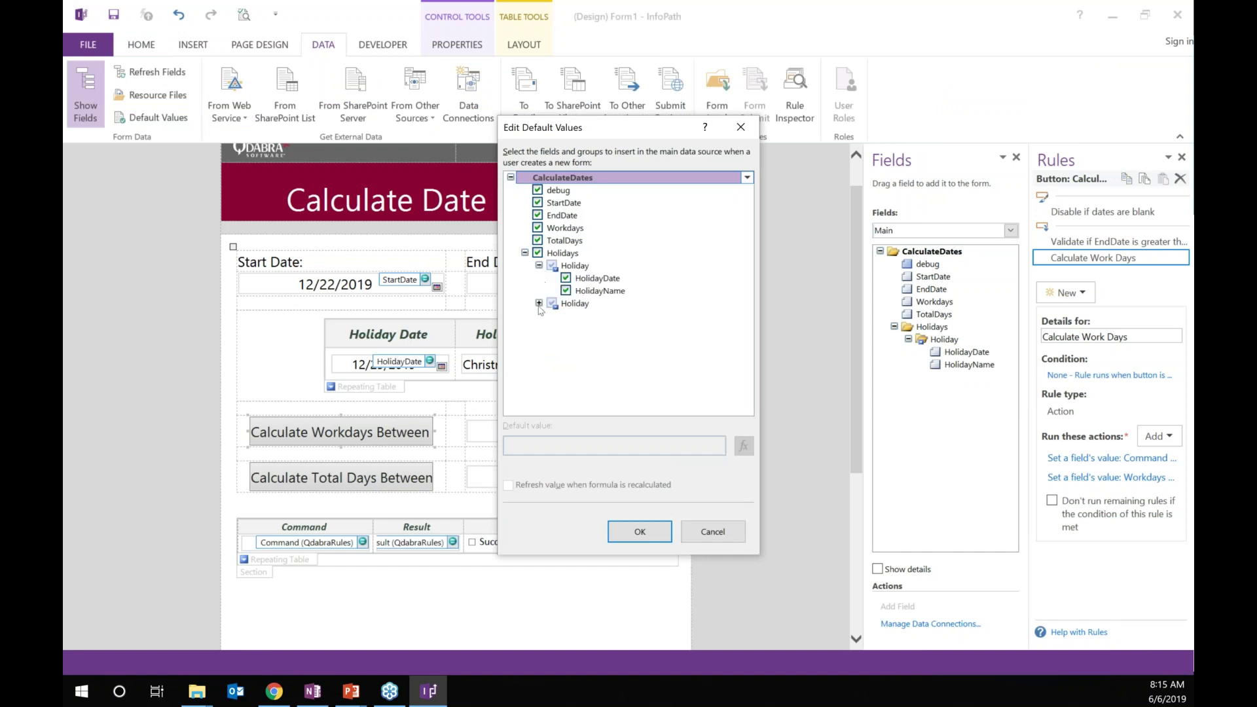
pyautogui.click(539, 303)
pyautogui.click(584, 279)
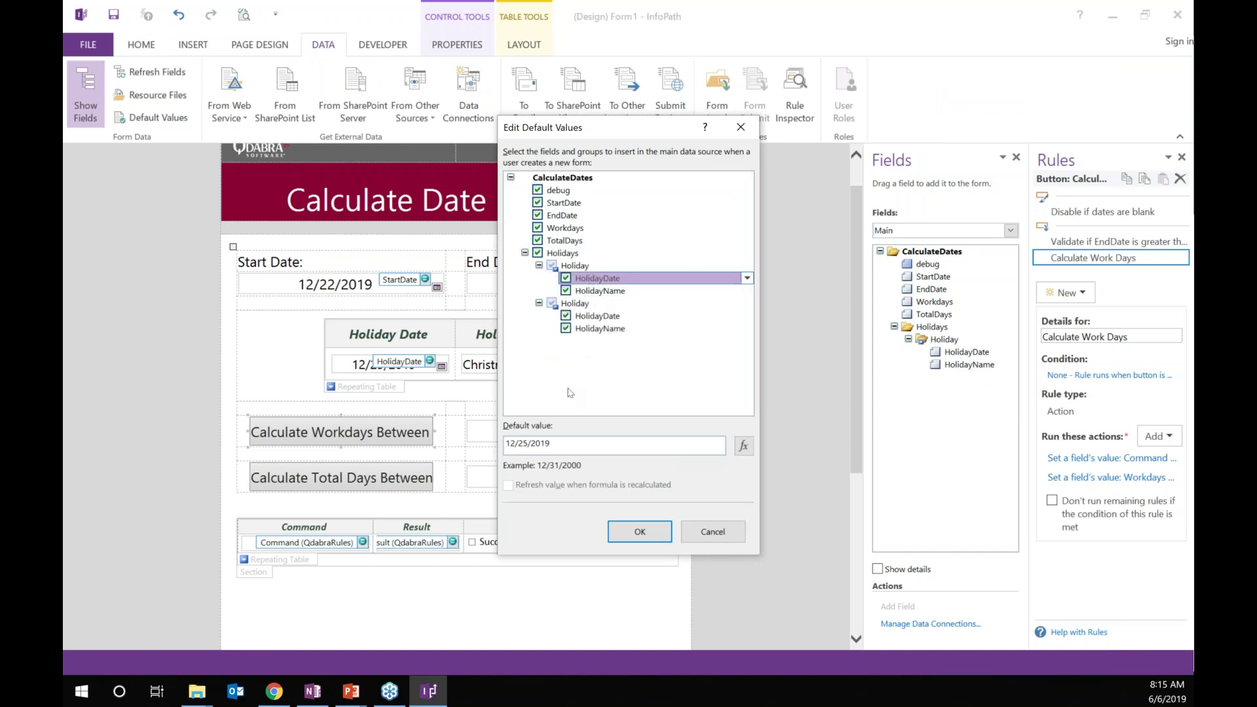
pyautogui.click(596, 316)
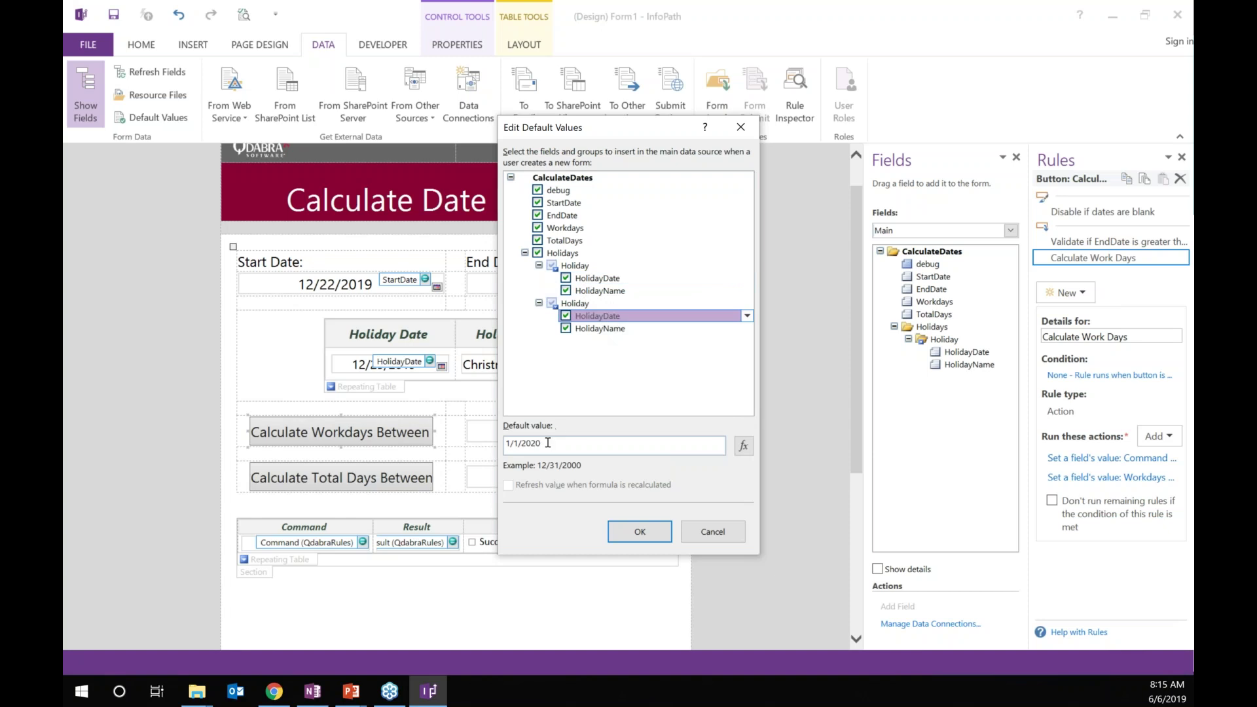
pyautogui.press('Tab')
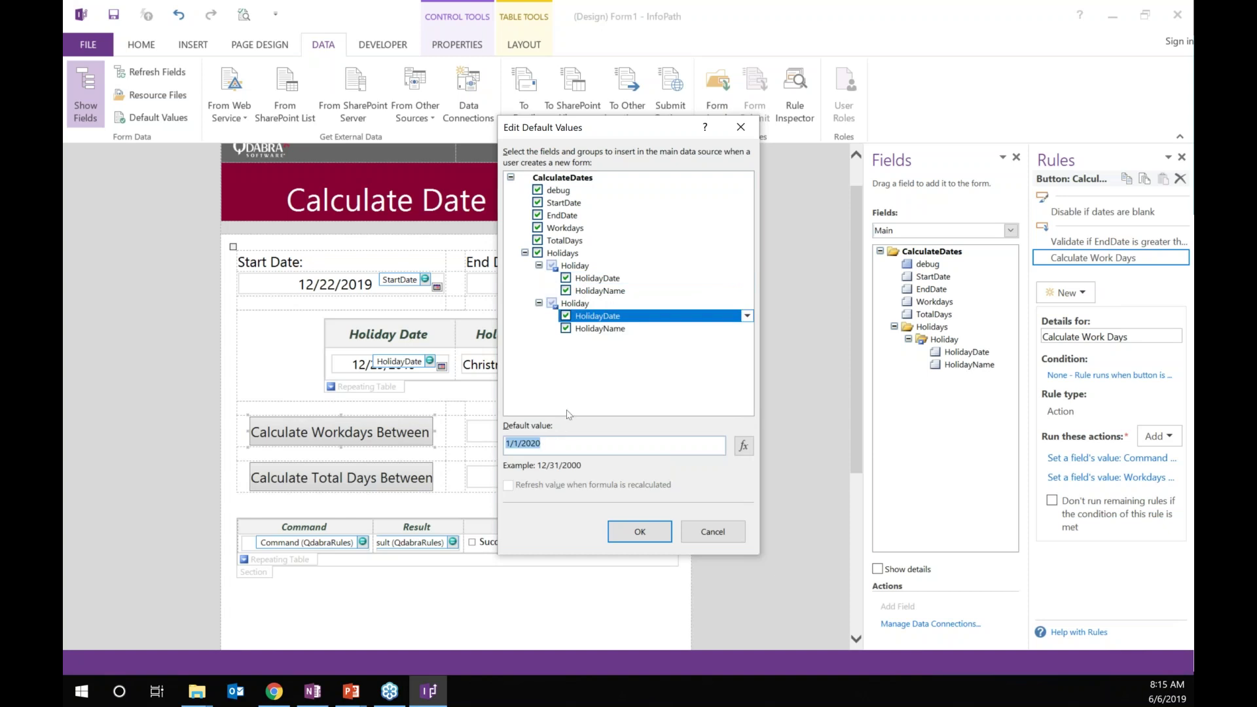
pyautogui.click(720, 538)
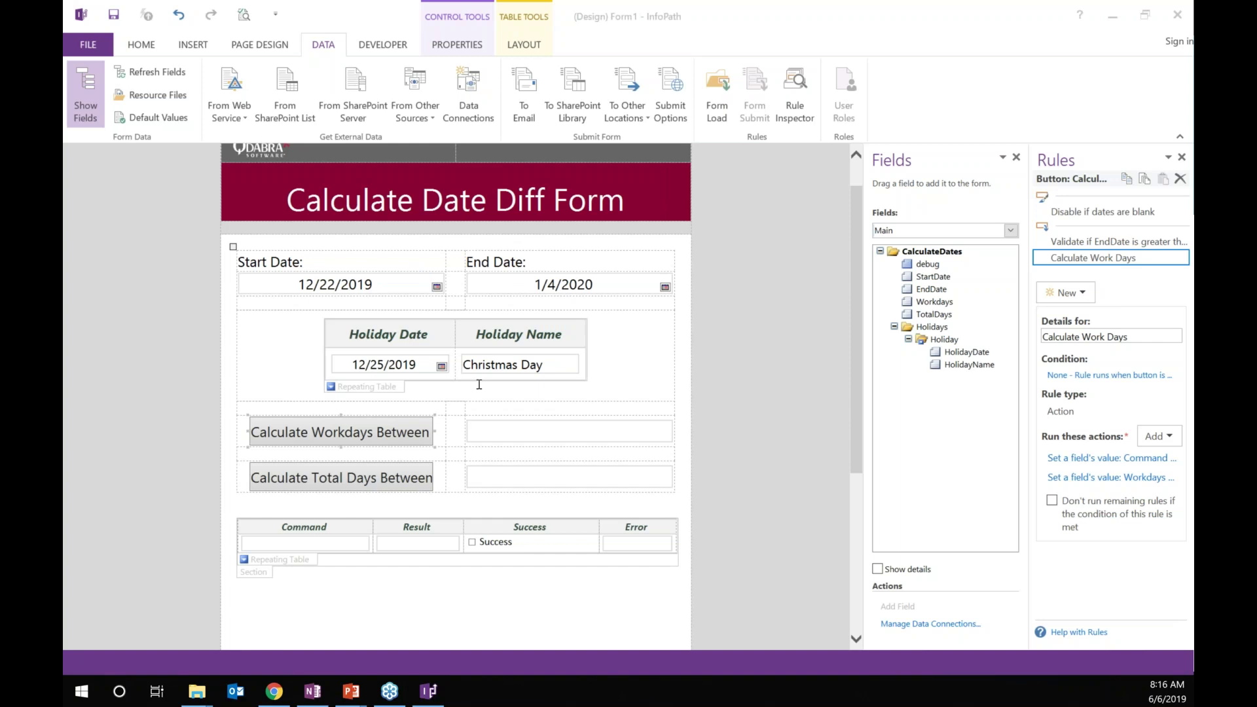
# Show the presentation slide "Highlight Based on your Processes Overdue Rules" and return to the browser.
pyautogui.hotkey('alt', 'Tab')
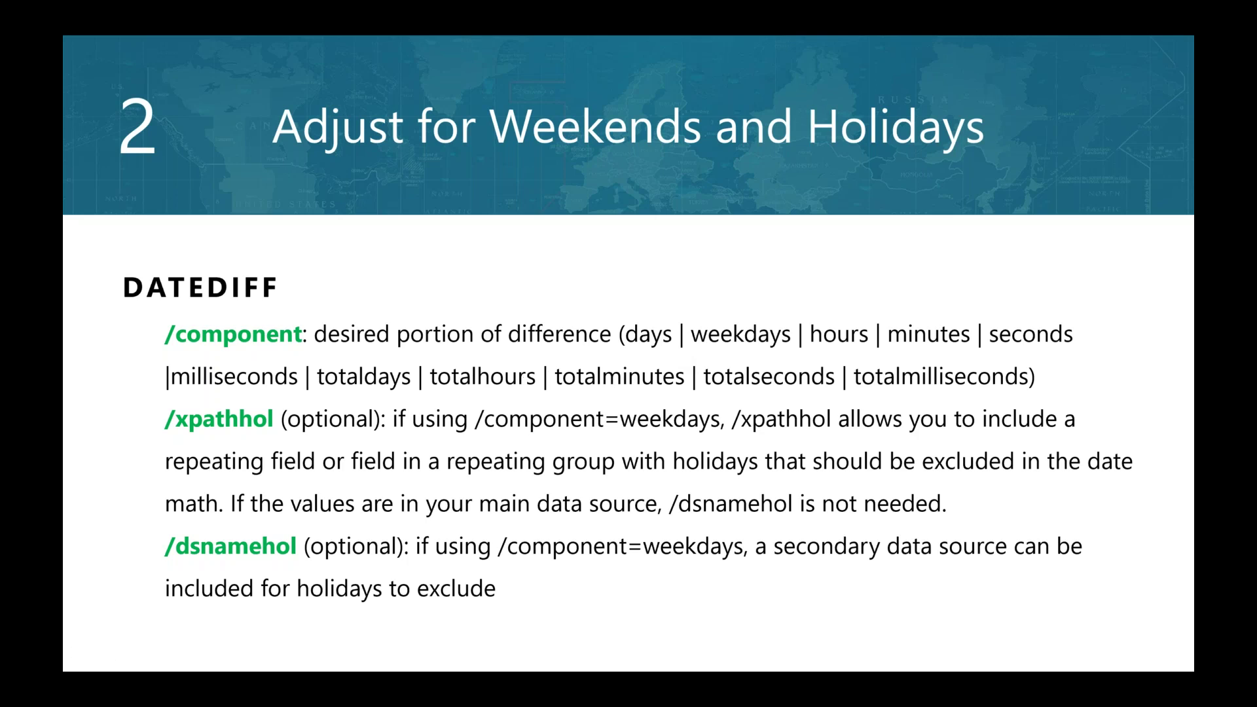
pyautogui.press('Right')
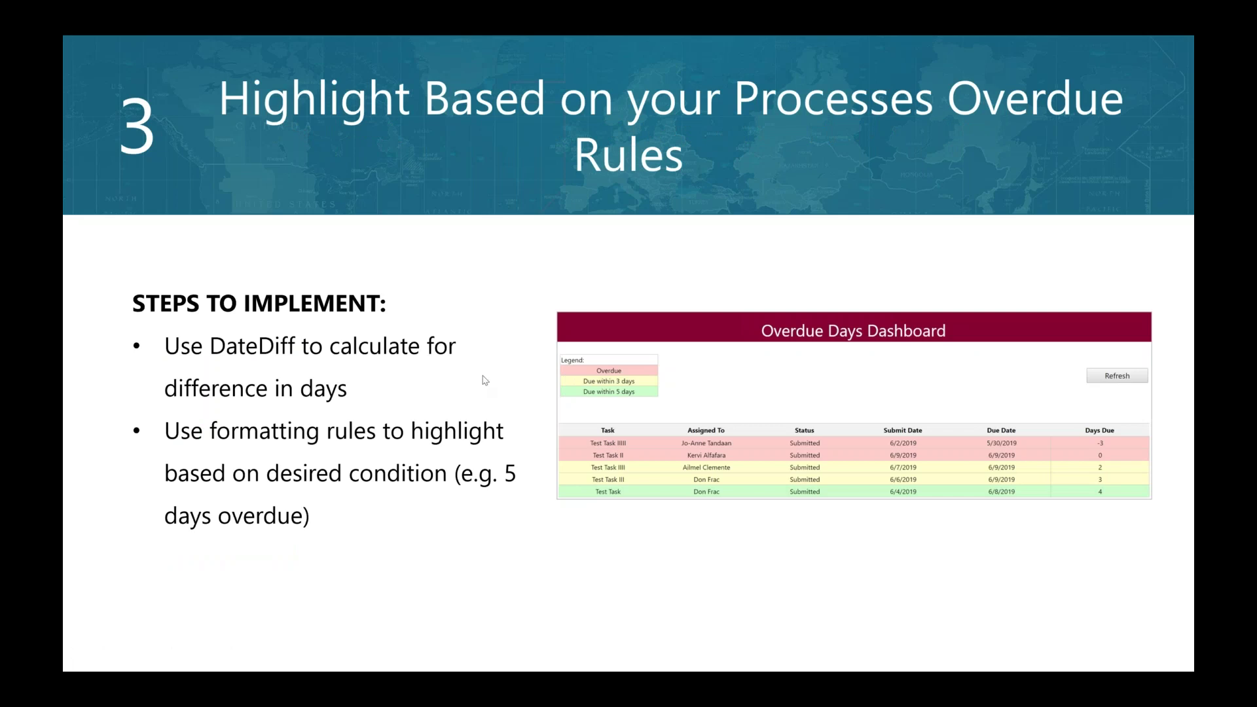
pyautogui.hotkey('alt', 'Tab')
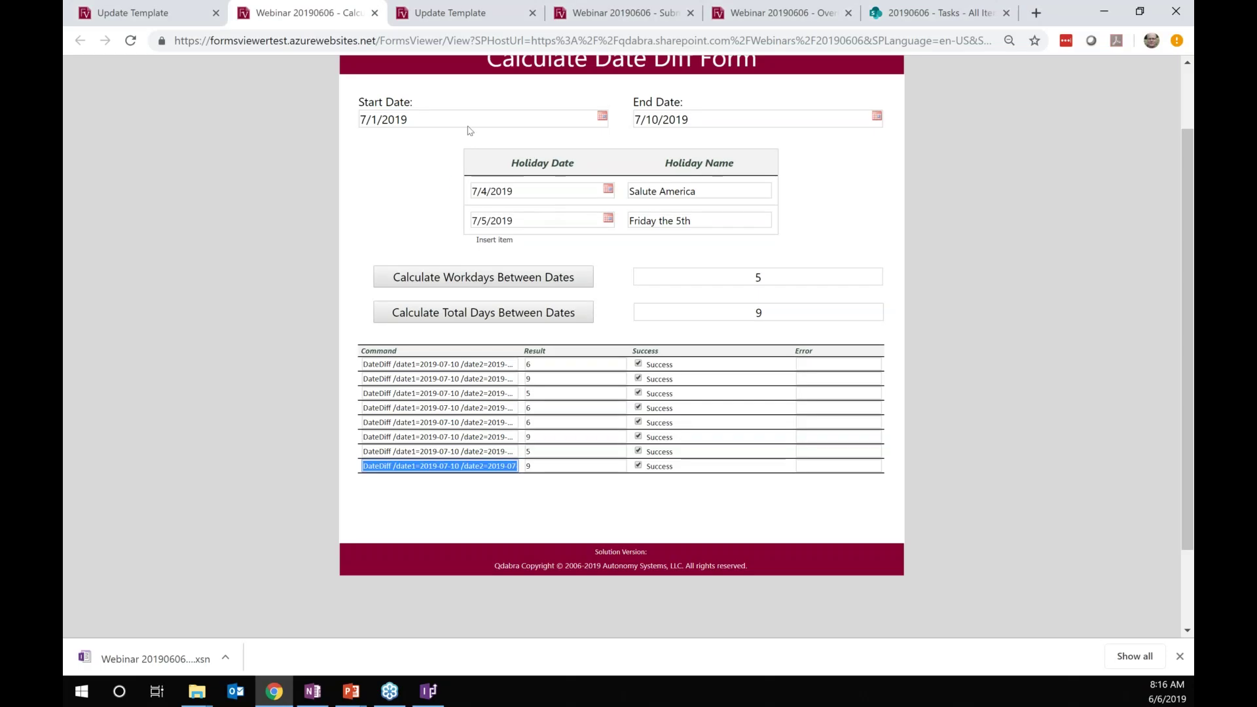
# Close the date calculation form and its neighbouring Update Template page in the browser.
pyautogui.click(464, 12)
pyautogui.click(373, 14)
pyautogui.click(374, 14)
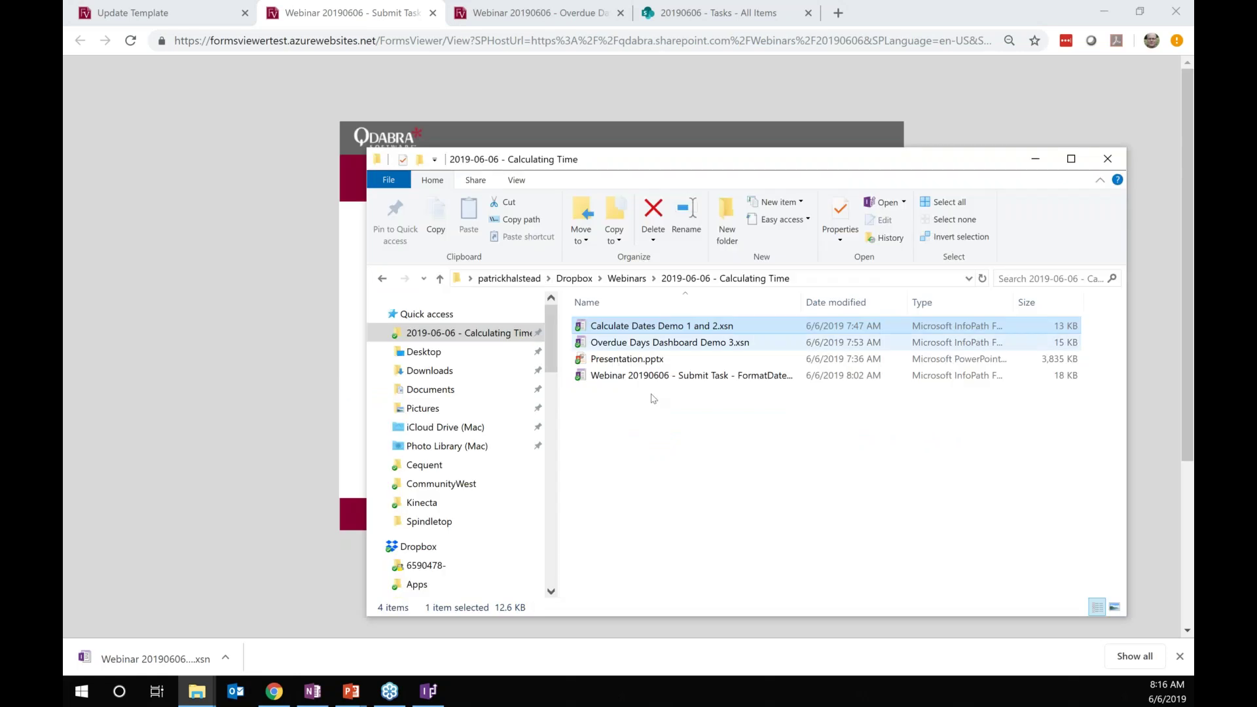
# Locate "Overdue Days Dashboard Demo 3.xsn" in File Explorer, and view the SharePoint Tasks list and the Overdue Days Dashboard in the browser.
pyautogui.click(706, 344)
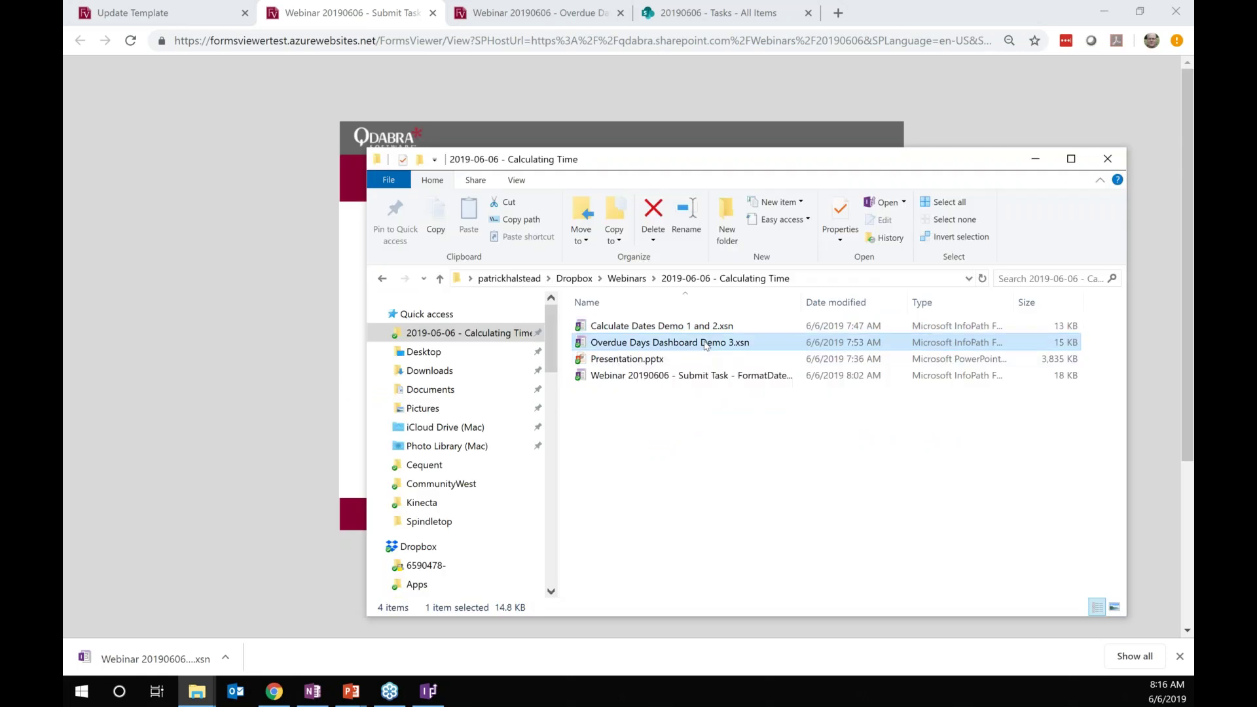
pyautogui.click(563, 97)
pyautogui.click(720, 12)
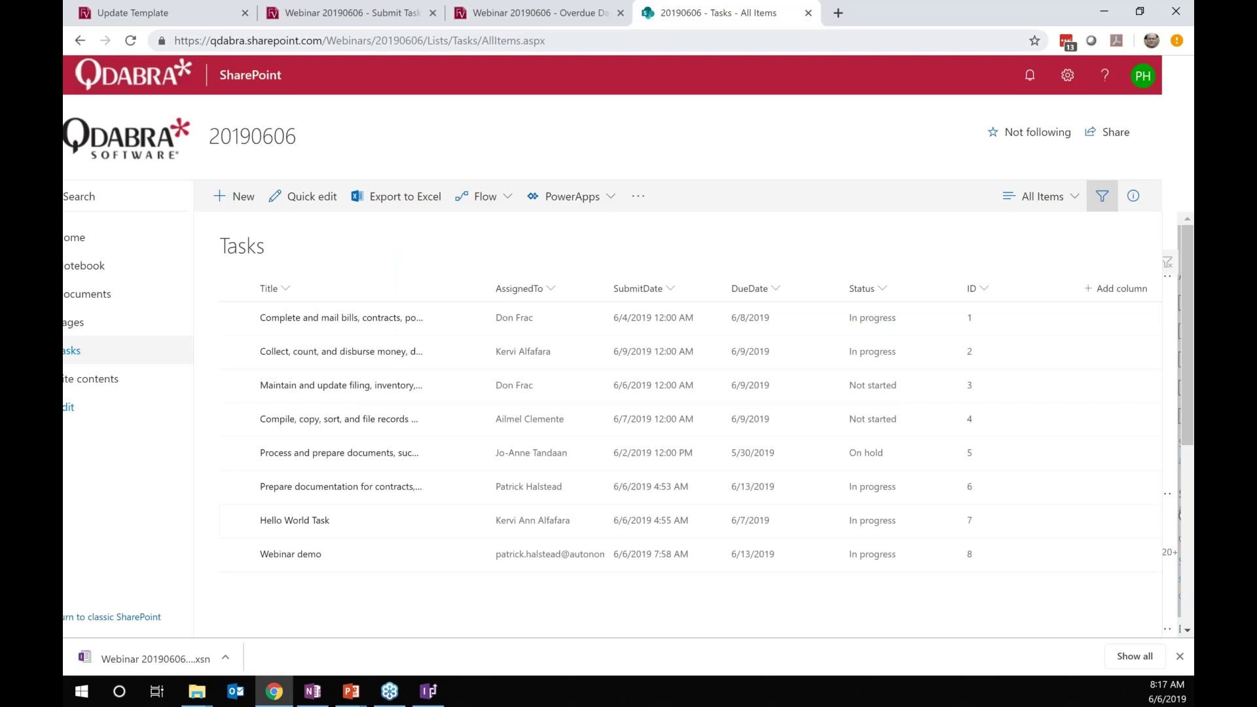
pyautogui.click(552, 14)
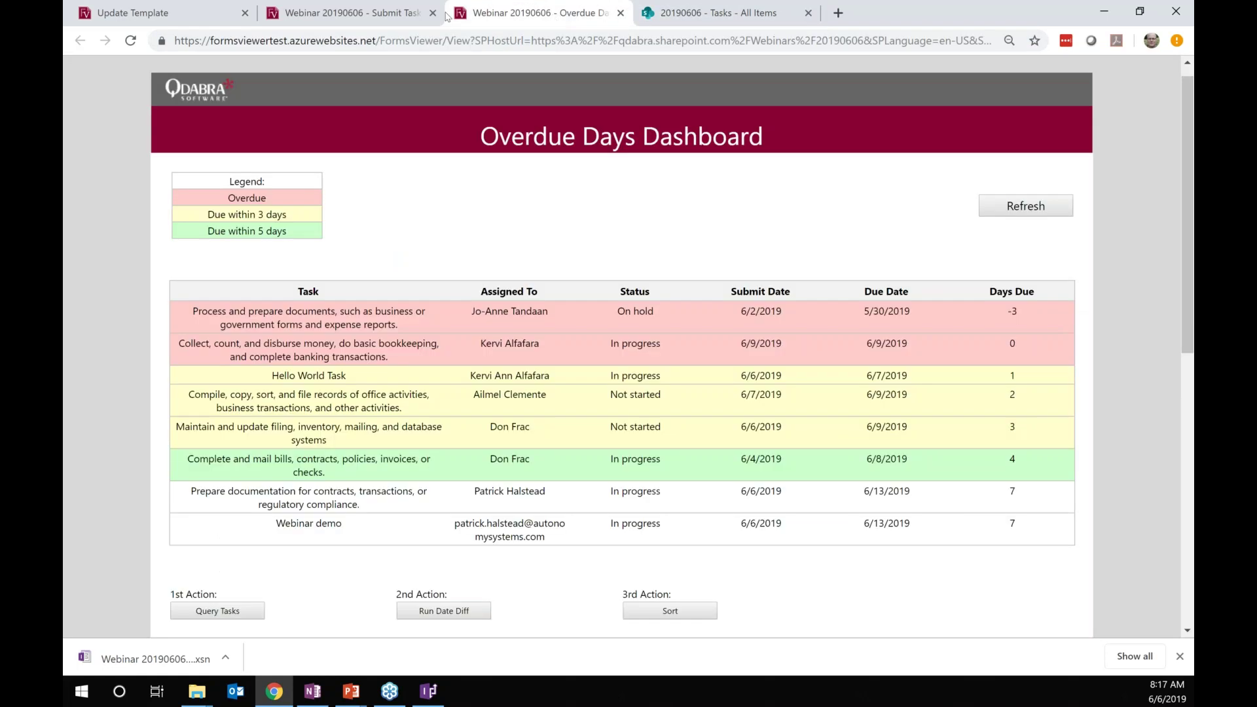
# Fill in the Task Form with task "Package up webinar materials", status In progress and due date 6/7/2019.
pyautogui.click(416, 14)
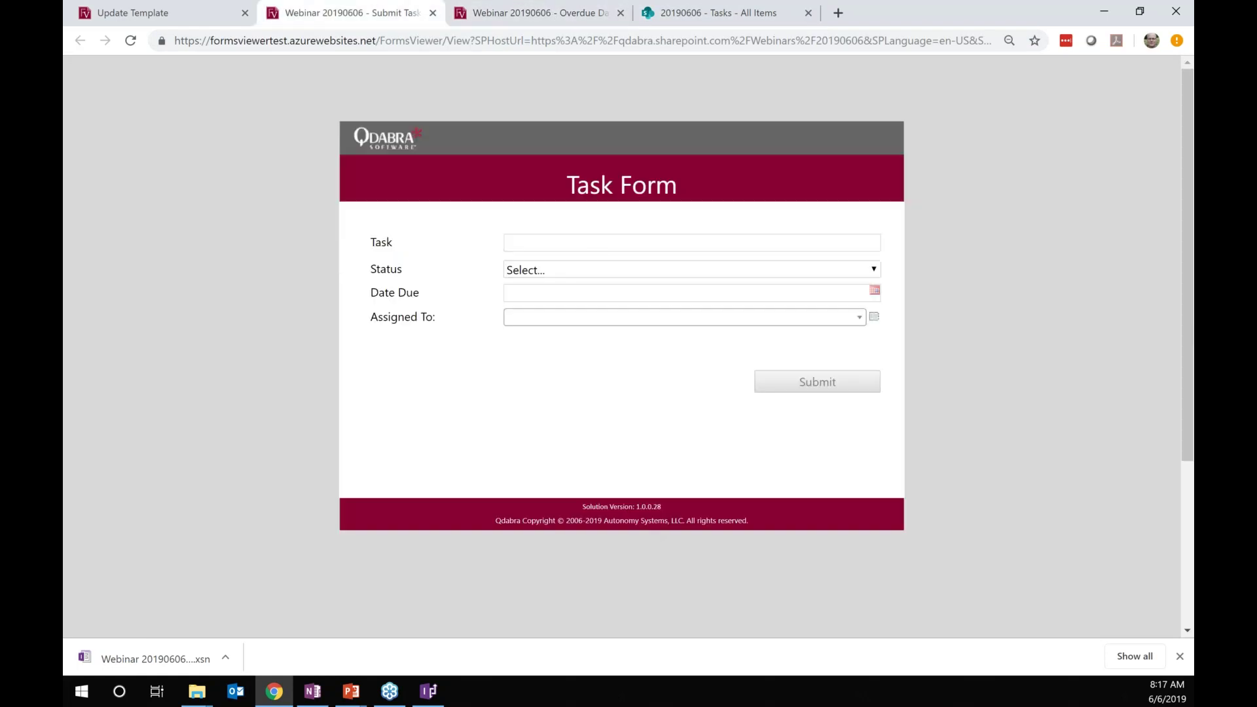
pyautogui.click(631, 242)
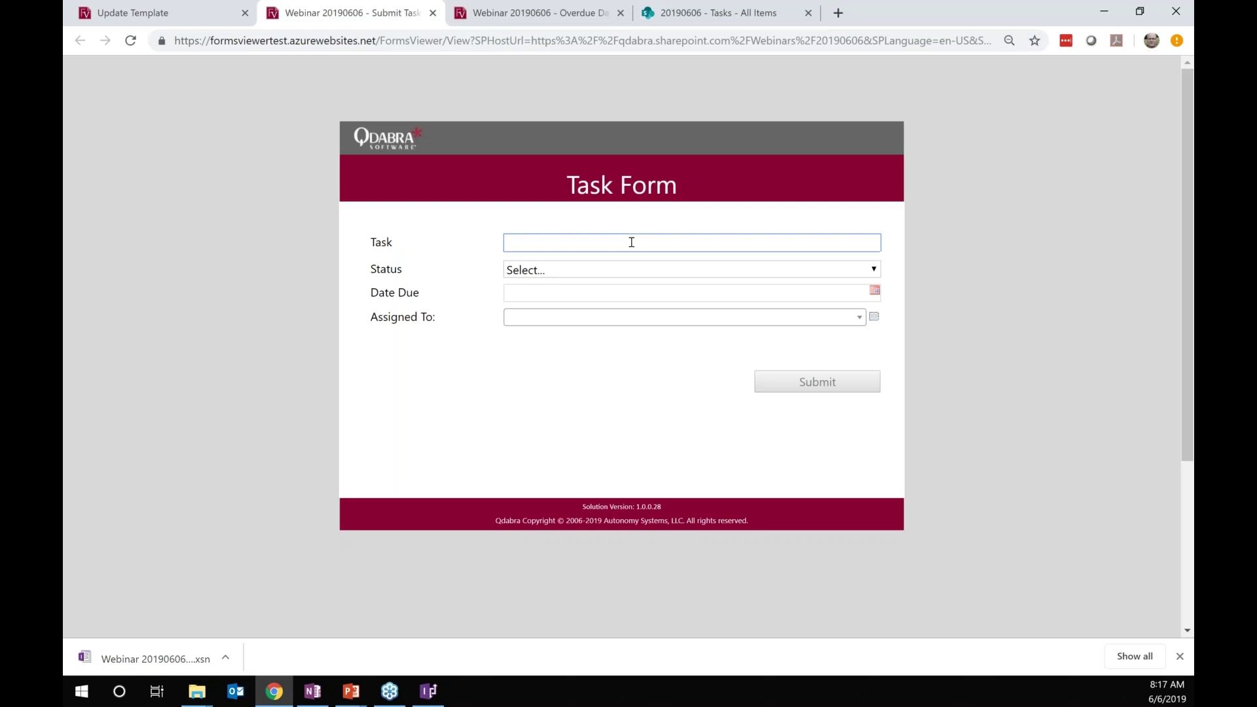
pyautogui.write('Package up webinar materials')
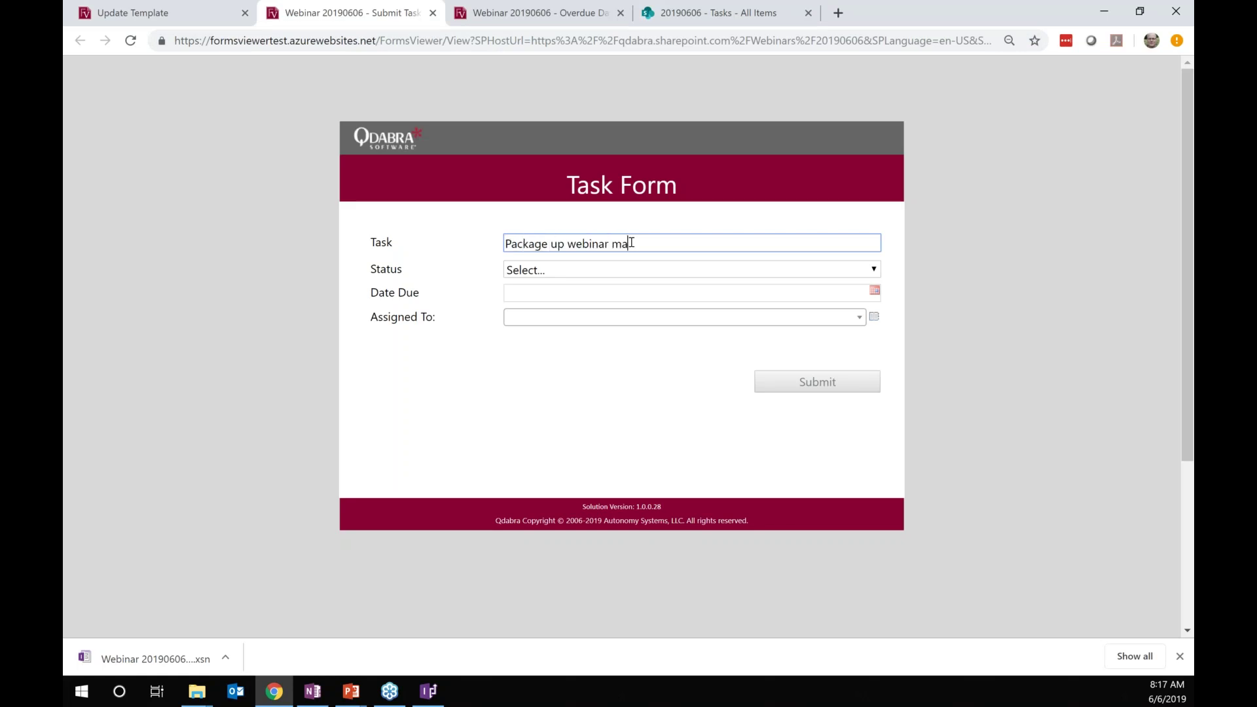
pyautogui.press('Tab')
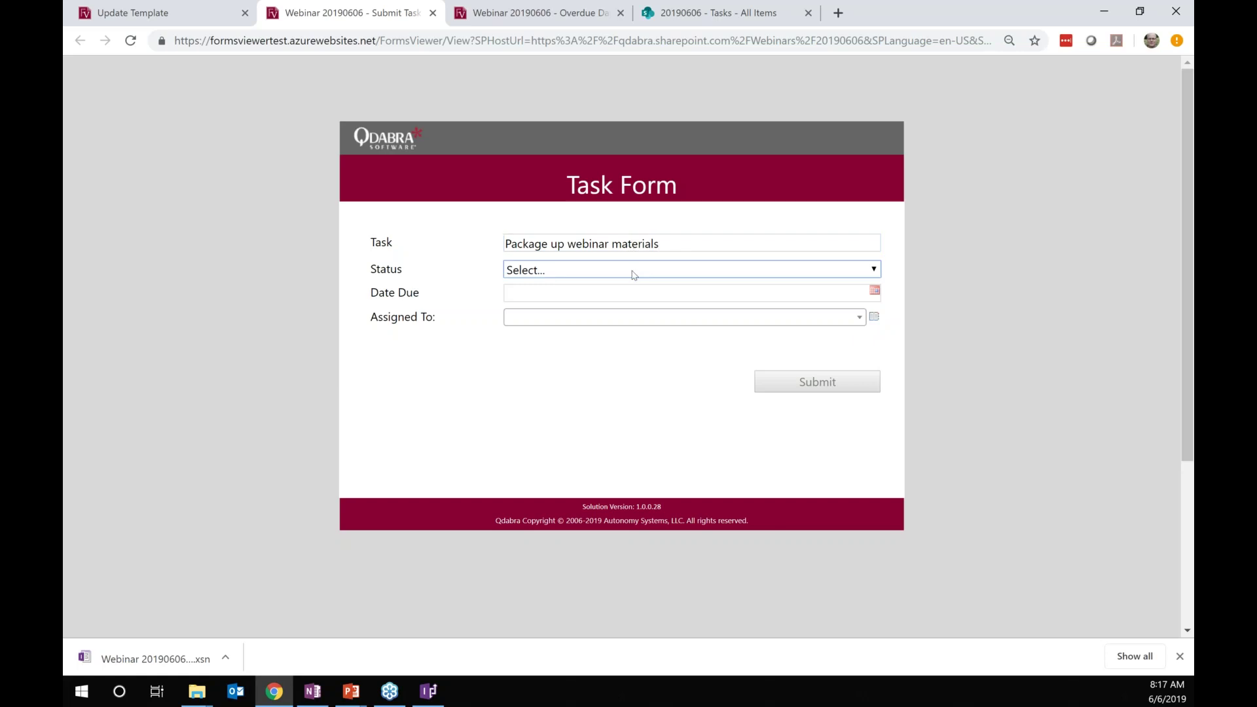
pyautogui.click(633, 271)
pyautogui.click(560, 302)
pyautogui.click(705, 291)
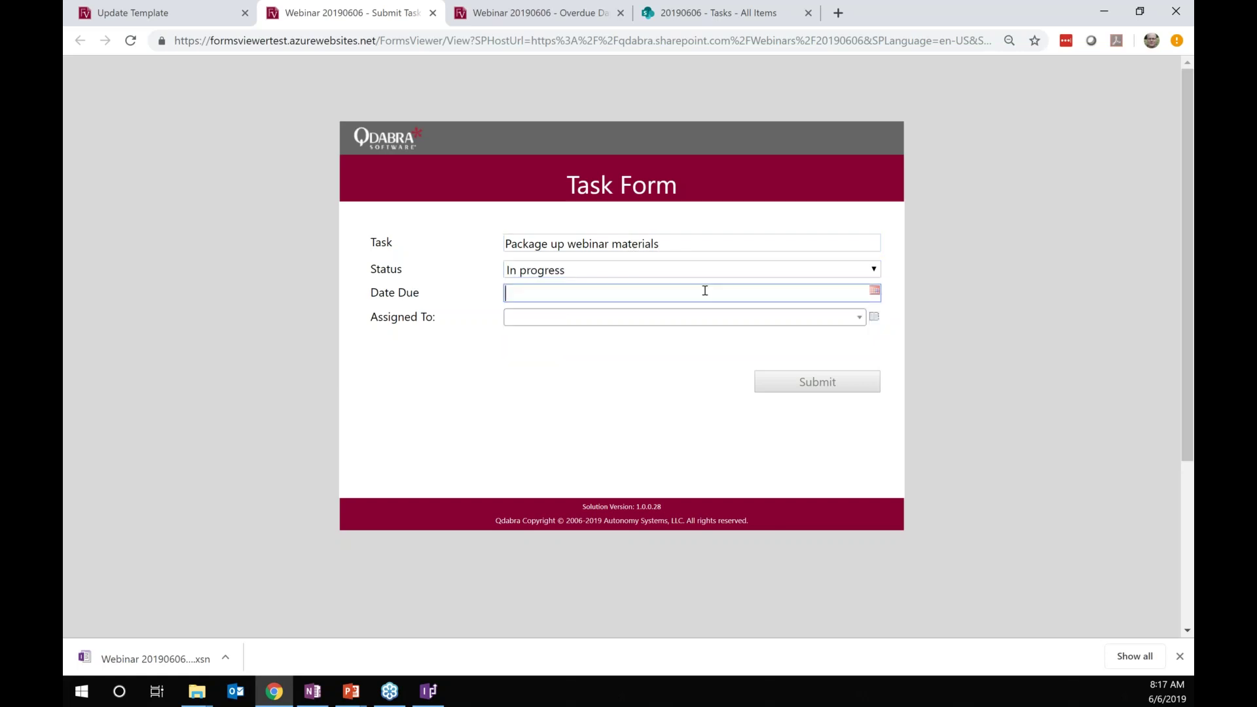
pyautogui.click(875, 290)
pyautogui.click(631, 371)
# Look up the assignee by first name in the Person Picker and assign the task to the matching user.
pyautogui.click(708, 320)
pyautogui.click(873, 316)
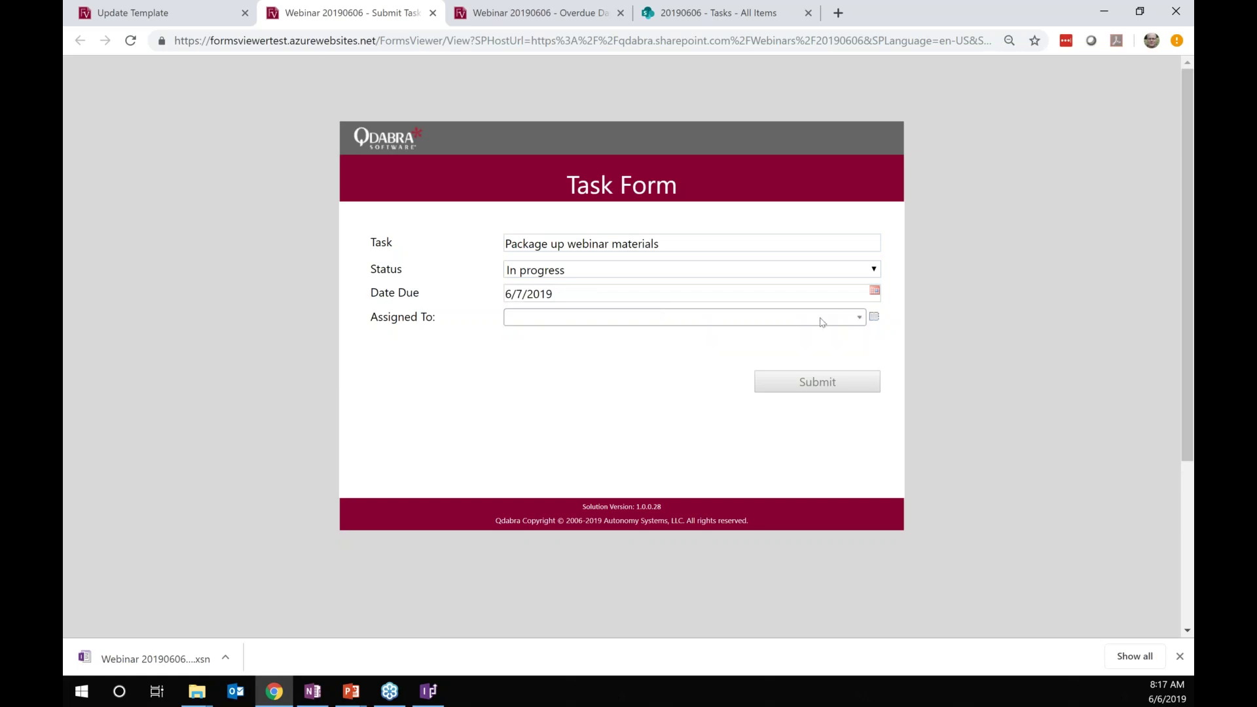
pyautogui.write('Patrick')
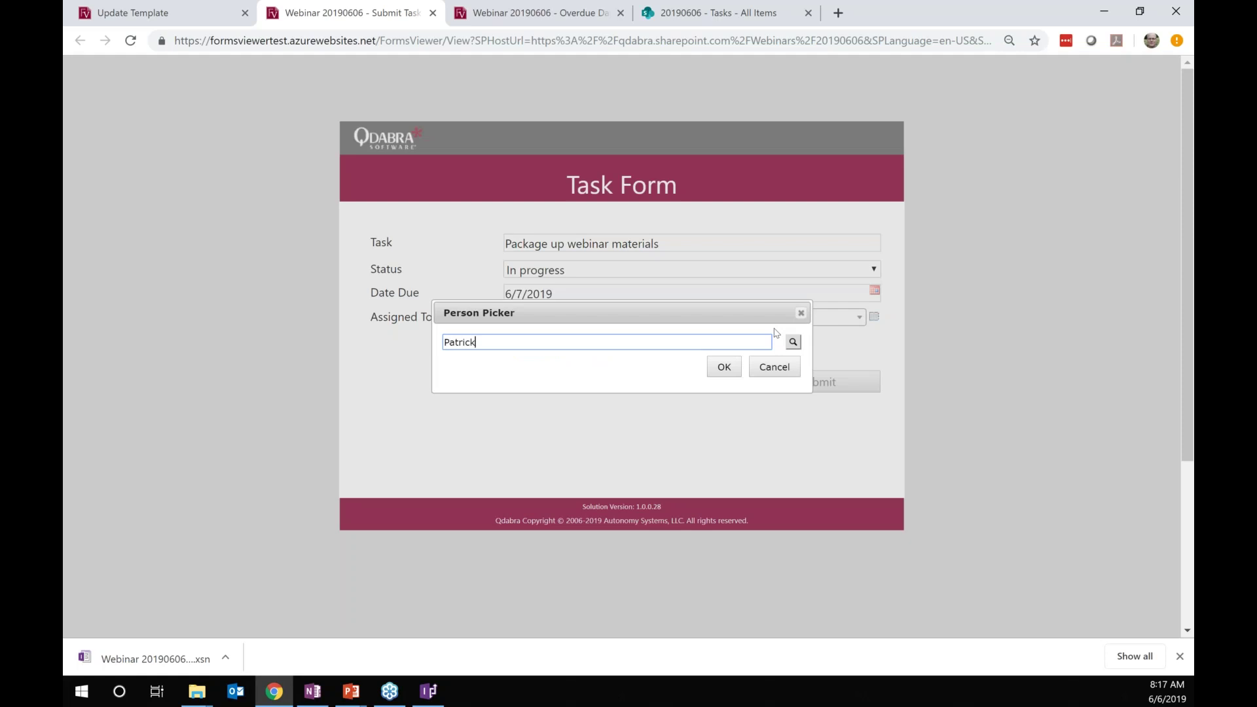
pyautogui.click(789, 342)
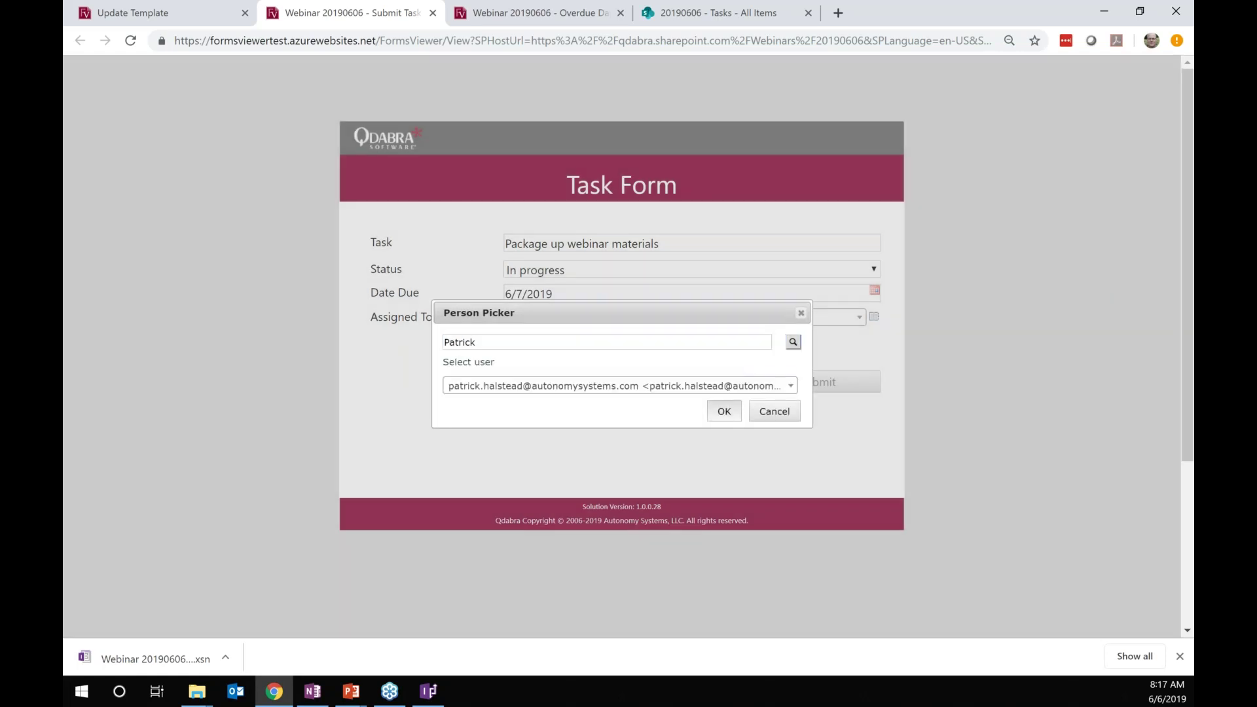
pyautogui.click(724, 411)
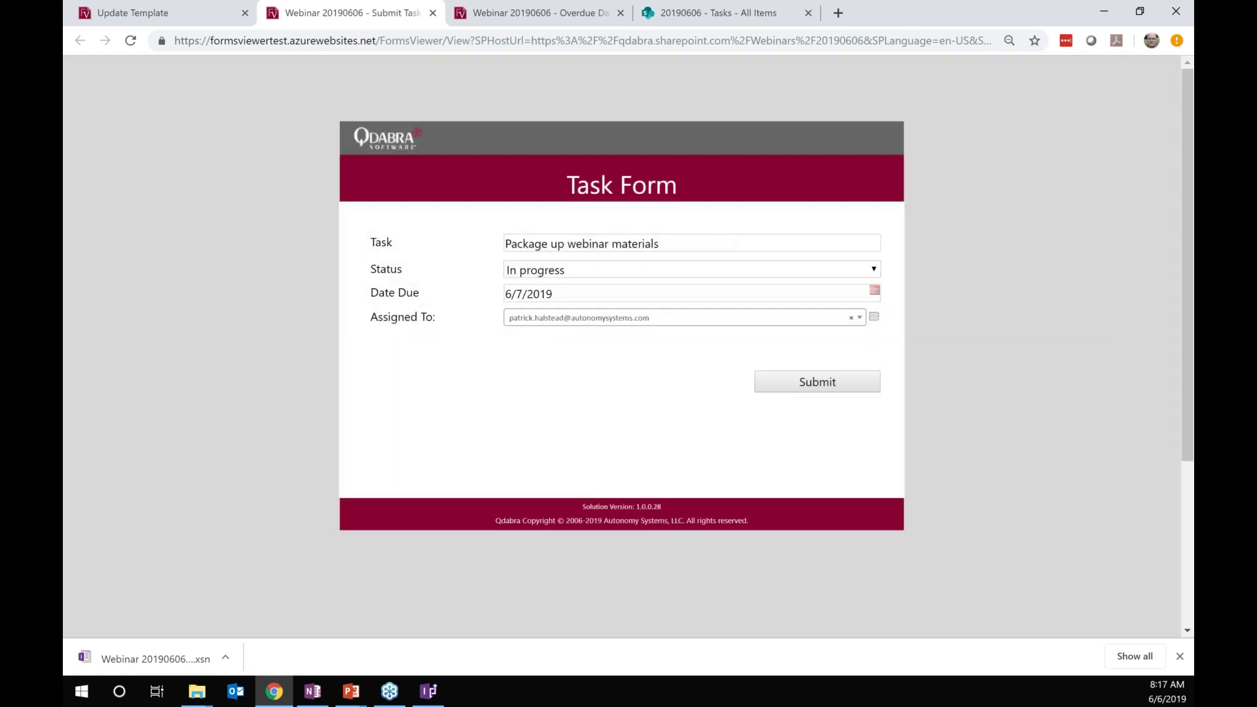
# Rebuild the Overdue Days Dashboard list by running its query, date diff and sort actions one by one.
pyautogui.click(606, 15)
pyautogui.click(1019, 213)
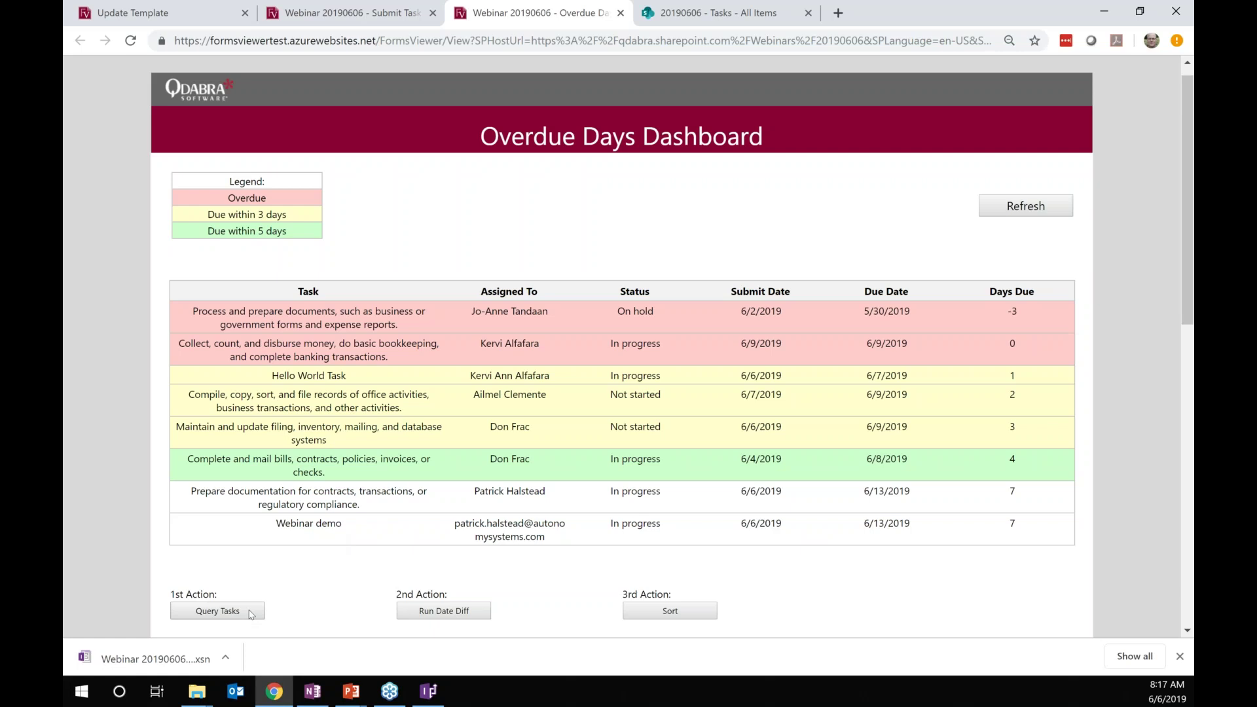
pyautogui.scroll(-2, 249, 614)
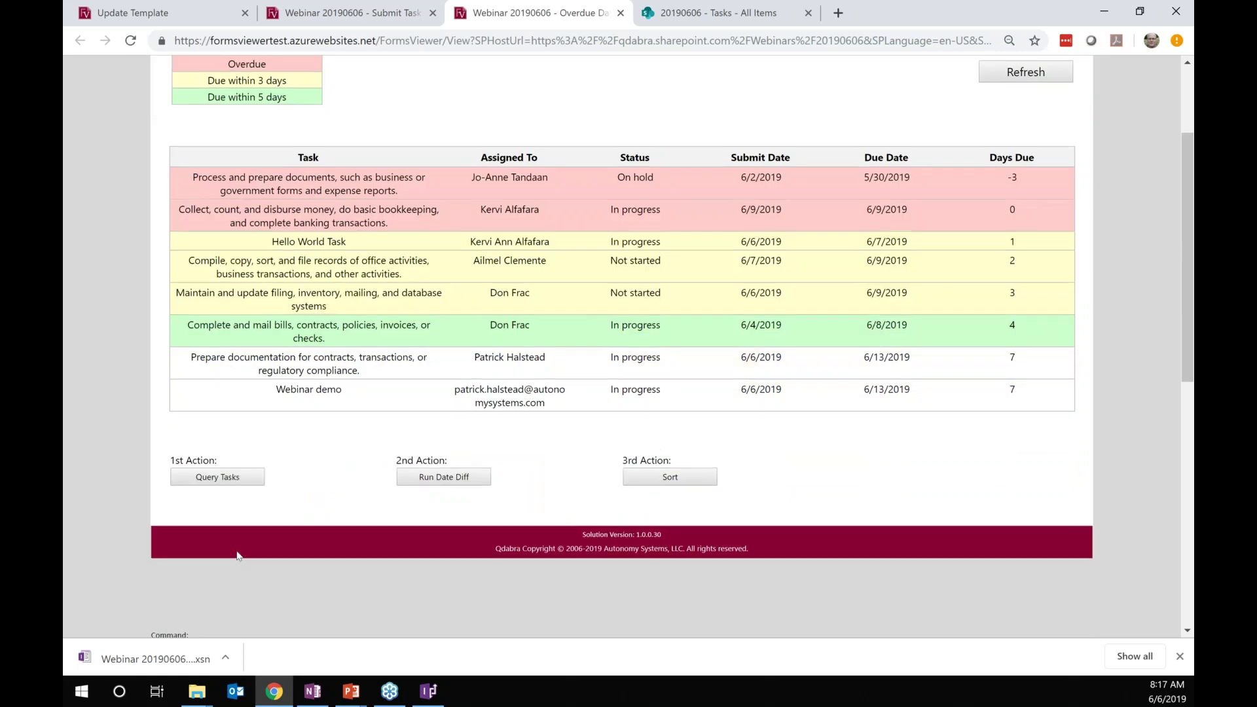
pyautogui.click(237, 481)
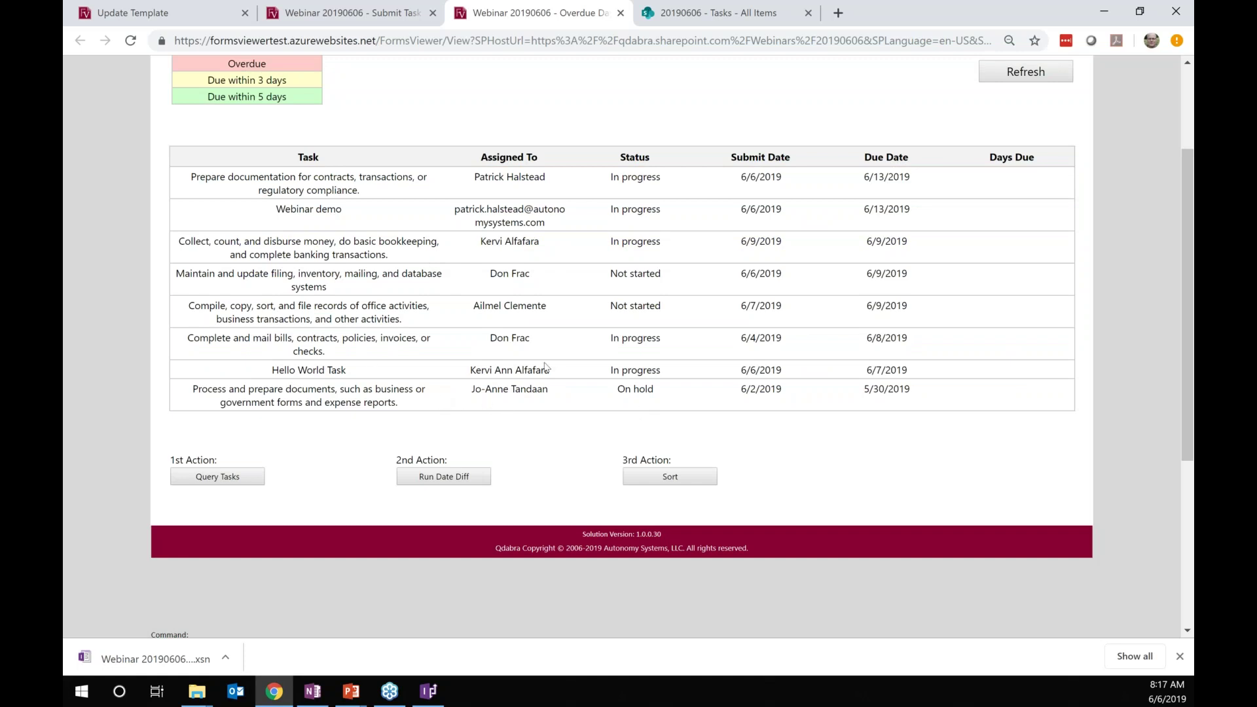
pyautogui.click(466, 477)
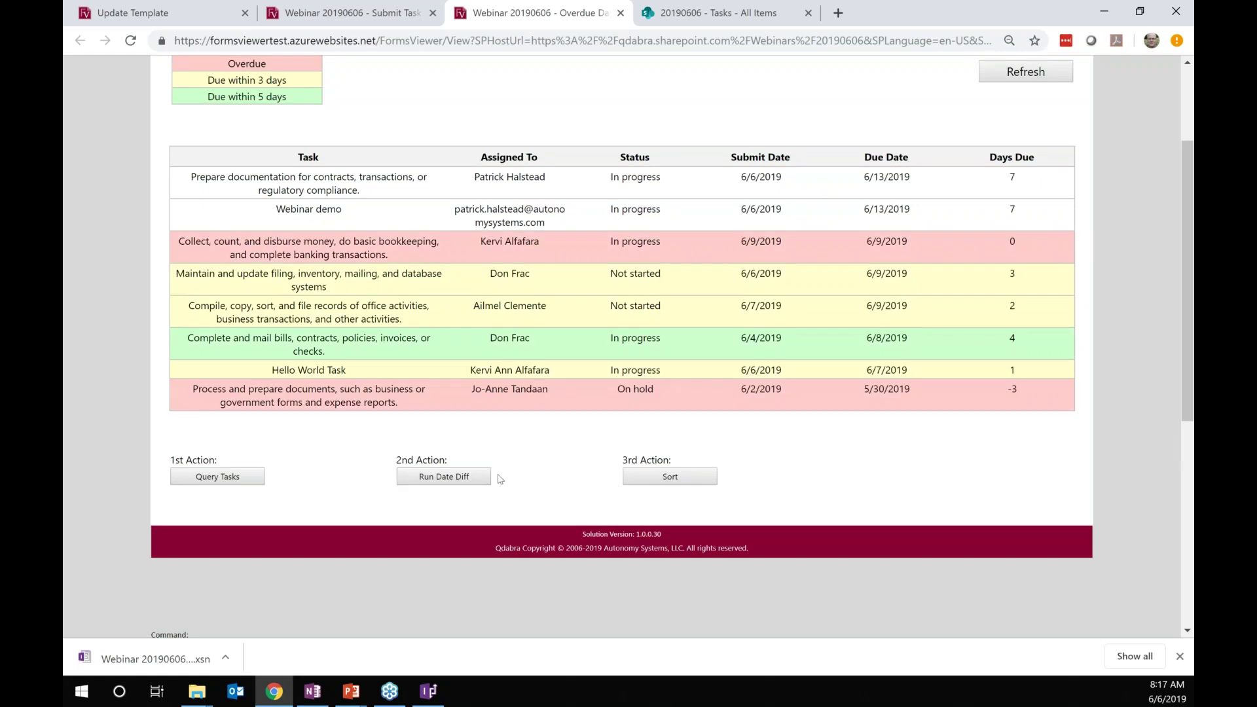
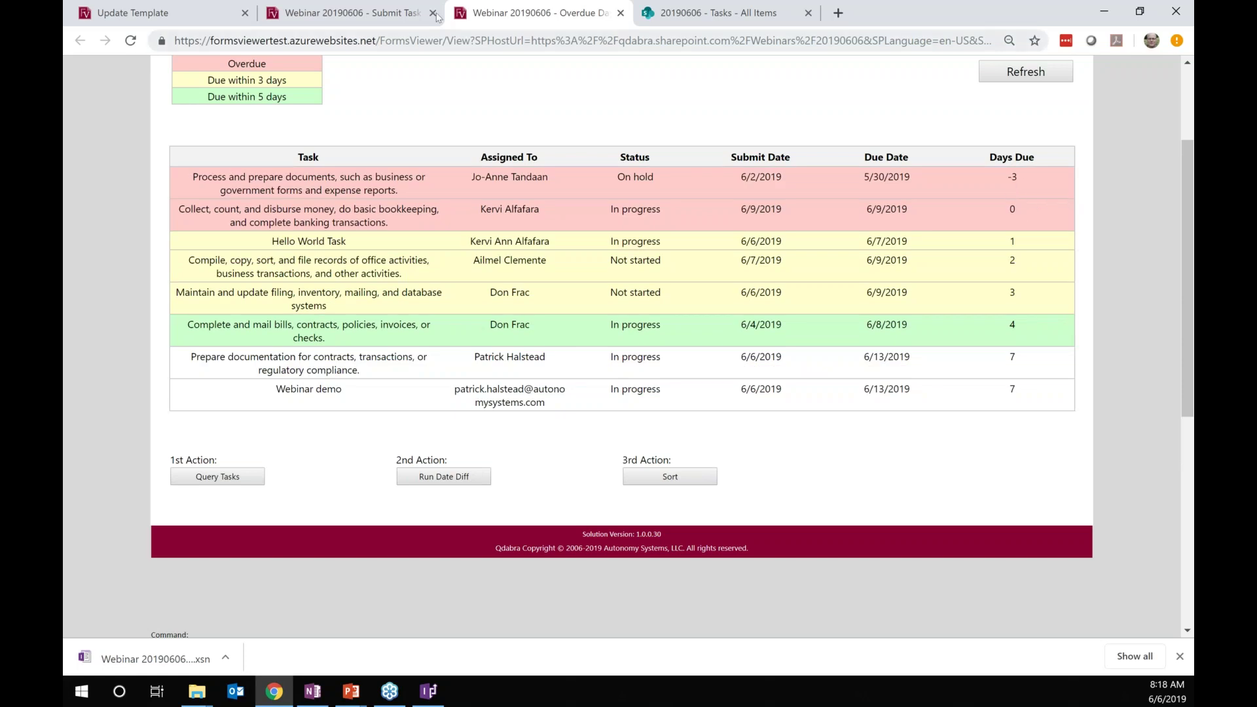
# Submit the completed Task Form and acknowledge the due date message.
pyautogui.click(399, 15)
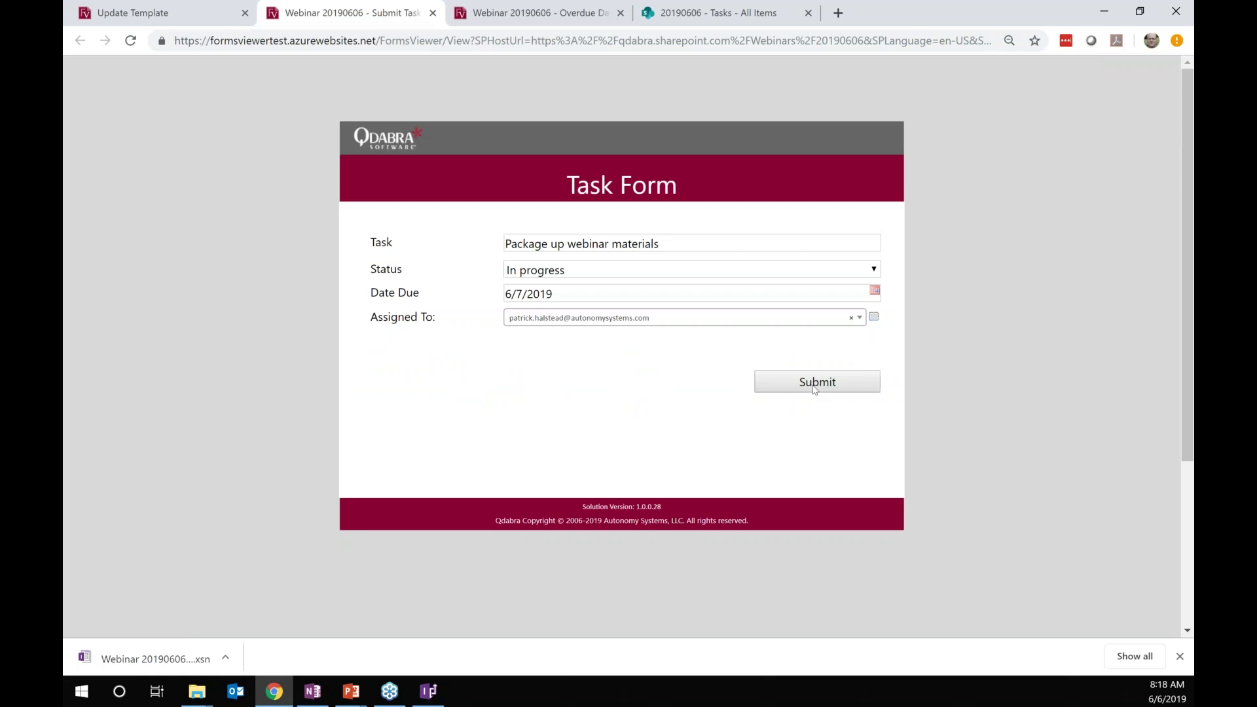
pyautogui.click(815, 390)
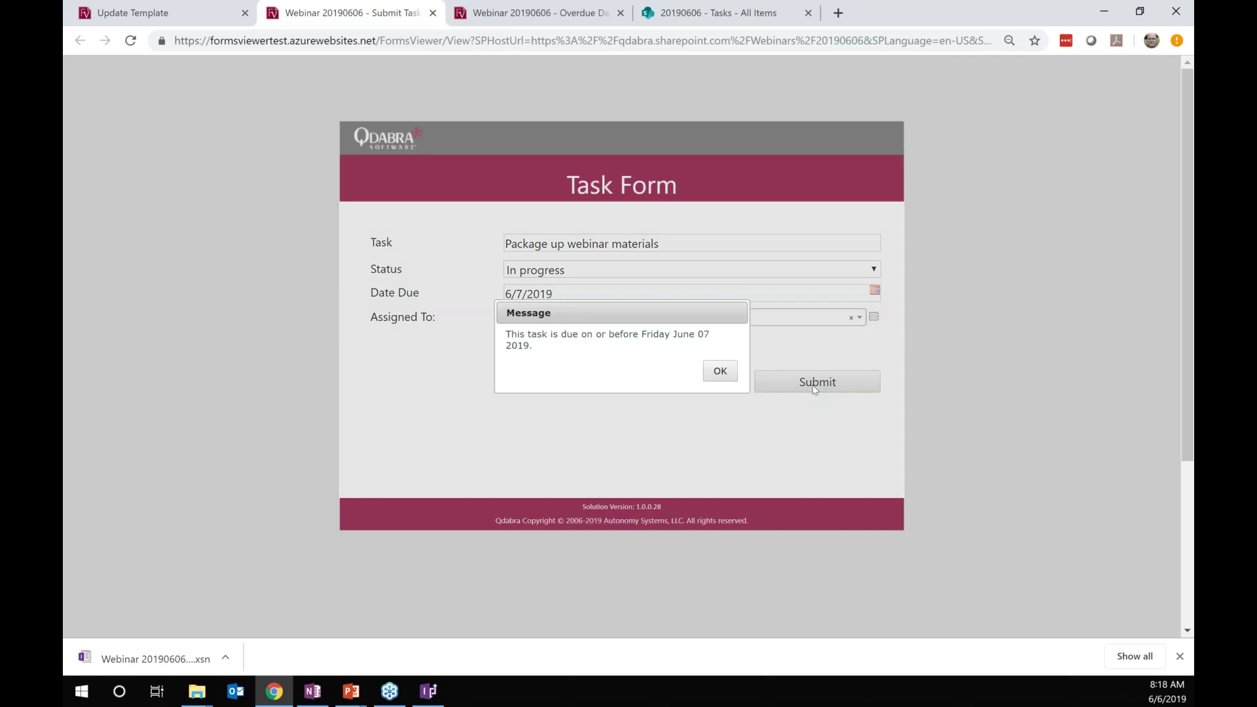
pyautogui.click(722, 374)
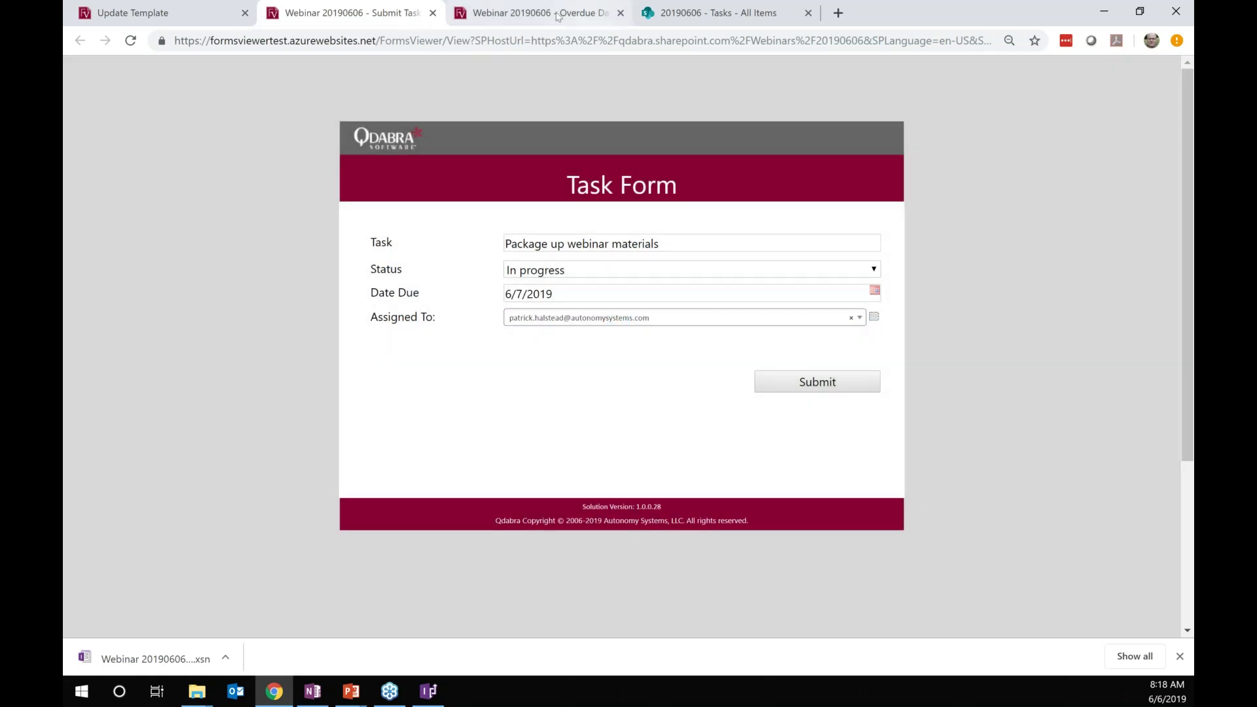
# Refresh the Overdue Days Dashboard and highlight the "Package up webinar materials" task in the list.
pyautogui.click(558, 15)
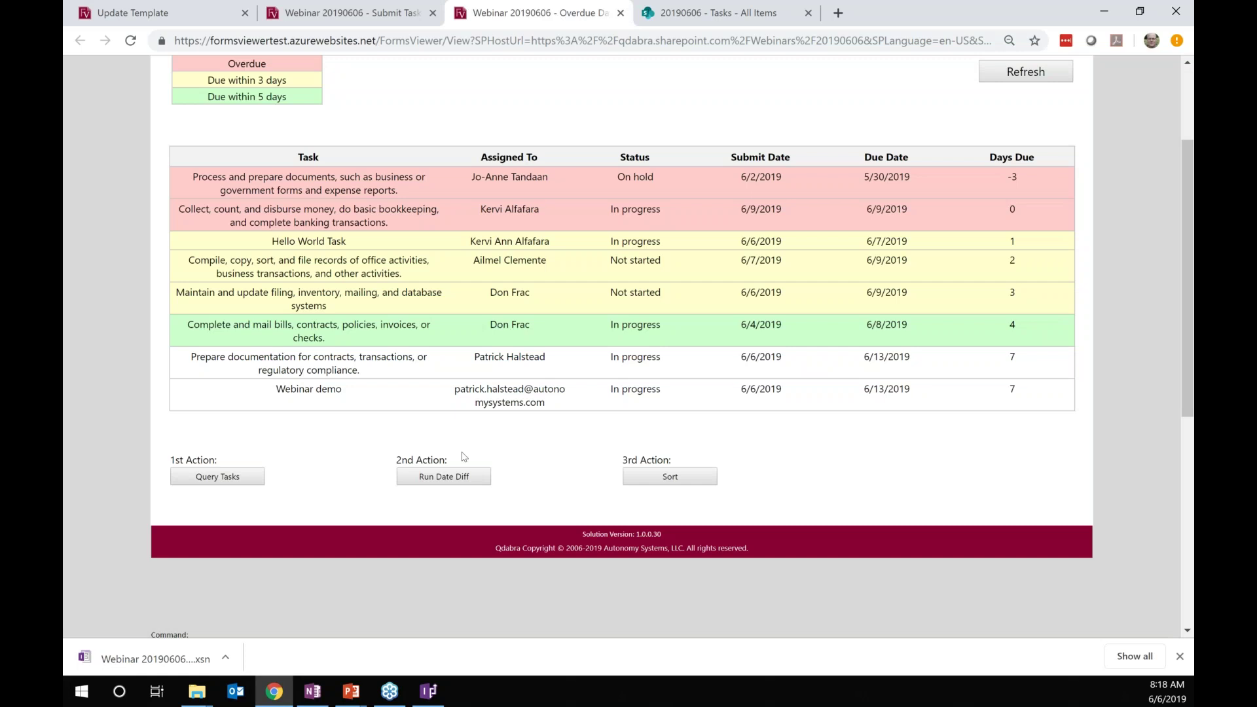
pyautogui.click(1016, 81)
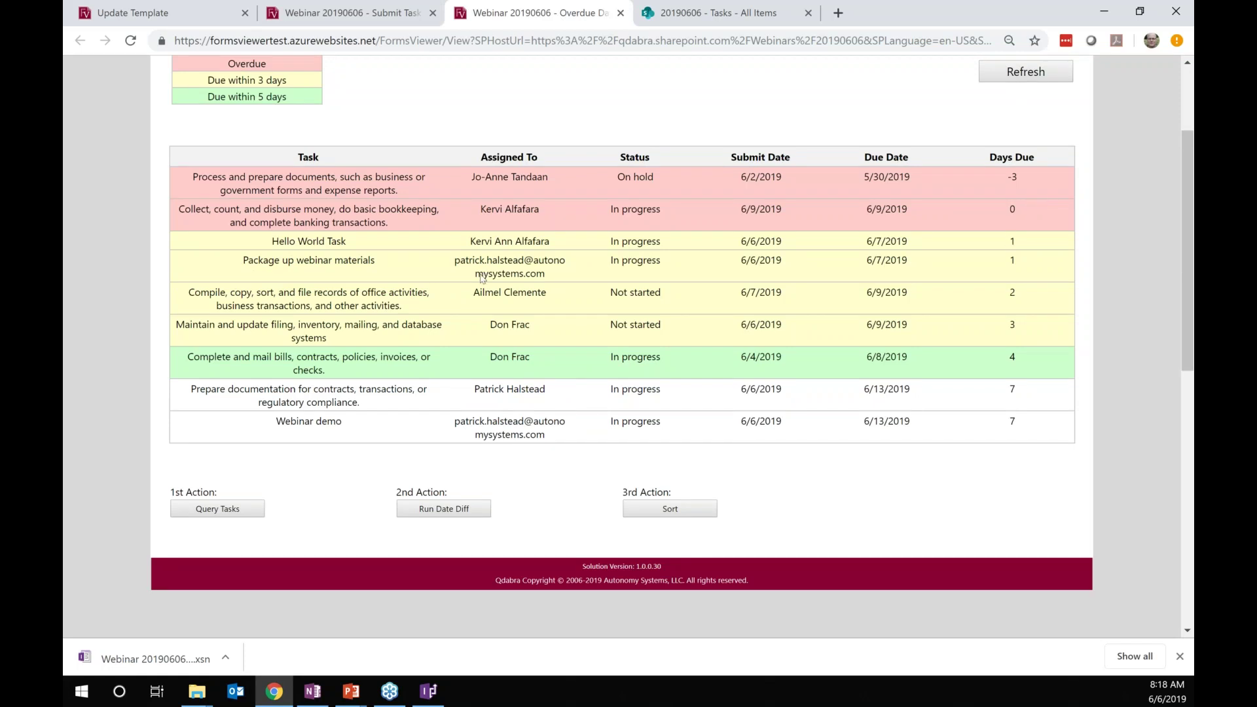
pyautogui.moveTo(390, 266); pyautogui.dragTo(289, 264)
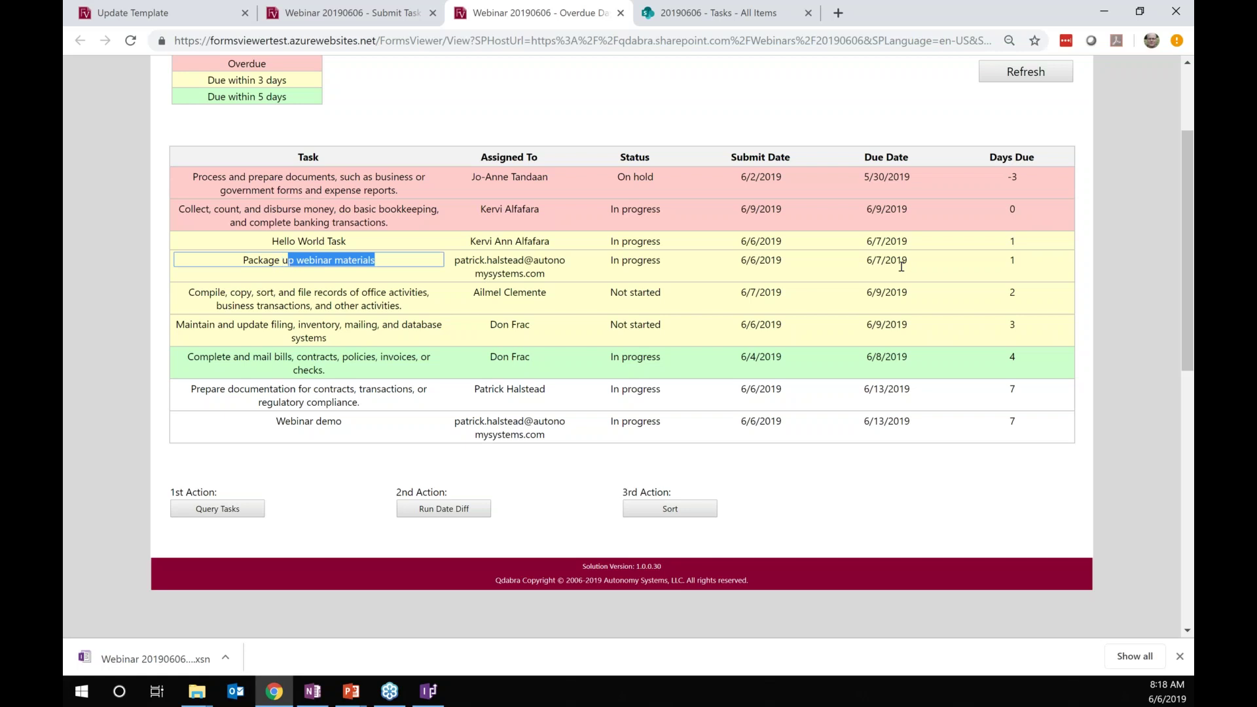
# Highlight the days due of the "Package up webinar materials" task, and toggle the debug command log through the dashboard's solution version field.
pyautogui.click(1015, 262)
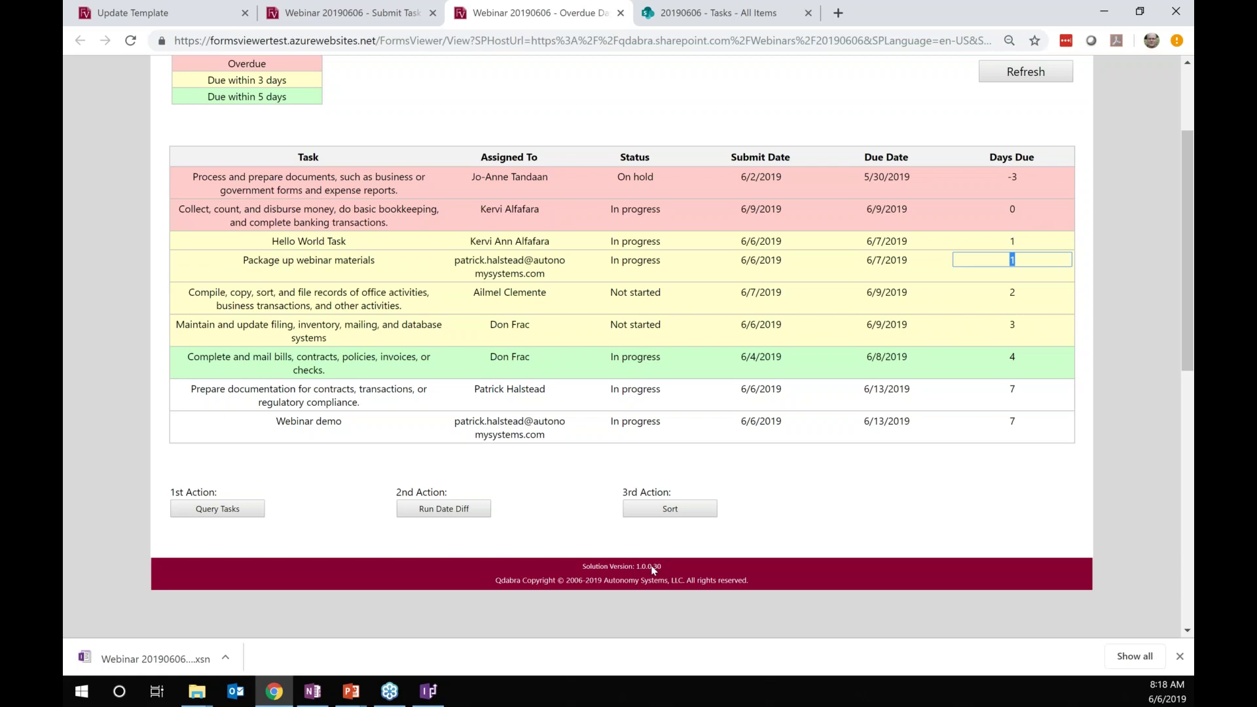
pyautogui.scroll(-1, 652, 568)
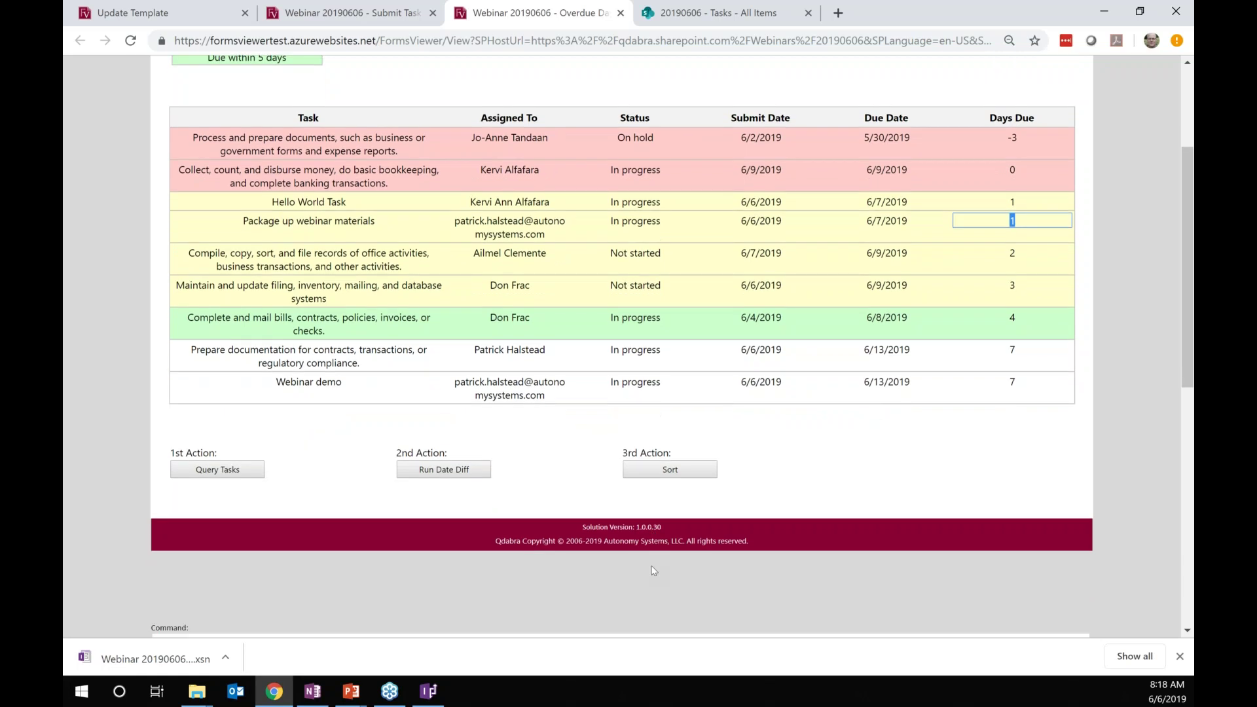
pyautogui.scroll(-2, 653, 569)
pyautogui.scroll(-4, 687, 436)
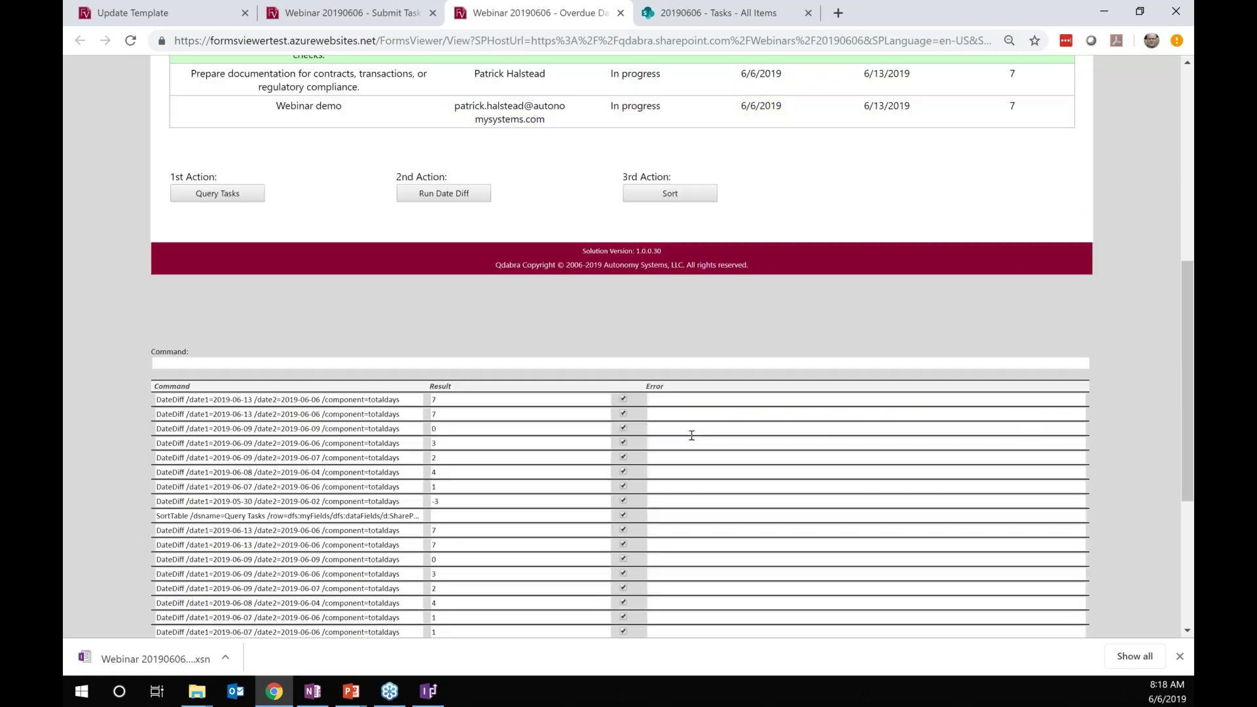
pyautogui.click(618, 254)
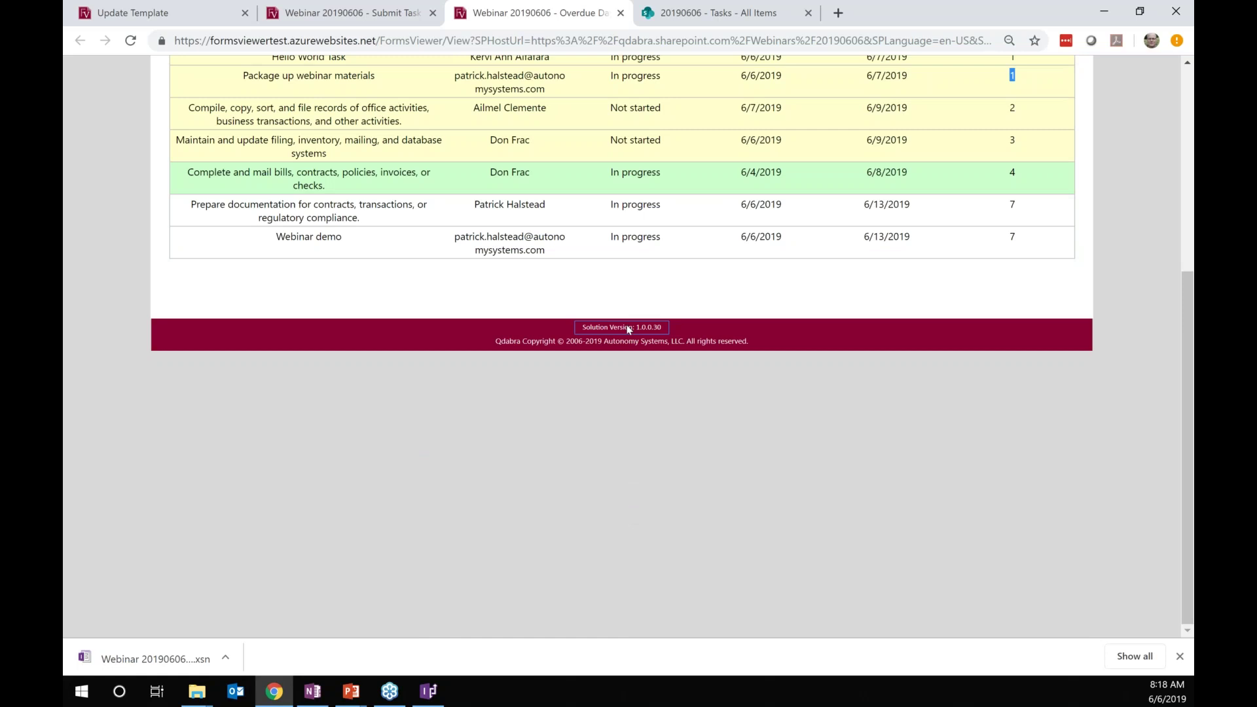
pyautogui.click(626, 328)
pyautogui.scroll(-4, 465, 470)
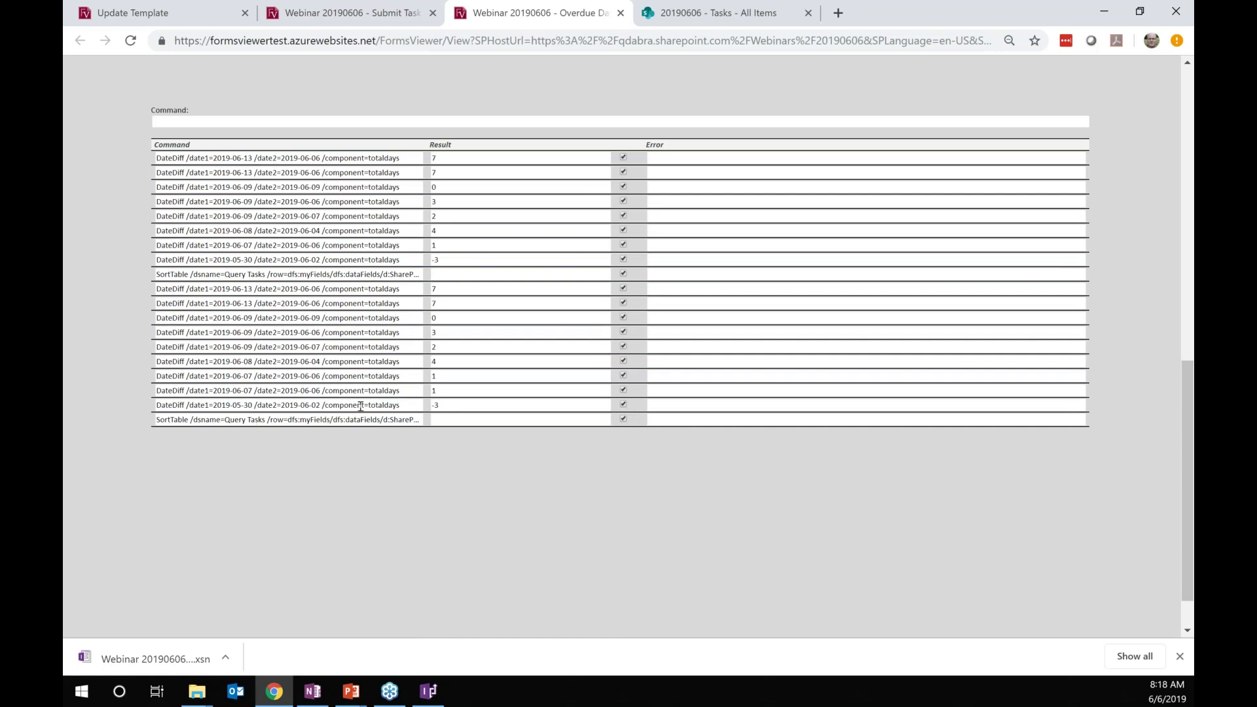
# Examine the last DateDiff command in the log, its totaldays component and its result against the first task's days due in the dashboard.
pyautogui.tripleClick(243, 404)
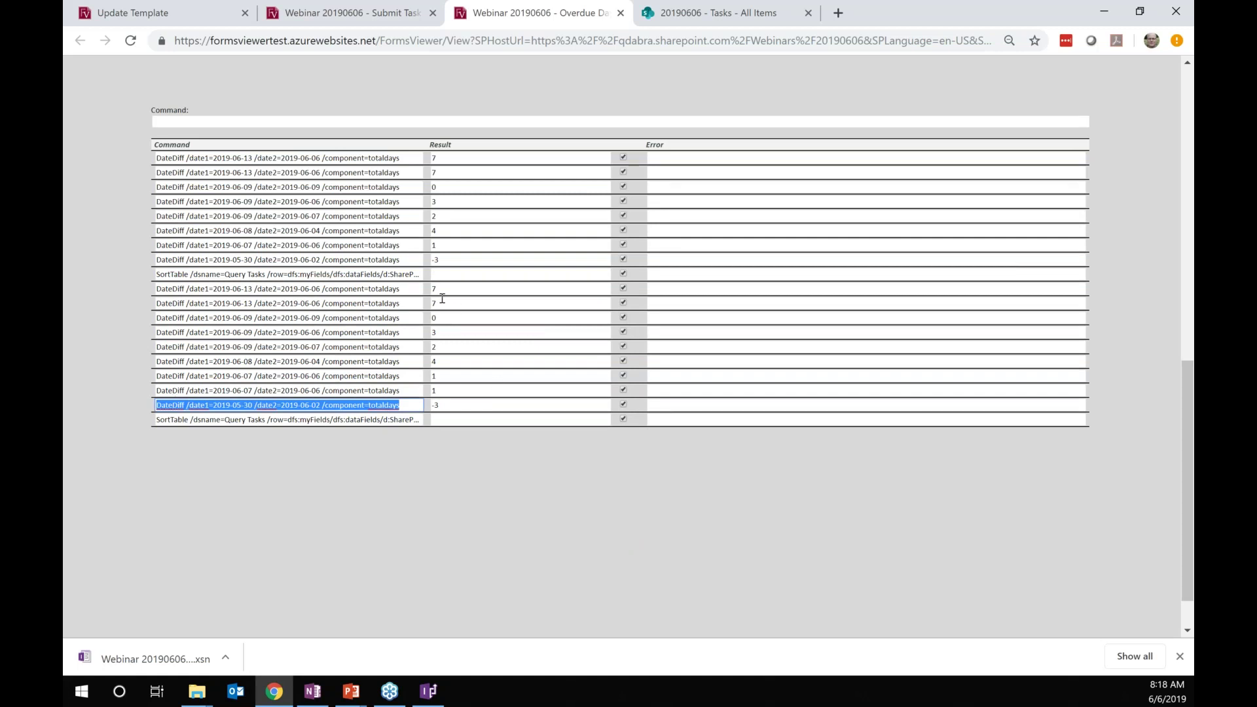
pyautogui.doubleClick(435, 406)
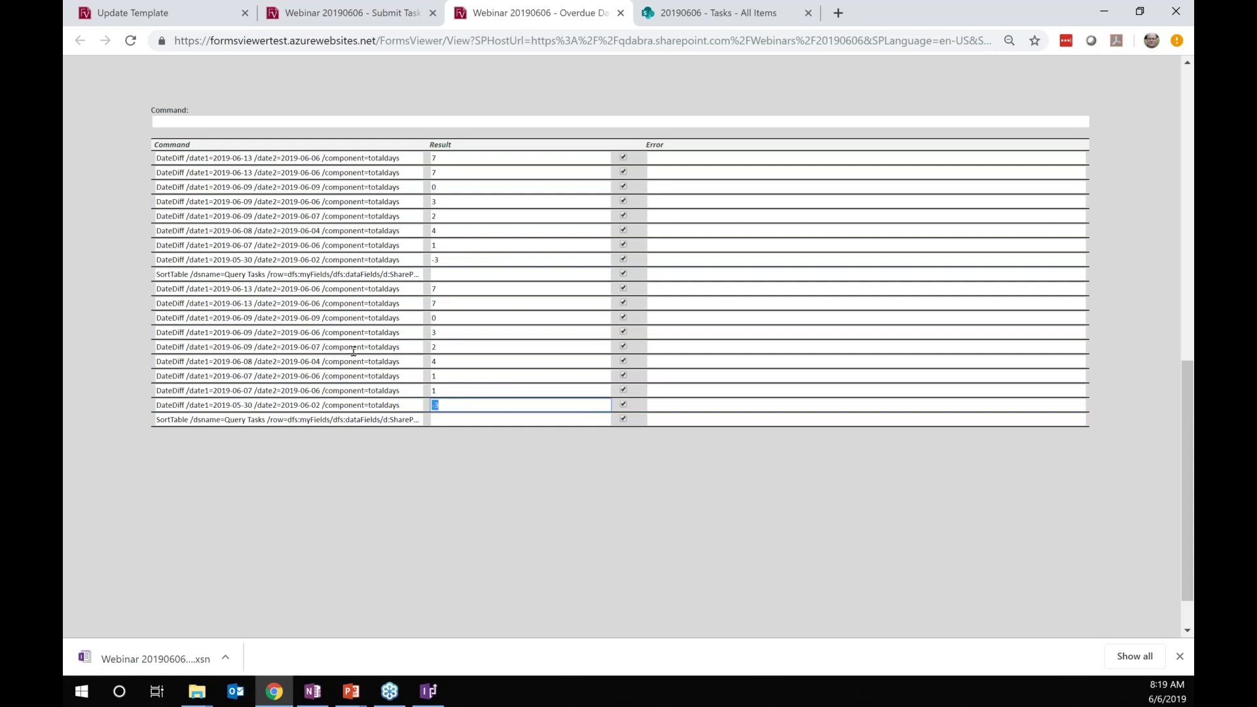
pyautogui.scroll(15, 354, 350)
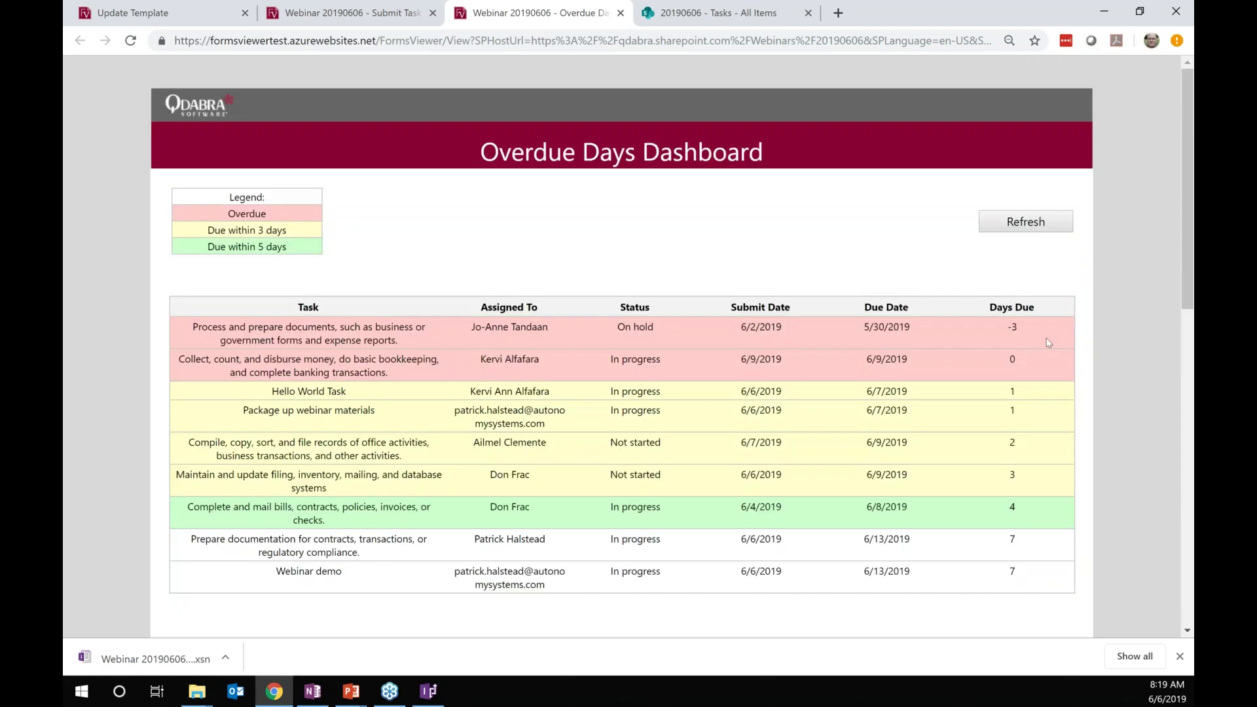
pyautogui.scroll(-6, 921, 339)
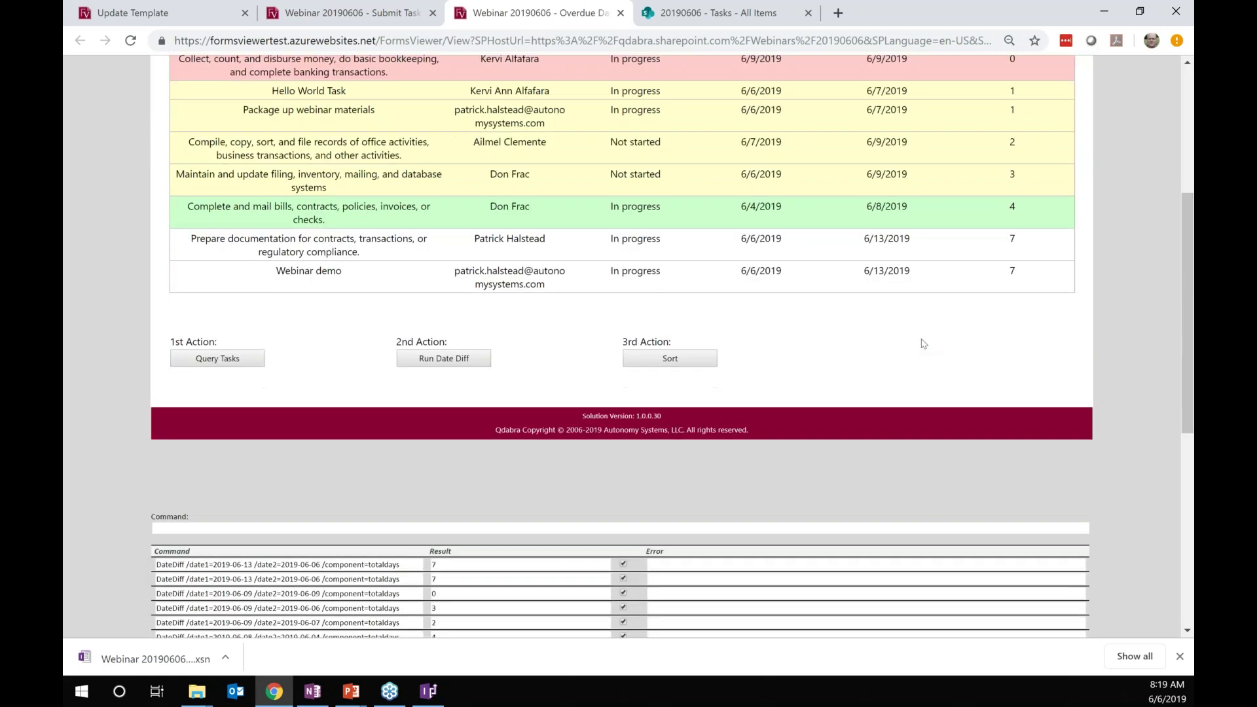
pyautogui.scroll(-3, 921, 343)
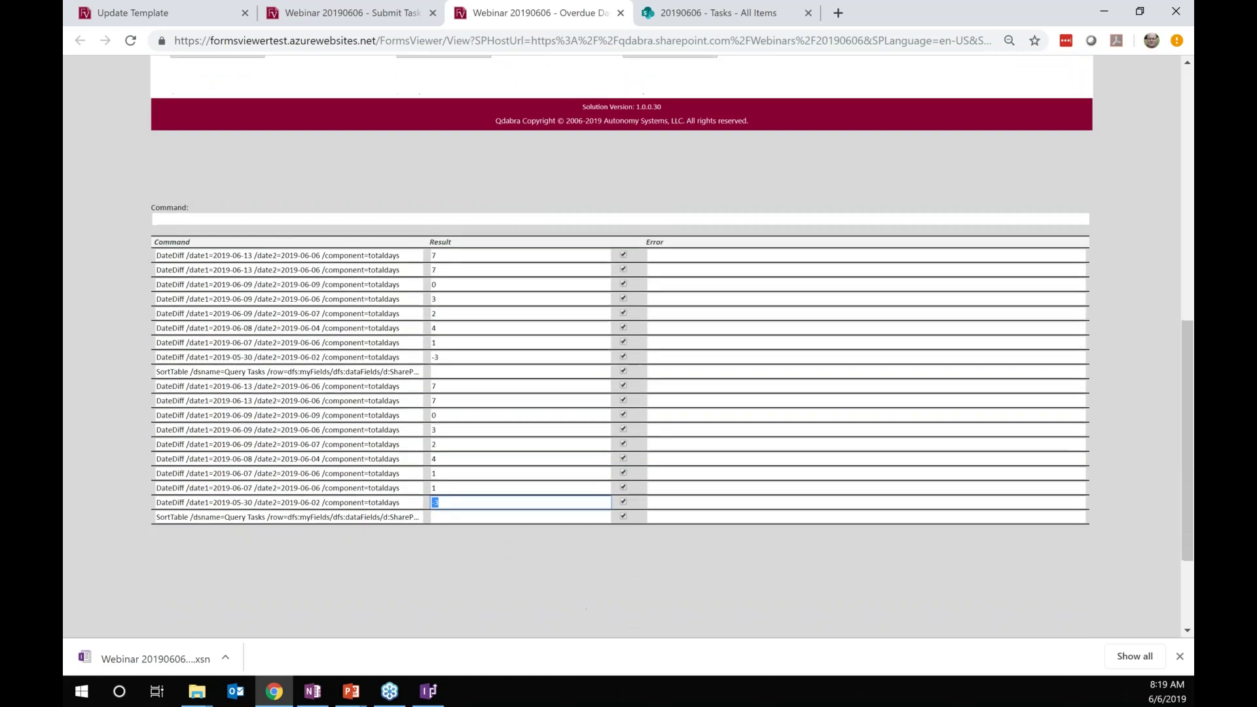
pyautogui.moveTo(407, 503); pyautogui.dragTo(321, 502)
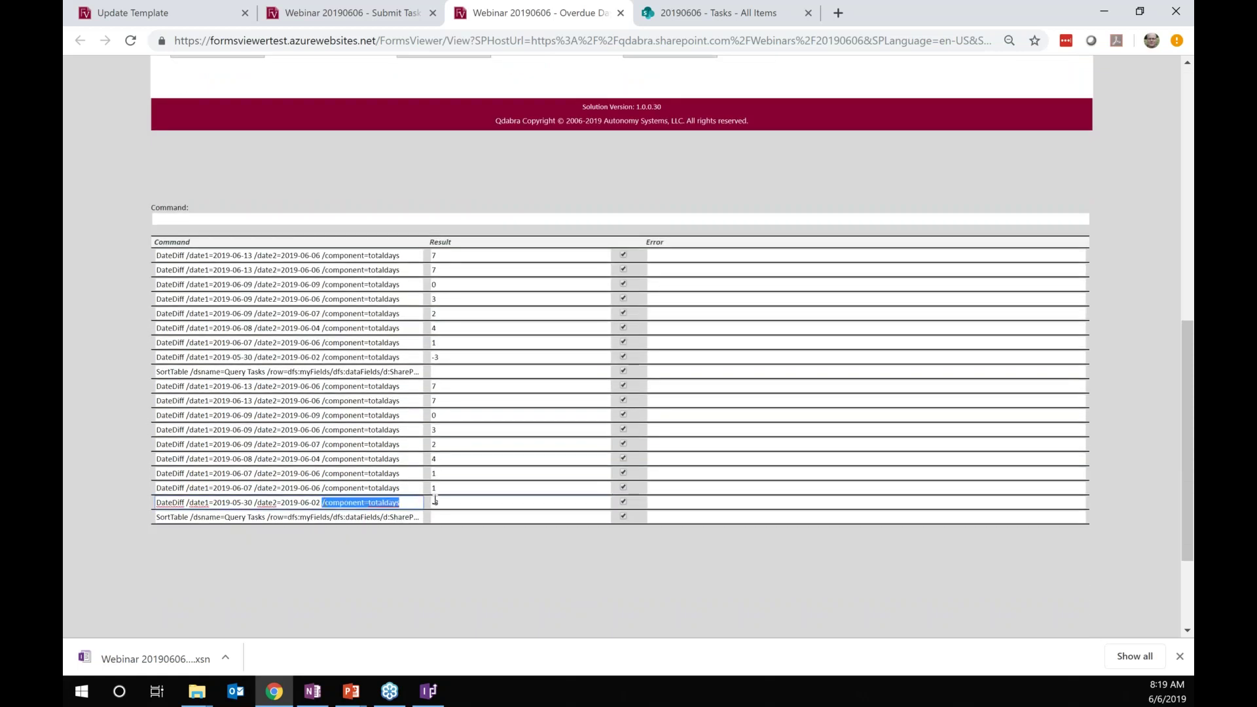
pyautogui.click(438, 503)
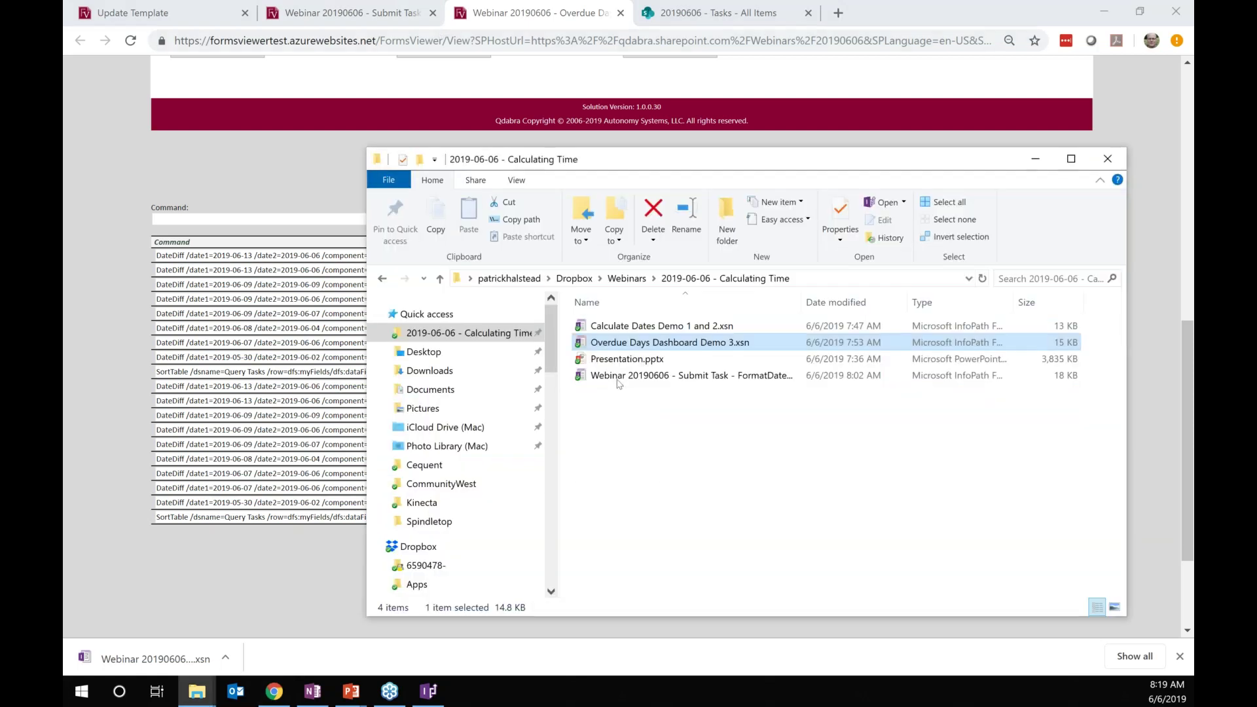
# Open Overdue Days Dashboard Demo 3.xsn from its folder in InfoPath design mode and show the rules of the task repeating table.
pyautogui.rightClick(623, 344)
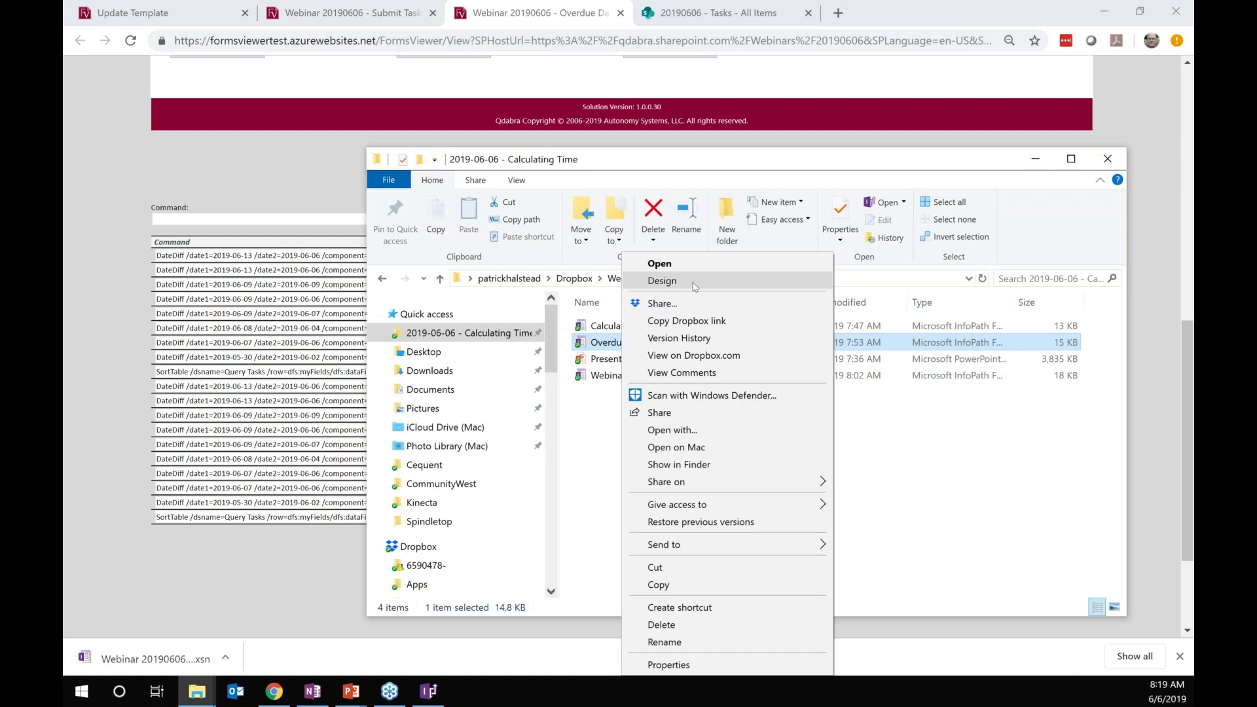
pyautogui.click(662, 281)
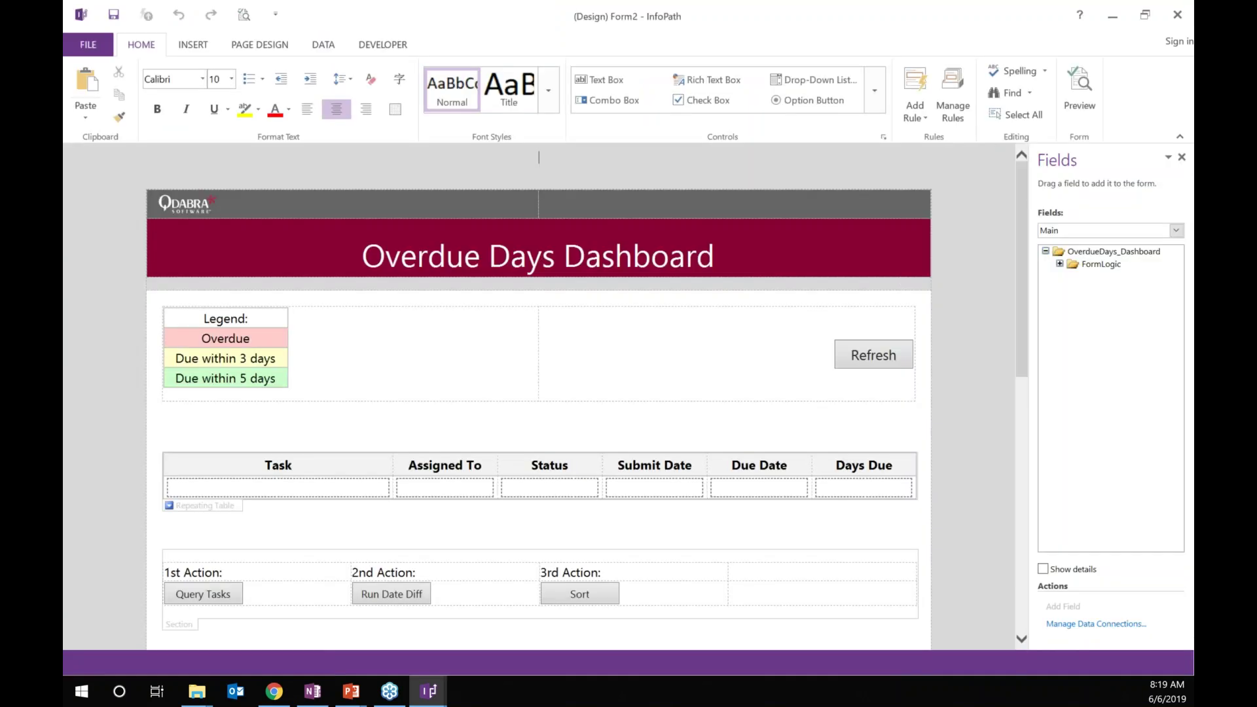
pyautogui.click(831, 459)
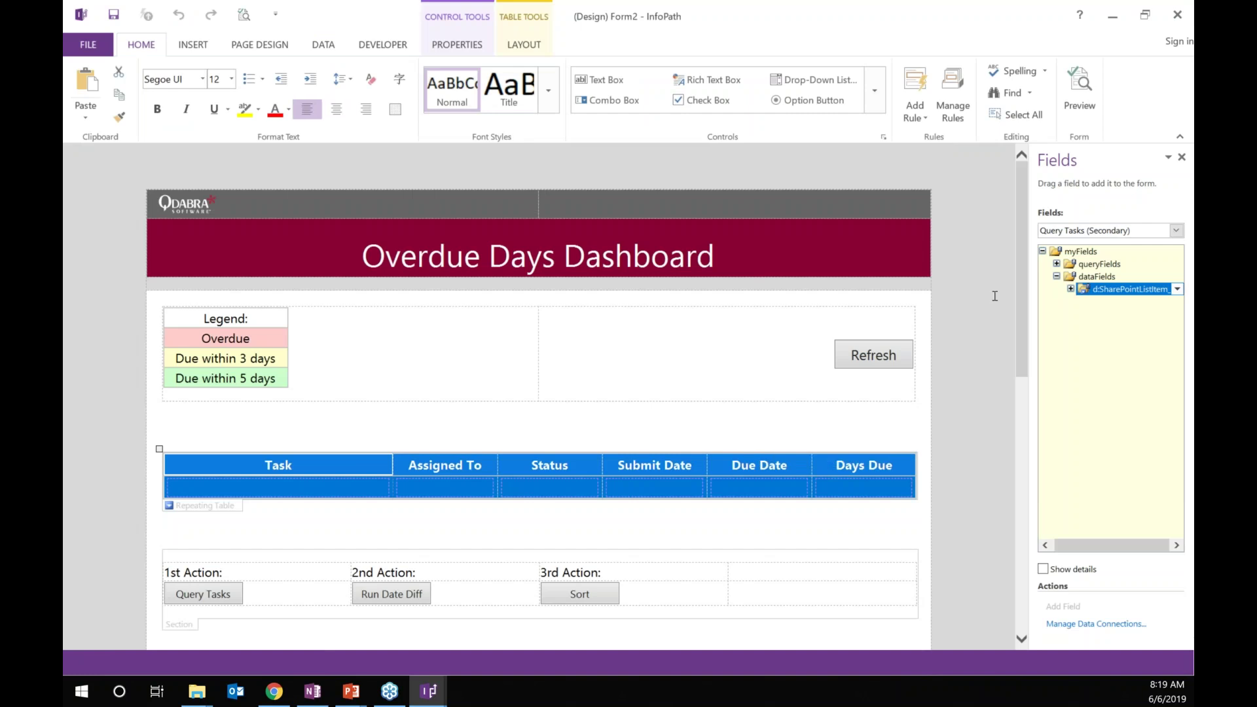
pyautogui.click(952, 98)
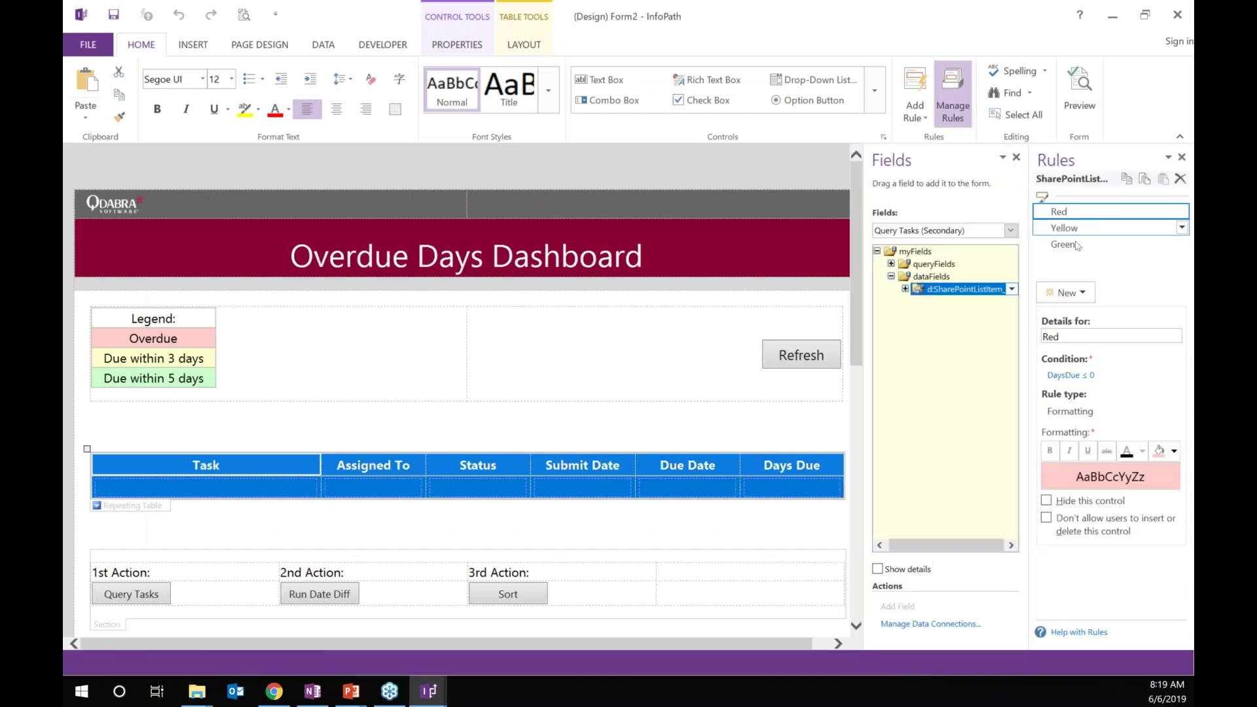
# Review the conditions and formatting of the task table's Red, Yellow and Green rules.
pyautogui.click(1075, 230)
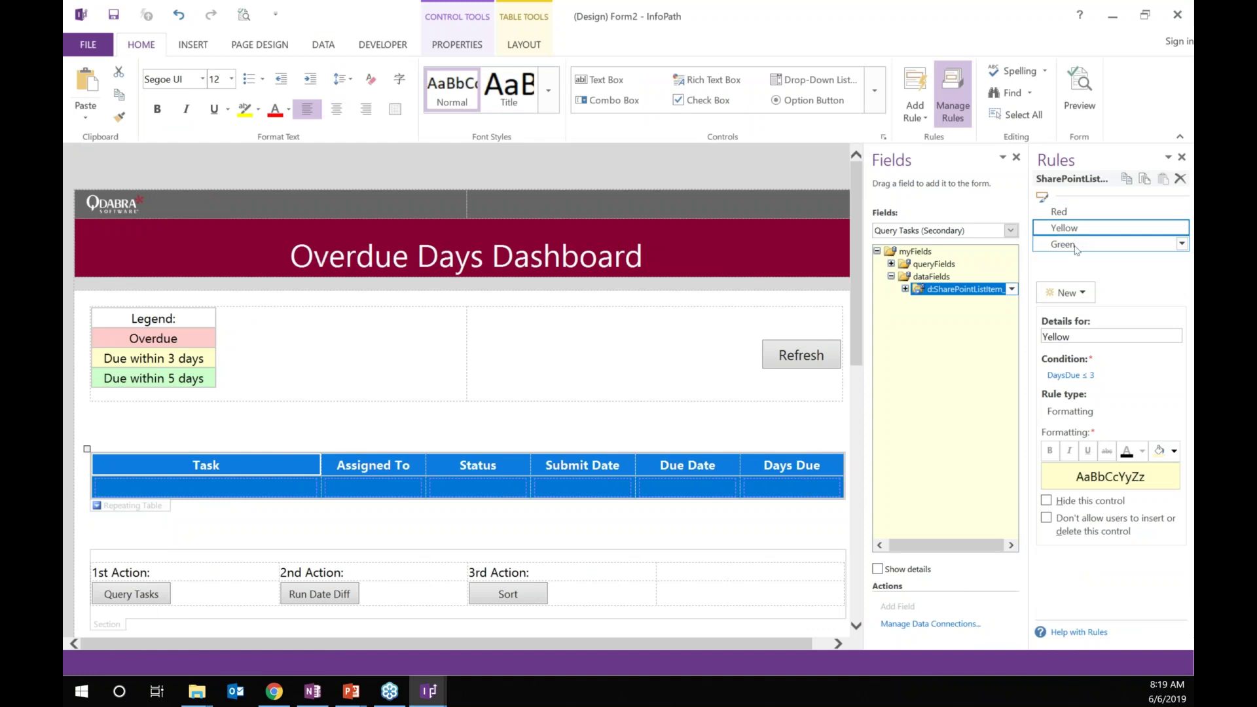
pyautogui.click(1067, 212)
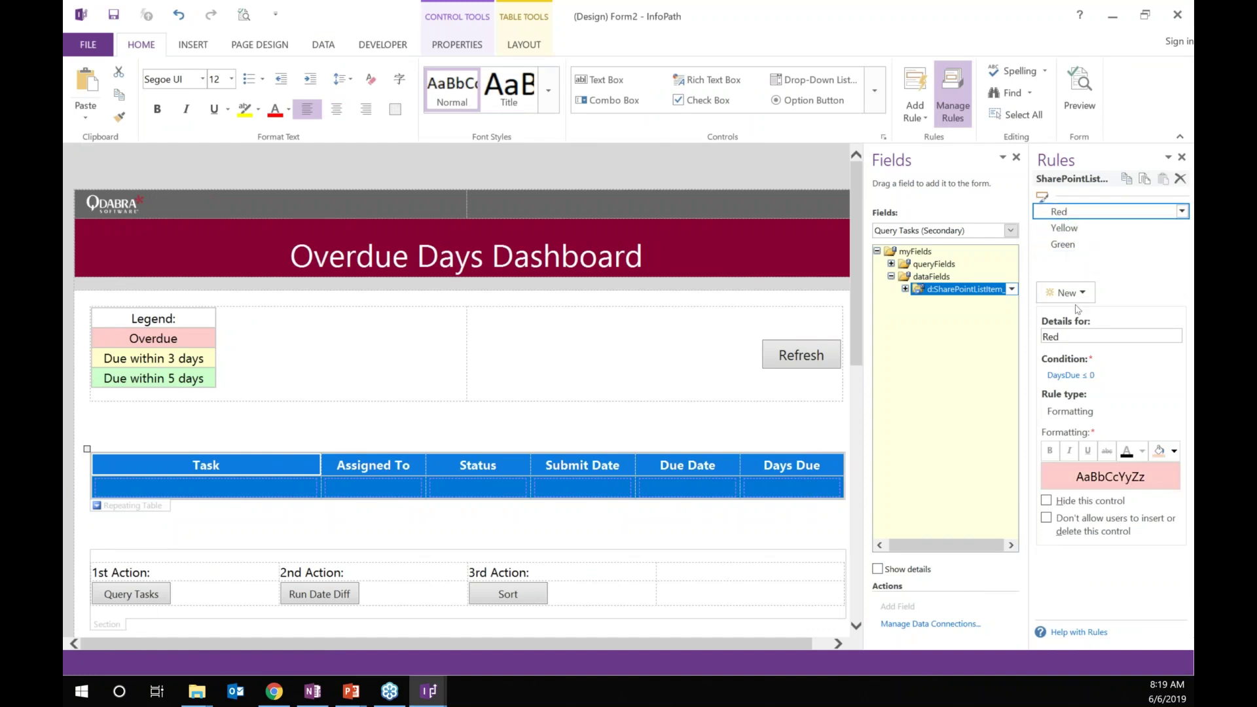
pyautogui.click(1070, 231)
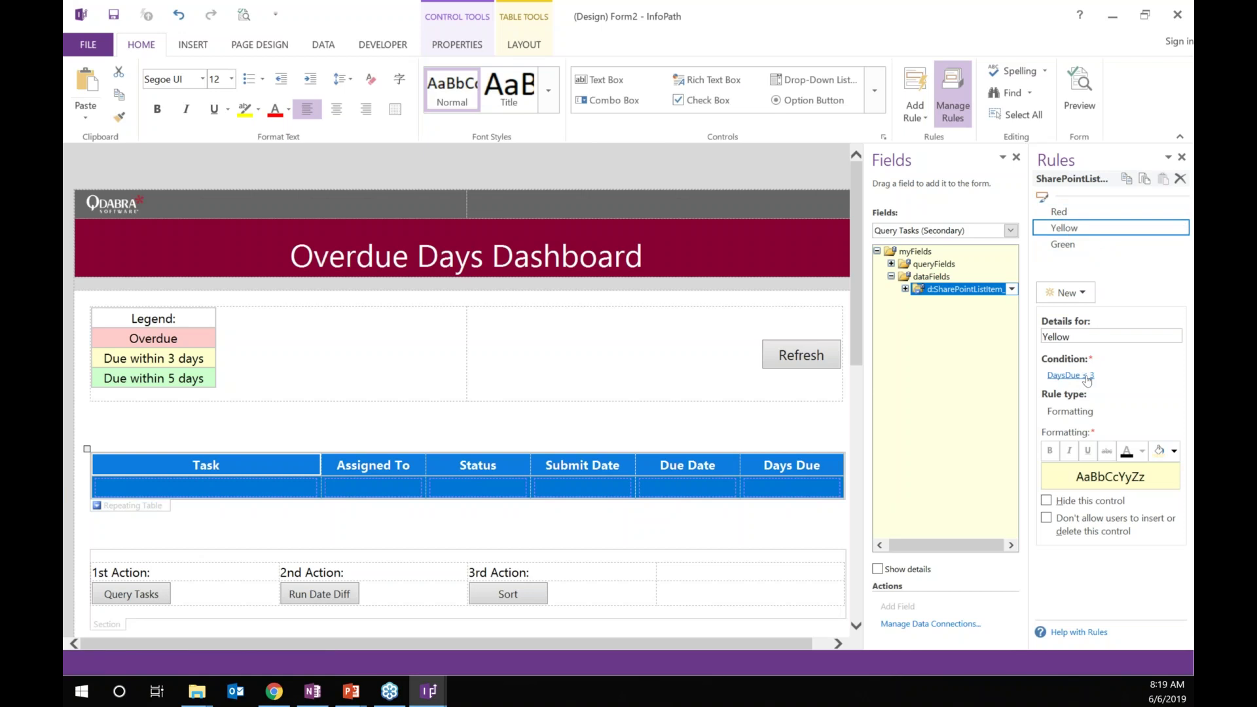
pyautogui.click(1067, 244)
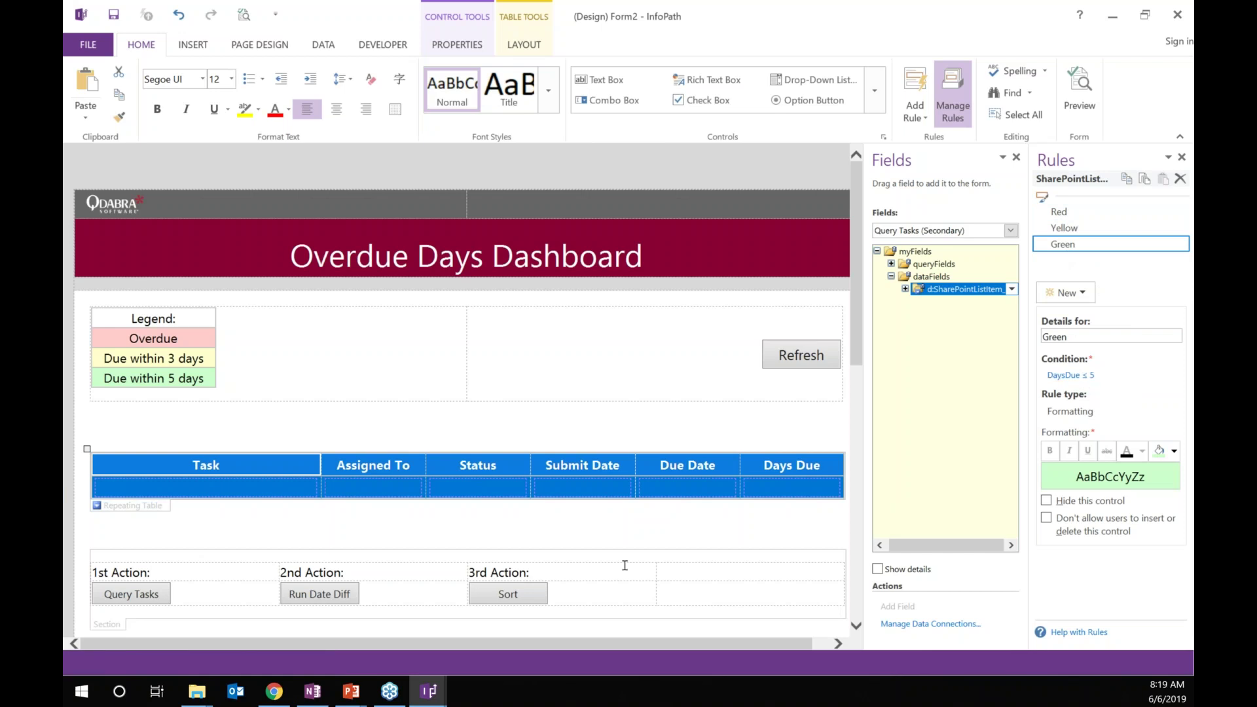
# Show the rules of the Query Tasks button and of the QueryTasks field under FormLogic in the Main data source.
pyautogui.click(143, 594)
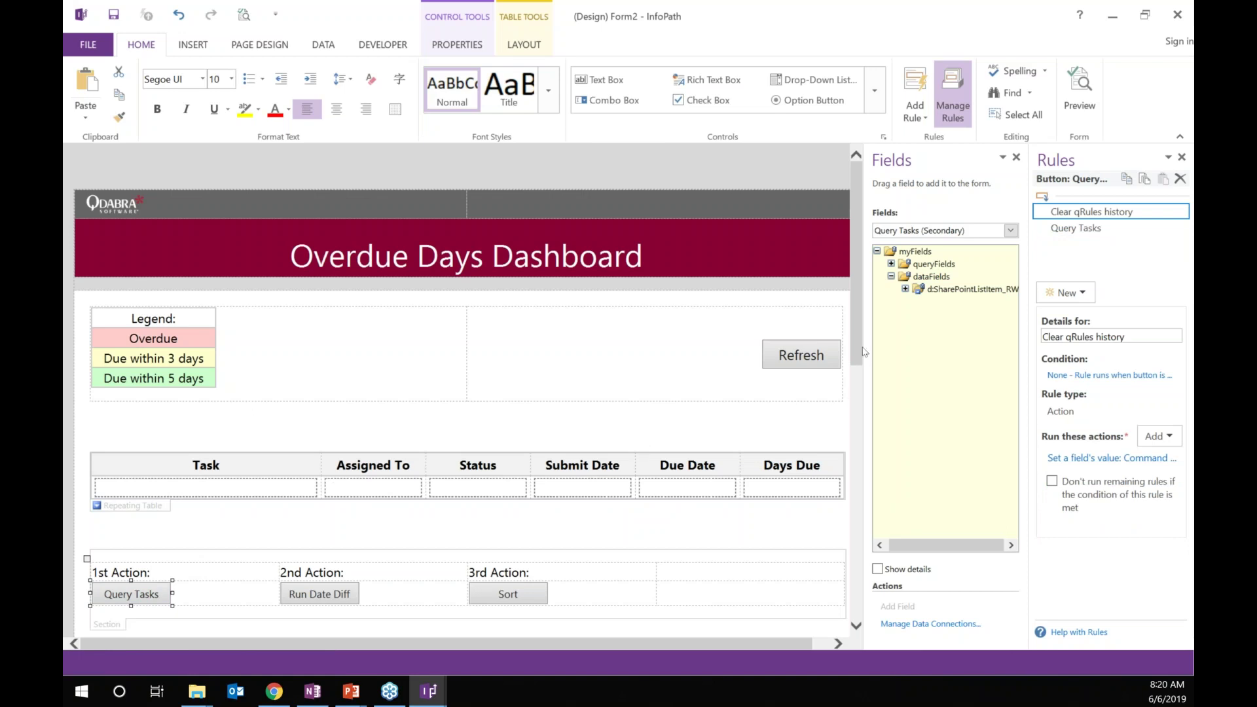
pyautogui.click(1011, 230)
pyautogui.click(934, 245)
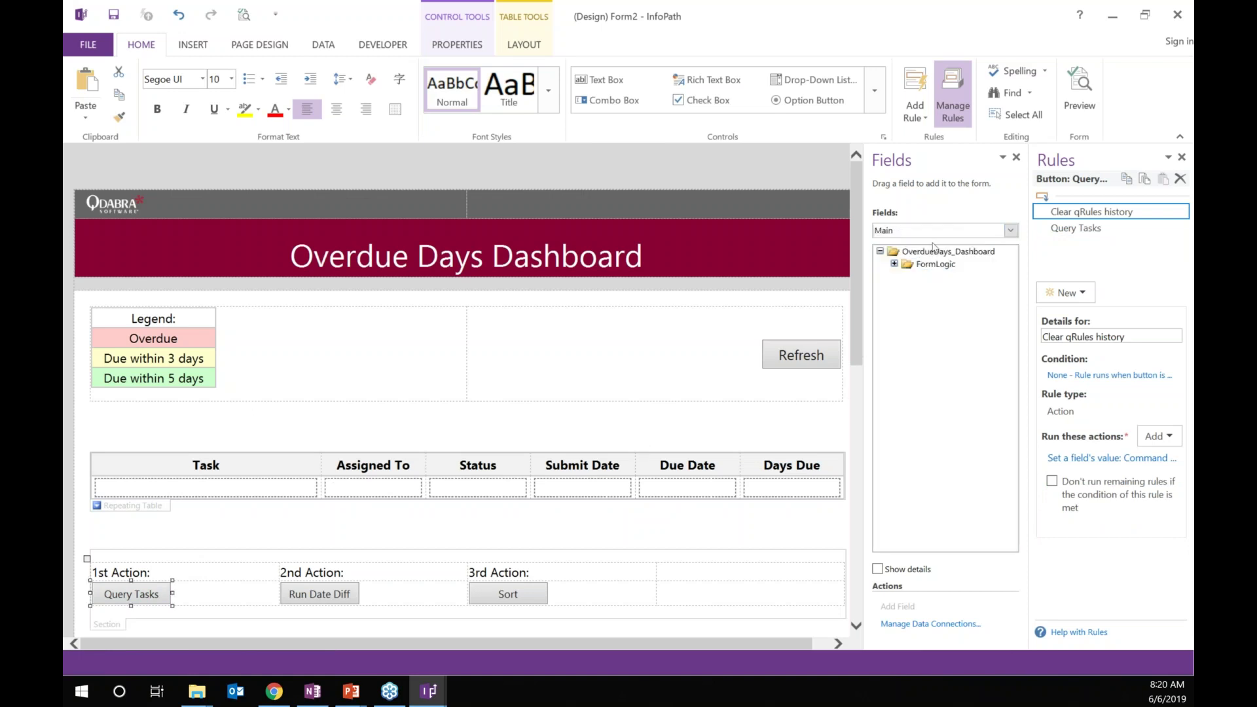
pyautogui.click(894, 264)
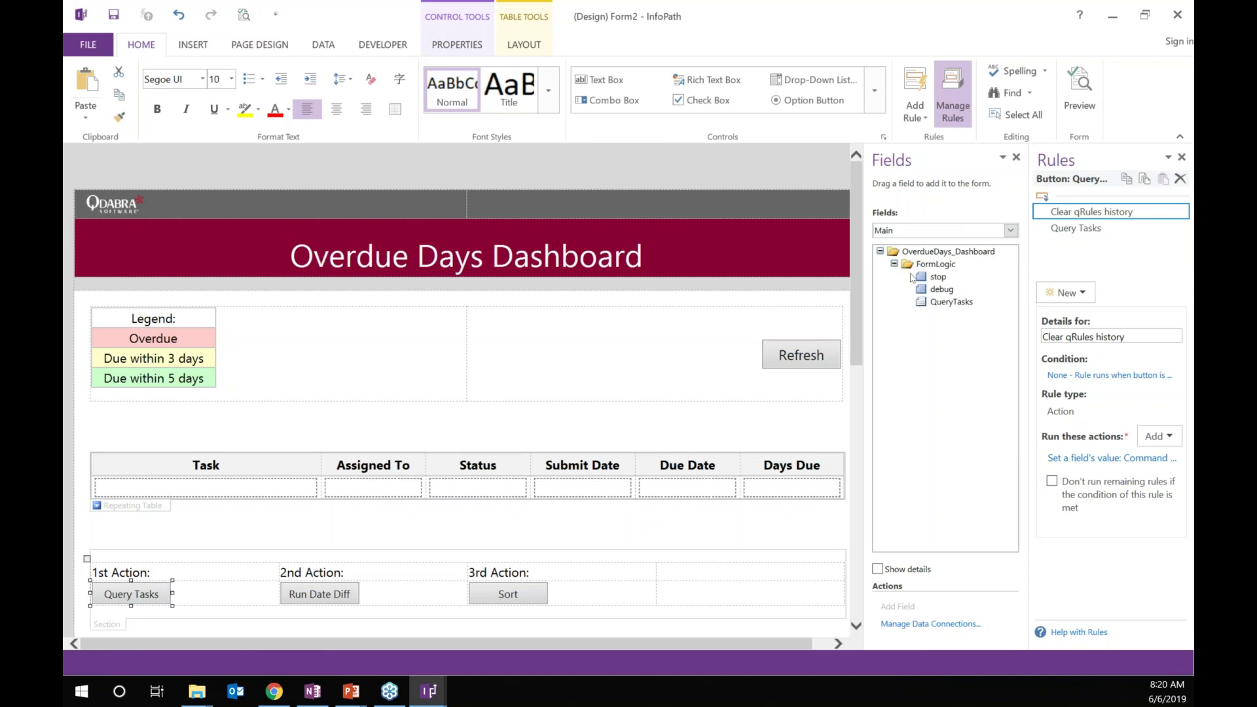
pyautogui.click(946, 304)
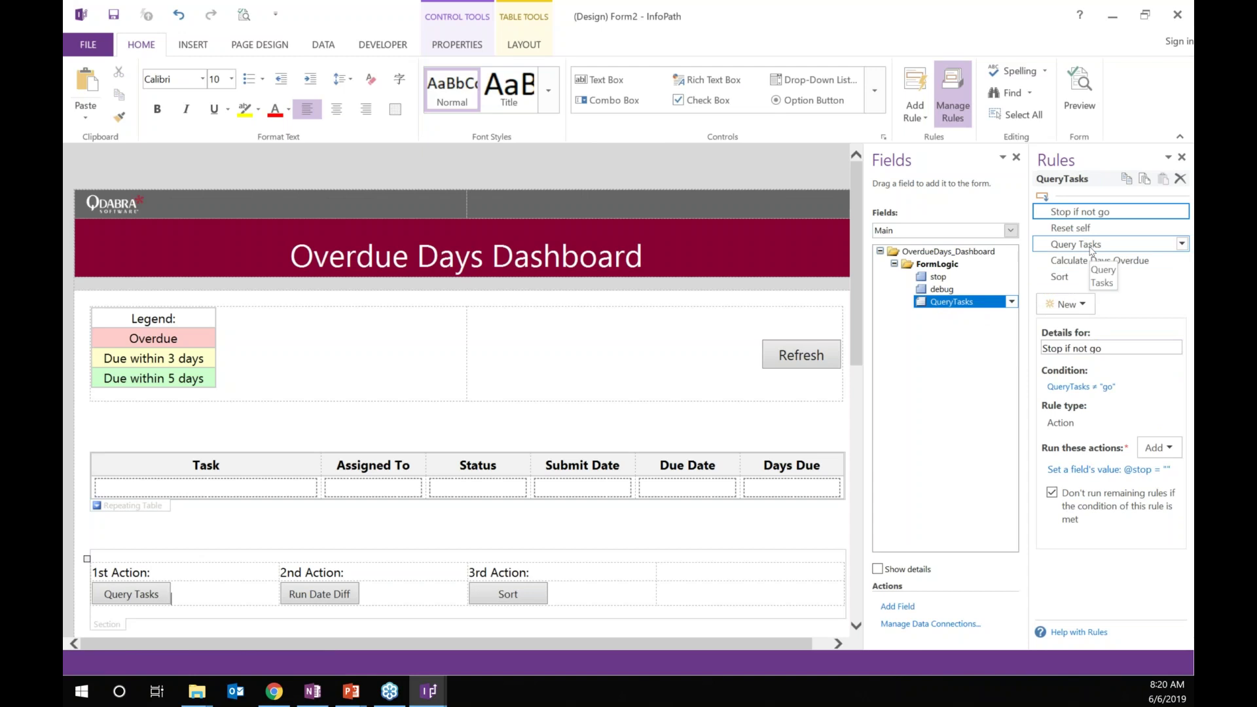
# Show the rules of the trigger field in the Query Tasks secondary data source and widen the rules display to read the actions.
pyautogui.click(1011, 231)
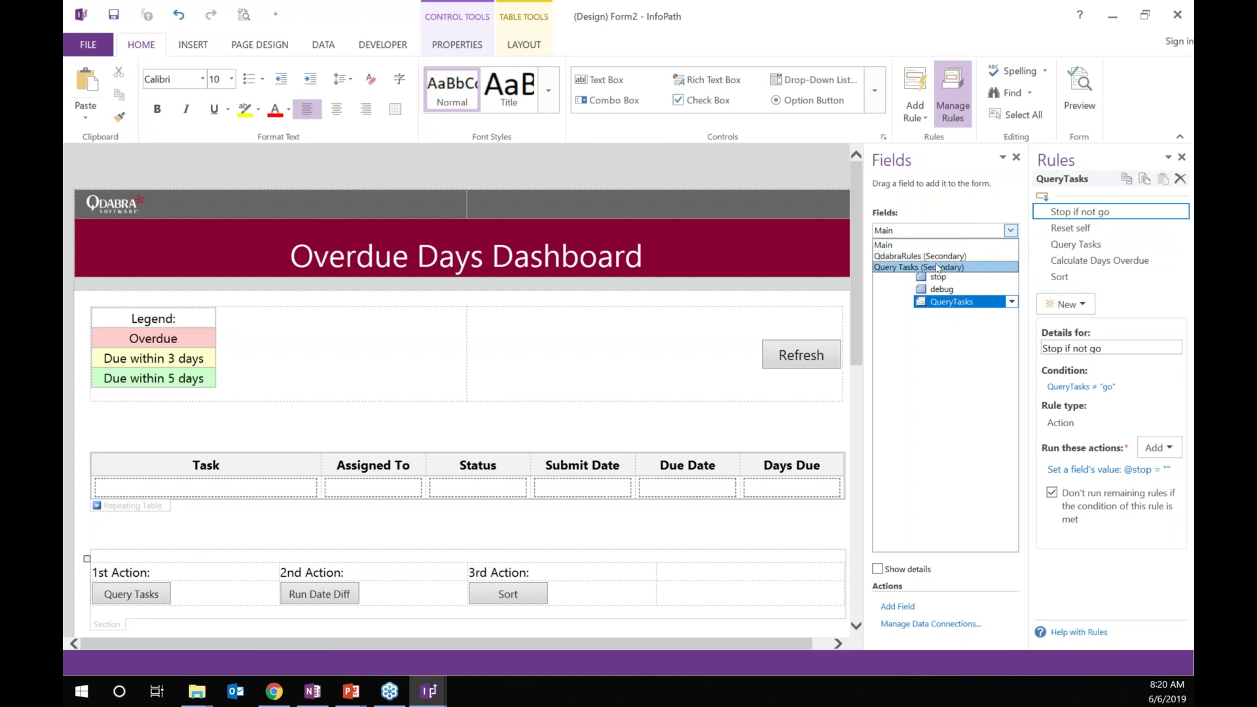
pyautogui.click(184, 491)
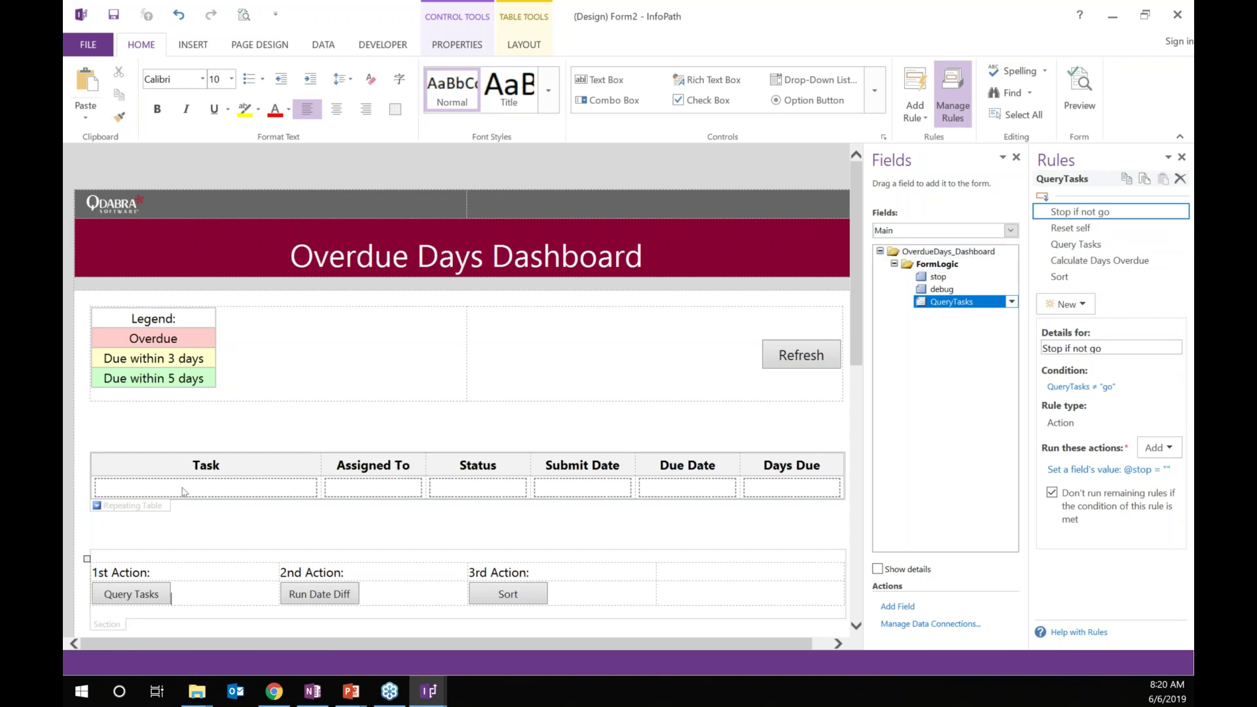
pyautogui.click(154, 506)
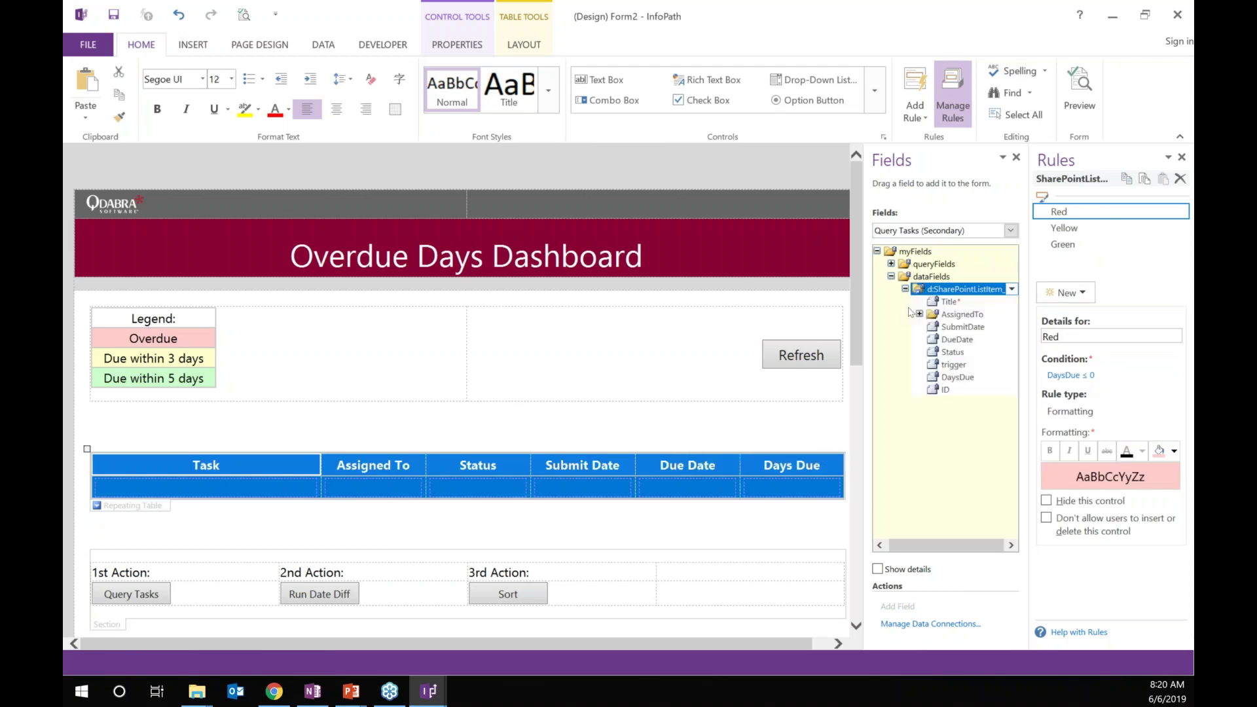
pyautogui.click(955, 366)
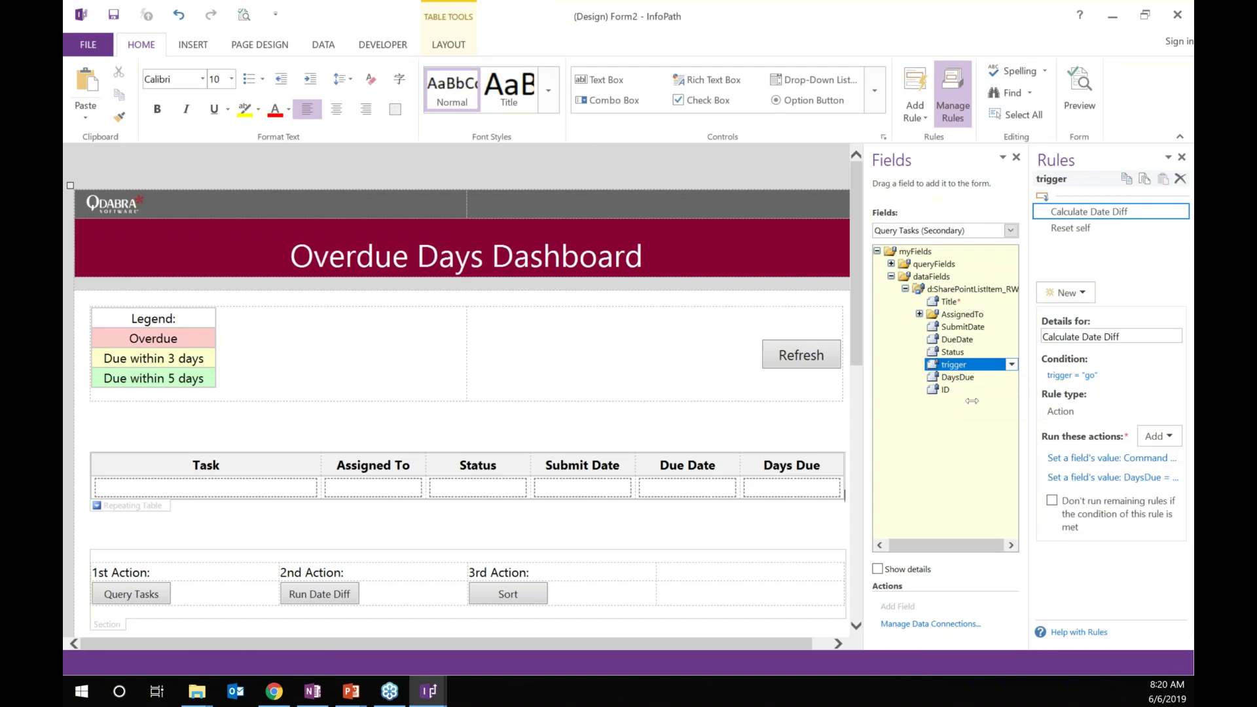
pyautogui.moveTo(1027, 409); pyautogui.dragTo(784, 413)
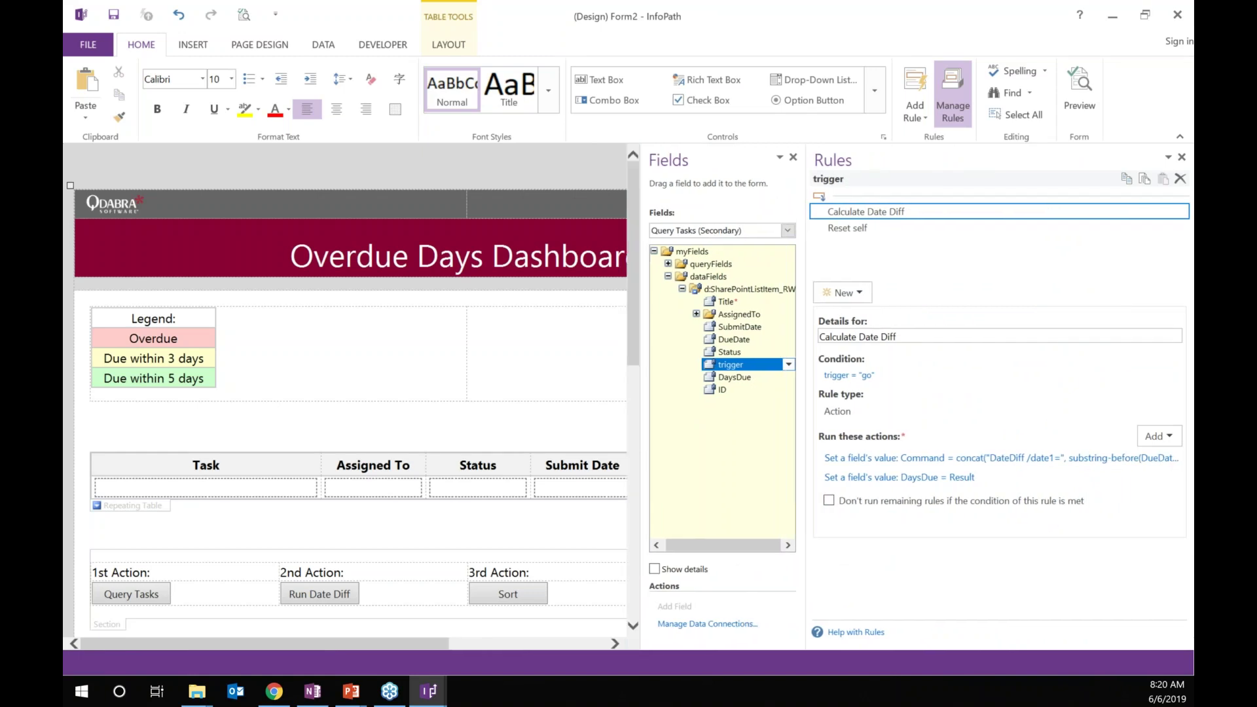
# Examine the DateDiff formula in the Calculate Date Diff rule's action that sets the Command field.
pyautogui.click(916, 457)
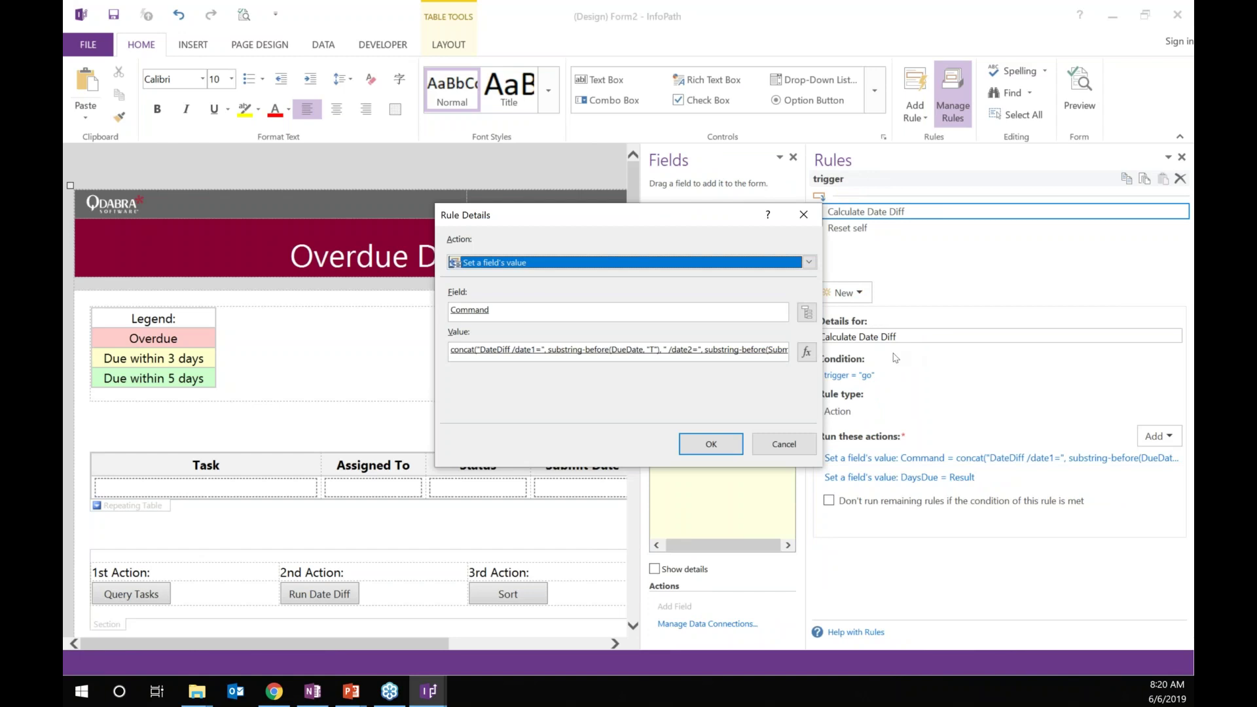
pyautogui.click(806, 353)
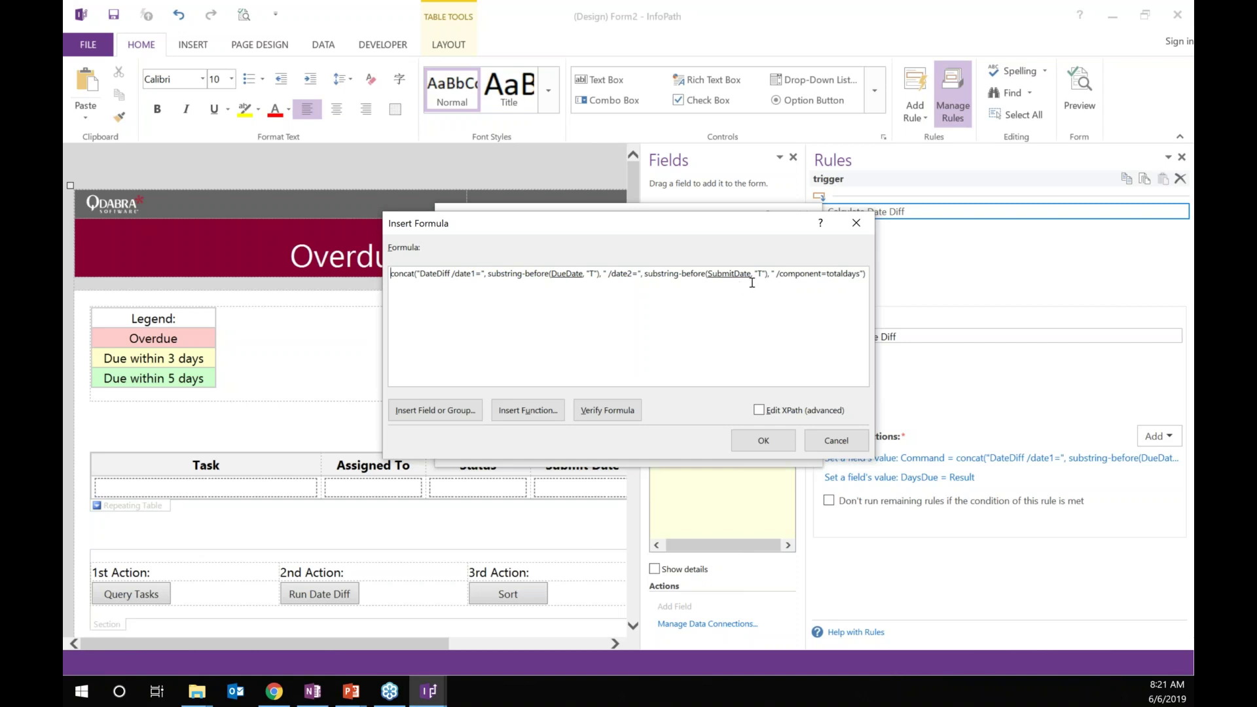
pyautogui.click(855, 223)
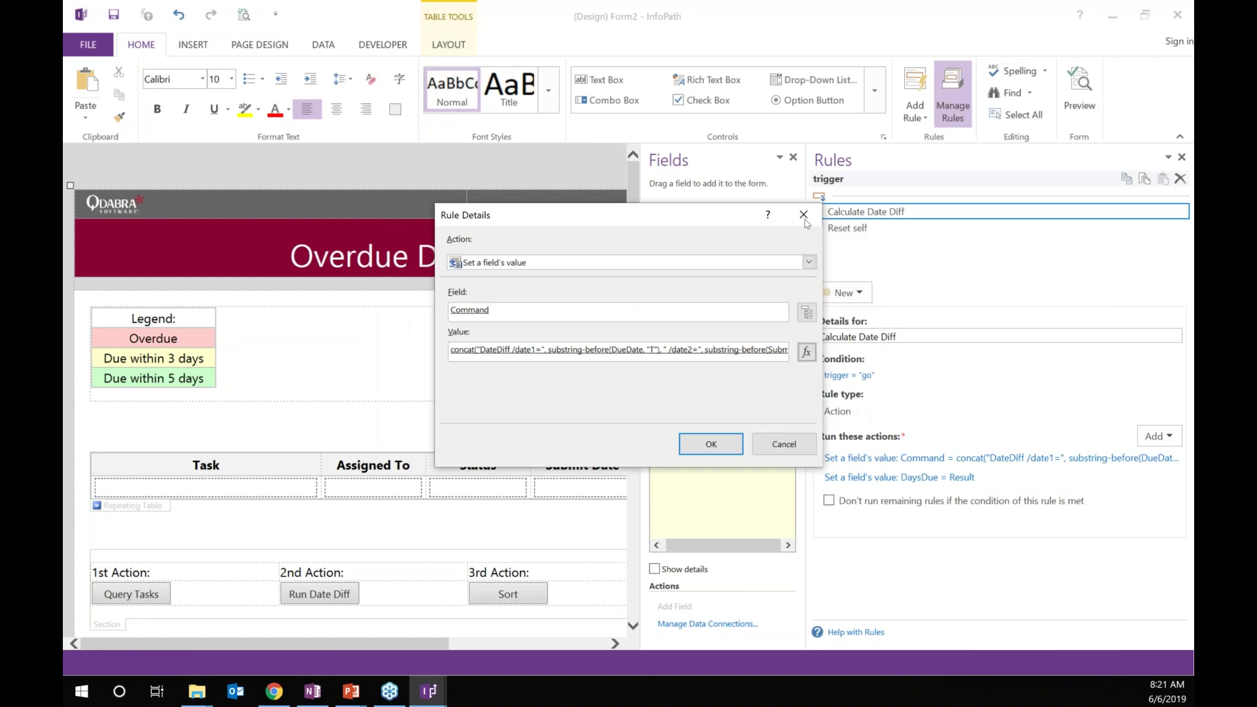
pyautogui.click(804, 218)
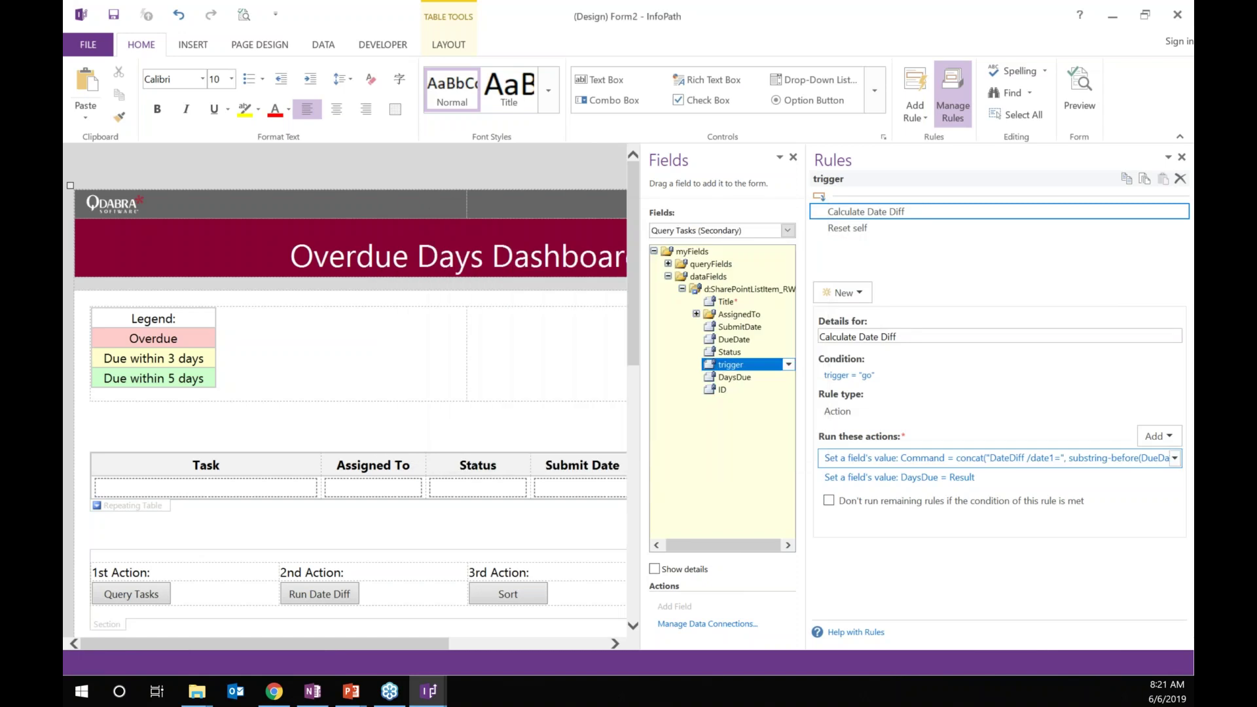
# Replace SubmitDate with the now() function as date2 in the DateDiff formula of the Command action.
pyautogui.click(993, 458)
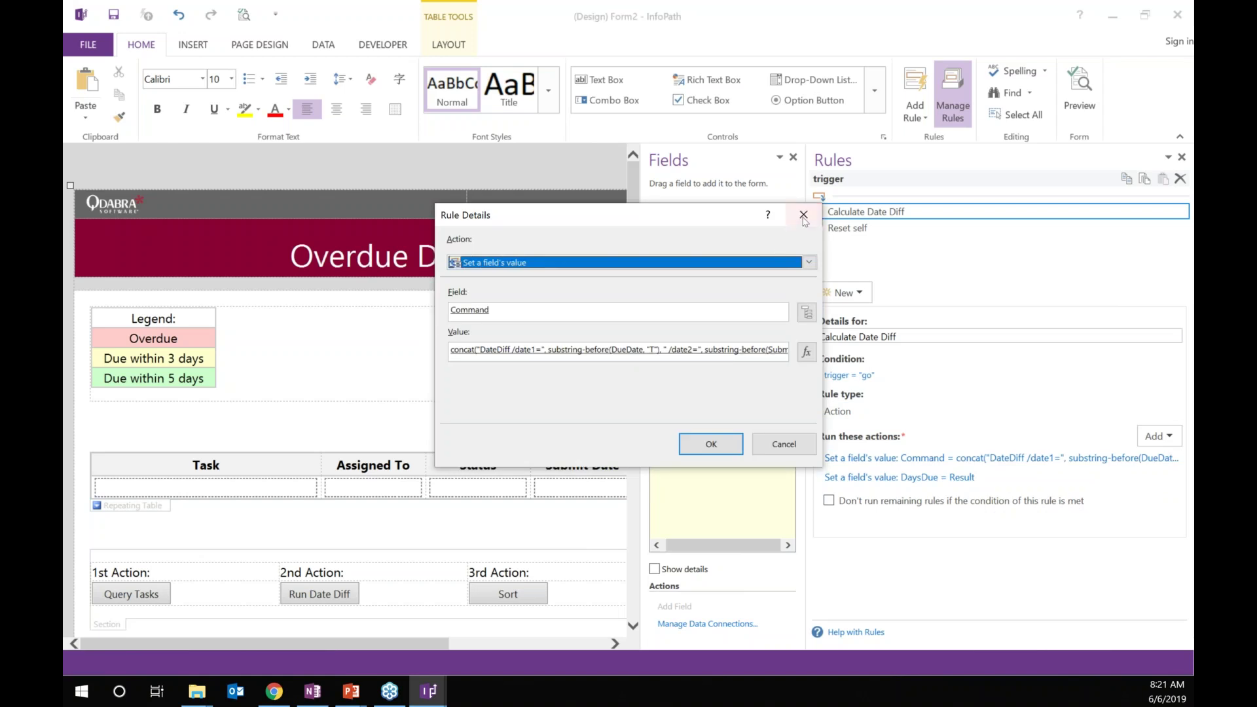
pyautogui.click(806, 354)
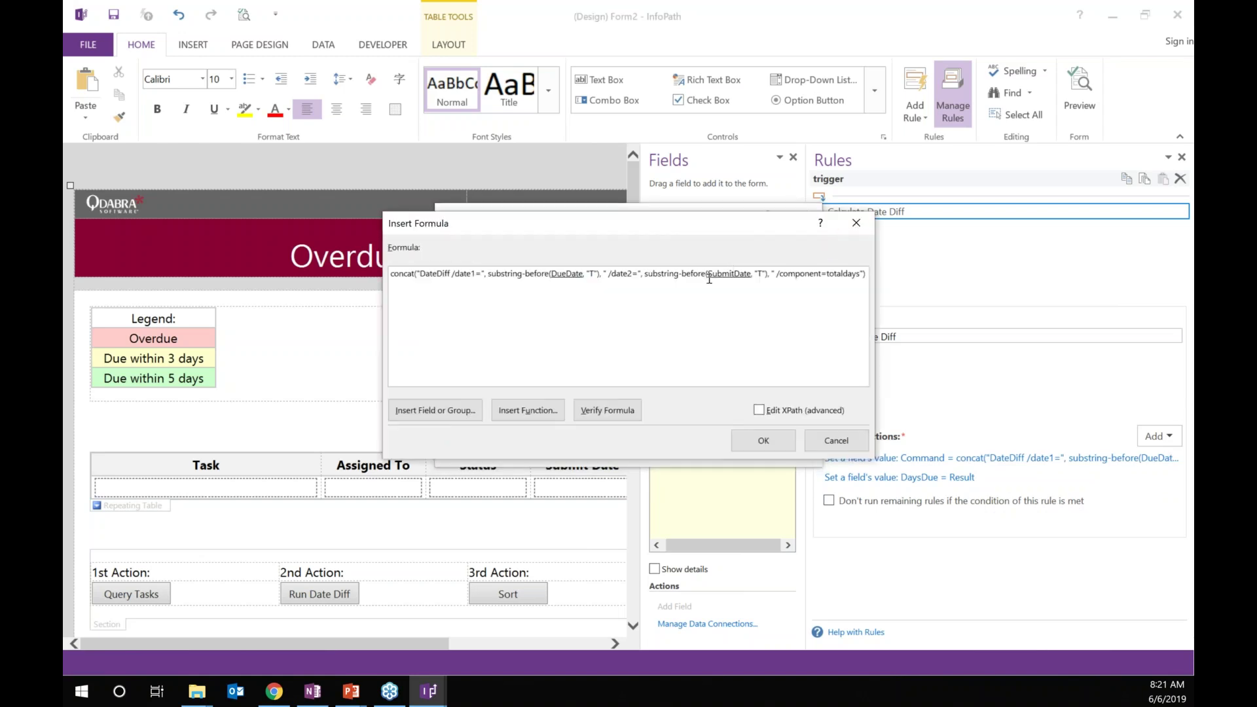
pyautogui.doubleClick(709, 275)
pyautogui.press('BackSpace')
pyautogui.press('BackSpace')
pyautogui.press('BackSpace')
pyautogui.press('BackSpace')
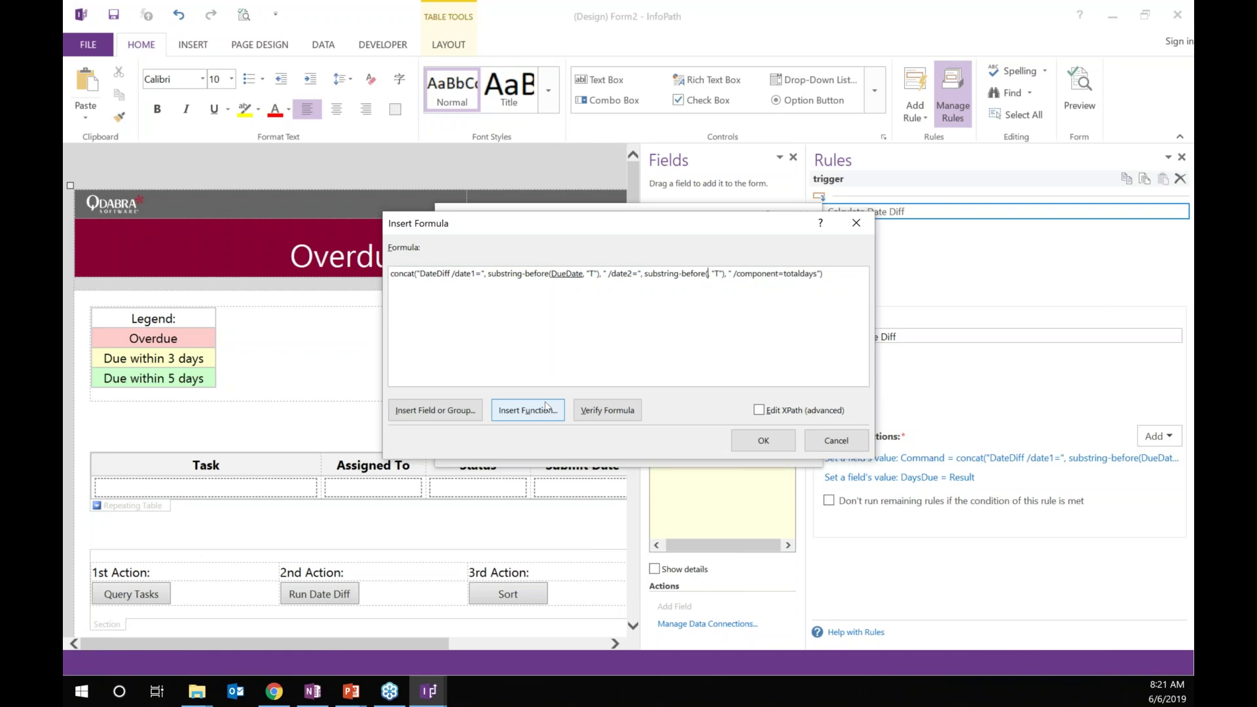
pyautogui.click(502, 412)
pyautogui.click(538, 320)
pyautogui.doubleClick(578, 321)
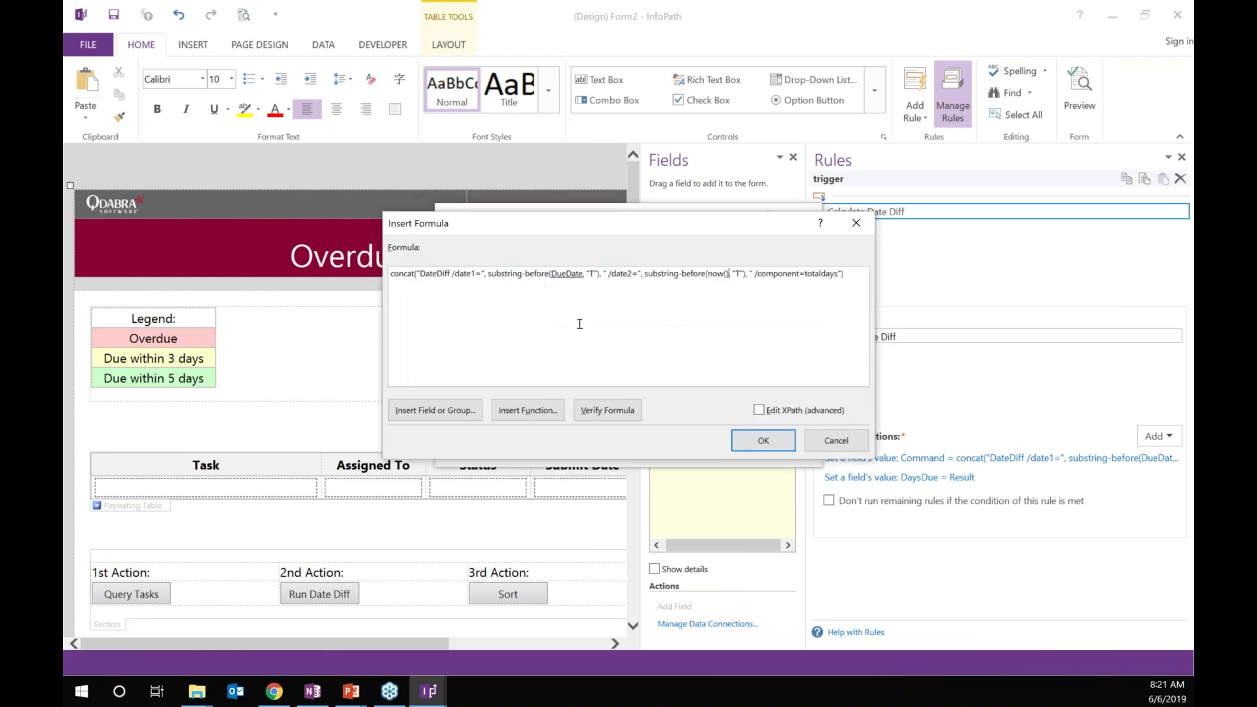
pyautogui.click(763, 440)
pyautogui.click(720, 447)
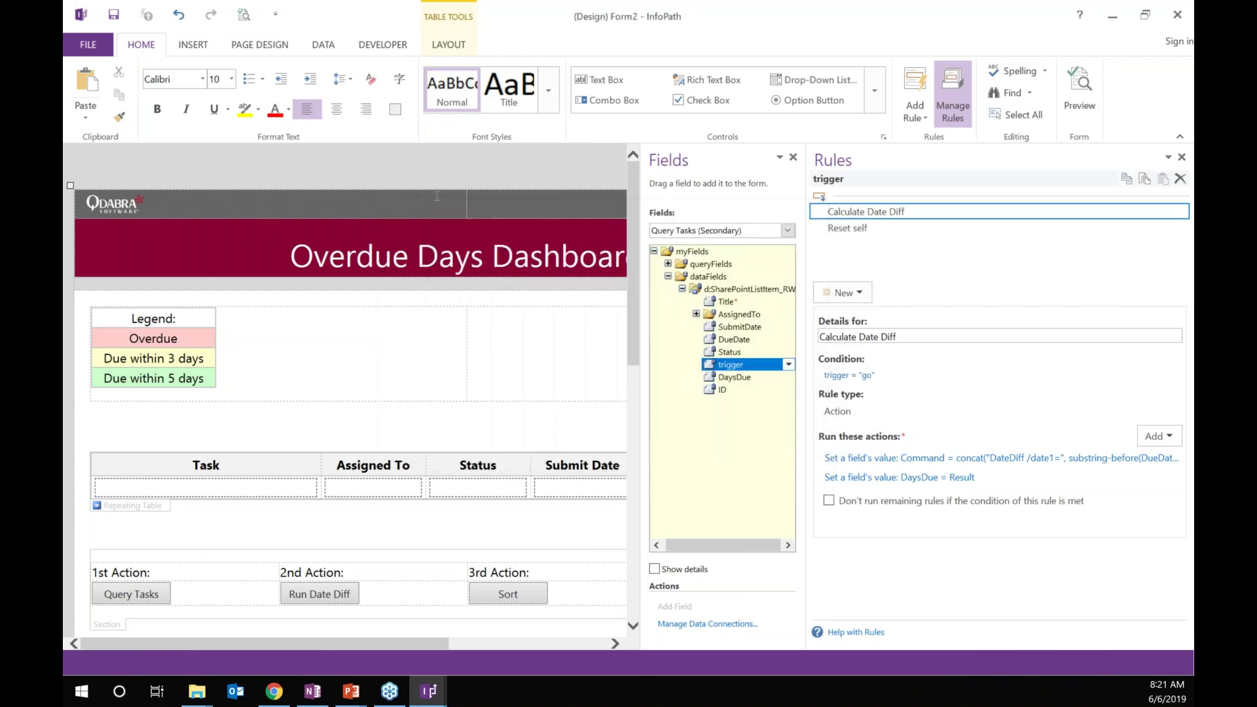
# Save the form template over Overdue Days Dashboard Demo 3.xsn in the 2019-06-06 - Calculating Time folder.
pyautogui.click(82, 53)
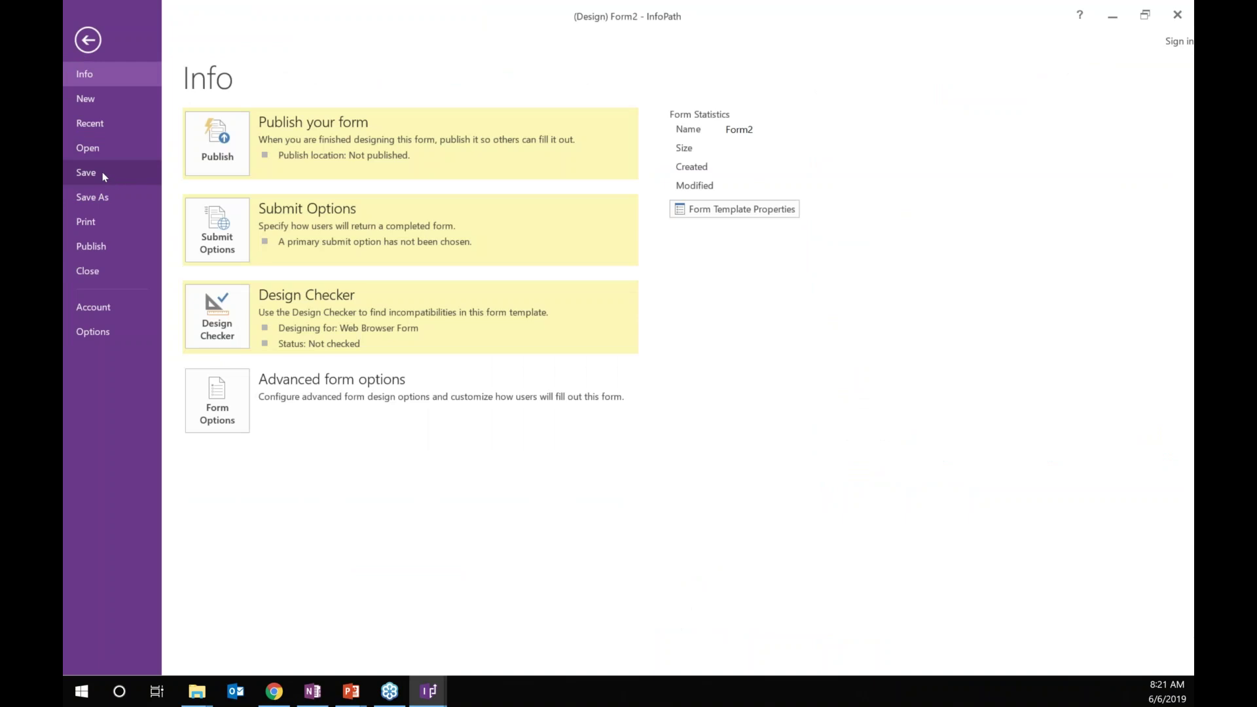
pyautogui.click(102, 176)
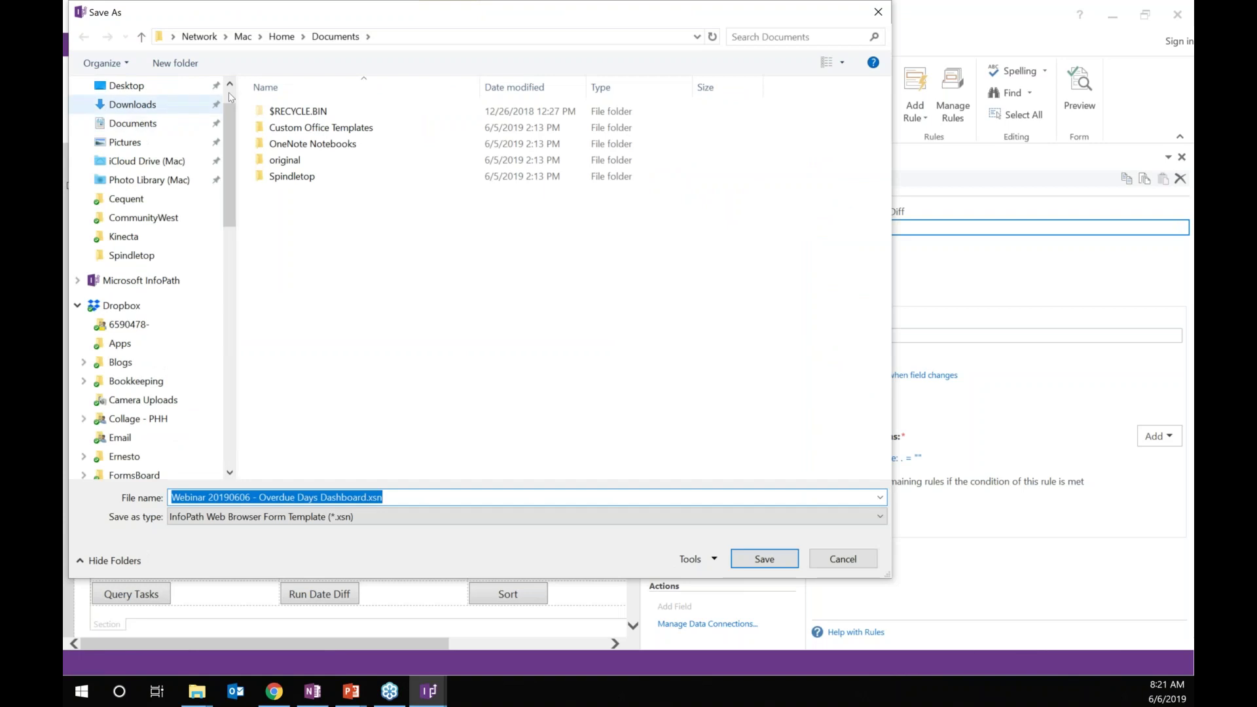
pyautogui.click(150, 116)
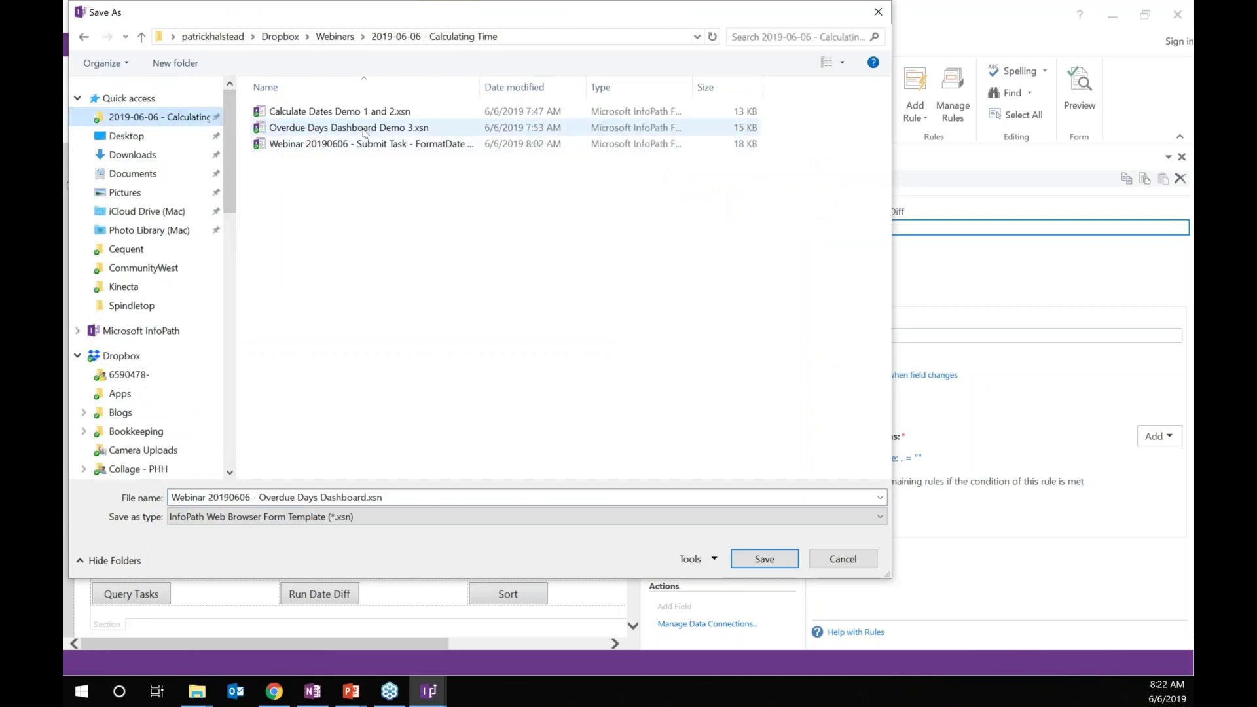
pyautogui.click(349, 127)
pyautogui.press('Return')
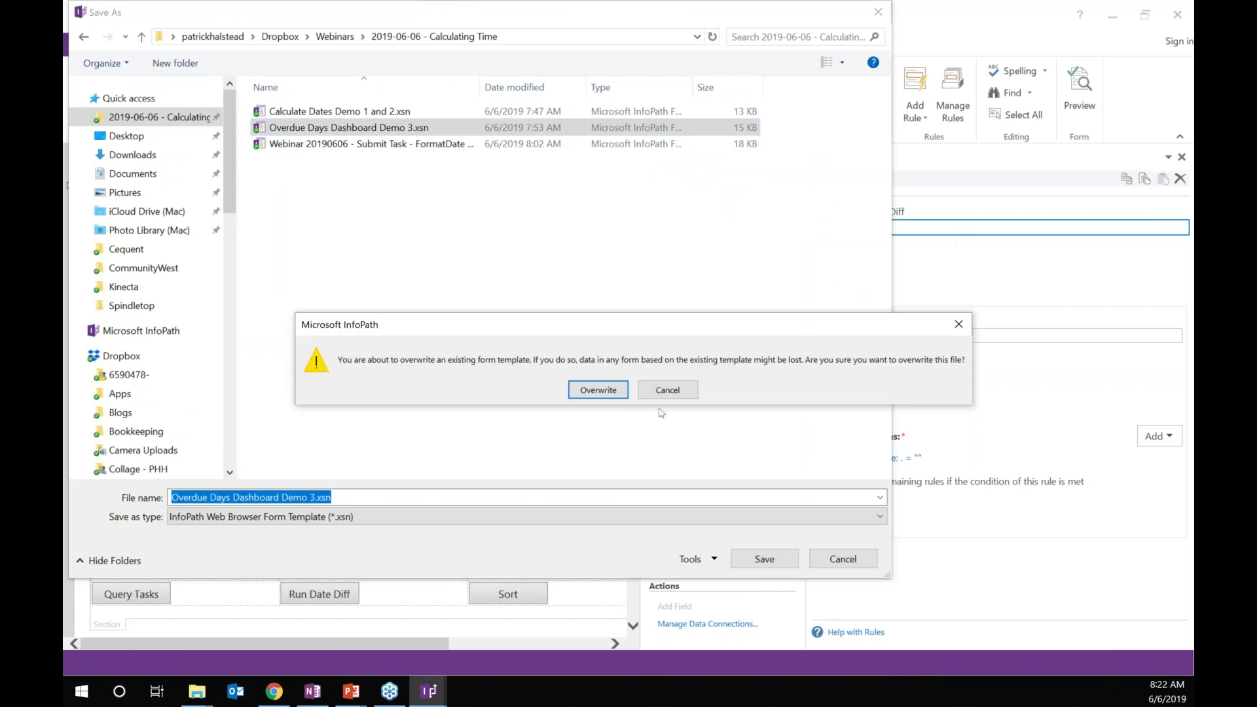
pyautogui.click(597, 390)
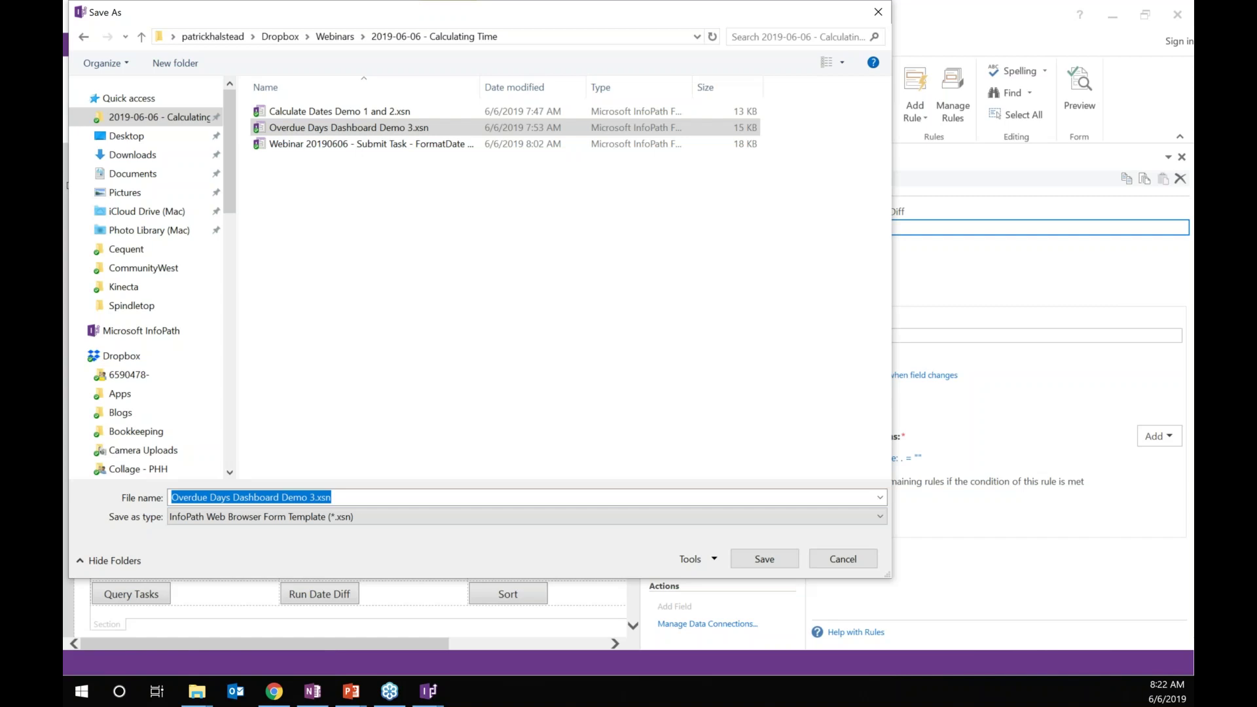
# Switch to FormsViewer in Chrome and open the Webinar 20190606 - Overdue Days Dashboard template from the Webinar group.
pyautogui.hotkey('alt', 'Tab')
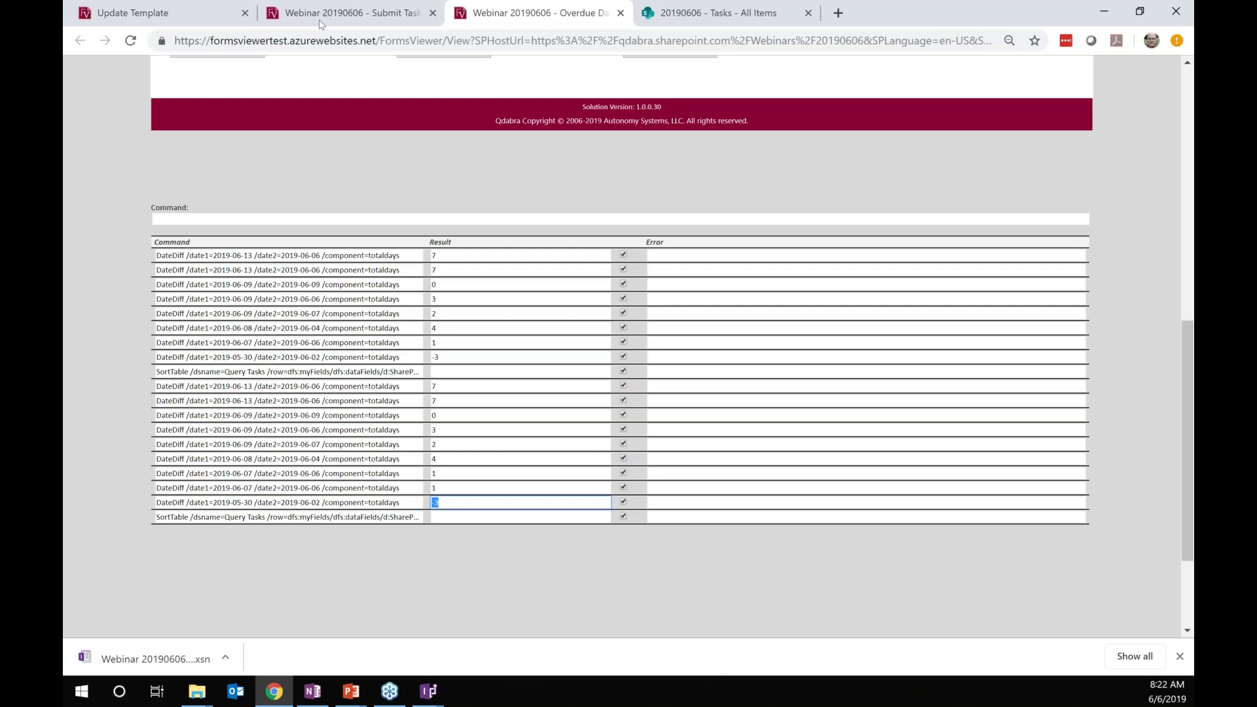
pyautogui.click(164, 13)
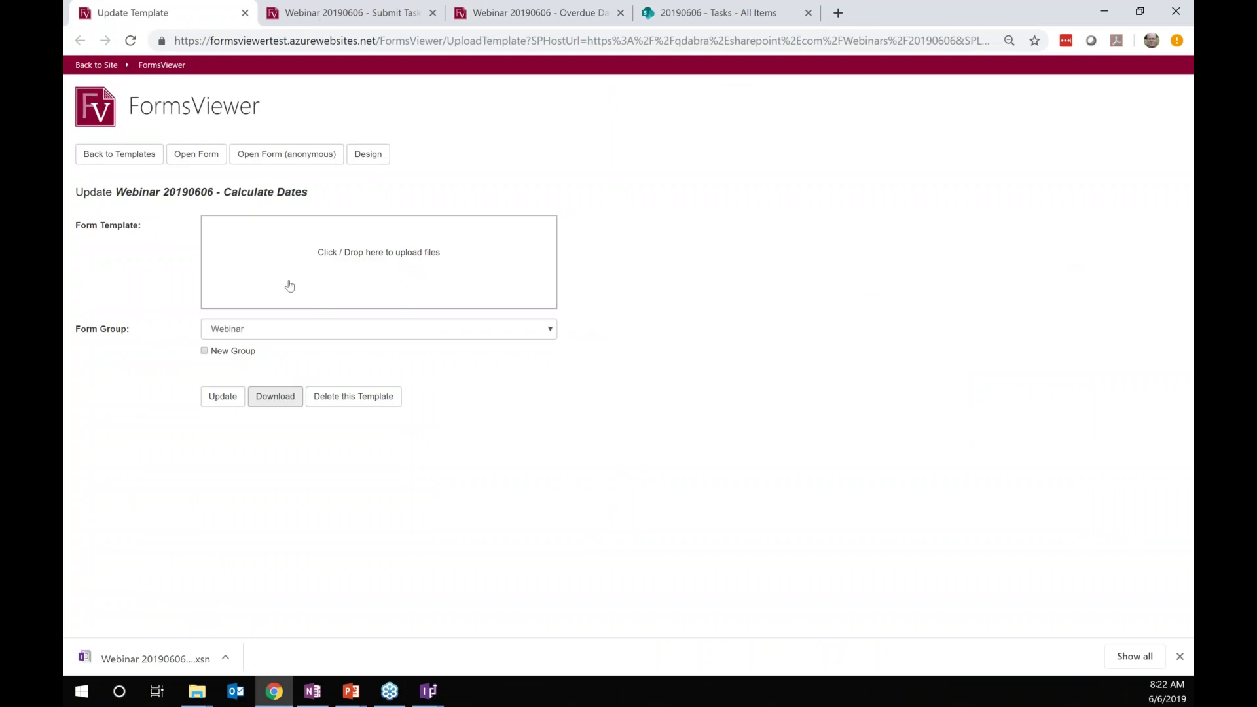
pyautogui.click(133, 162)
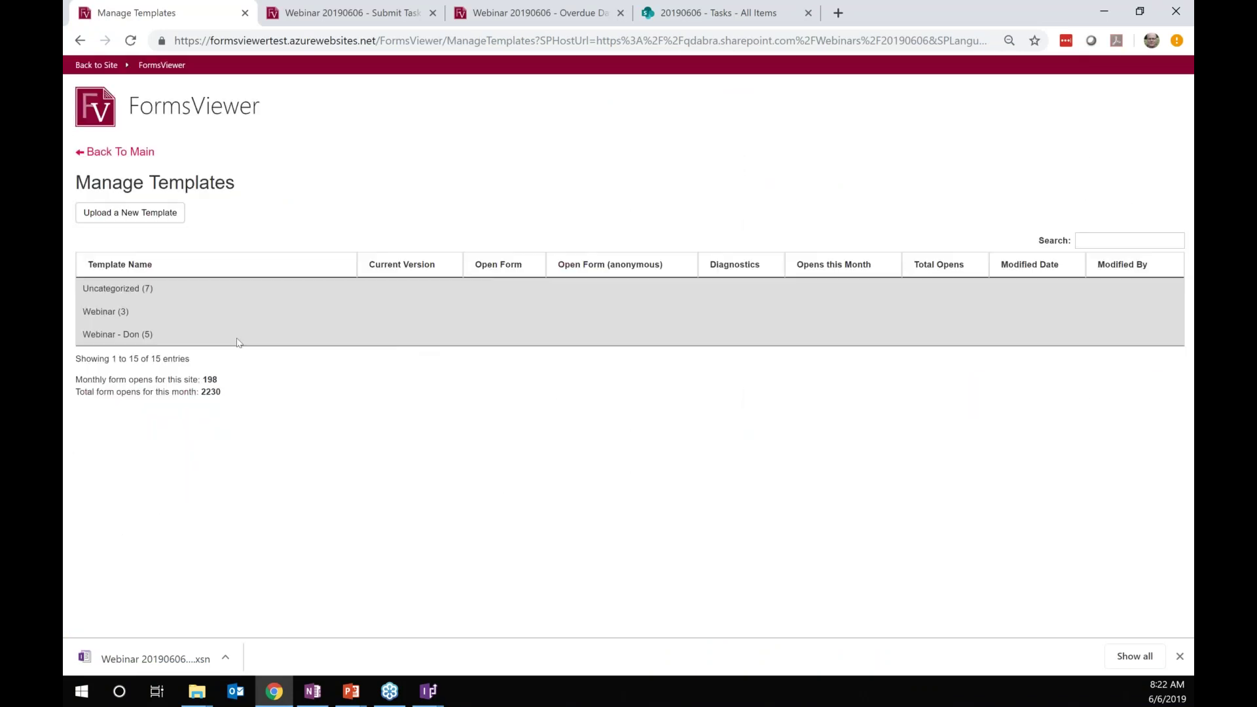
pyautogui.click(122, 337)
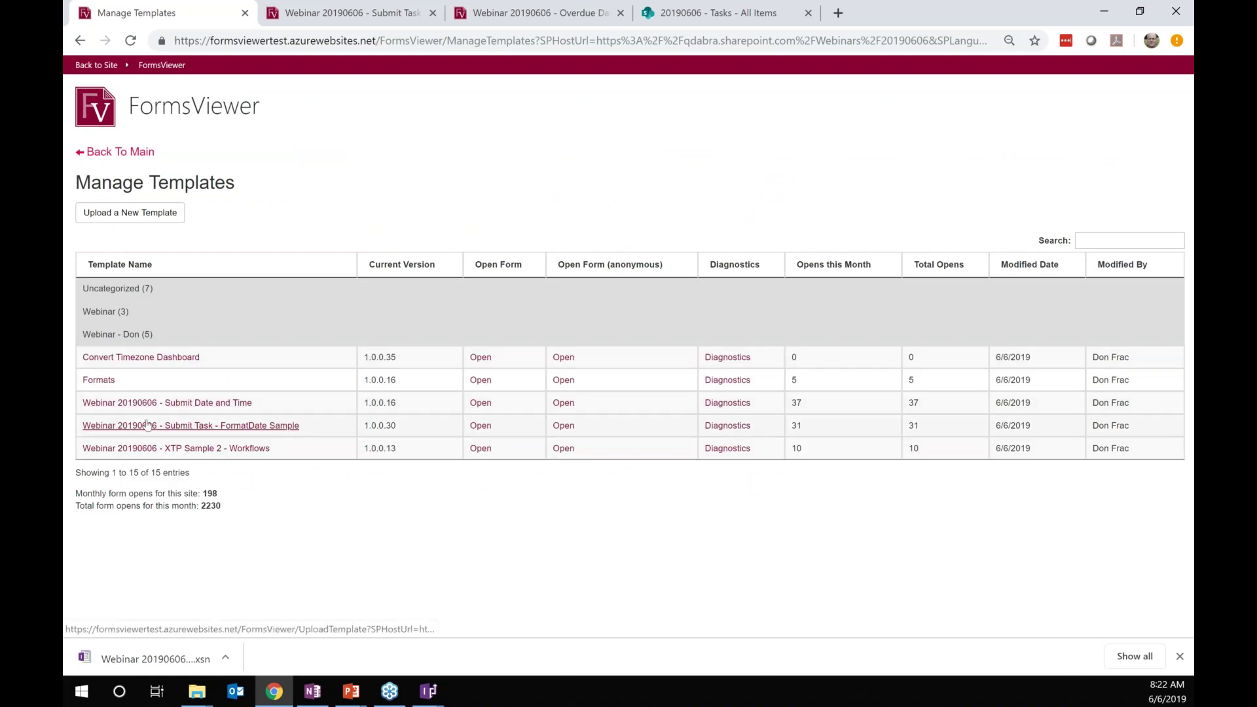
pyautogui.click(108, 313)
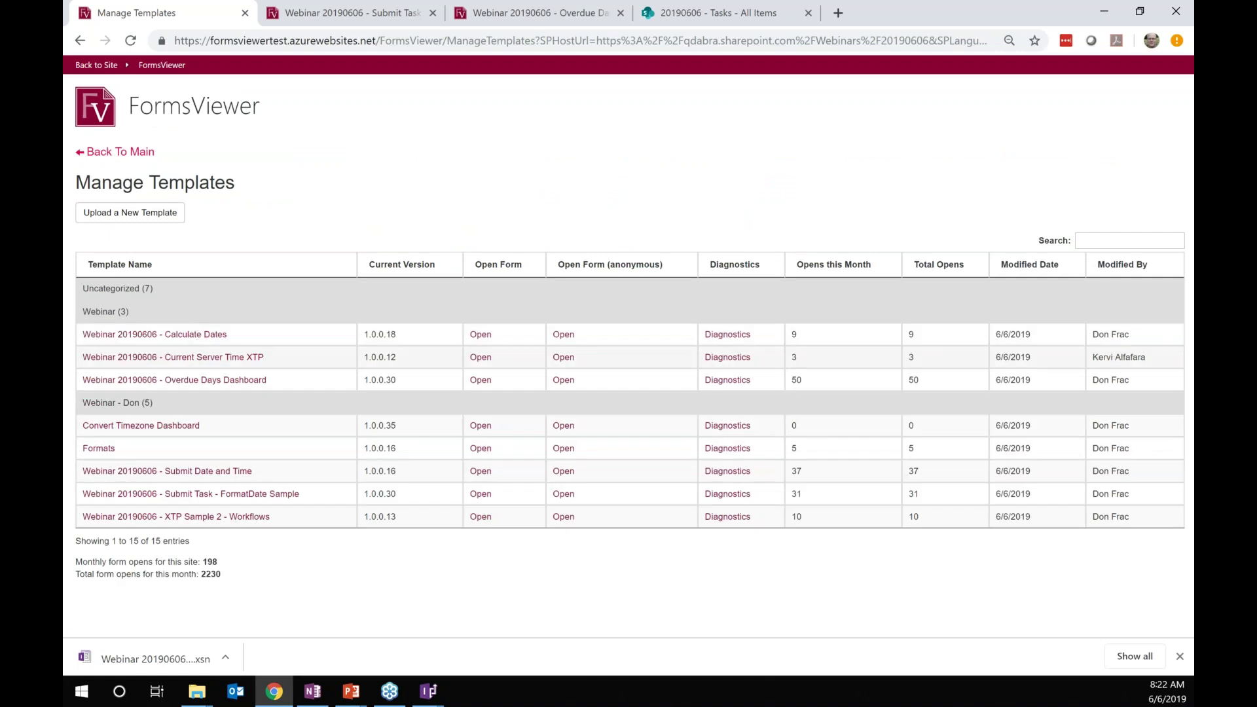
pyautogui.click(202, 381)
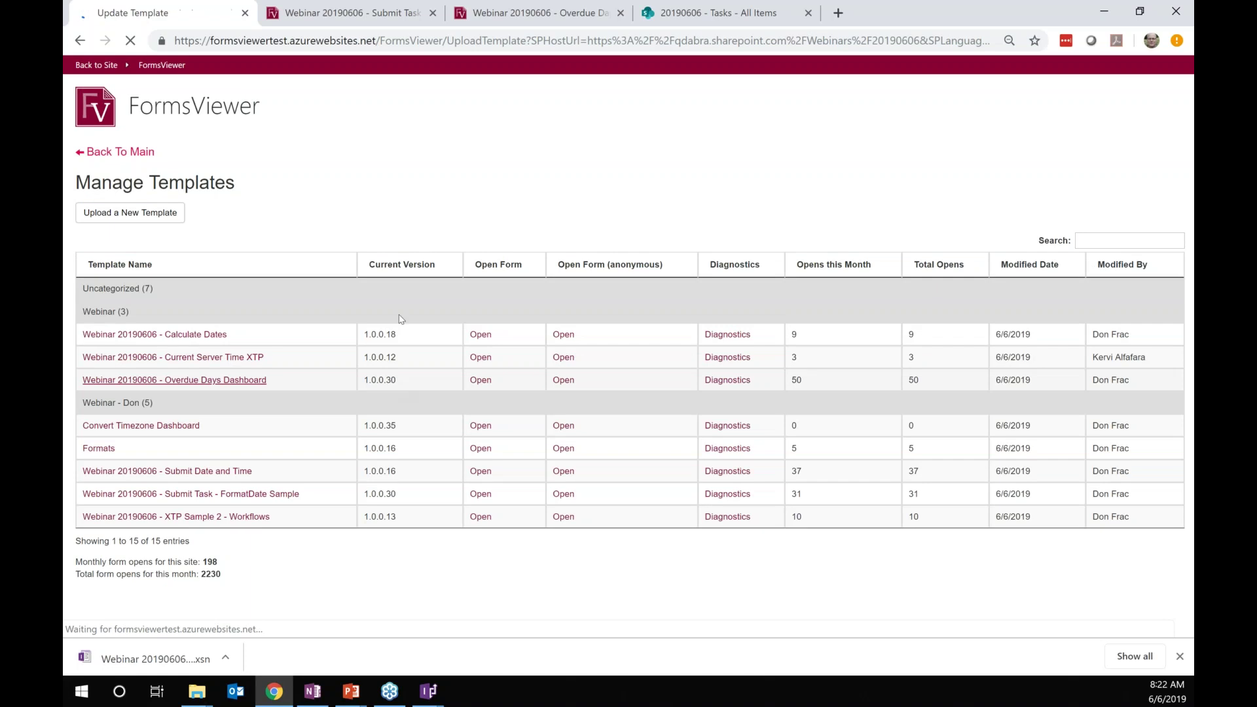
# Update the template with Overdue Days Dashboard Demo 3.xsn from the 2019-06-06 - Calculating Time folder and return to the templates list.
pyautogui.click(466, 254)
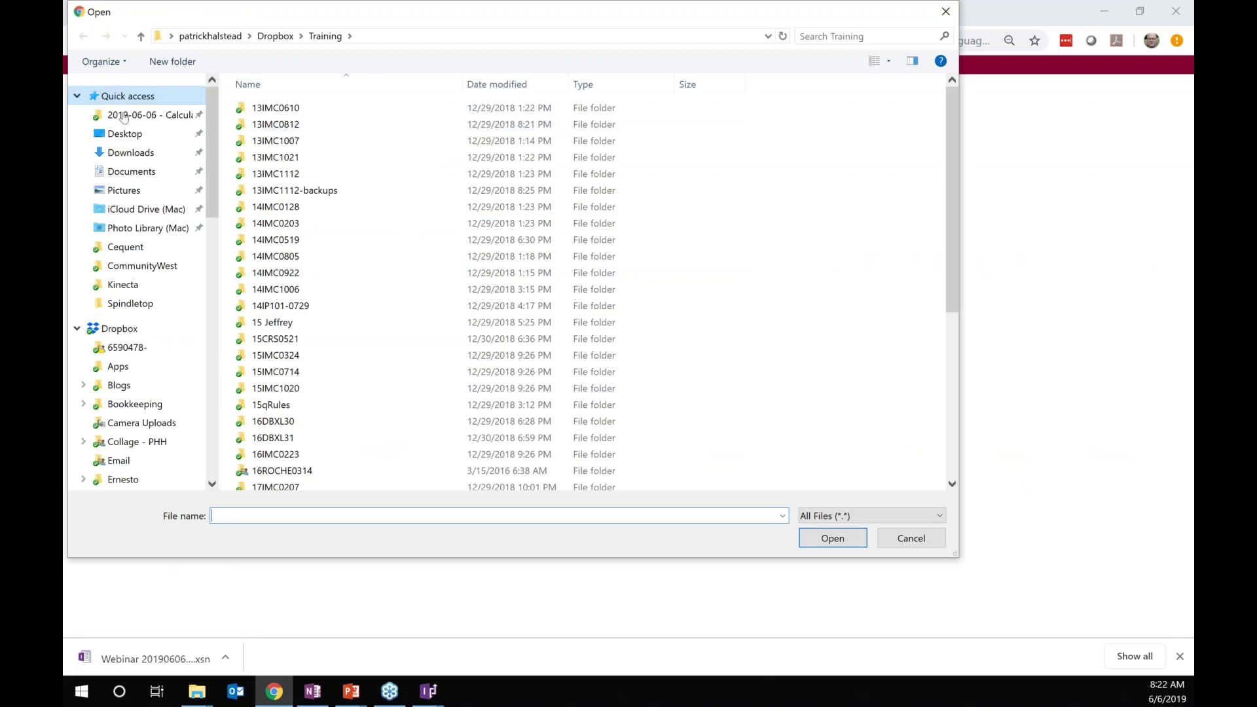
pyautogui.click(206, 116)
pyautogui.doubleClick(288, 124)
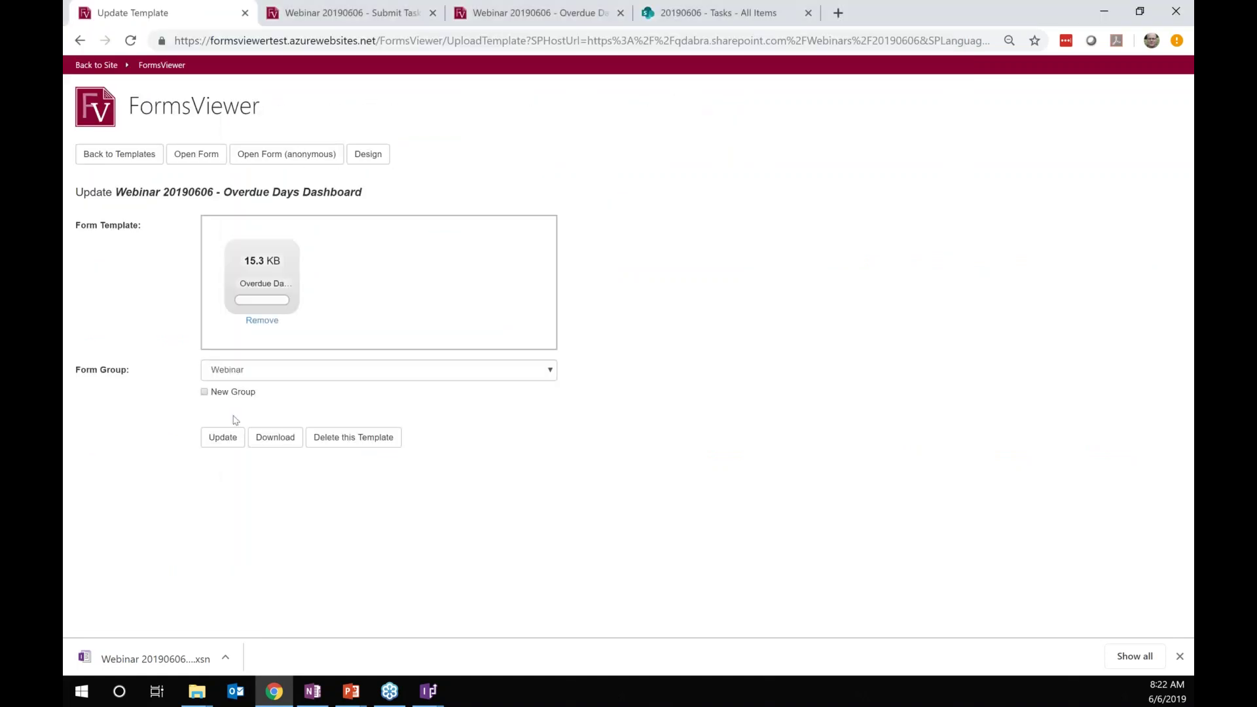
pyautogui.click(222, 437)
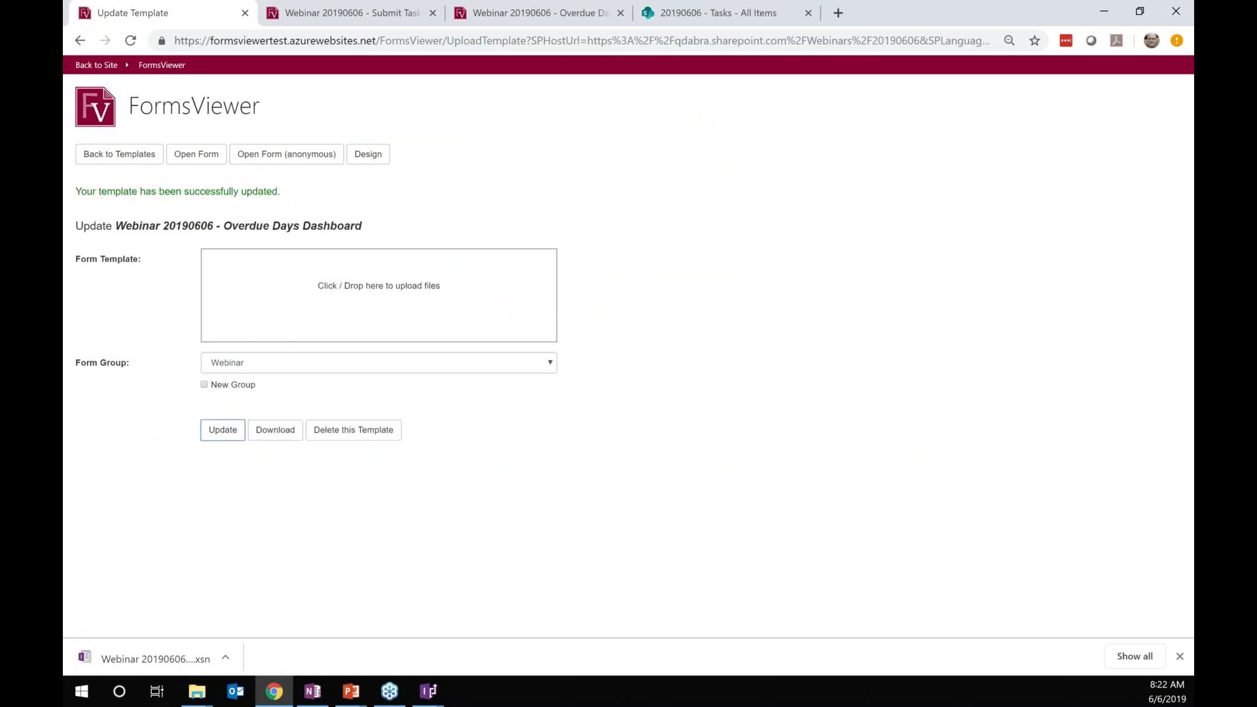
pyautogui.click(121, 155)
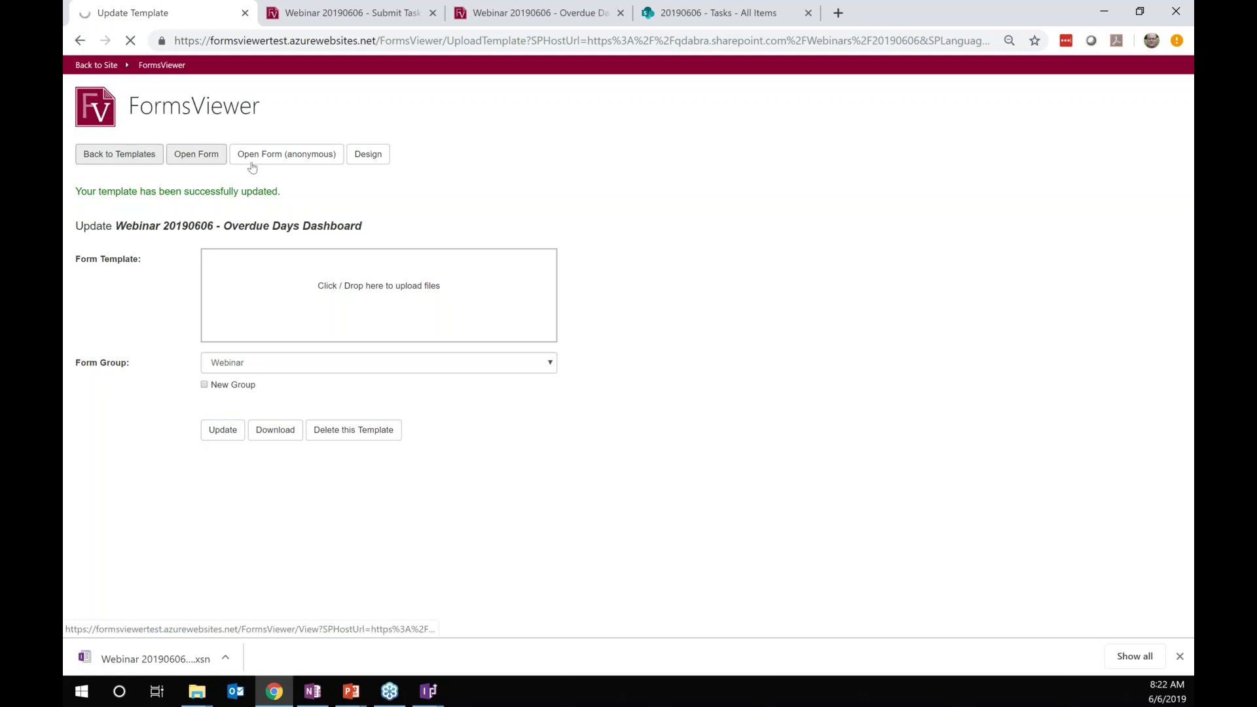
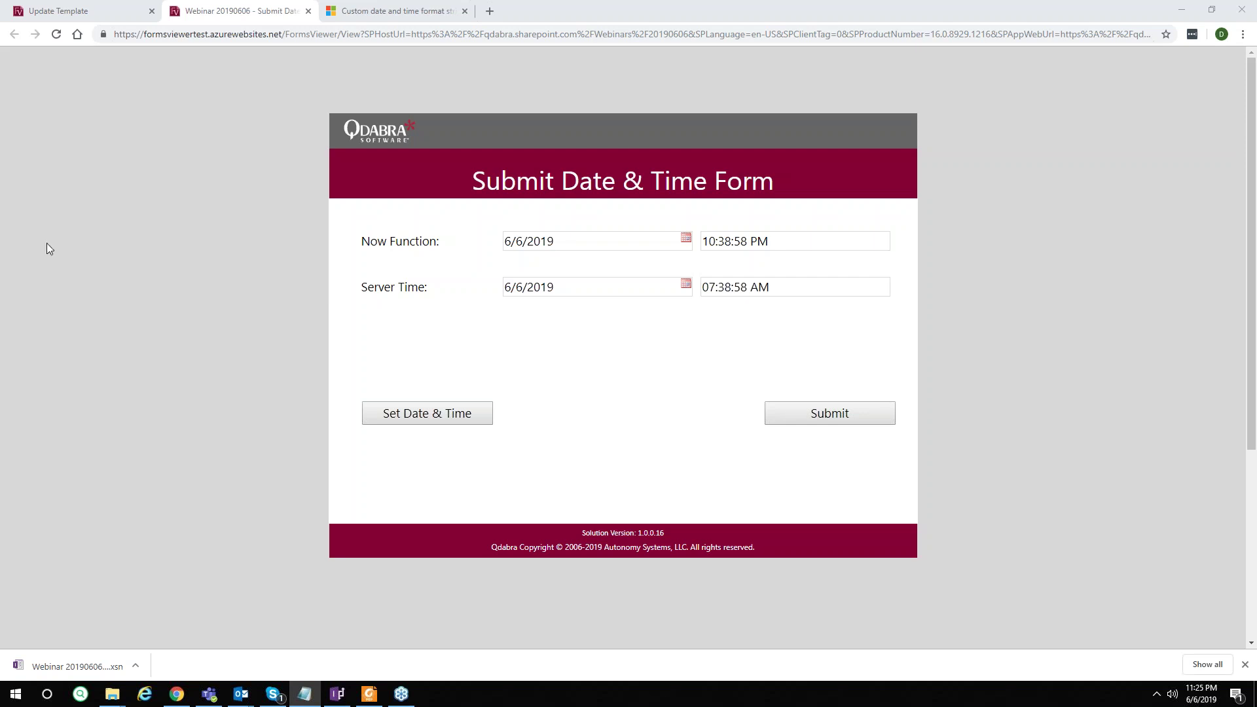
# Launch InfoPath Designer 2013 and create a new blank form.
pyautogui.click(193, 265)
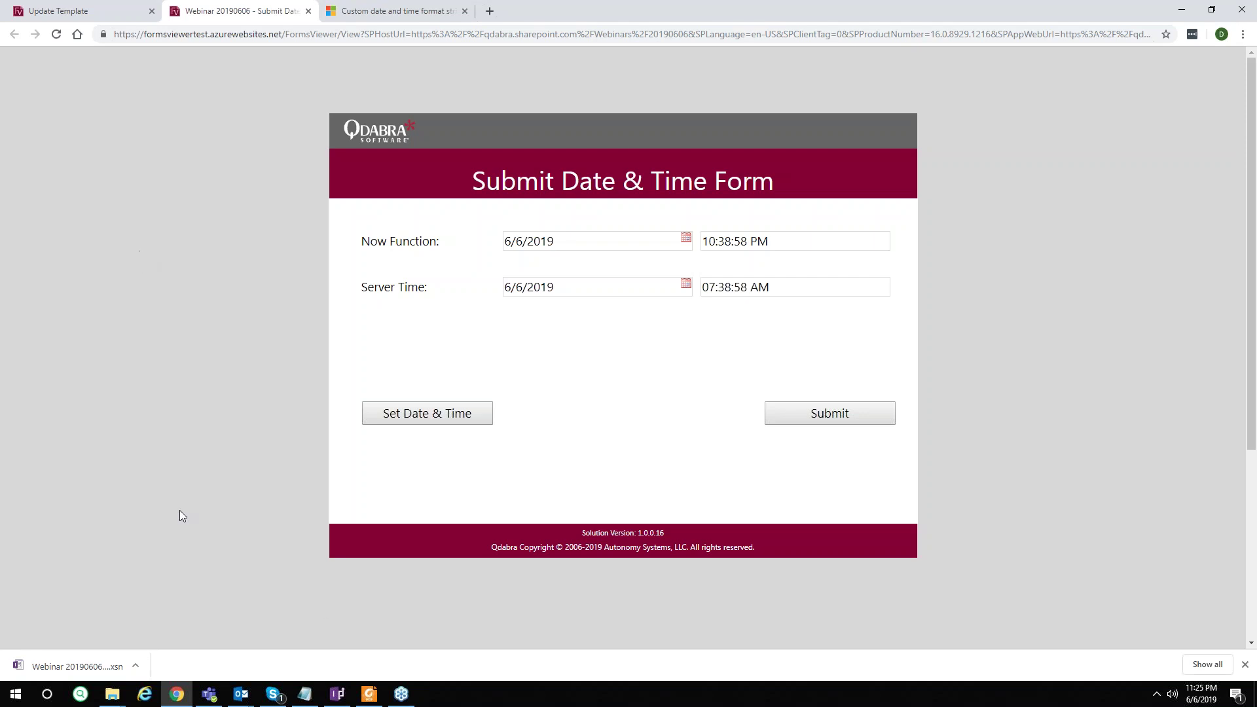
pyautogui.click(16, 694)
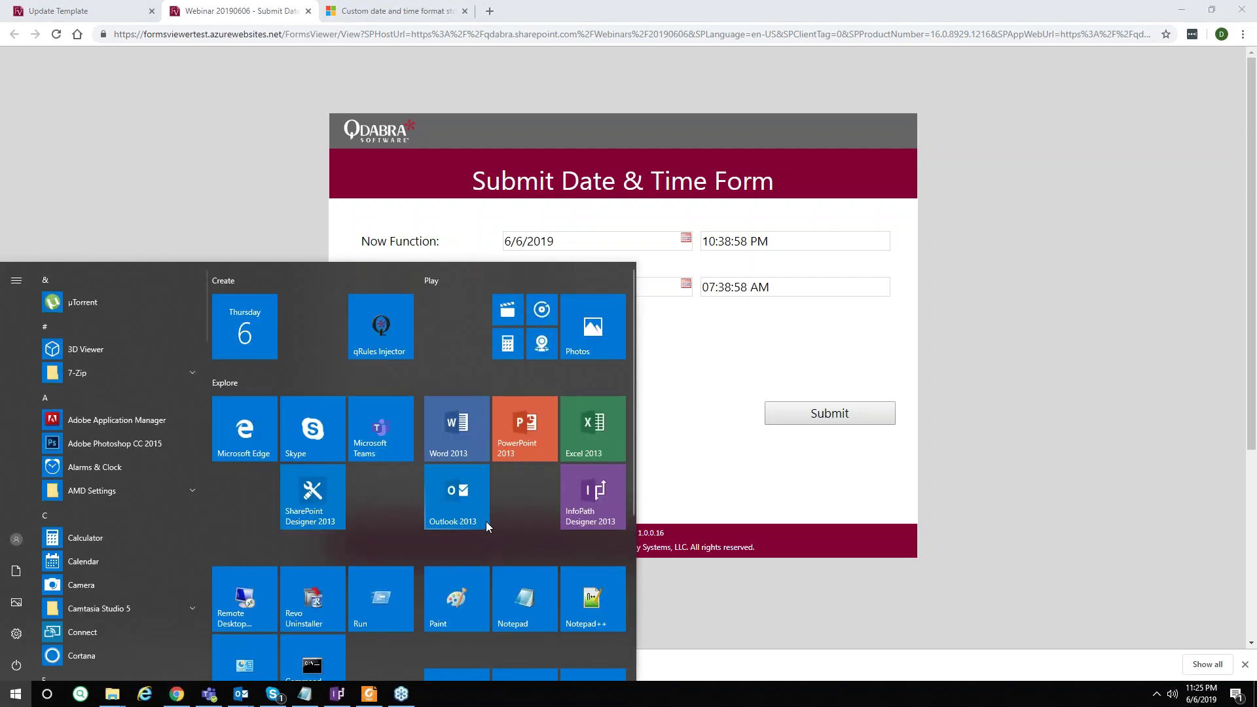
pyautogui.click(596, 502)
pyautogui.click(551, 231)
pyautogui.doubleClick(552, 230)
pyautogui.click(854, 85)
pyautogui.click(633, 186)
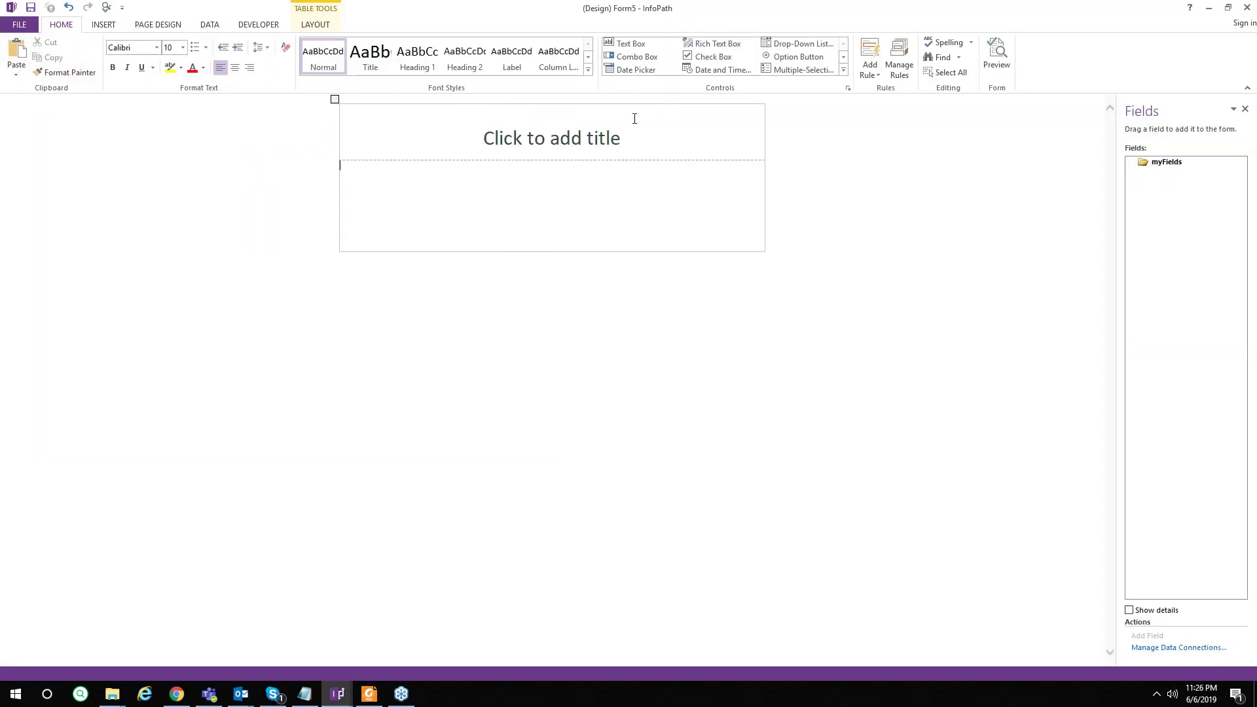
# Start adding a custom control of the Template Part type.
pyautogui.click(843, 70)
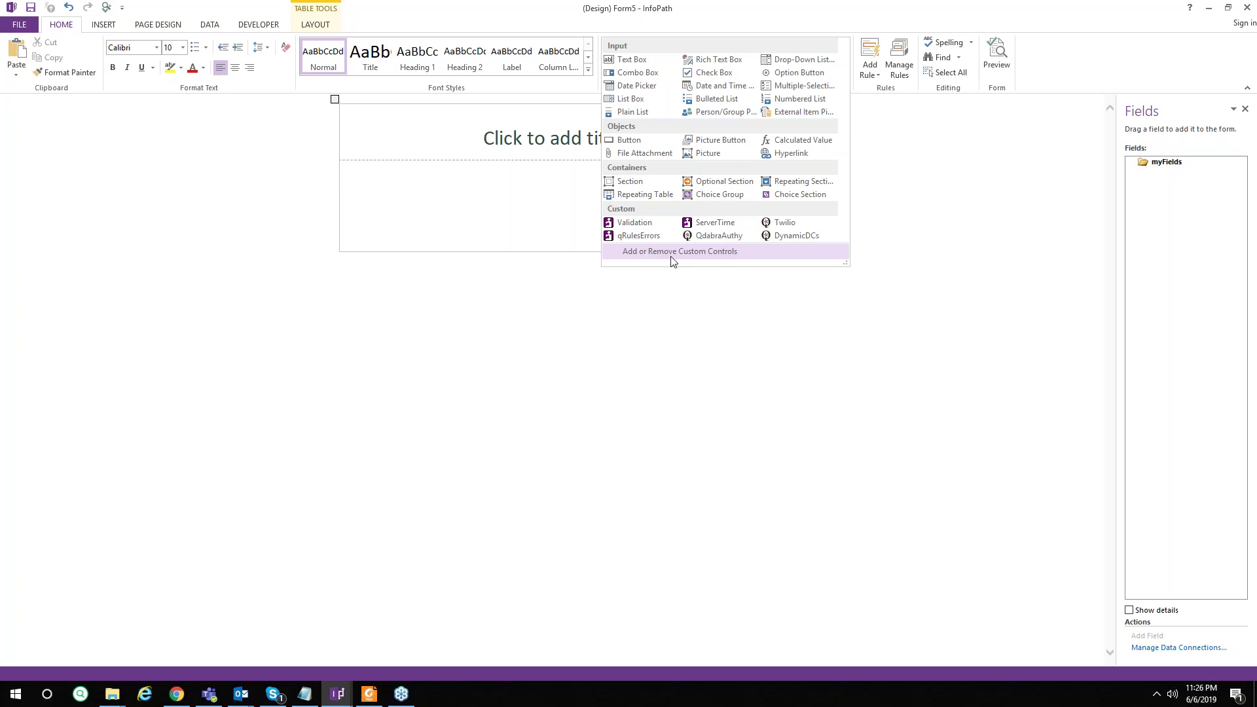
pyautogui.click(705, 253)
pyautogui.click(729, 311)
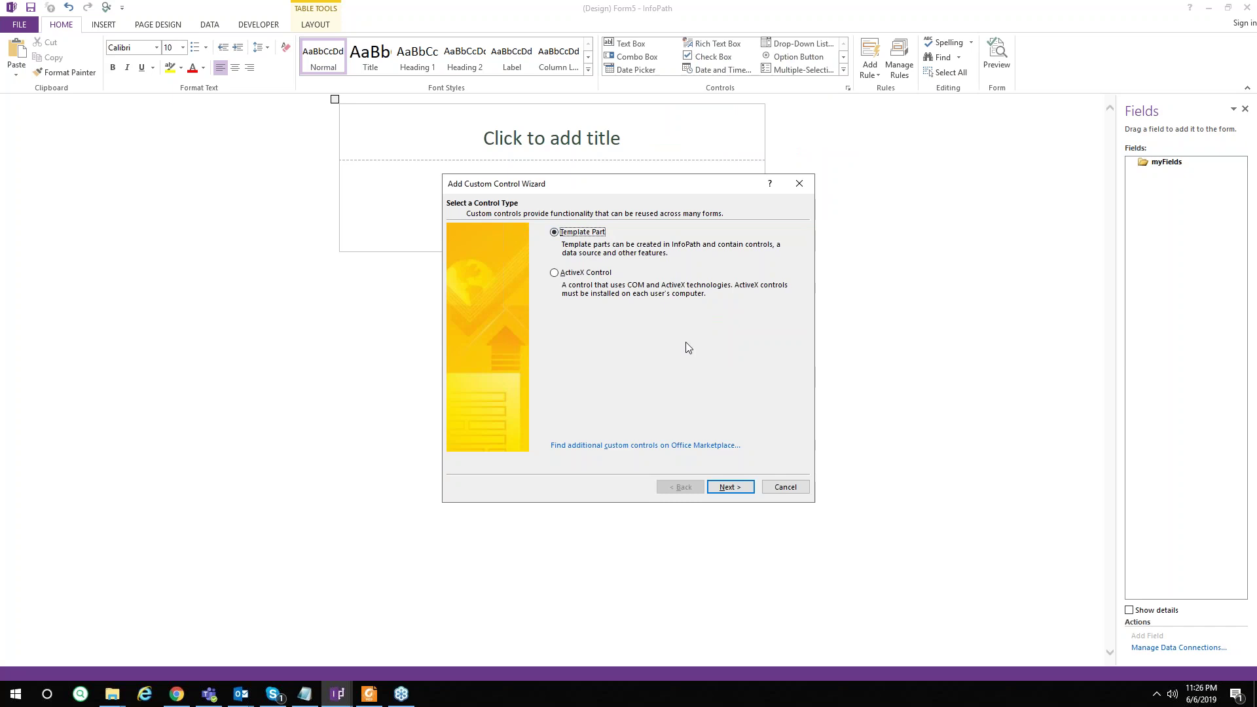
pyautogui.click(729, 487)
# Choose ServerTime.xtp2 from the Desktop as the template part file.
pyautogui.click(762, 265)
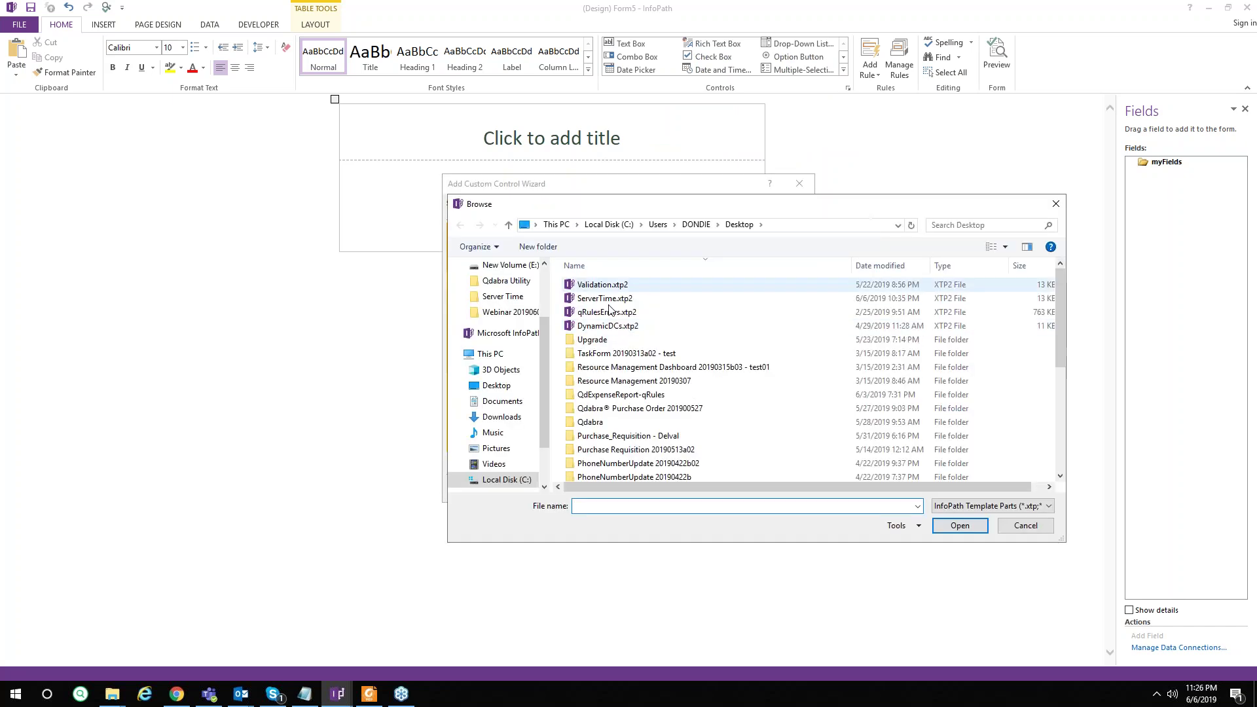
pyautogui.click(474, 384)
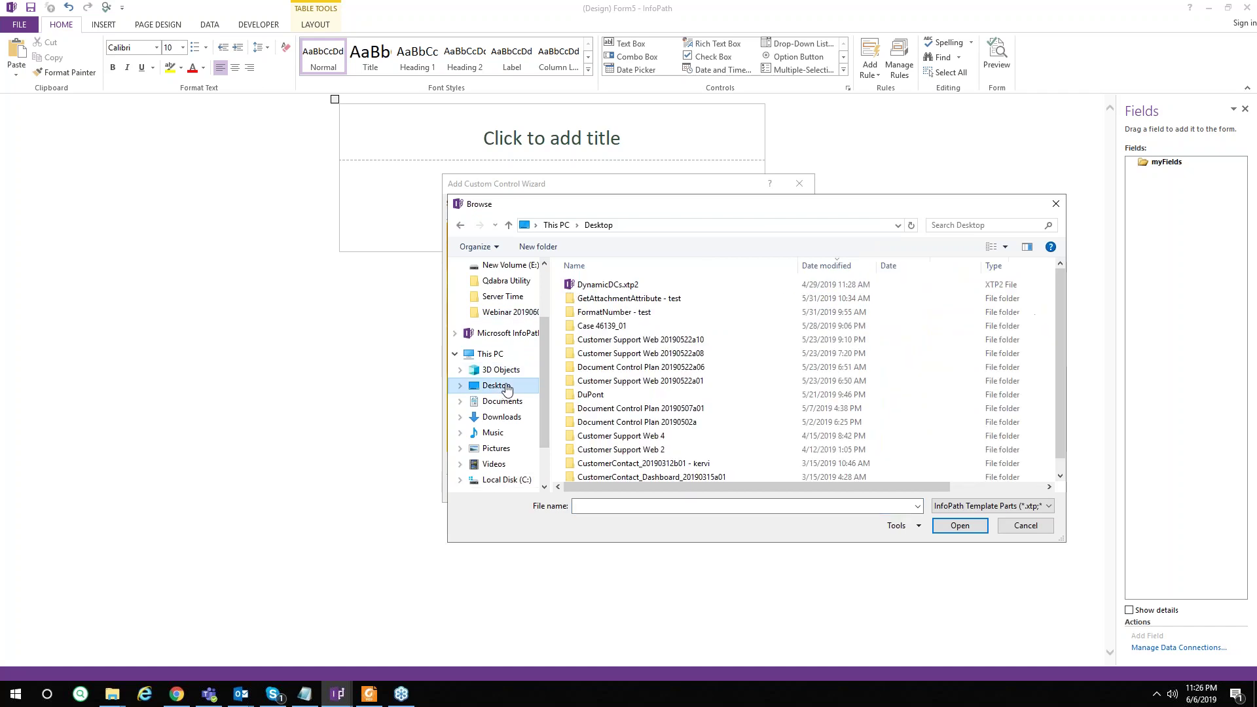
pyautogui.click(625, 290)
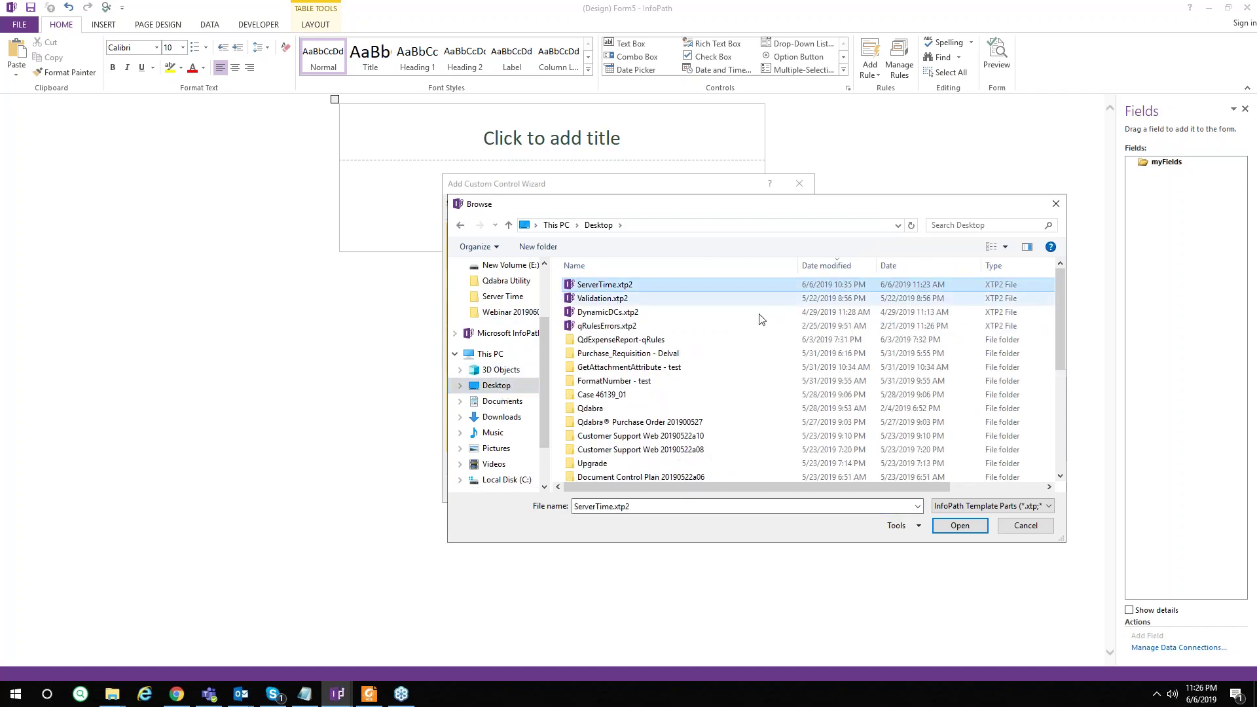
pyautogui.click(960, 525)
pyautogui.click(731, 487)
pyautogui.click(738, 381)
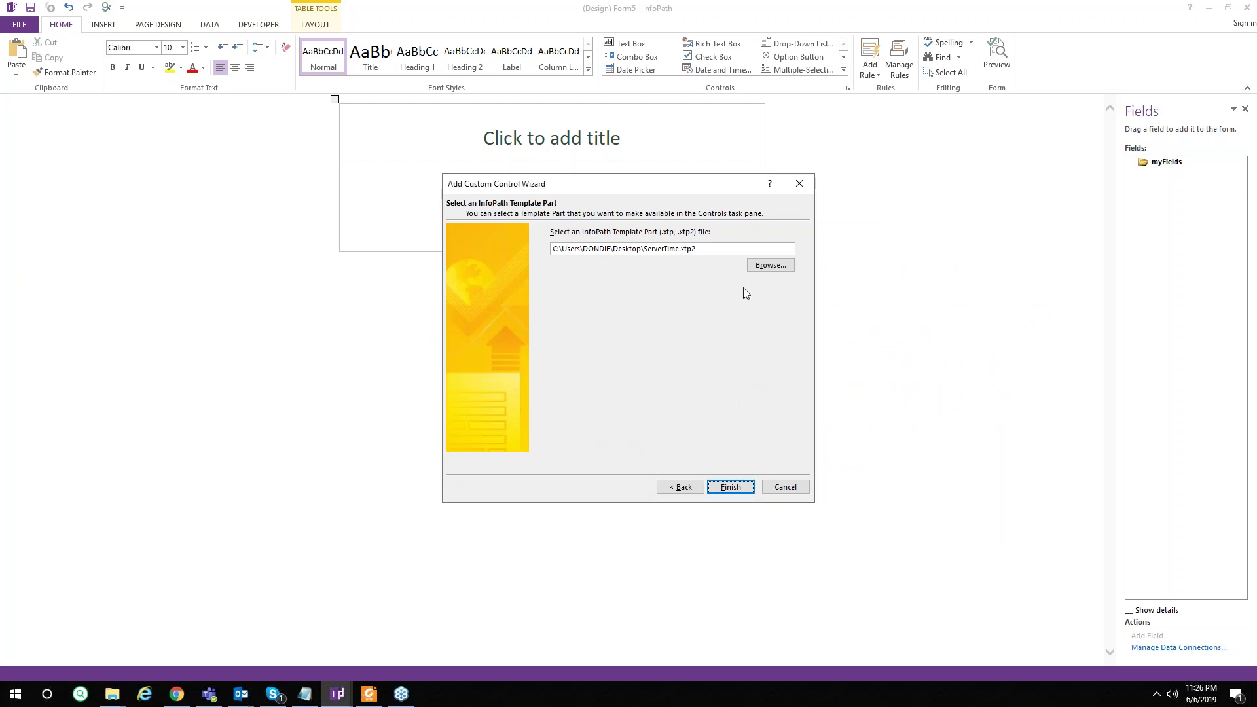
# Try to finish adding the ServerTime custom control, check the error details, and return to the control type selection.
pyautogui.click(757, 493)
pyautogui.click(791, 385)
pyautogui.click(743, 370)
pyautogui.click(669, 489)
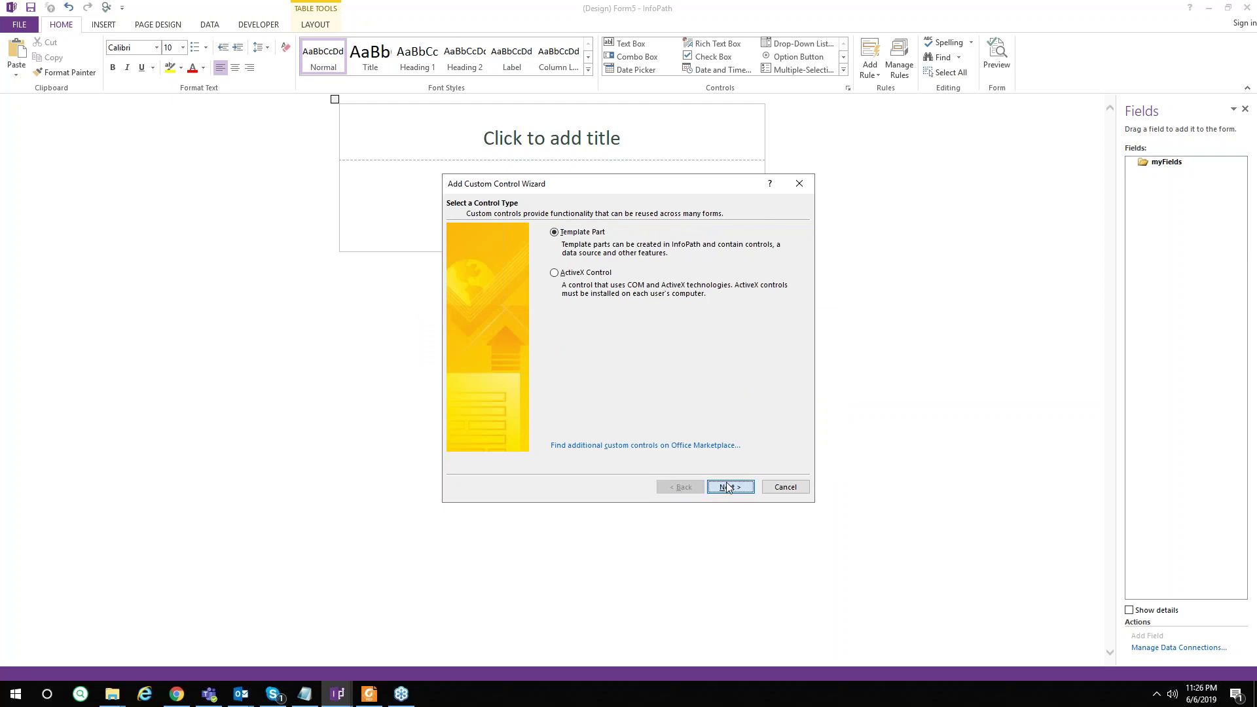
# Retry adding ServerTime.xtp2 from the Desktop as a template part, read the full error details, and cancel the wizard.
pyautogui.click(728, 488)
pyautogui.click(769, 267)
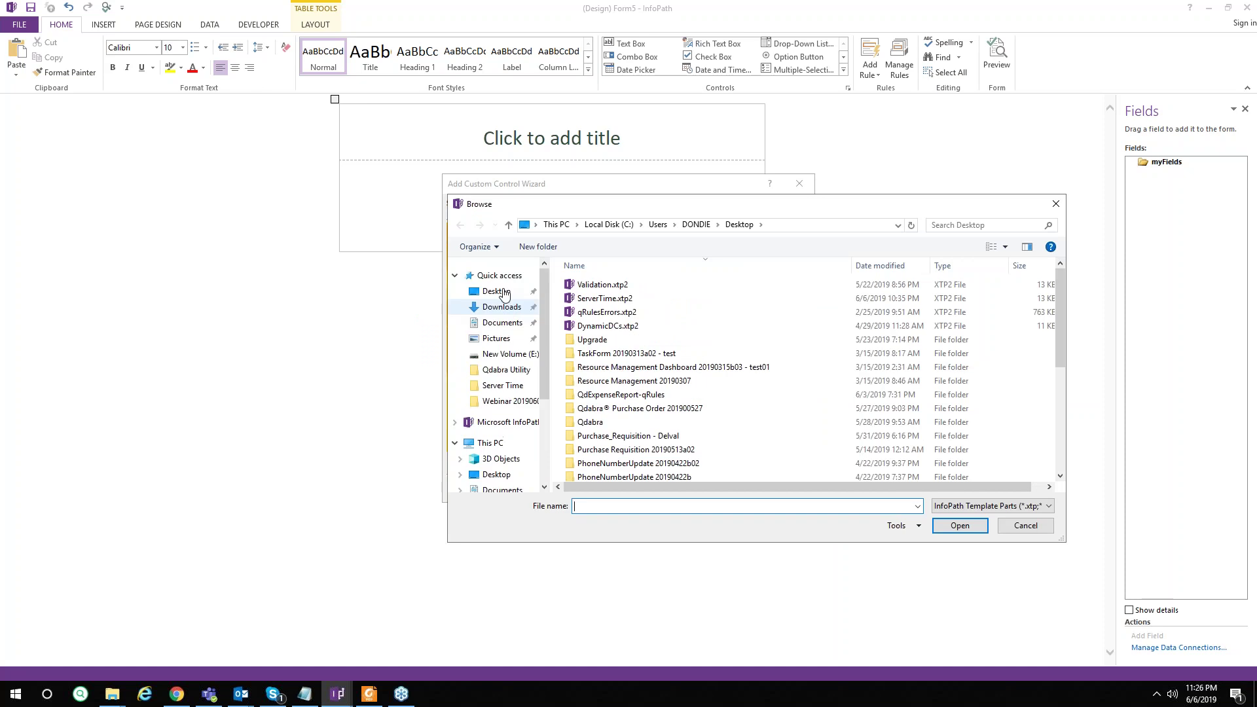
pyautogui.doubleClick(609, 298)
pyautogui.click(730, 487)
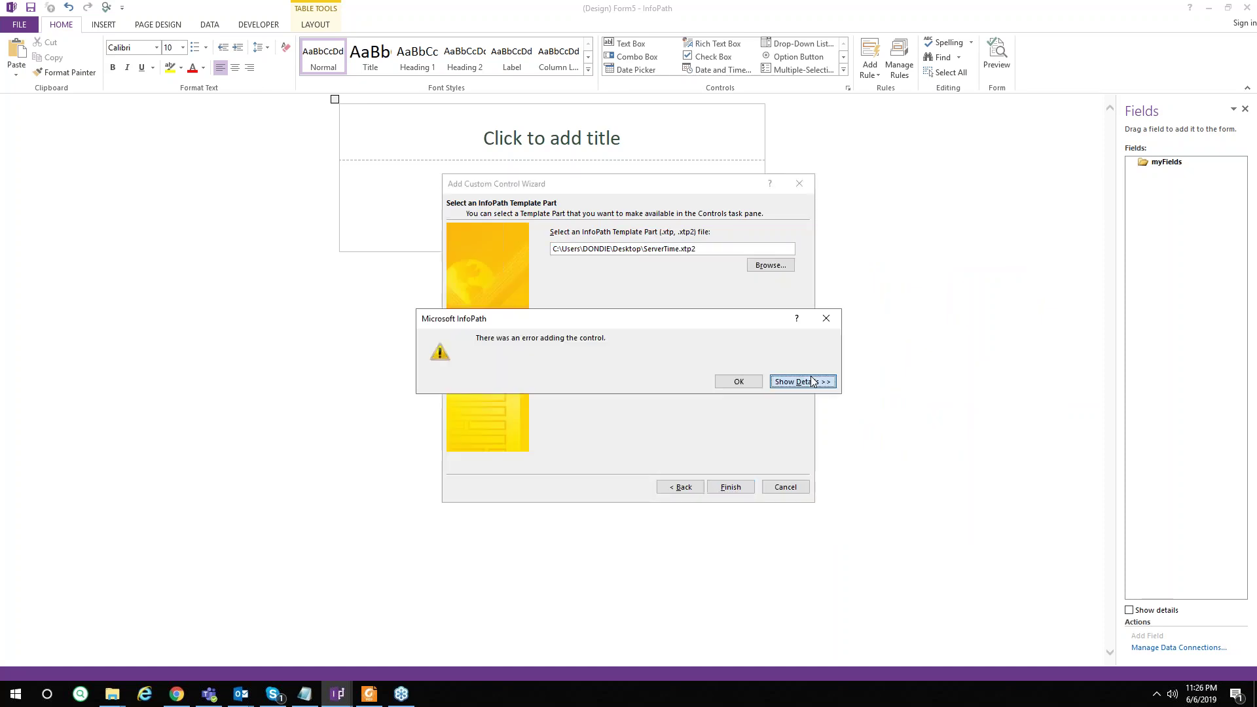
pyautogui.click(804, 382)
pyautogui.moveTo(623, 459); pyautogui.dragTo(828, 462)
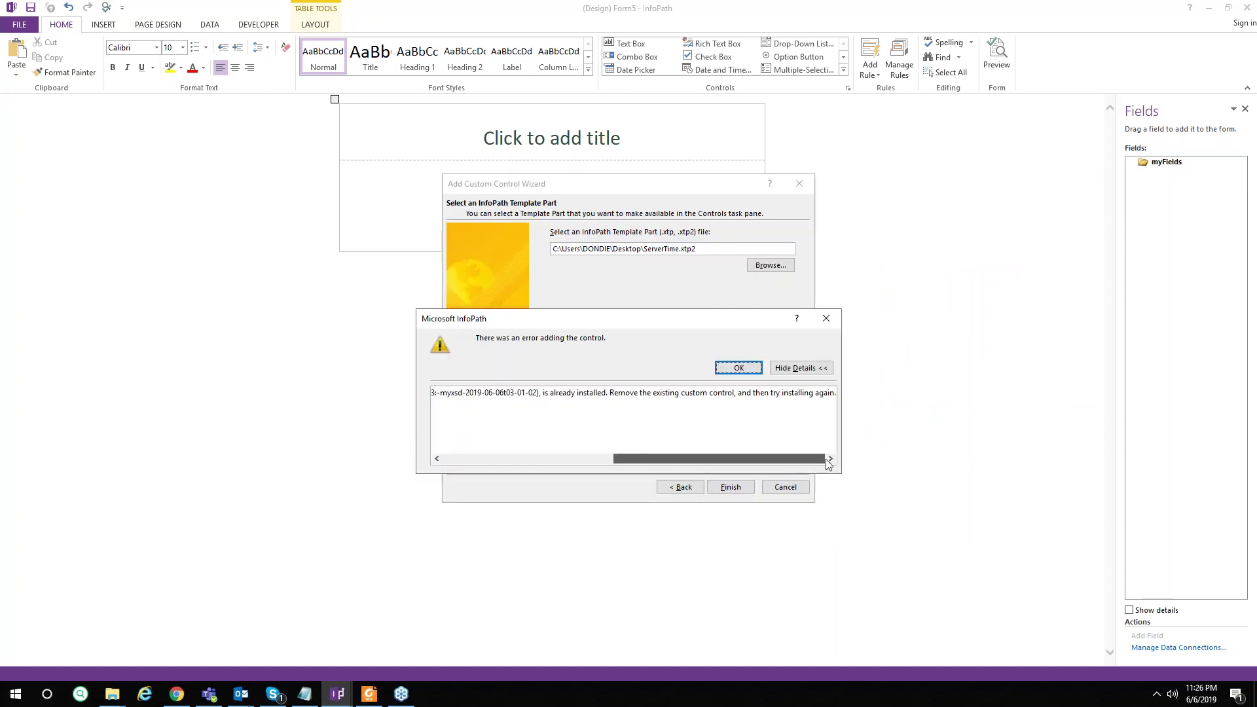
pyautogui.click(745, 369)
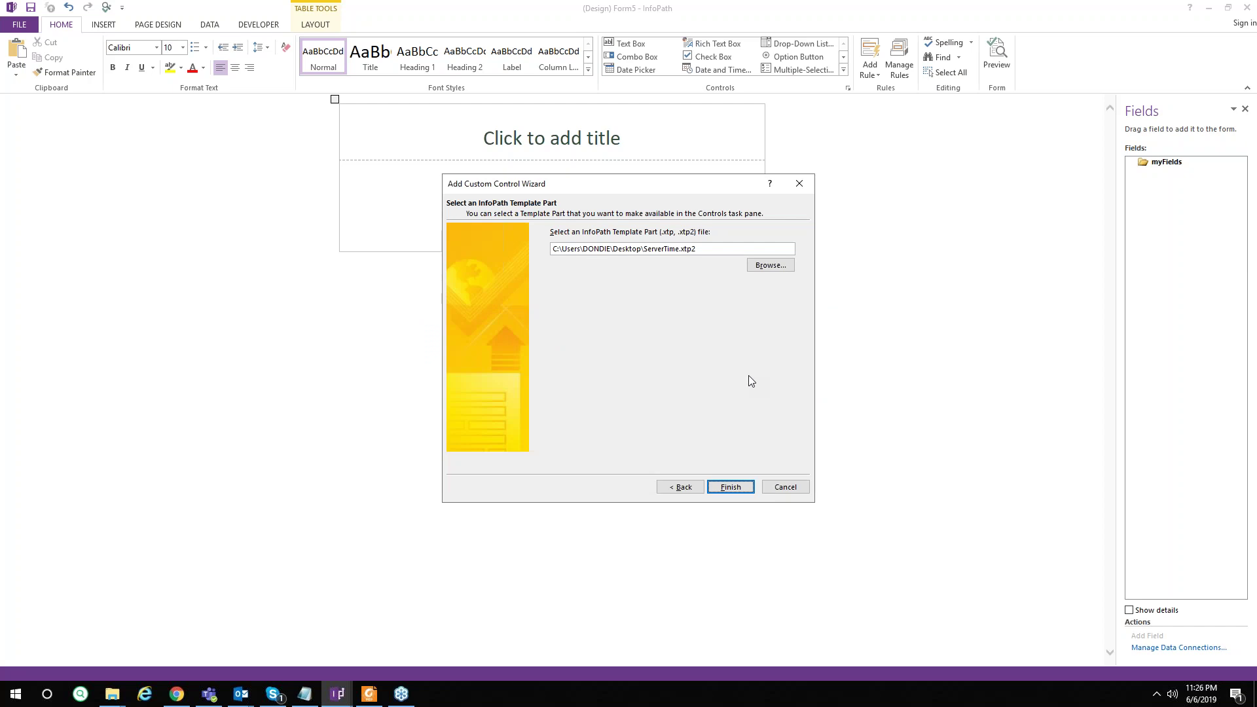
pyautogui.click(680, 487)
pyautogui.click(793, 491)
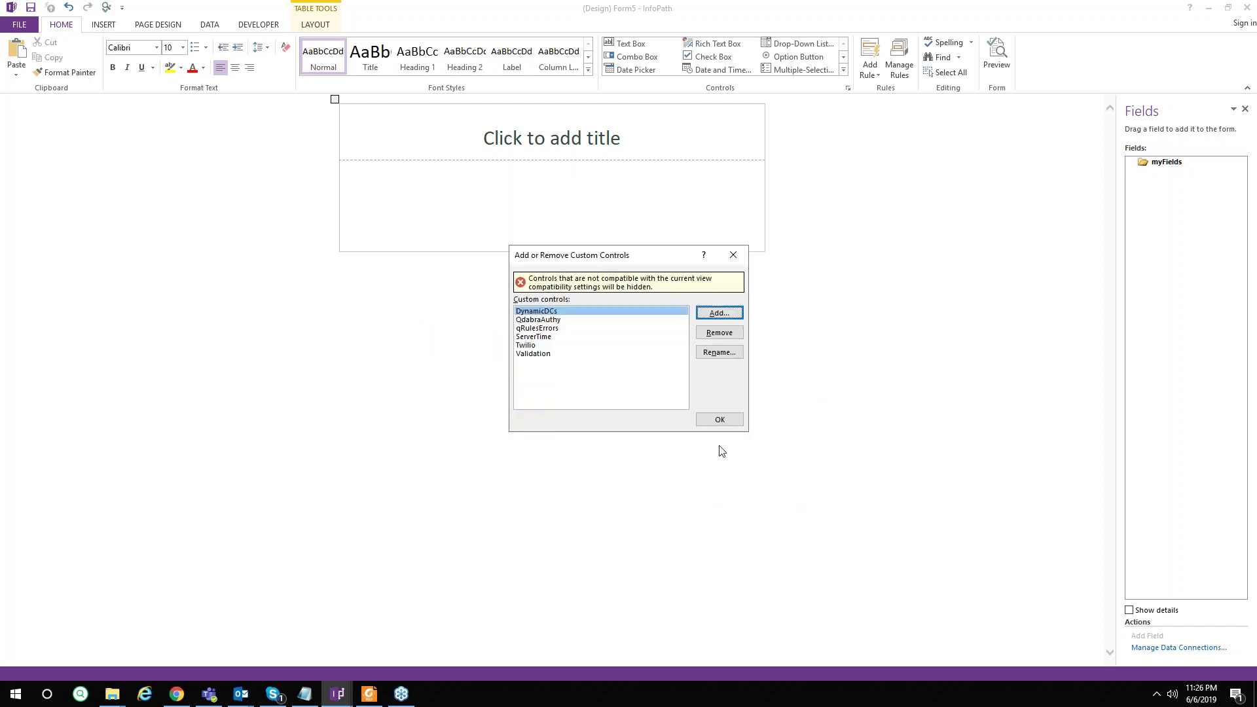
# Remove the existing ServerTime control from the custom controls list.
pyautogui.click(548, 337)
pyautogui.click(719, 332)
pyautogui.click(603, 383)
# Add ServerTime.xtp2 from the Desktop as a Template Part custom control and close the custom controls dialog.
pyautogui.click(718, 315)
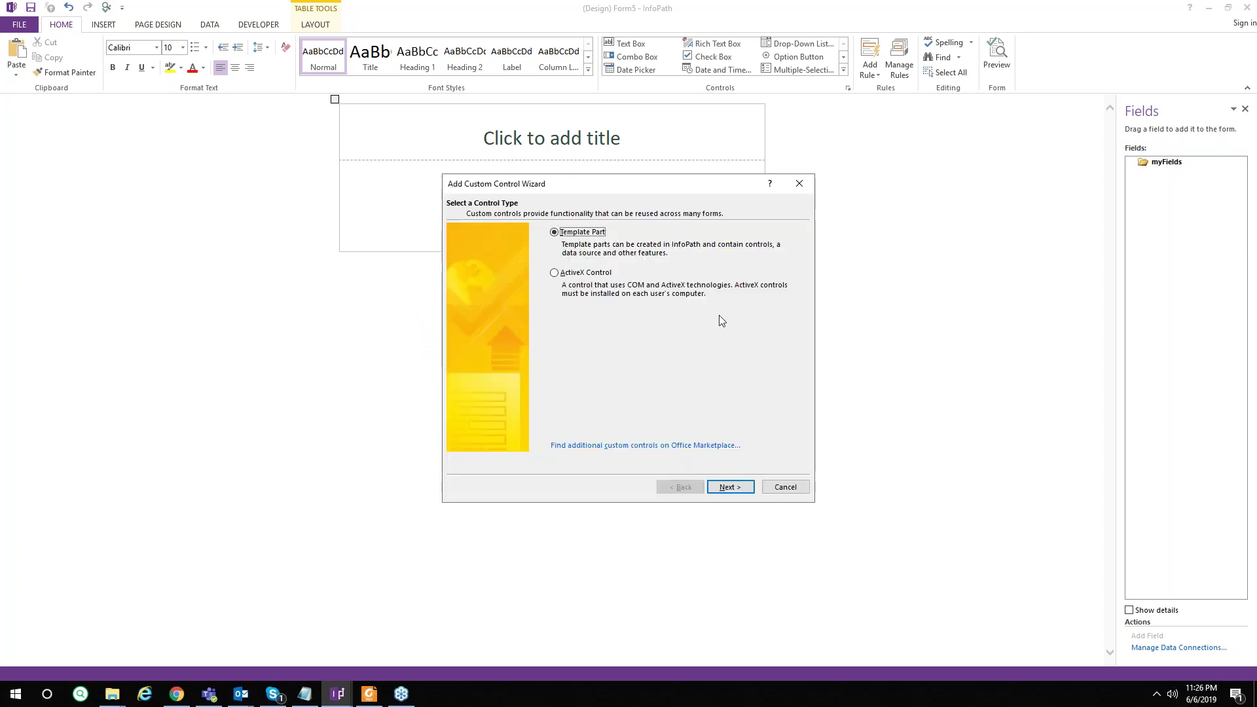
pyautogui.click(742, 489)
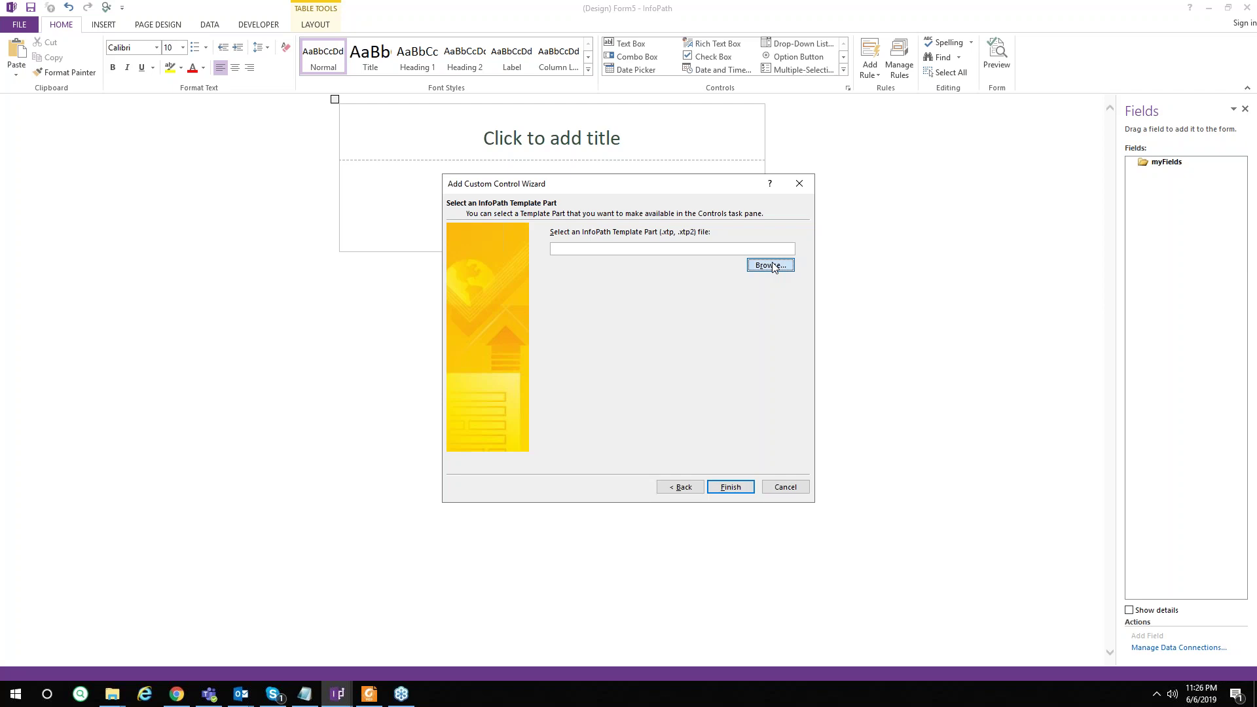
pyautogui.click(771, 266)
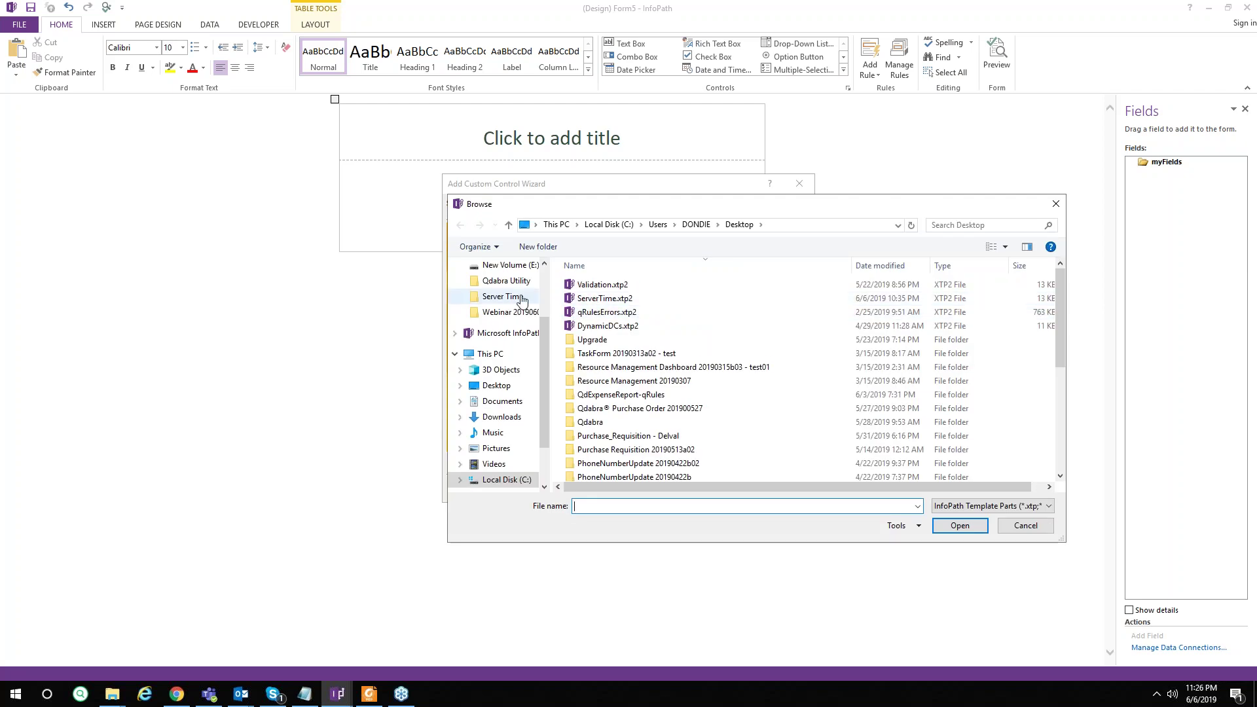
pyautogui.scroll(2, 522, 300)
pyautogui.click(496, 264)
pyautogui.click(642, 288)
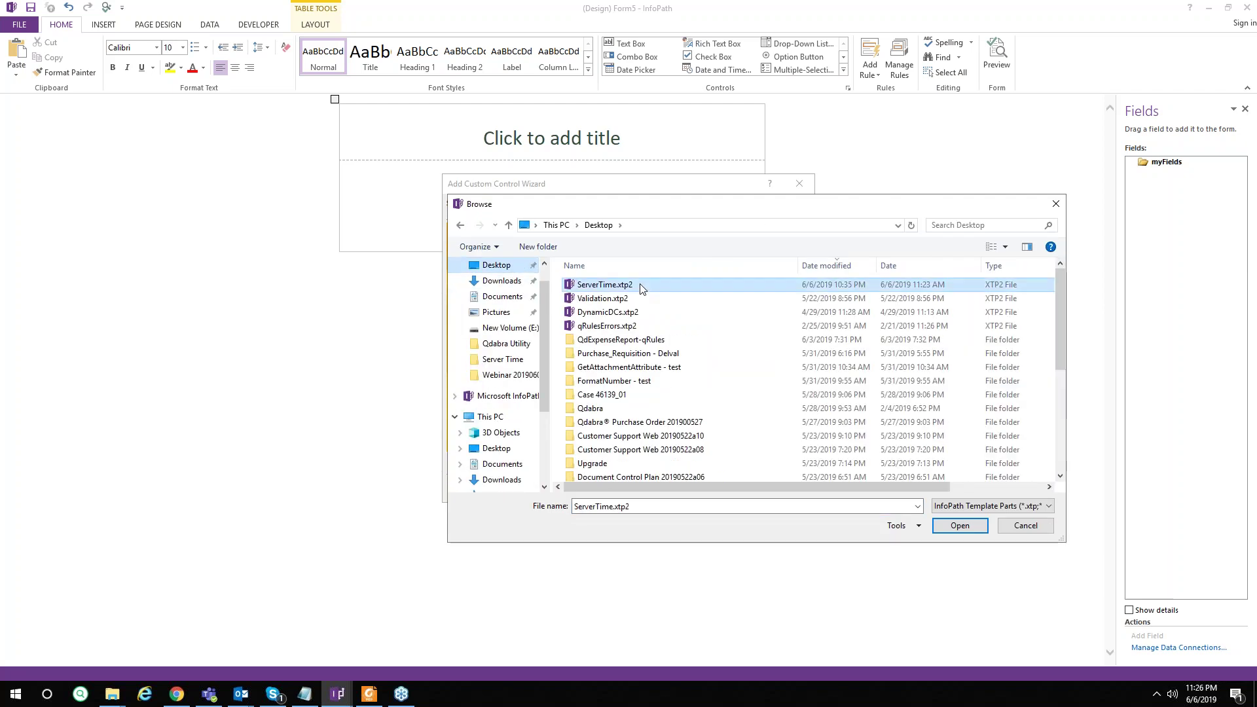
pyautogui.click(958, 526)
pyautogui.click(725, 486)
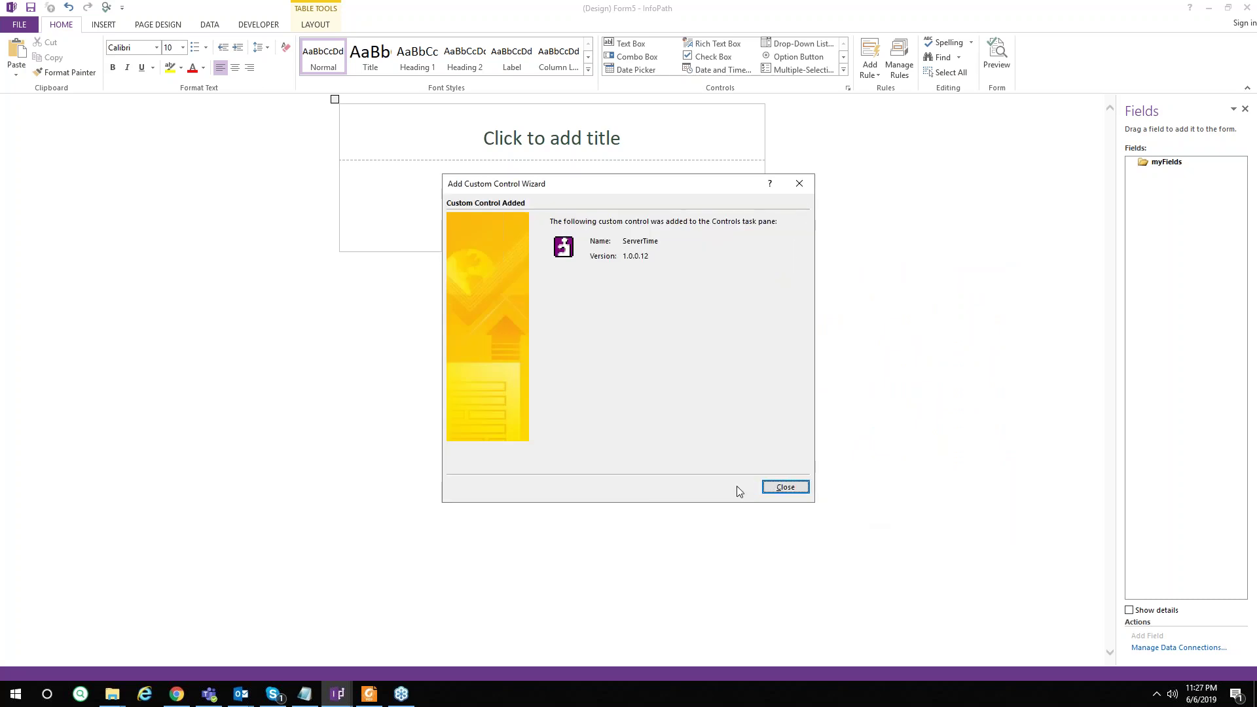
pyautogui.click(785, 489)
pyautogui.click(713, 424)
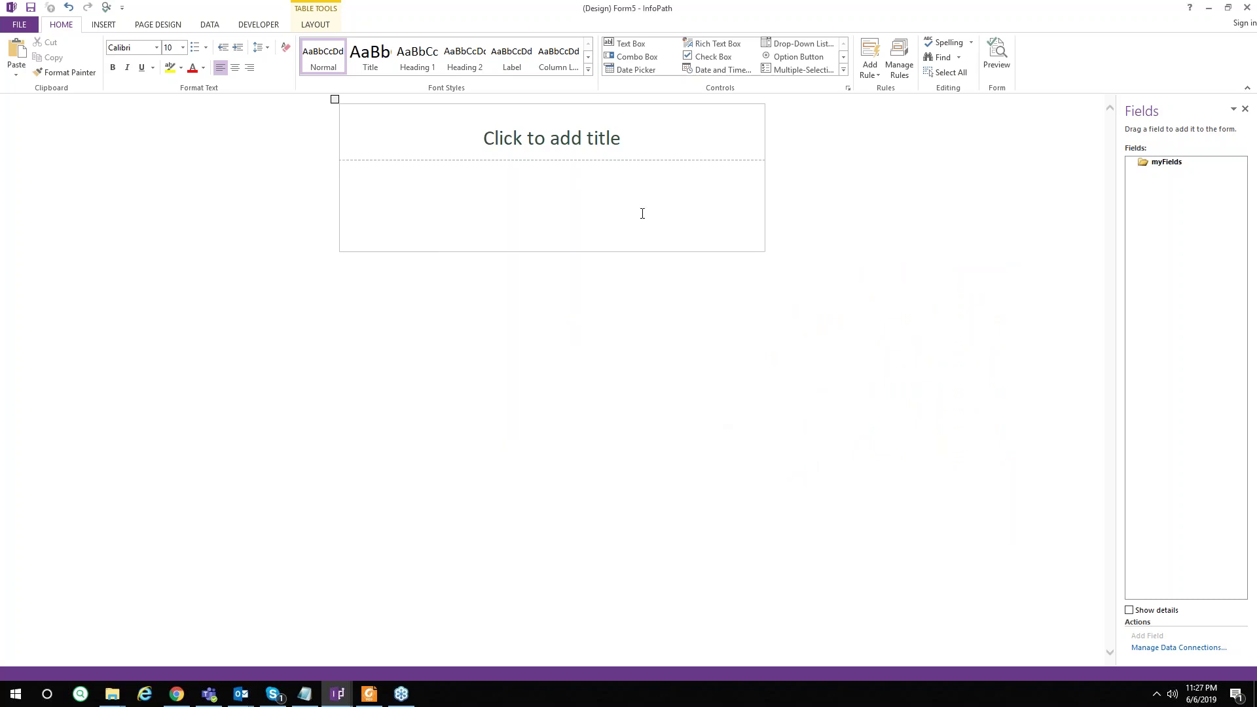
# Insert the ServerTime custom control below the form's layout table and display the rules management pane.
pyautogui.click(647, 330)
pyautogui.click(843, 70)
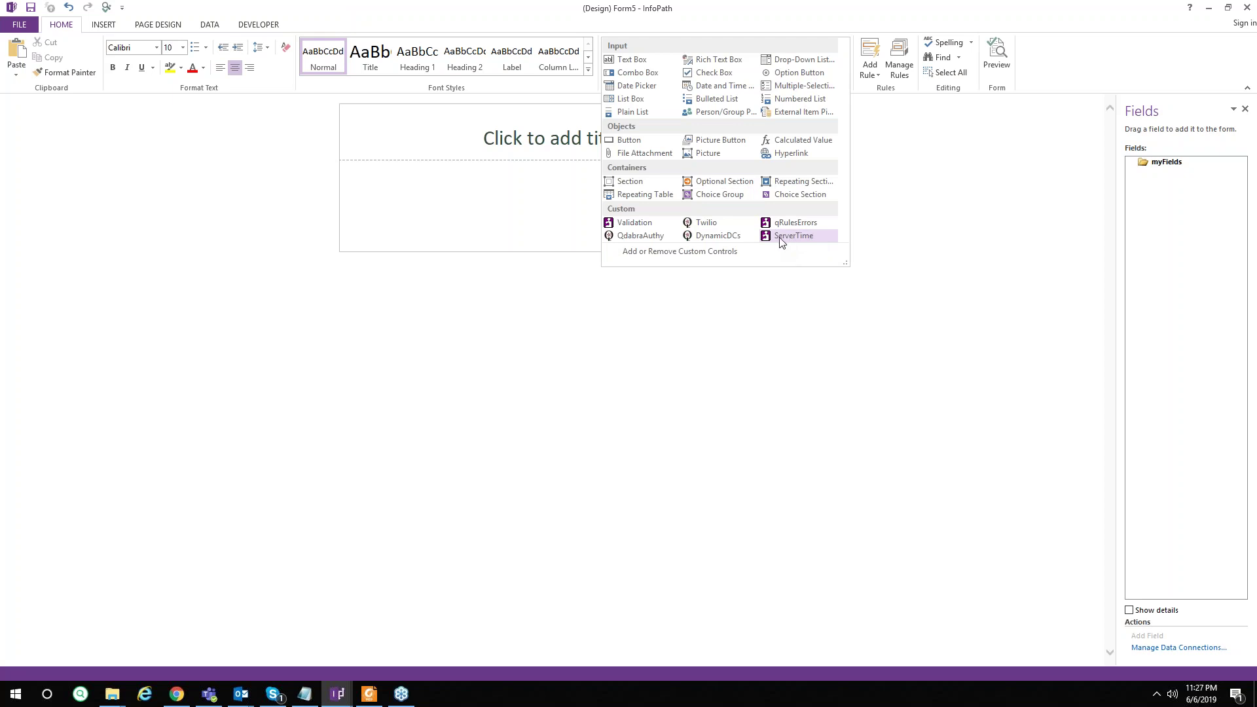
pyautogui.click(799, 238)
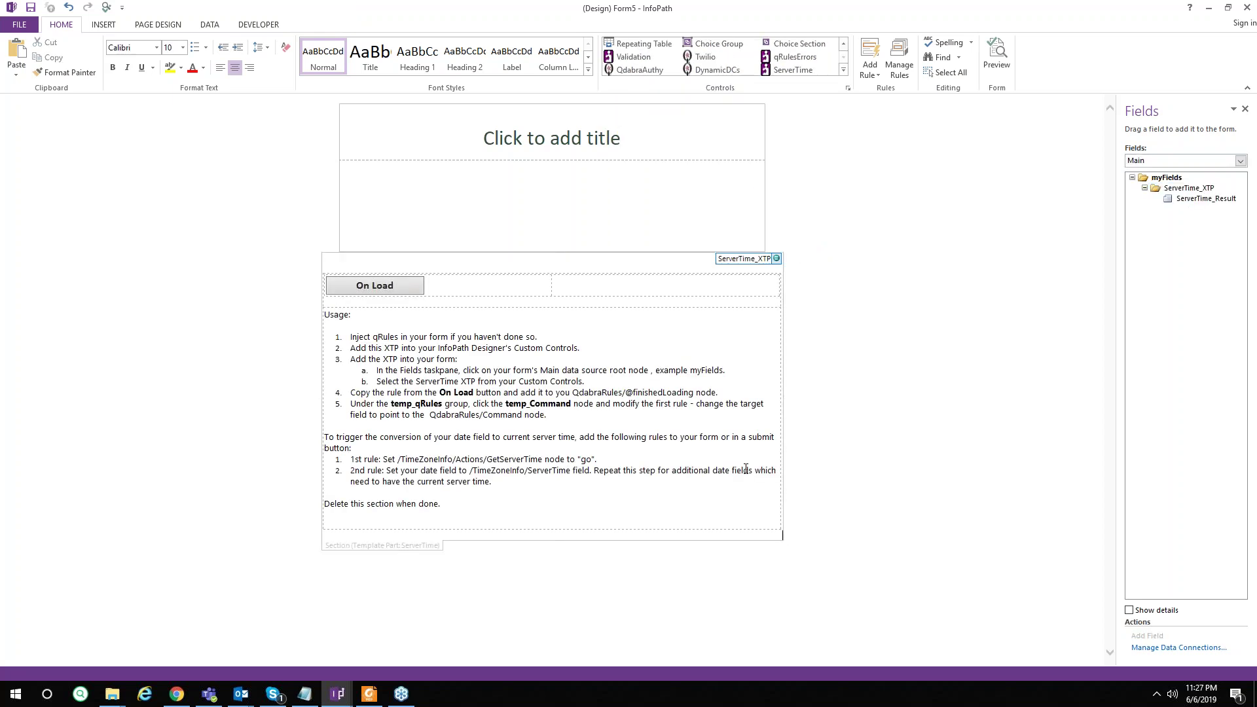
pyautogui.click(899, 48)
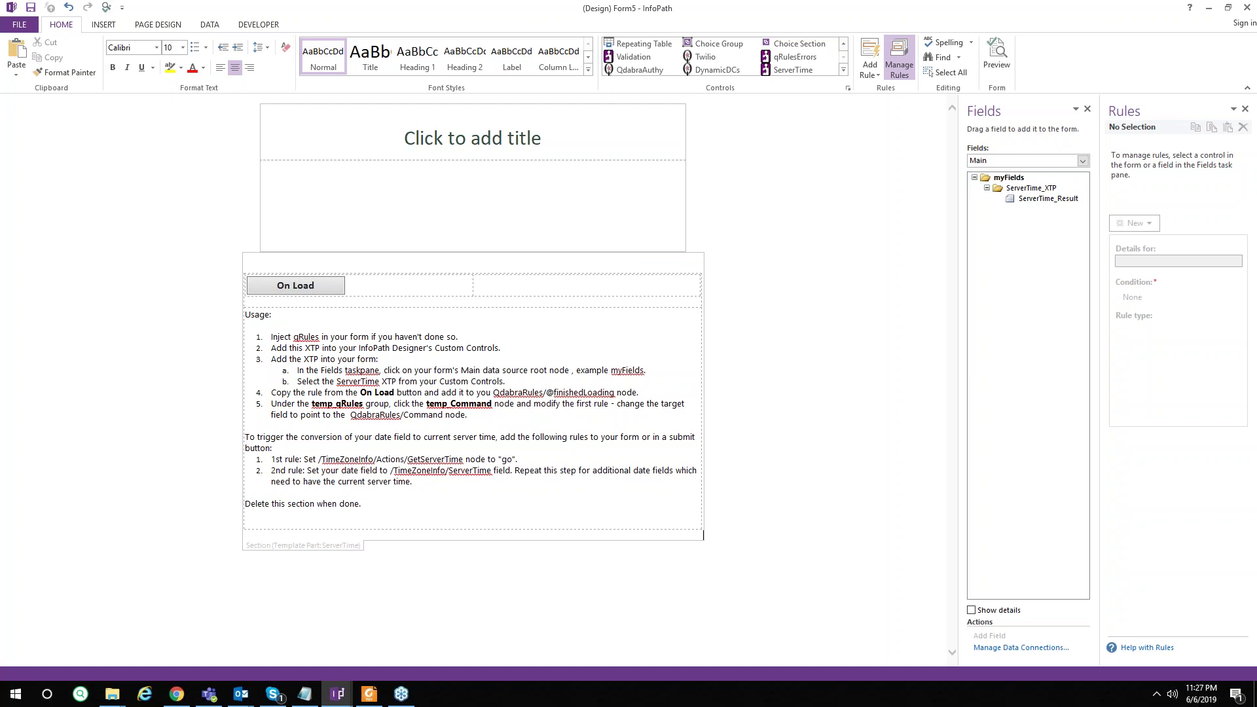
# Open the Submit Date & Time Form in design mode and show the rules of its Set Date & Time button.
pyautogui.press('super+e')
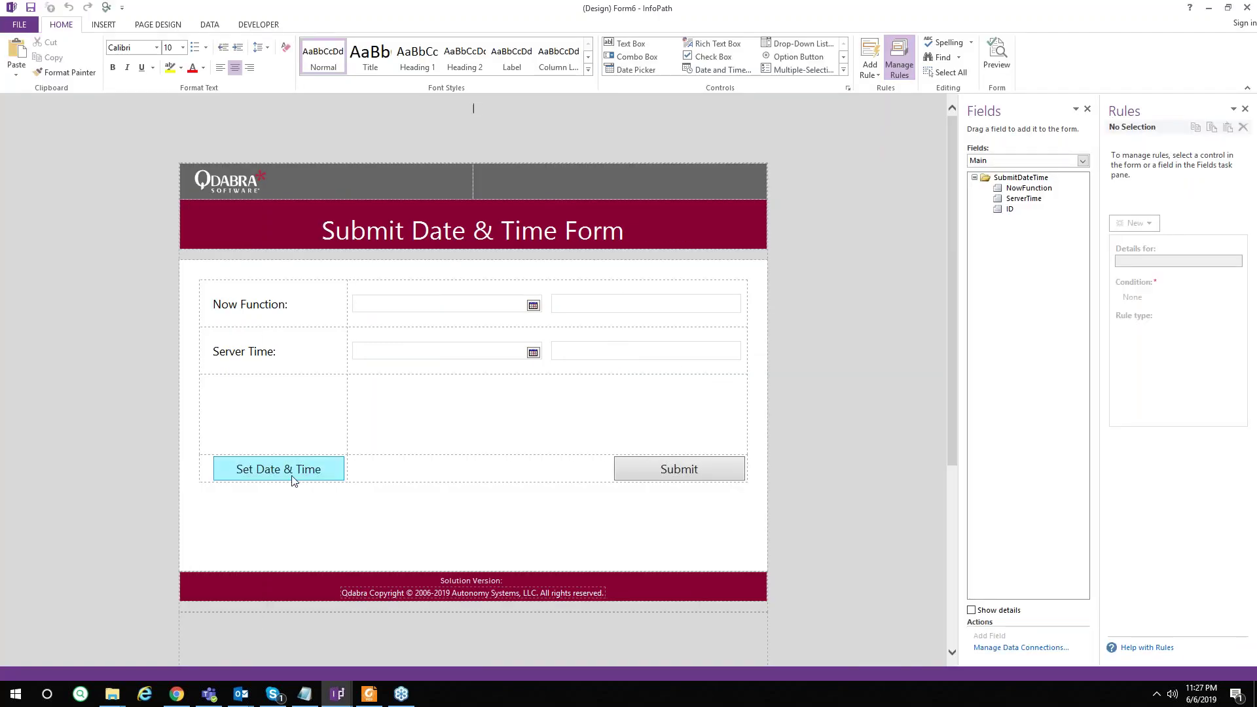
pyautogui.click(262, 472)
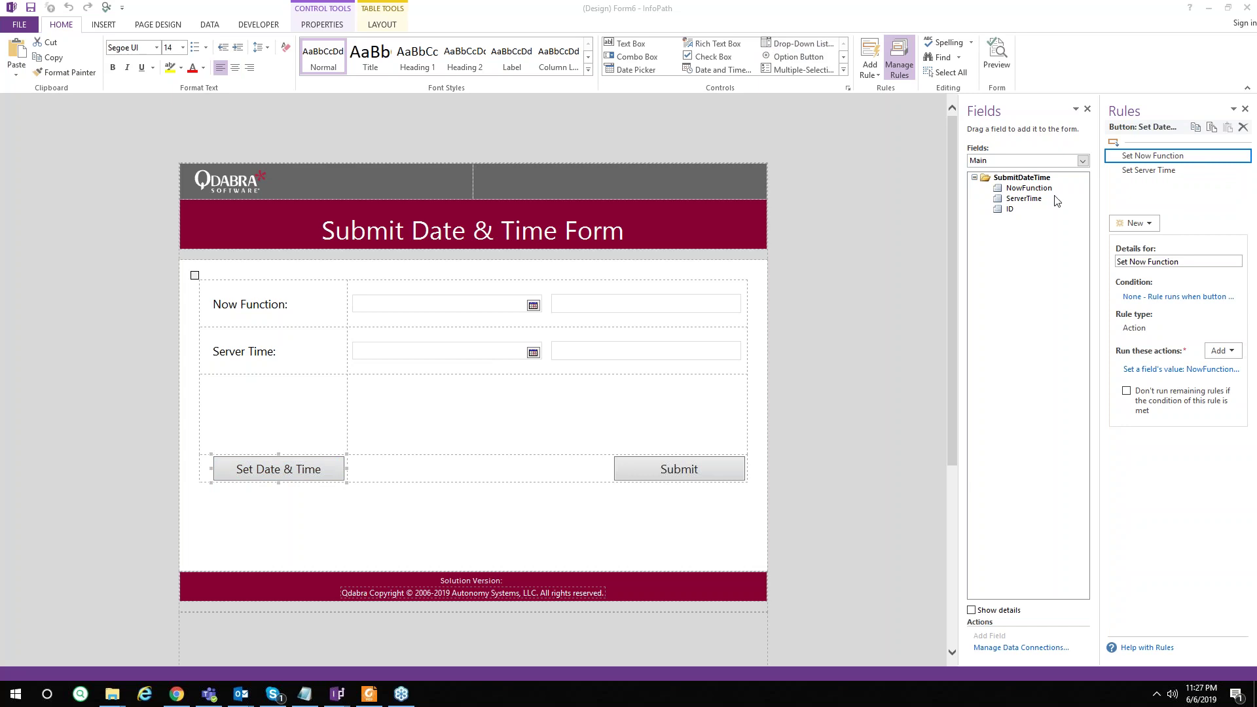
pyautogui.click(1104, 216)
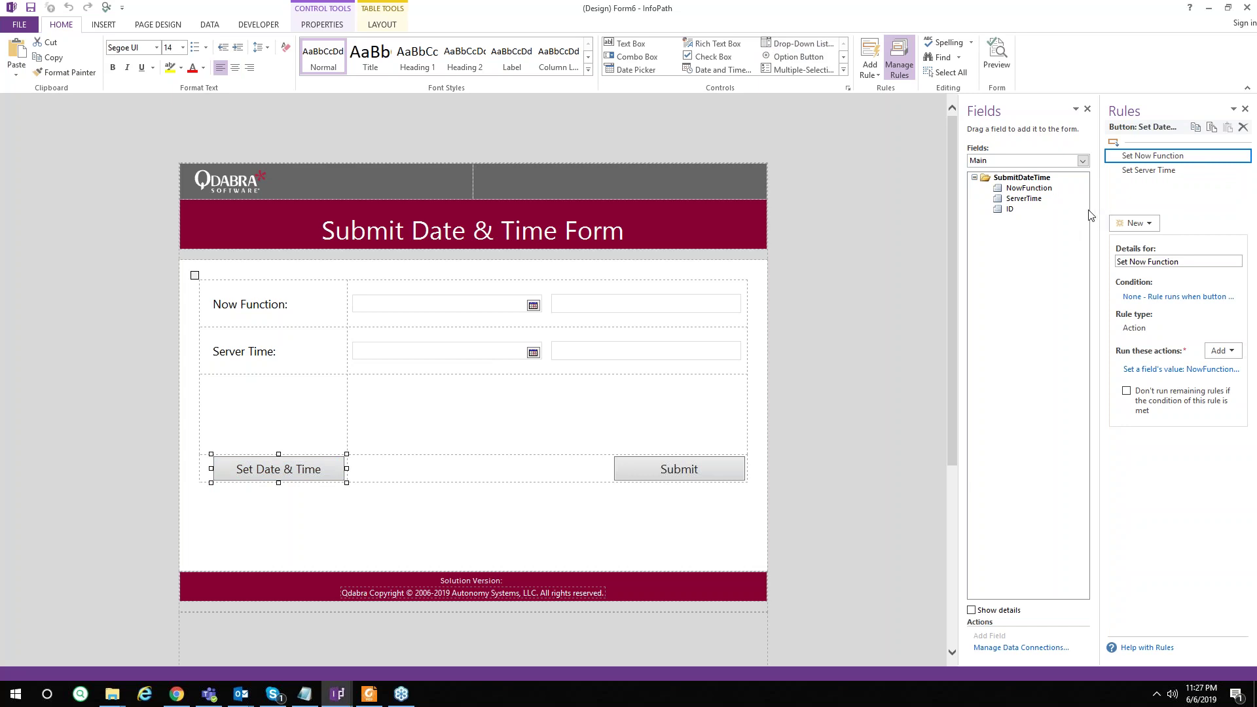
pyautogui.click(1033, 188)
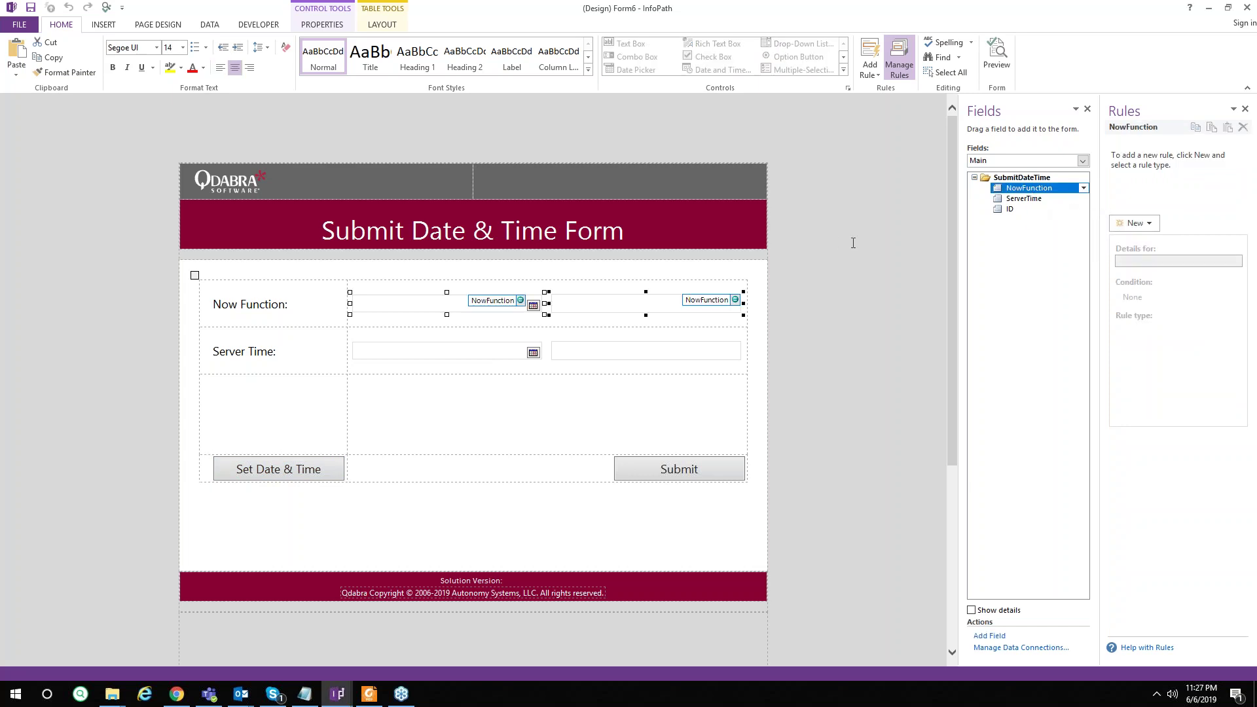
pyautogui.click(326, 473)
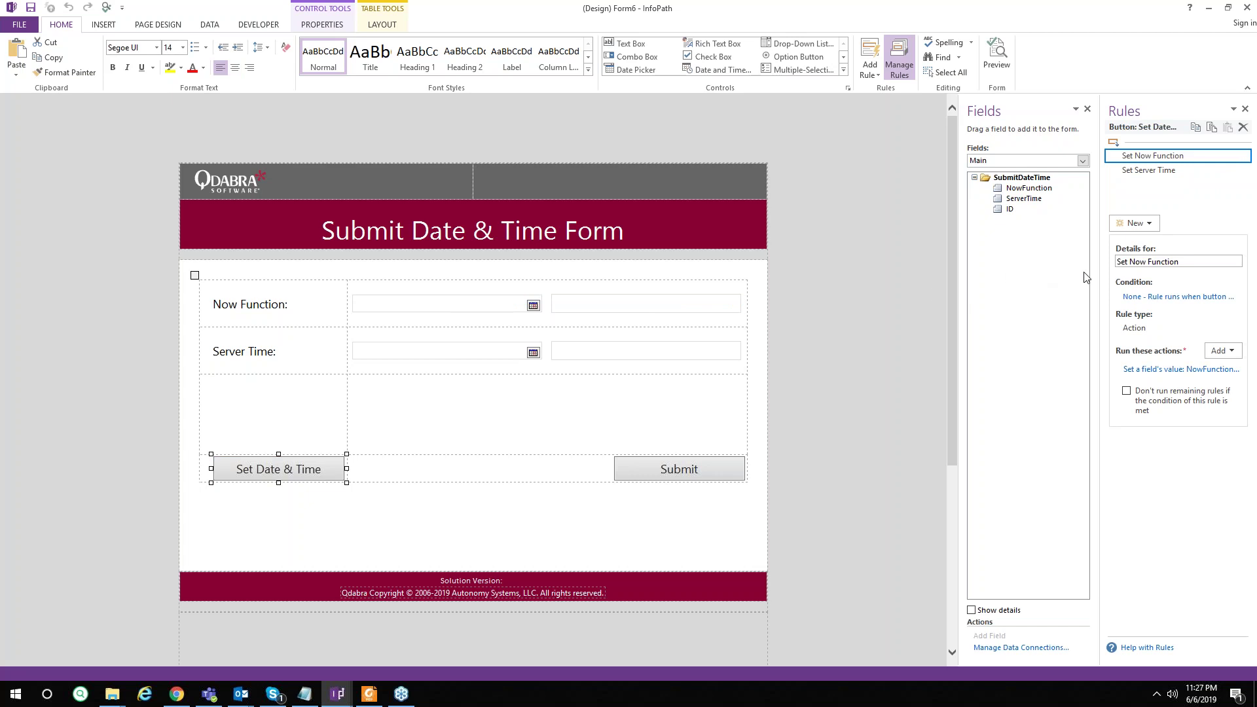
# Inspect the formula in the Set Now Function rule's action and the available functions, leaving the rule unchanged.
pyautogui.moveTo(1099, 275); pyautogui.dragTo(902, 274)
pyautogui.click(949, 369)
pyautogui.click(774, 354)
pyautogui.hotkey('ctrl', 'a')
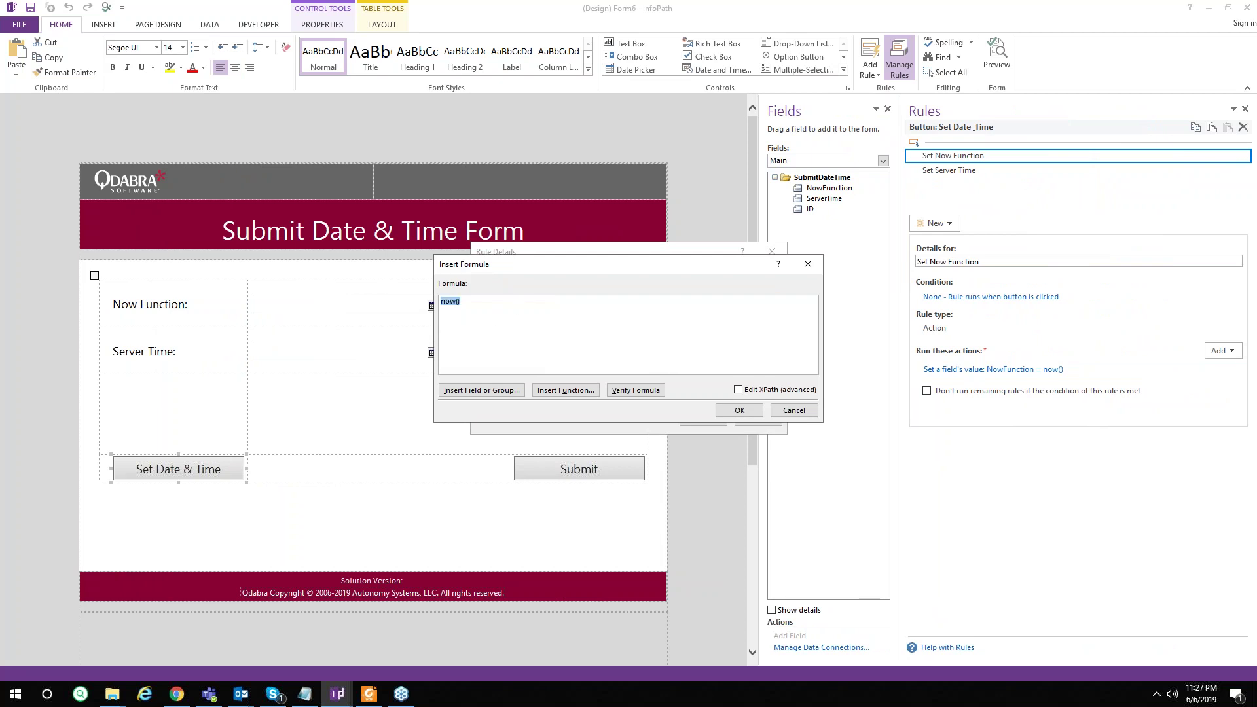
pyautogui.click(548, 326)
pyautogui.click(565, 390)
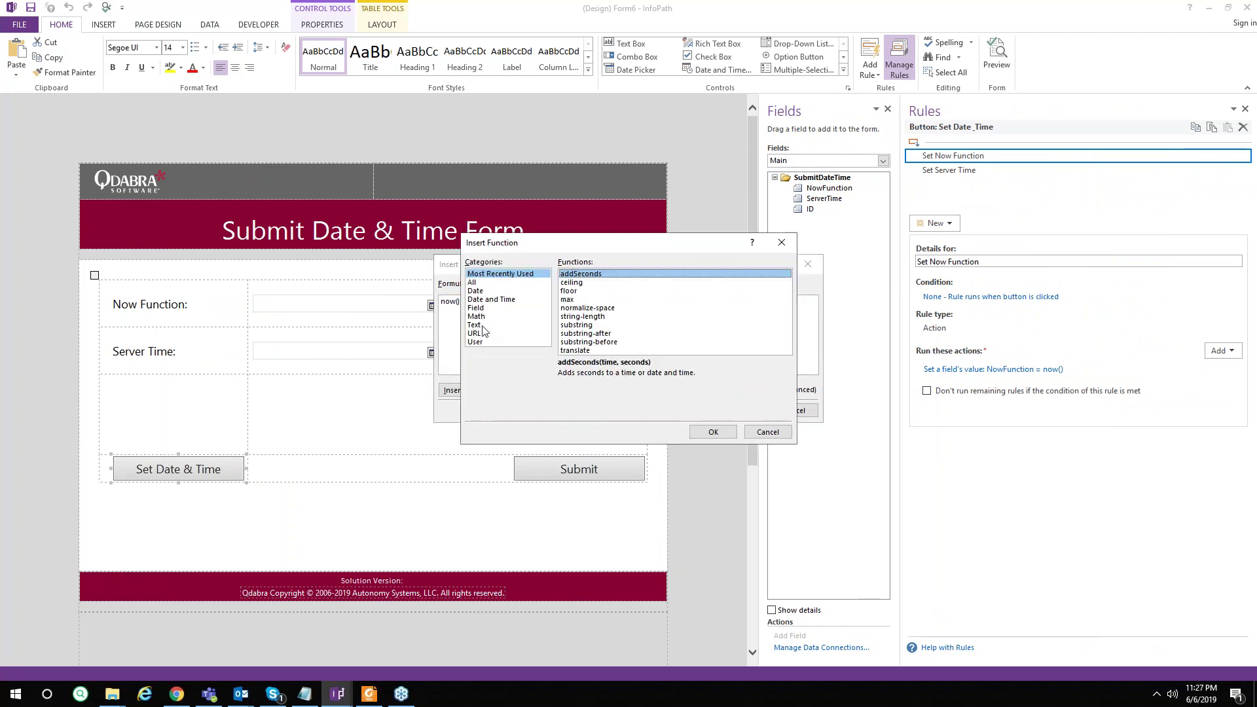
pyautogui.click(767, 432)
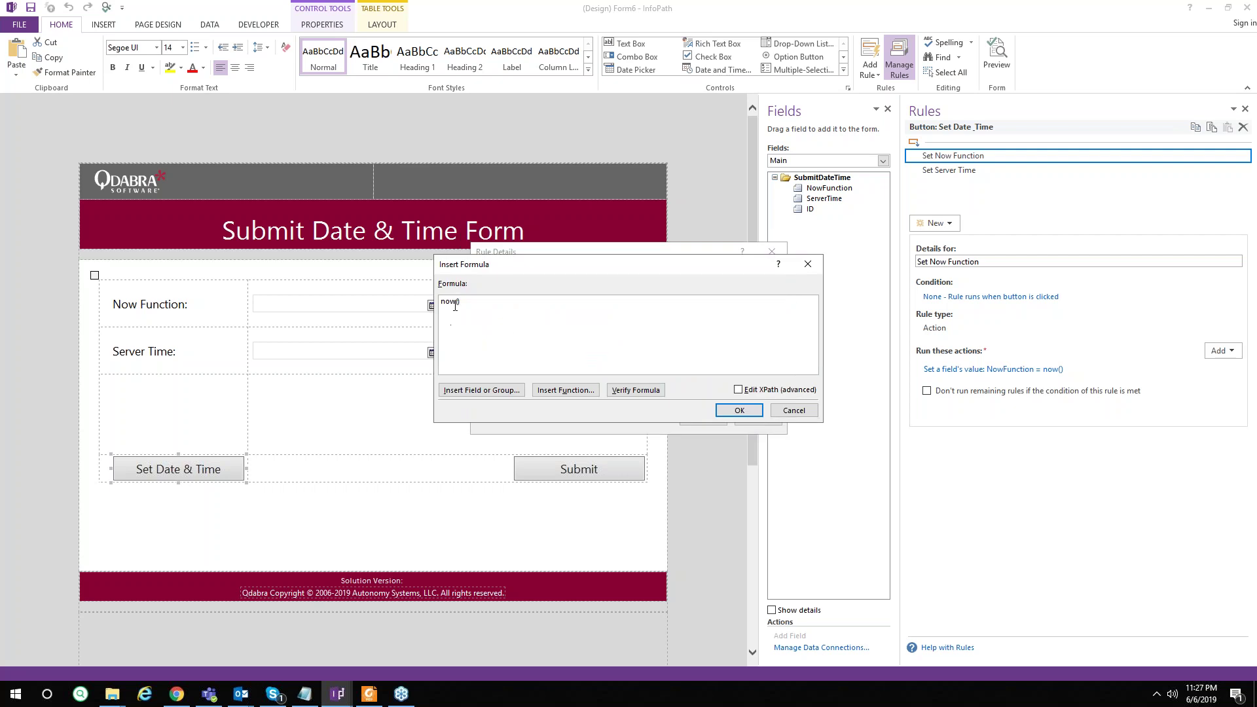
pyautogui.moveTo(473, 303); pyautogui.dragTo(421, 292)
pyautogui.click(792, 411)
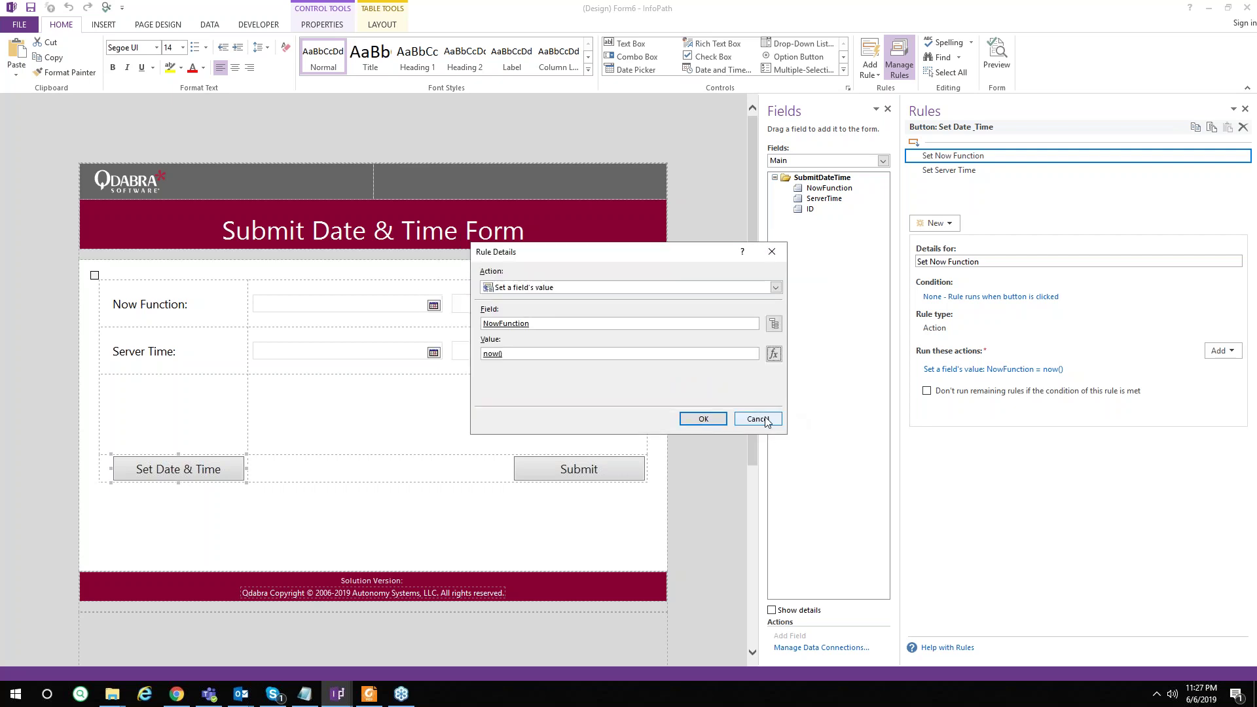
pyautogui.click(757, 419)
# Examine the finishedLoading rule in the QdabraRules secondary data source, including the target field of its LoadScripts action.
pyautogui.click(951, 171)
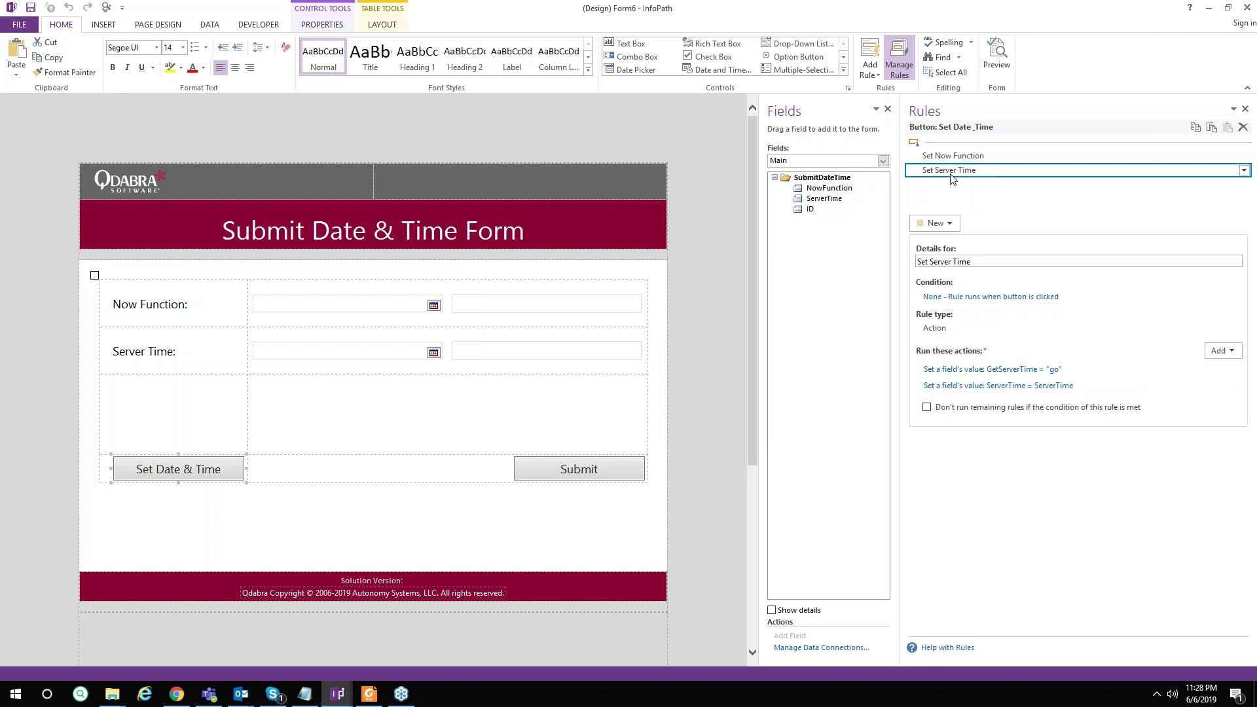
pyautogui.click(865, 164)
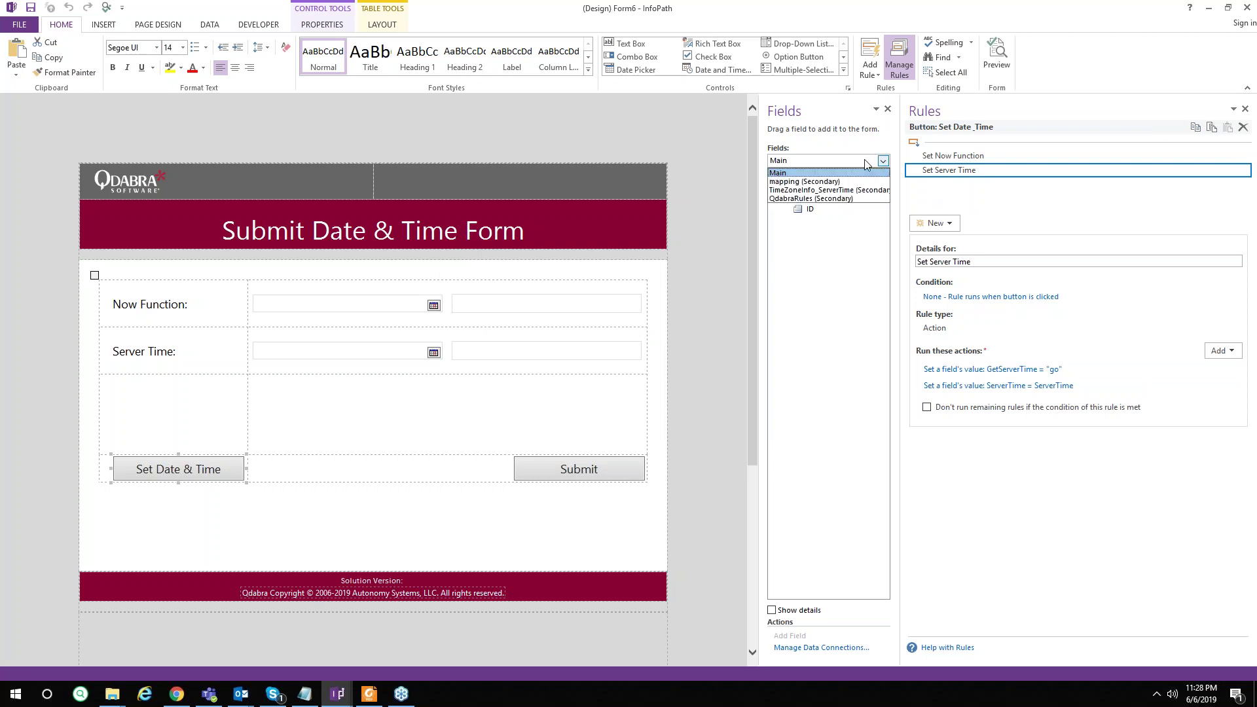
pyautogui.click(844, 198)
pyautogui.click(834, 198)
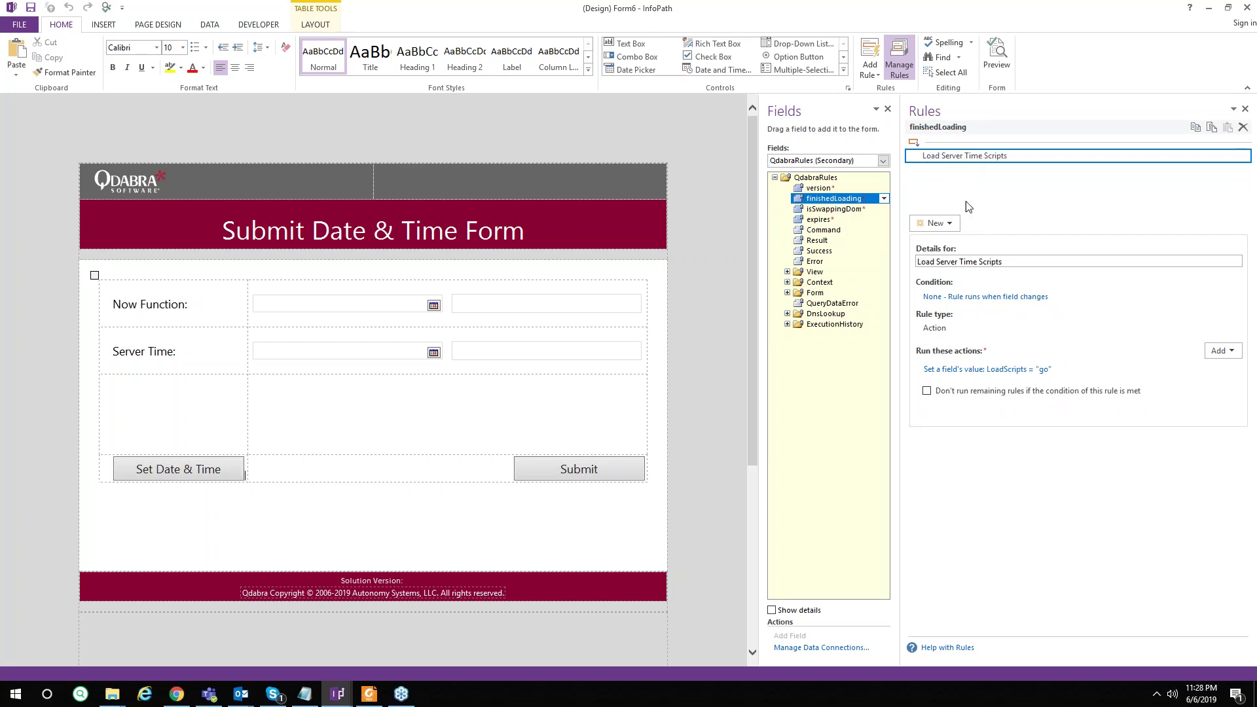
pyautogui.click(1000, 371)
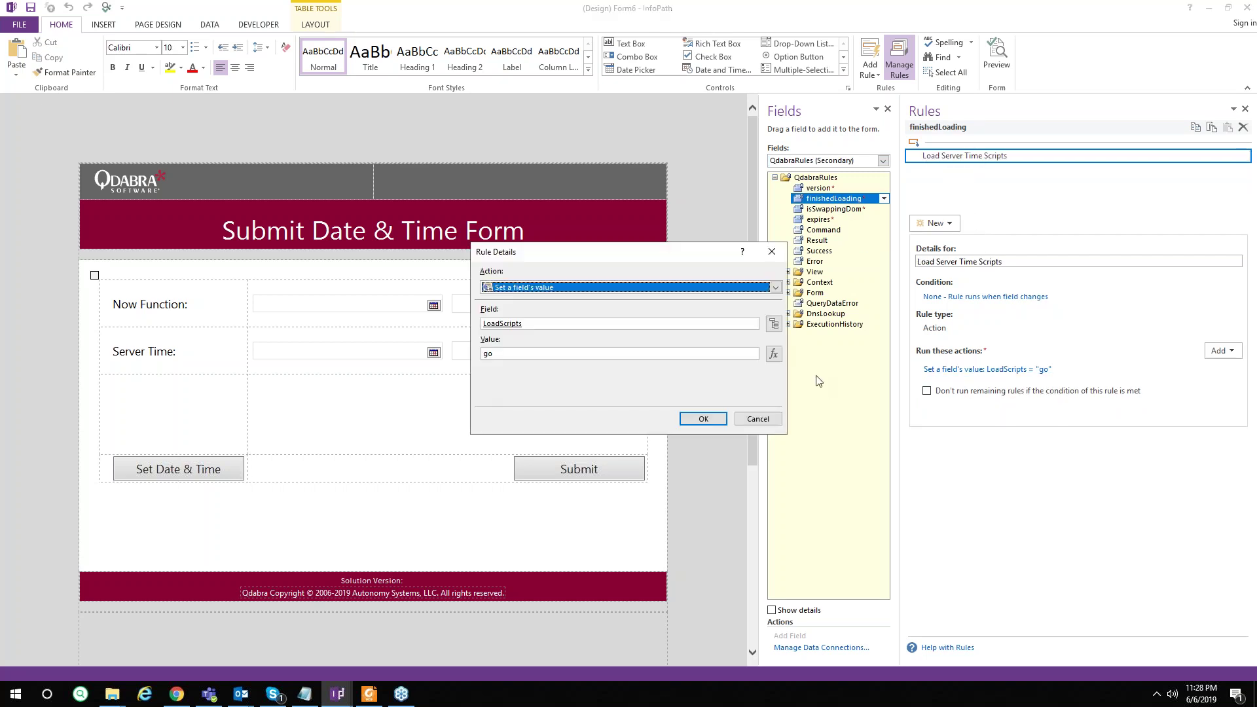
pyautogui.click(774, 323)
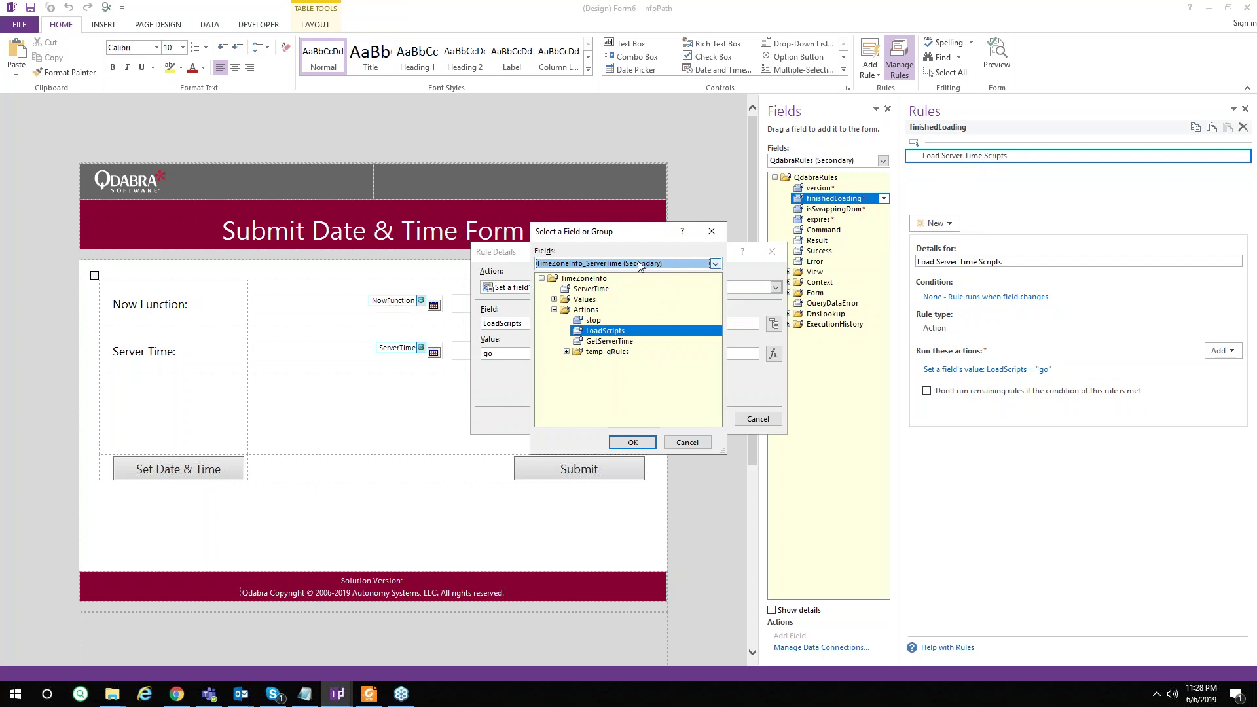
pyautogui.click(710, 441)
pyautogui.click(758, 418)
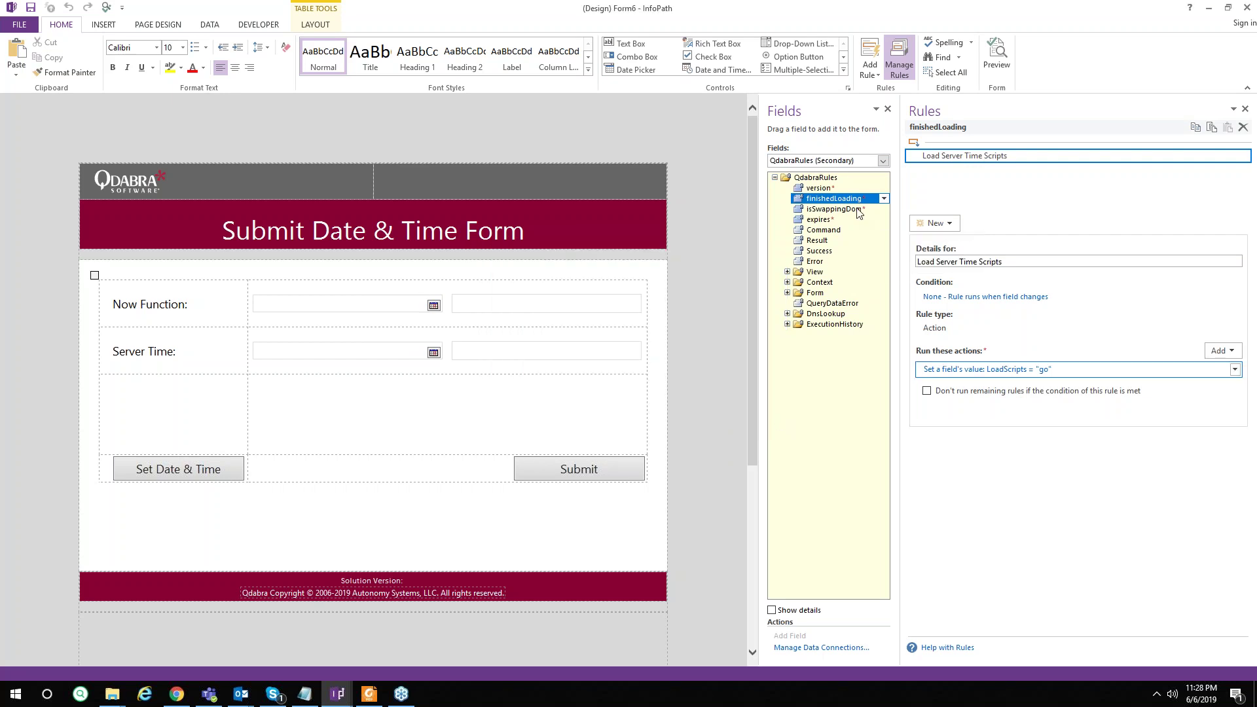
# Show the TimeZoneInfo_ServerTime data source fields and the Set Server Time rule of the Set Date & Time button.
pyautogui.click(883, 160)
pyautogui.click(792, 195)
pyautogui.click(216, 467)
pyautogui.click(998, 172)
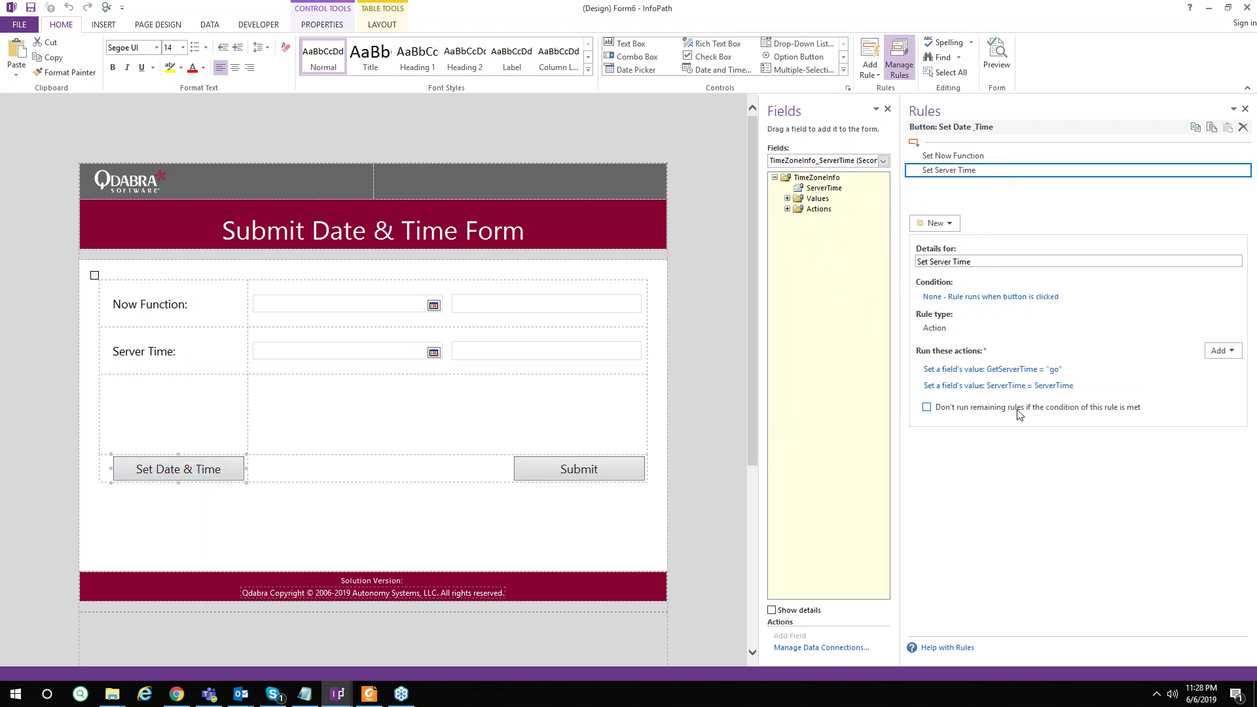
# Inspect the GetServerTime action of the Set Server Time rule and its target field in the data source.
pyautogui.click(1012, 369)
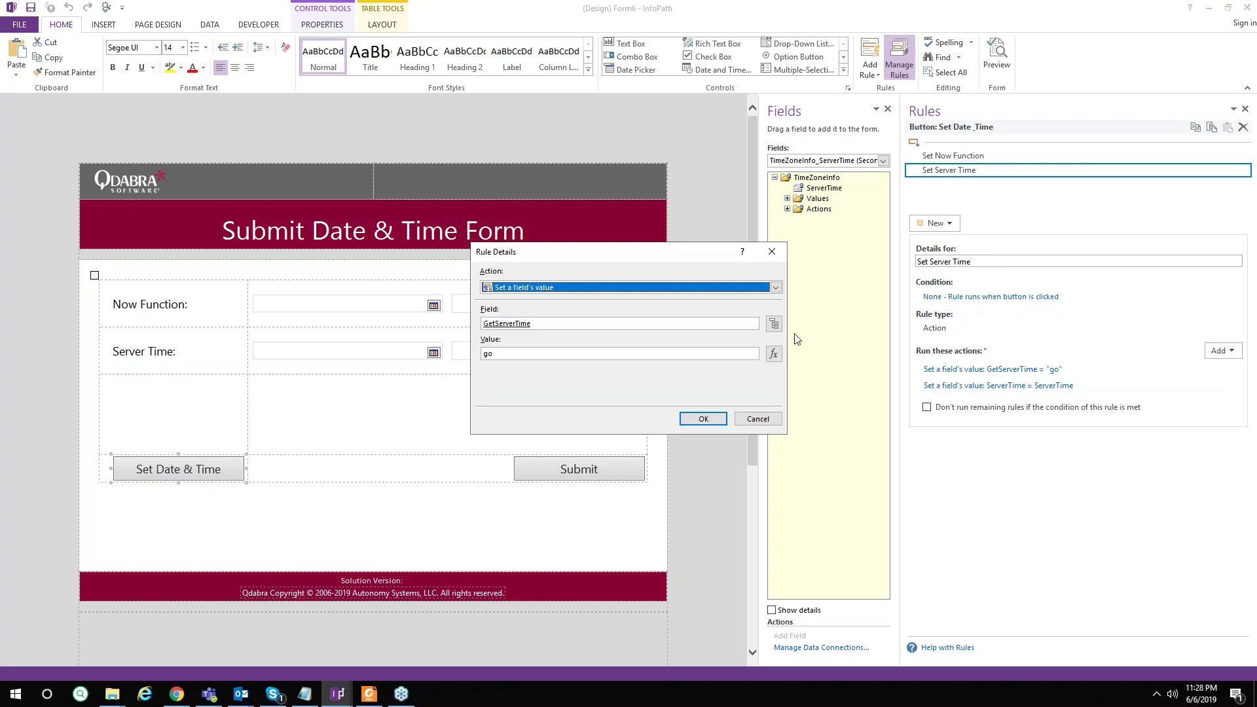
pyautogui.click(758, 419)
pyautogui.click(945, 370)
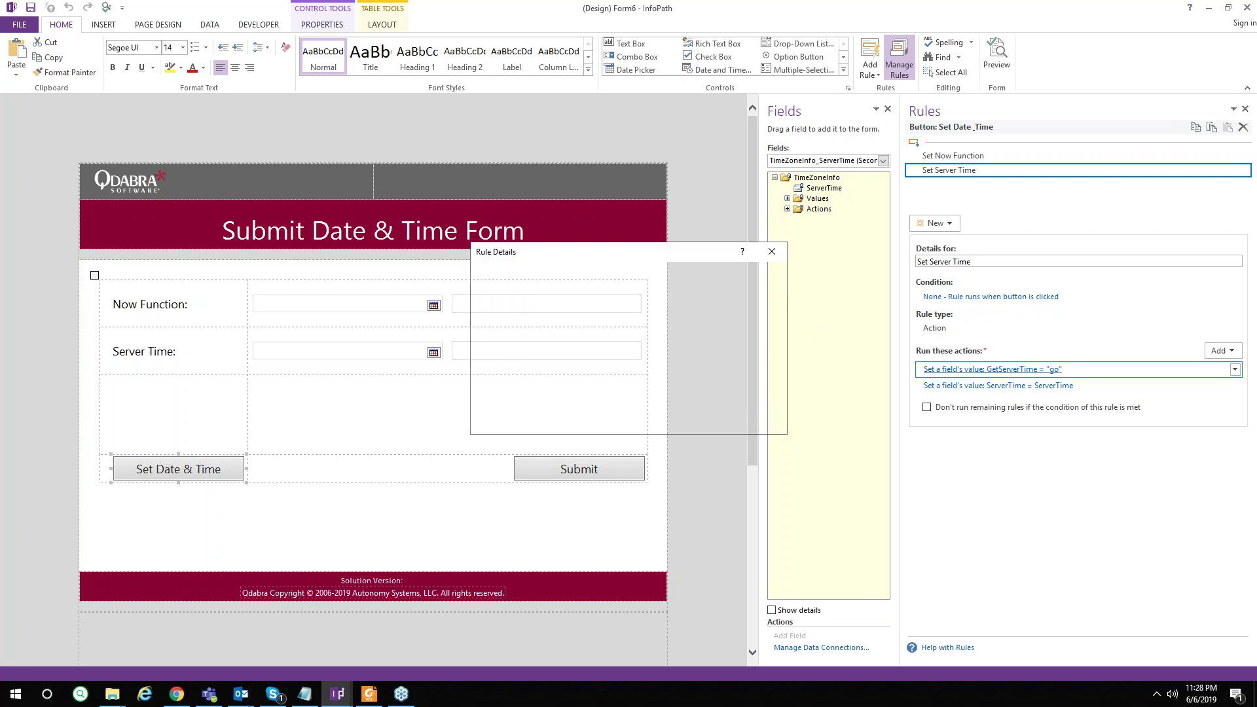
pyautogui.click(773, 323)
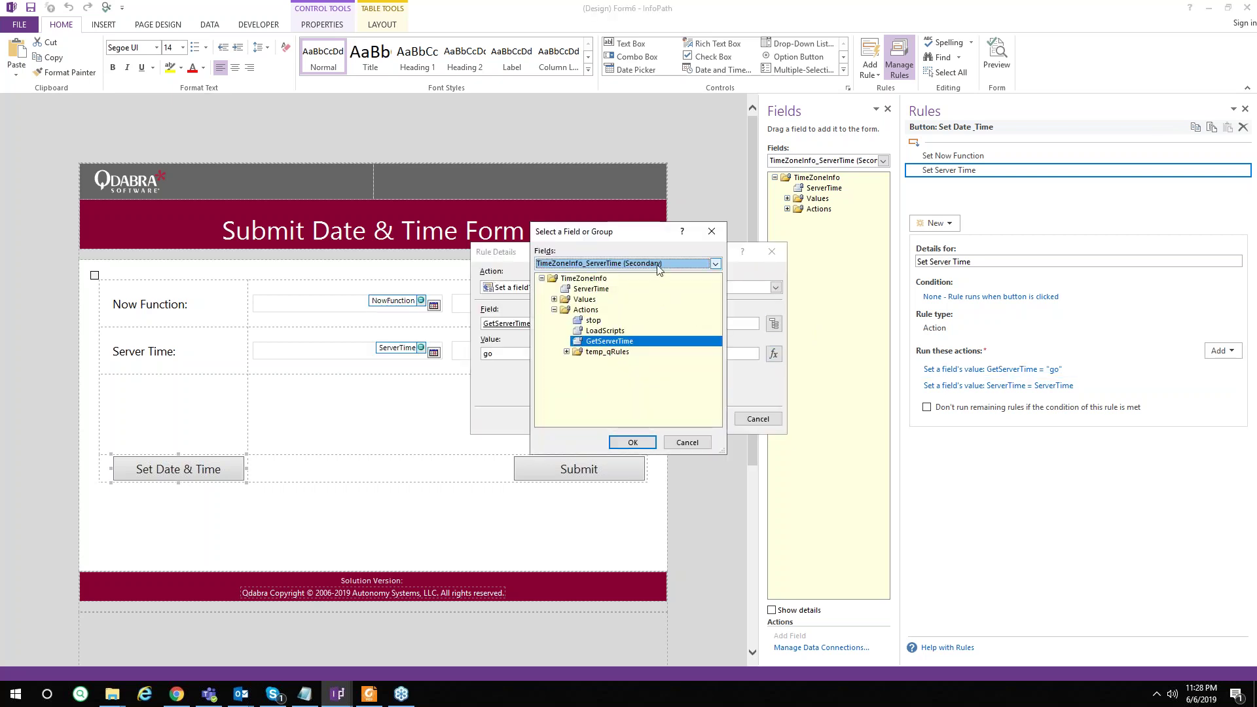
pyautogui.click(687, 443)
pyautogui.click(757, 419)
# Inspect the ServerTime action of the Set Server Time rule, including the field supplying its value and its target field in the Main data source.
pyautogui.click(955, 385)
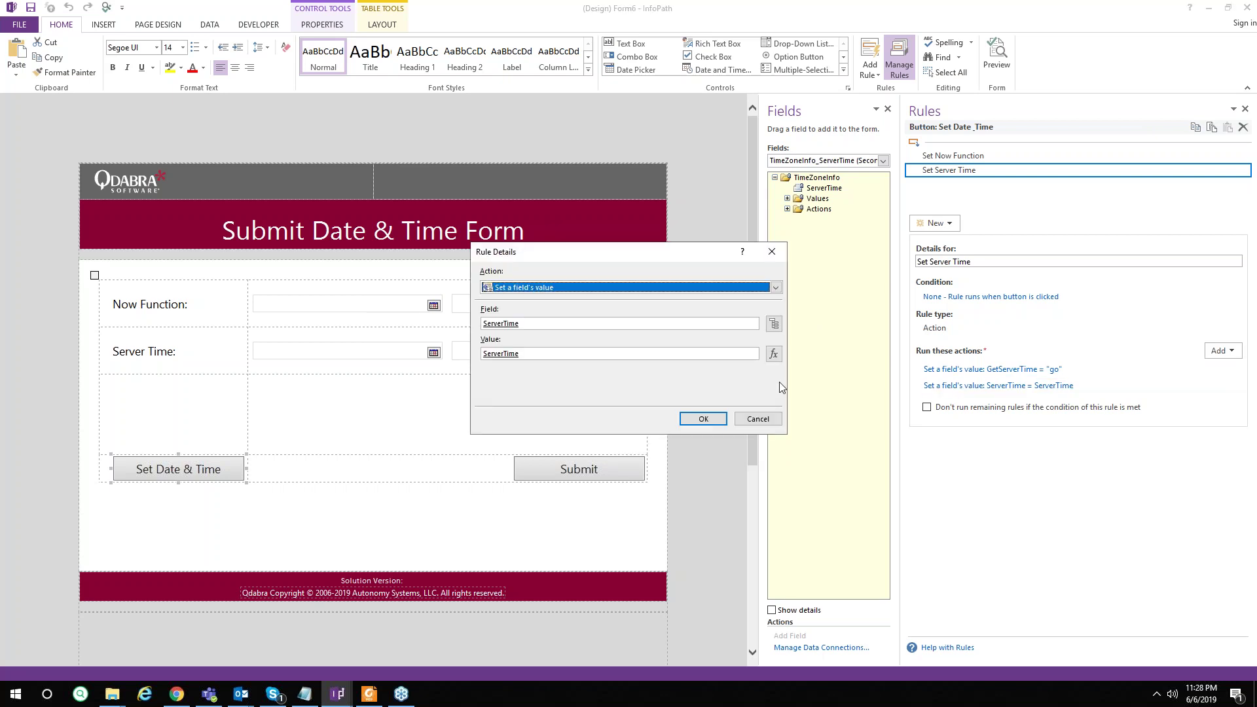
pyautogui.click(774, 353)
pyautogui.doubleClick(477, 303)
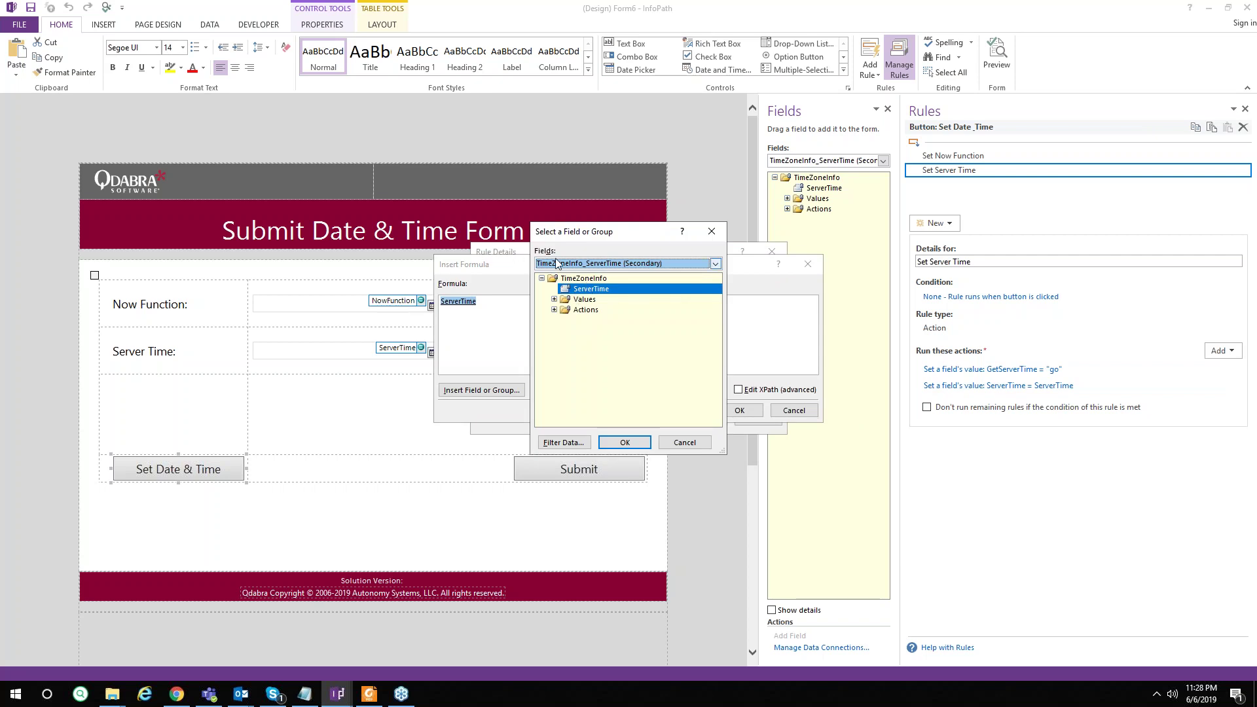
pyautogui.click(684, 442)
pyautogui.click(794, 410)
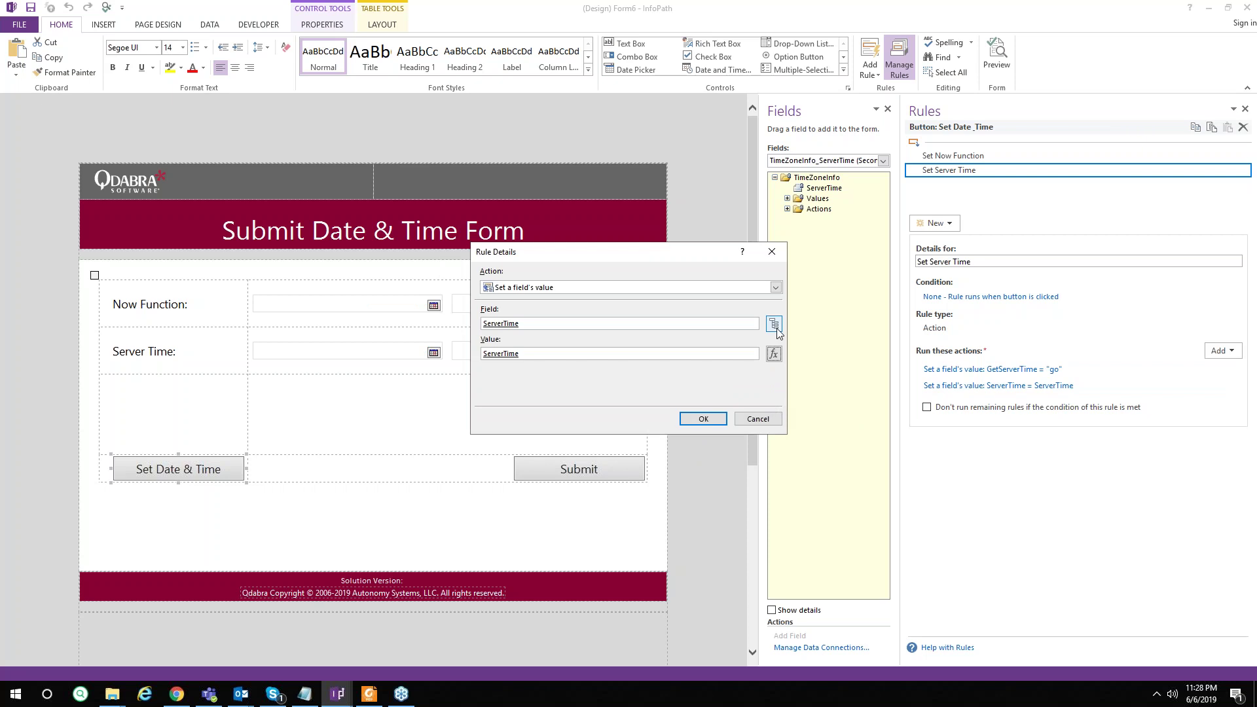
pyautogui.click(773, 323)
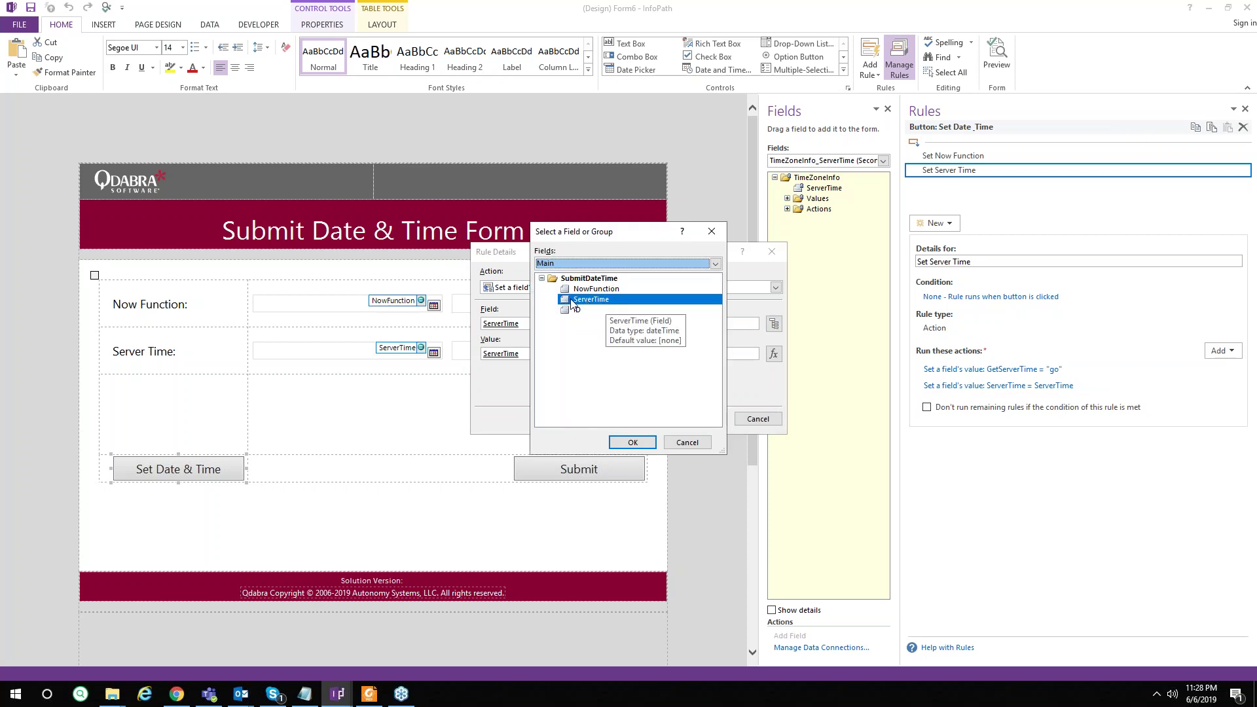
pyautogui.click(632, 443)
pyautogui.click(710, 419)
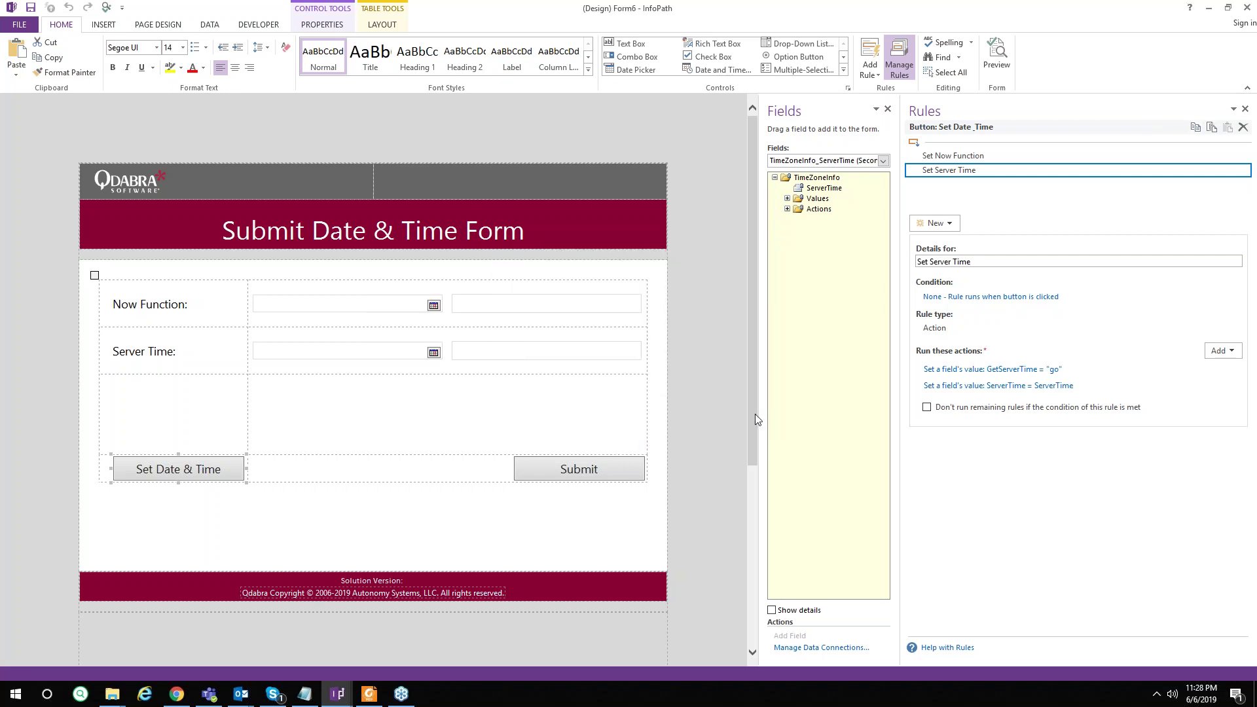
# Switch to the Submit Date & Time Form in Chrome, reload it, and fill in the current date and time values.
pyautogui.click(1208, 8)
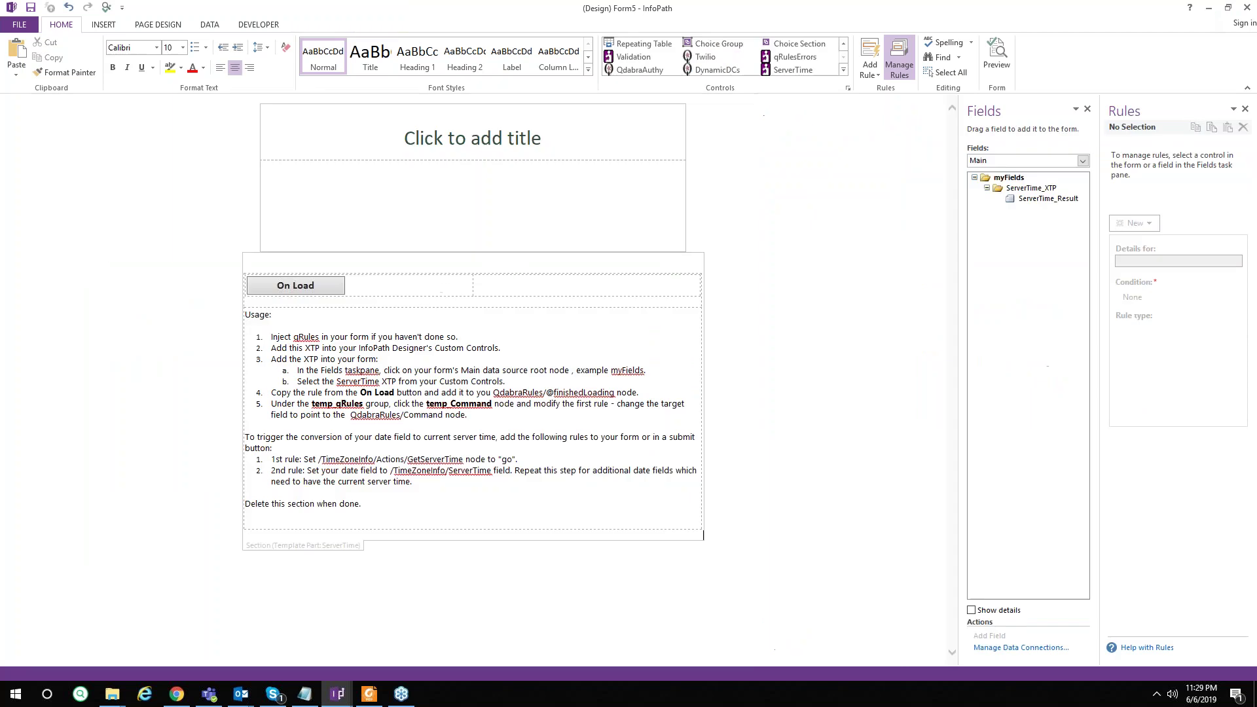
pyautogui.click(1208, 8)
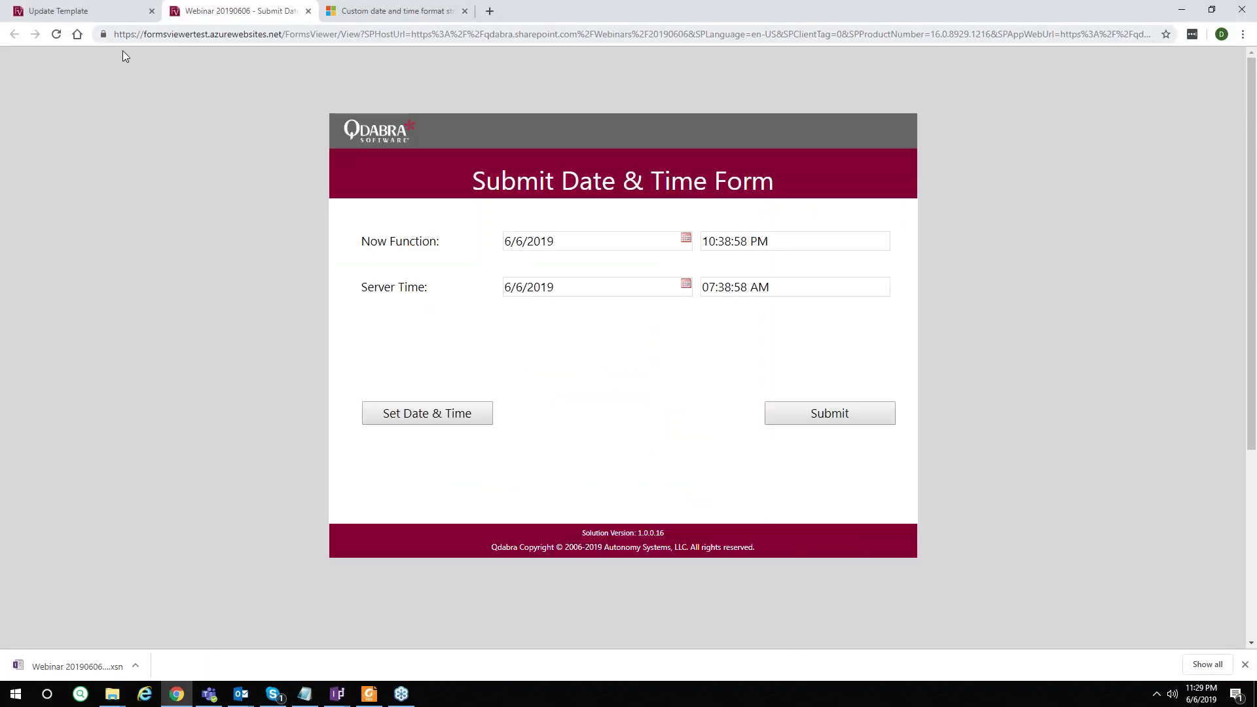
pyautogui.click(57, 34)
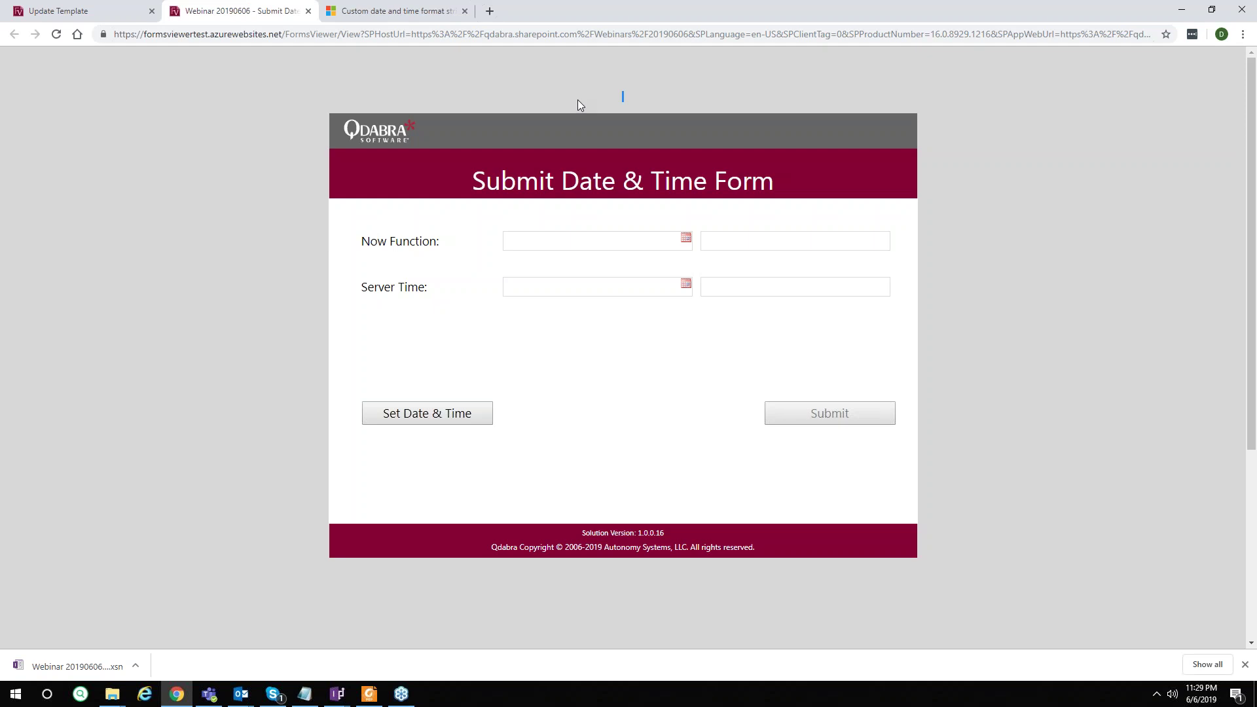
pyautogui.click(451, 414)
# Return to the Form6 design in InfoPath and show the finishedLoading rule in the QdabraRules secondary data source.
pyautogui.moveTo(337, 692)
pyautogui.click(478, 639)
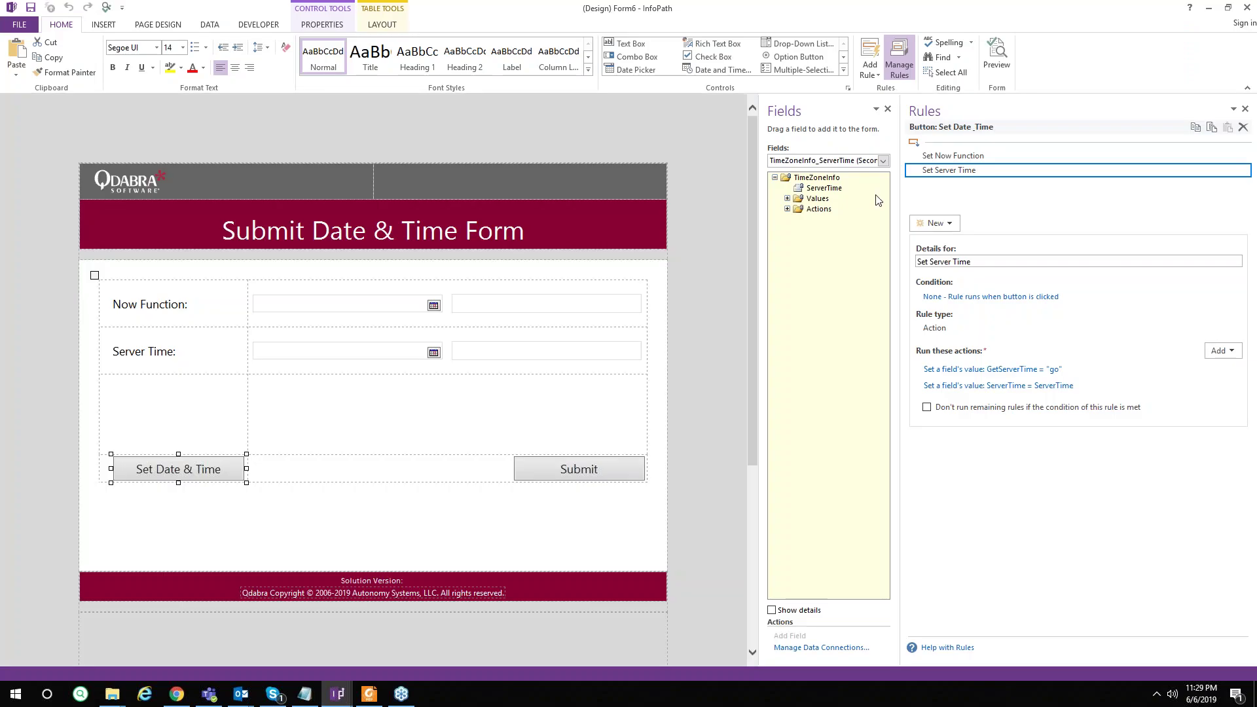
pyautogui.click(821, 160)
pyautogui.click(823, 196)
pyautogui.click(823, 198)
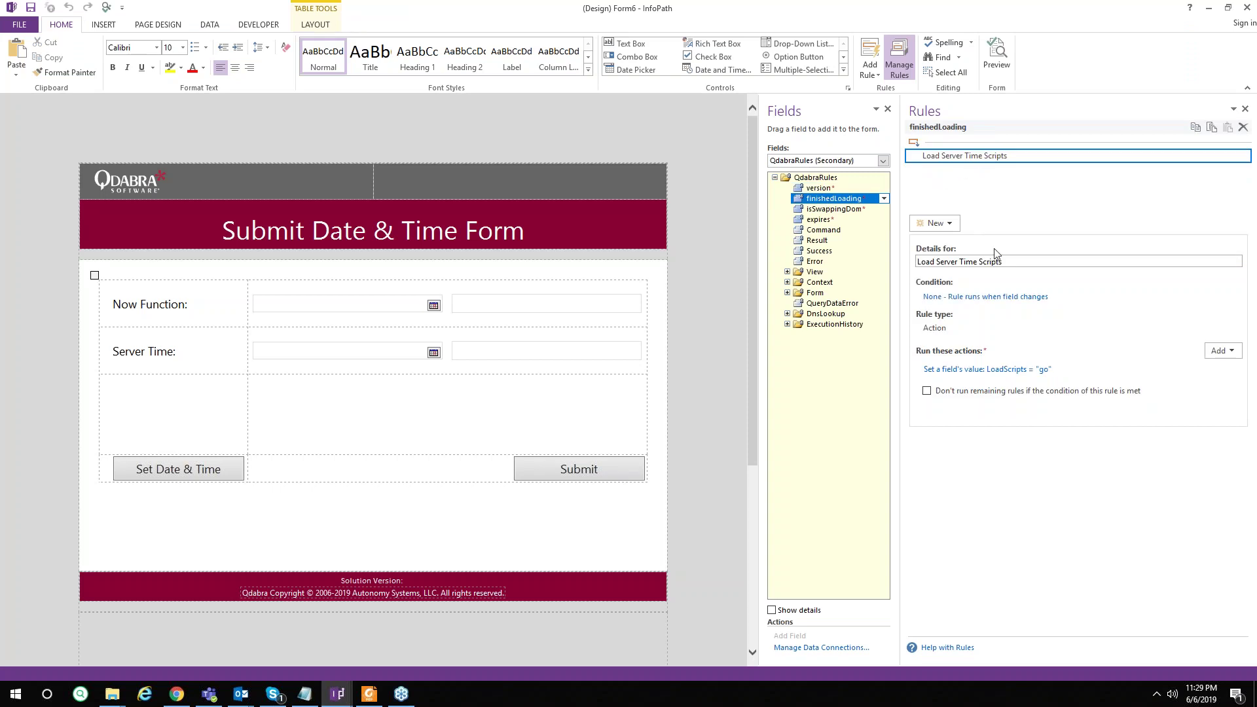
# Show the Load Scripts rule of the LoadScripts field in TimeZoneInfo_ServerTime and widen the Rules pane so its actions are fully readable.
pyautogui.click(826, 160)
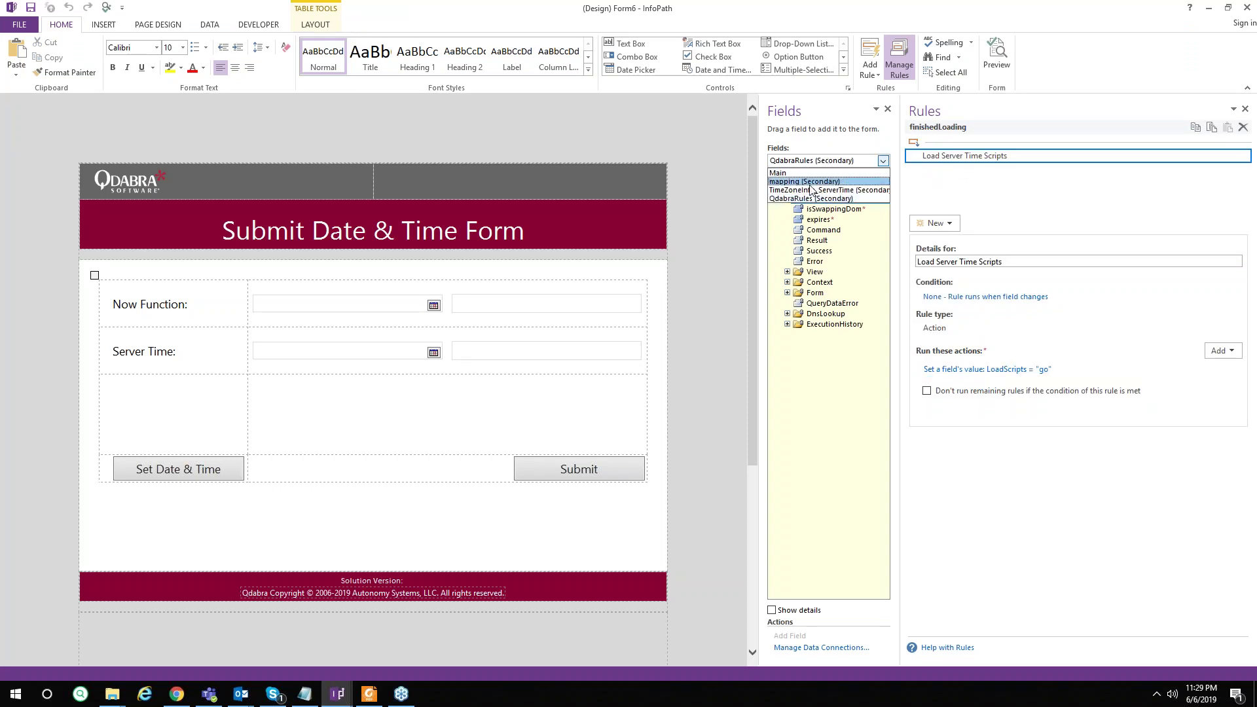
pyautogui.click(810, 189)
pyautogui.click(787, 209)
pyautogui.click(837, 229)
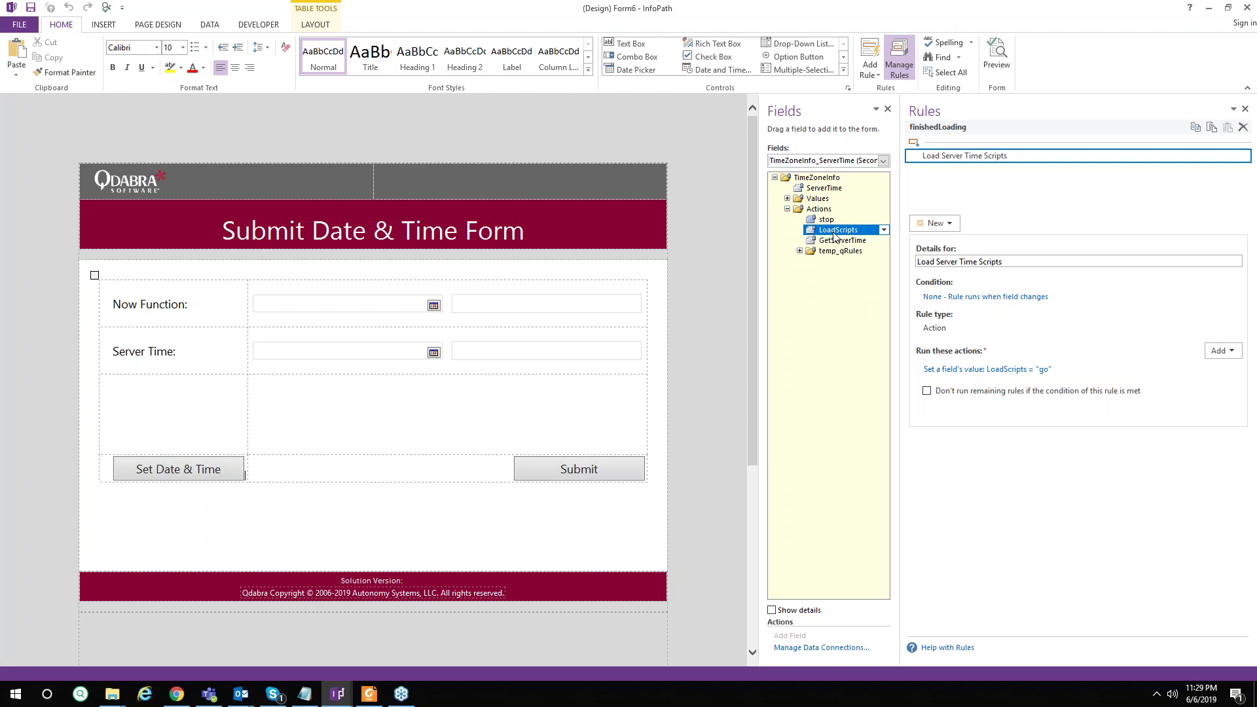
pyautogui.click(943, 184)
pyautogui.moveTo(901, 423); pyautogui.dragTo(661, 411)
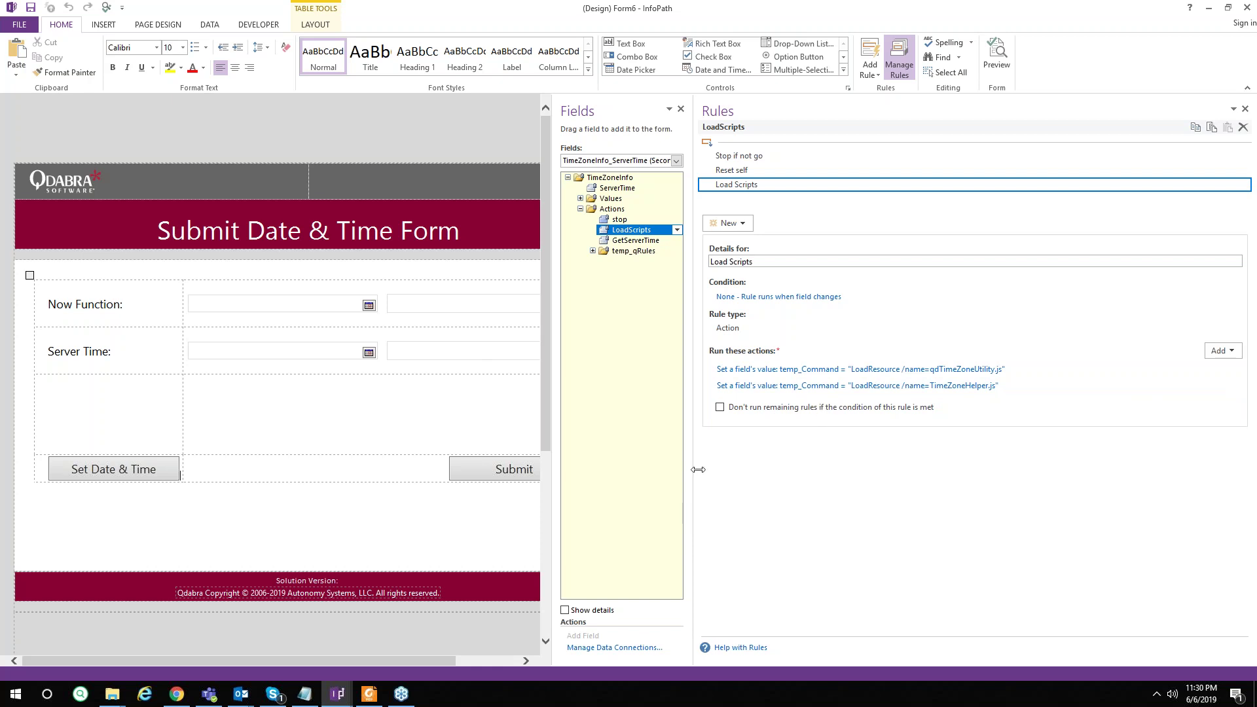
# Open qdTimeZoneUtility.js in Notepad++ and read through its server time, time zone offset and date formatting functions.
pyautogui.click(112, 694)
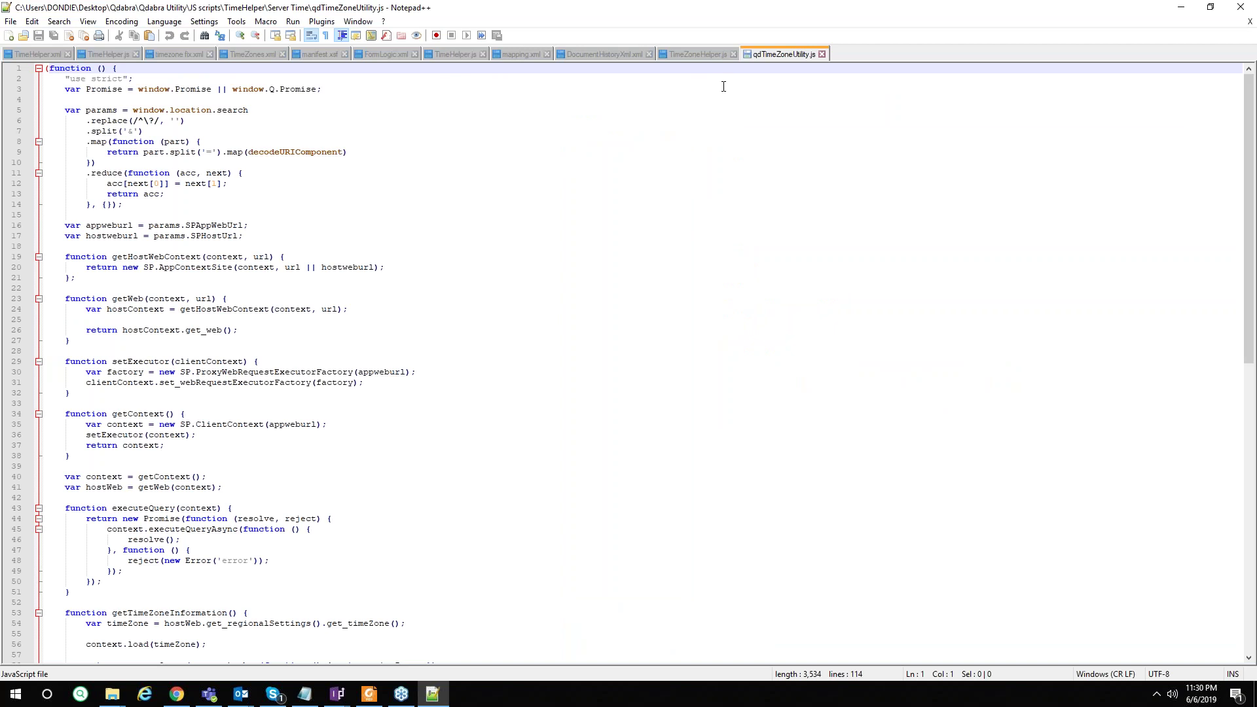
pyautogui.click(714, 385)
pyautogui.click(634, 204)
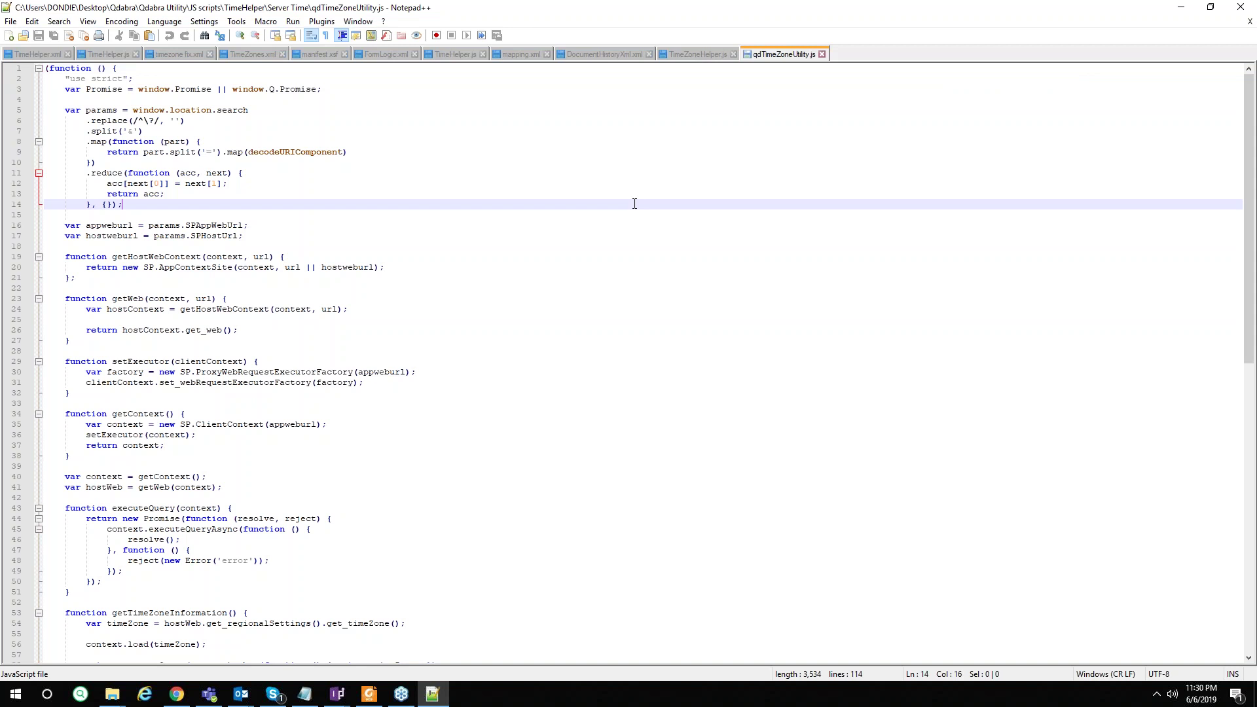
pyautogui.click(619, 154)
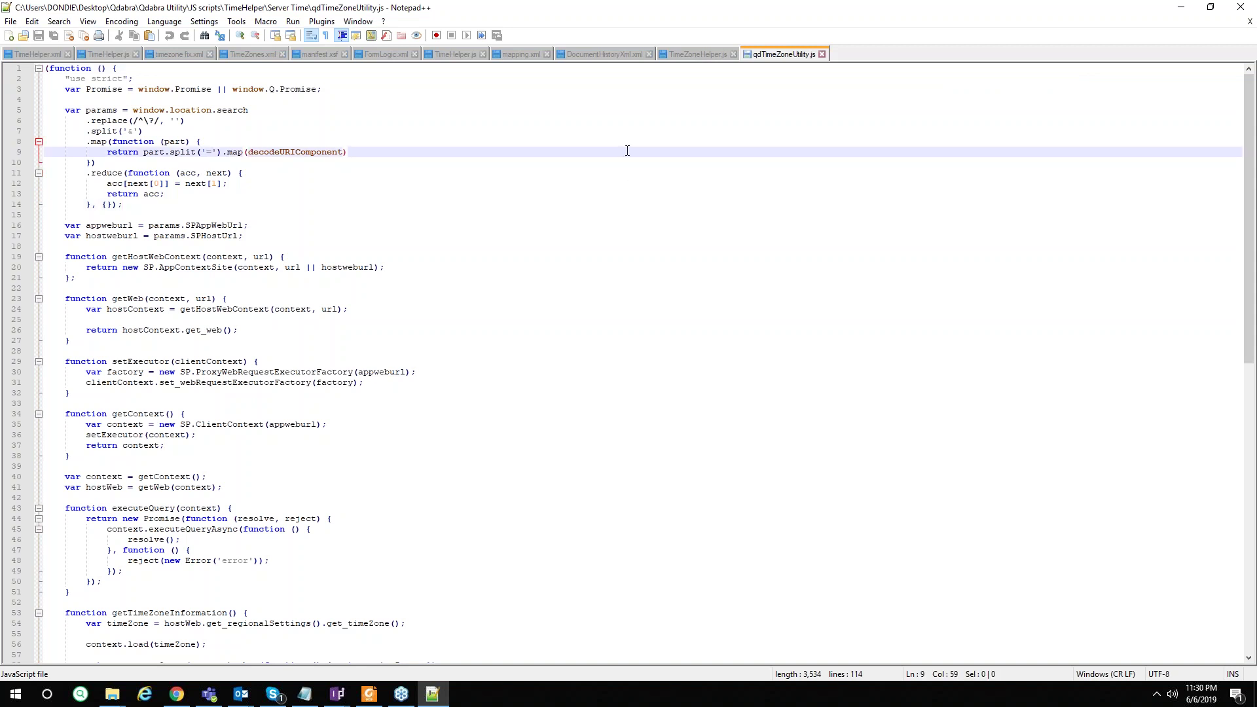
pyautogui.scroll(-1, 627, 151)
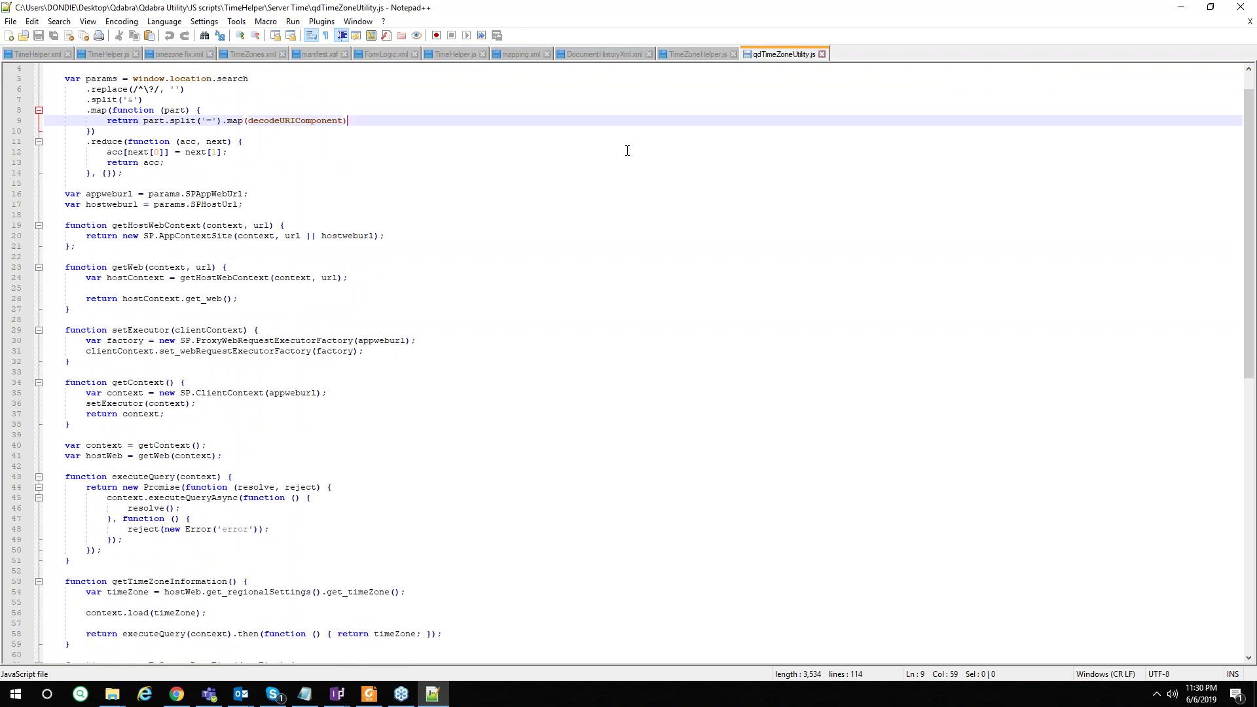
pyautogui.scroll(1, 627, 150)
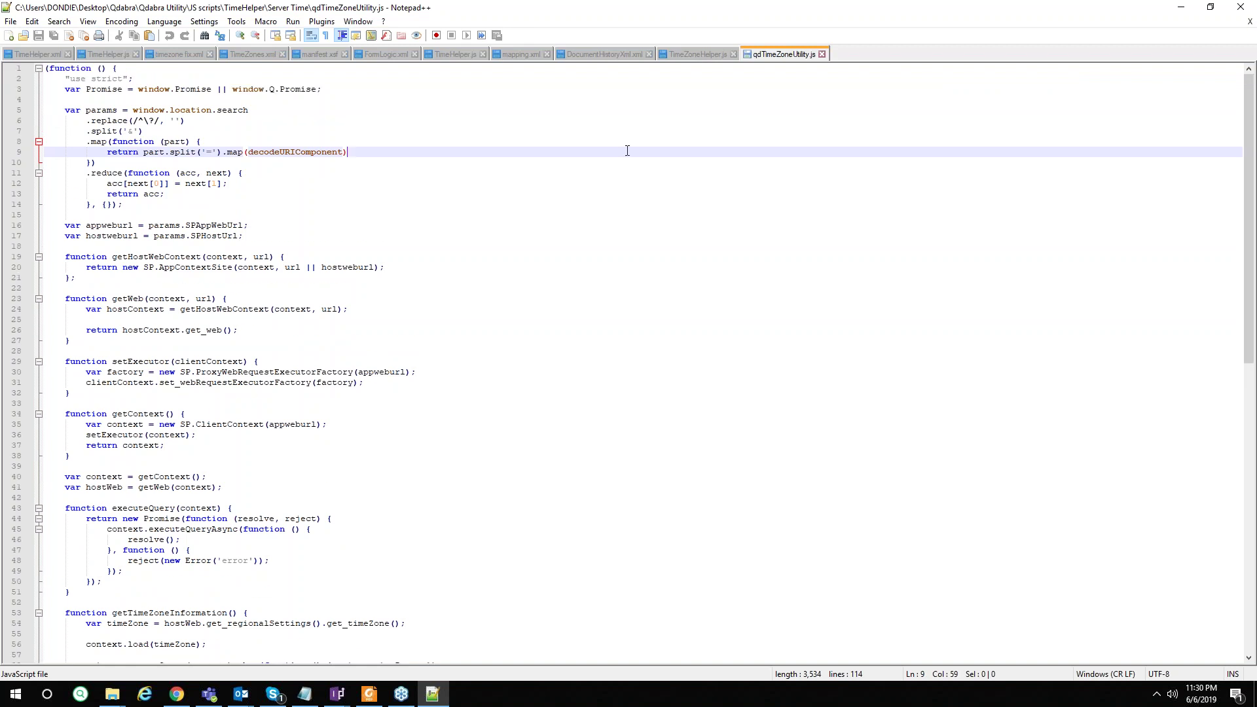
pyautogui.scroll(-5, 627, 150)
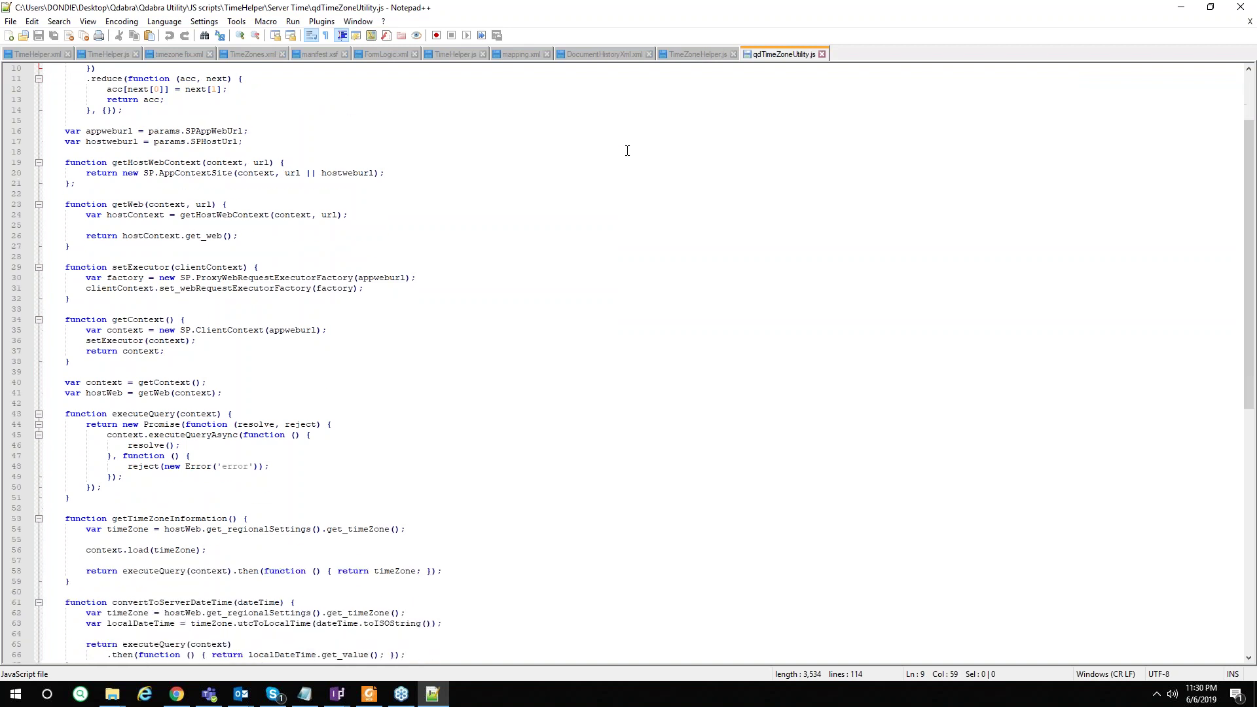
pyautogui.scroll(-4, 627, 151)
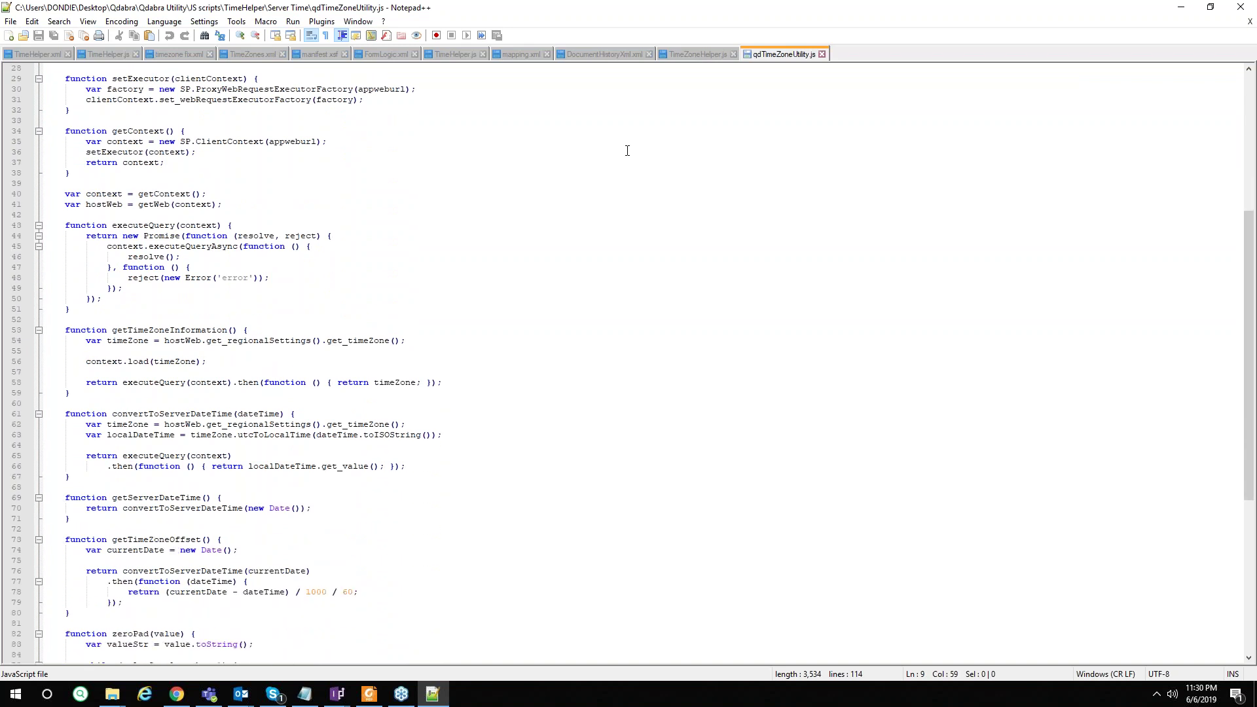
pyautogui.scroll(-4, 627, 151)
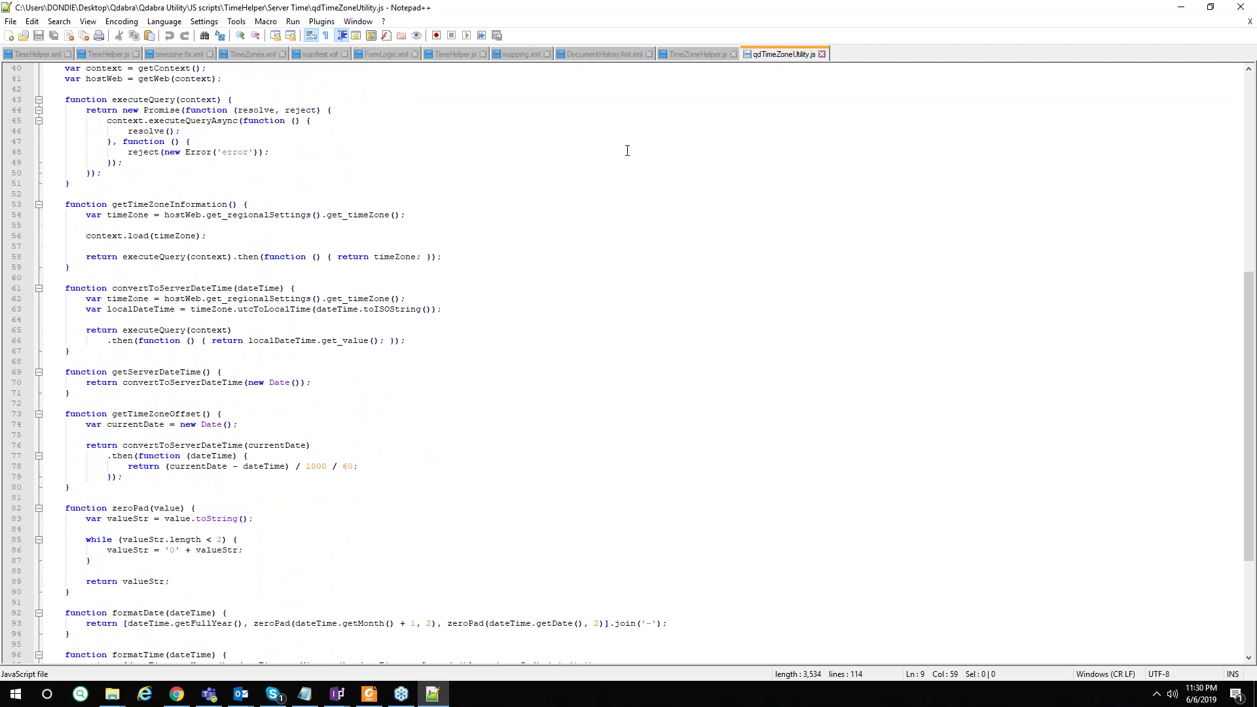
pyautogui.scroll(-2, 627, 151)
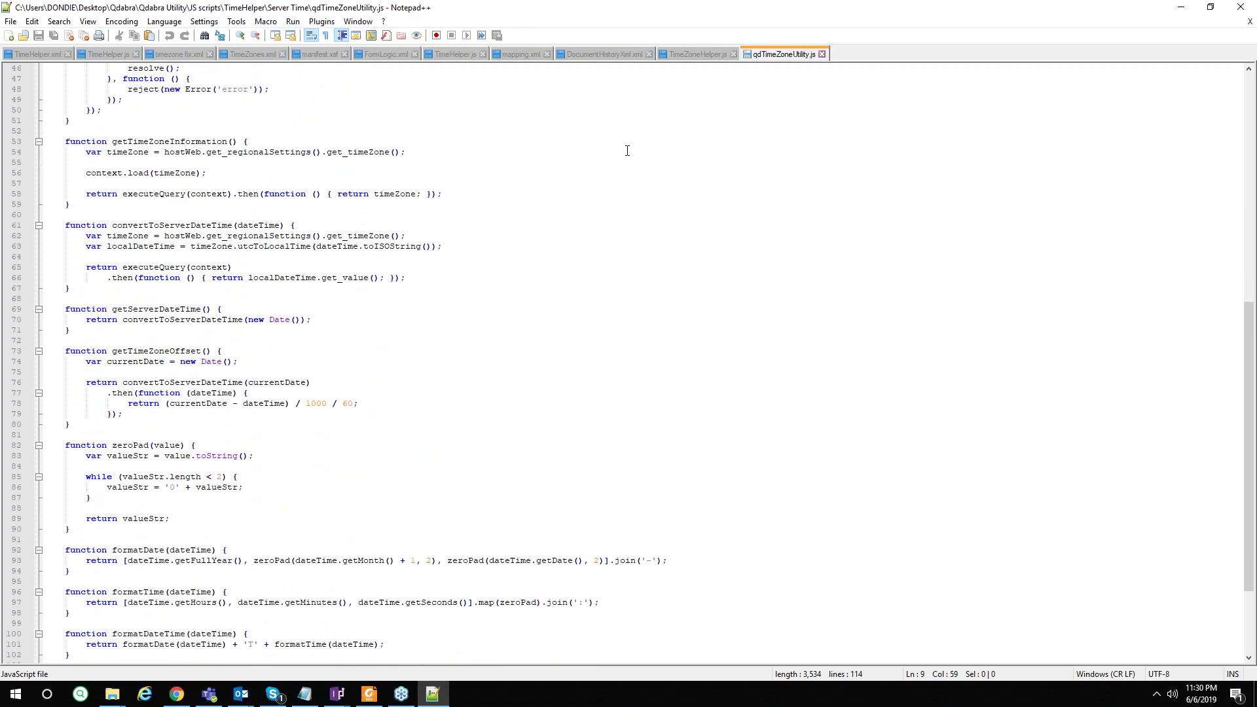
pyautogui.scroll(-4, 627, 151)
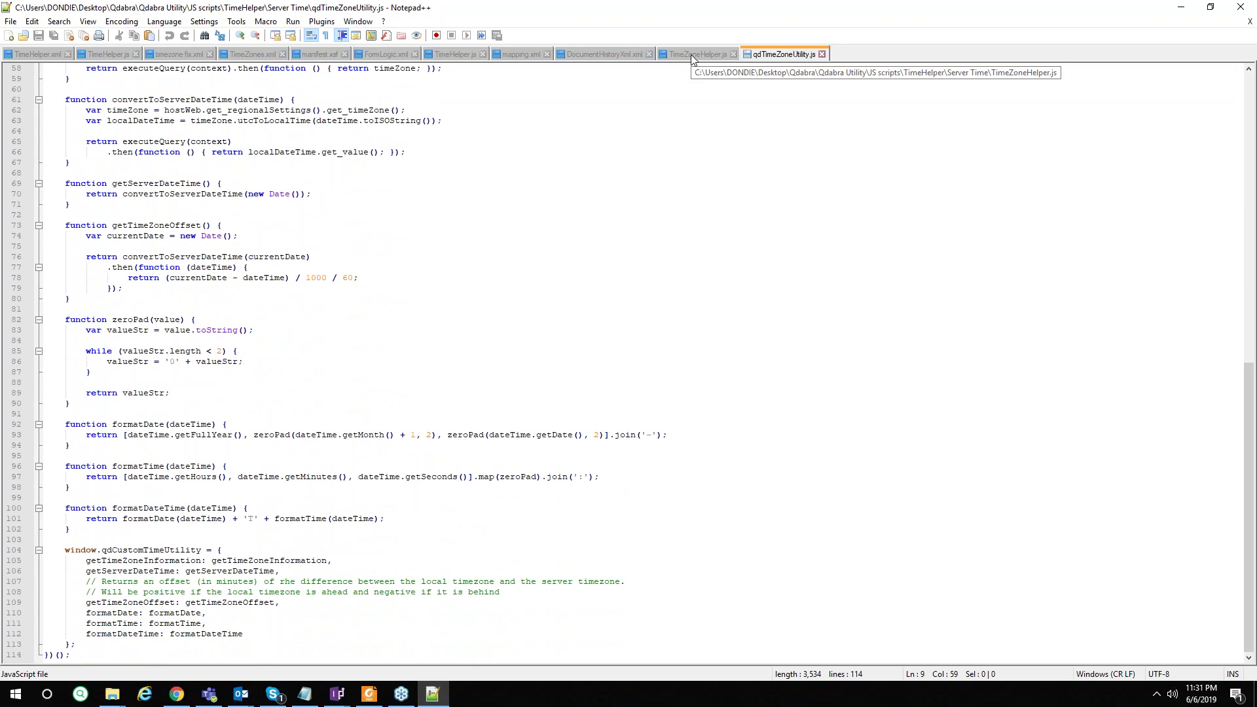
# View the TimeZoneHelper.js script and return to the getTimeZoneOffset function in qdTimeZoneUtility.js.
pyautogui.click(693, 57)
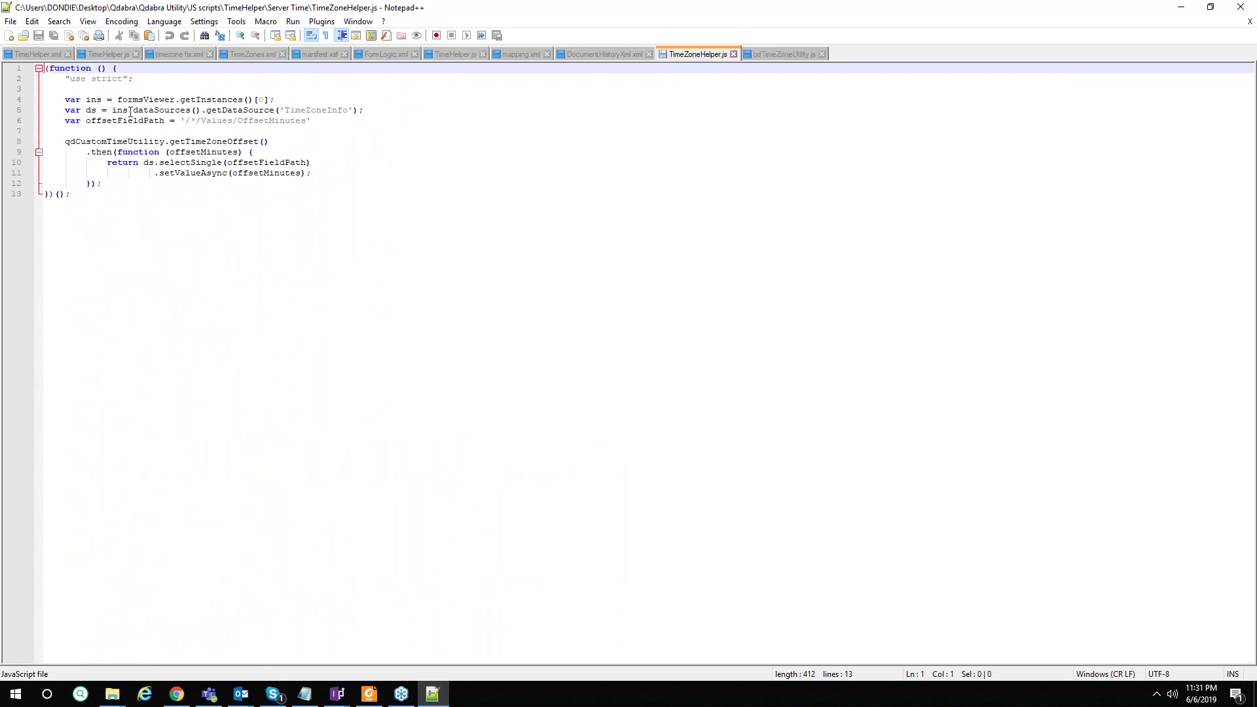
pyautogui.click(779, 54)
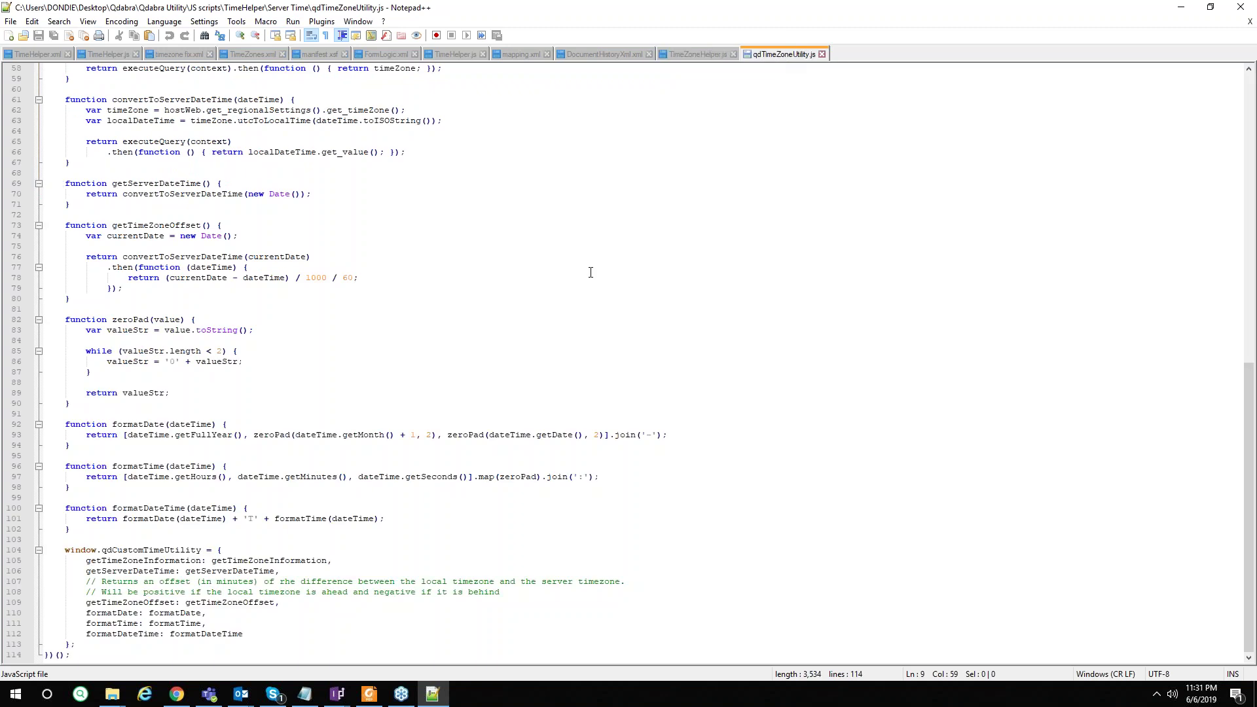
pyautogui.scroll(6, 533, 299)
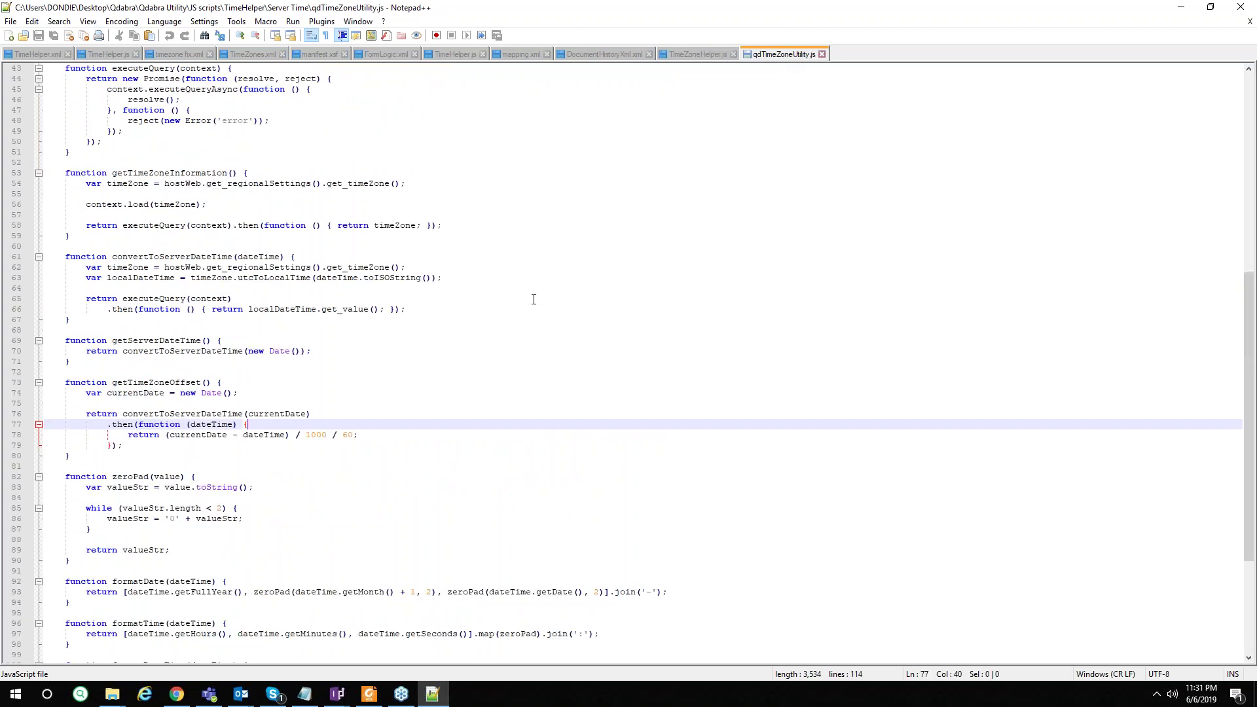
# Return to the Submit Date & Time Form in Chrome and refresh its Now Function and Server Time values.
pyautogui.hotkey('alt', 'Tab')
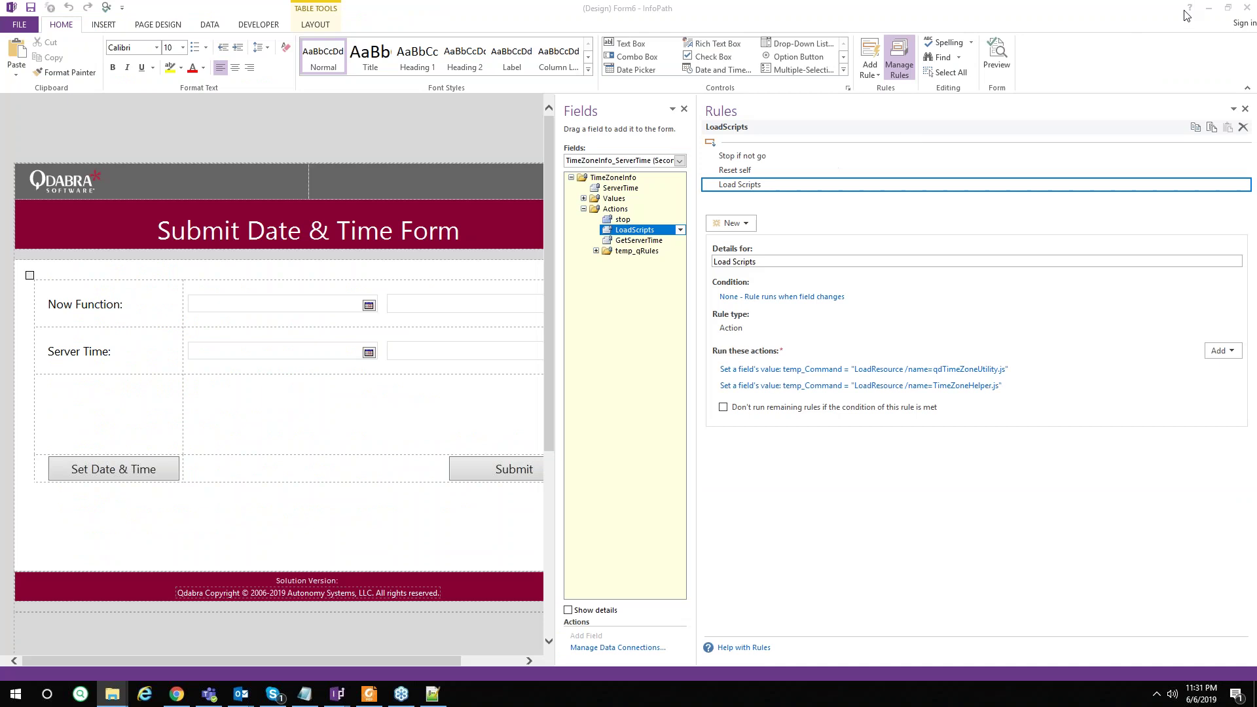
pyautogui.click(1208, 7)
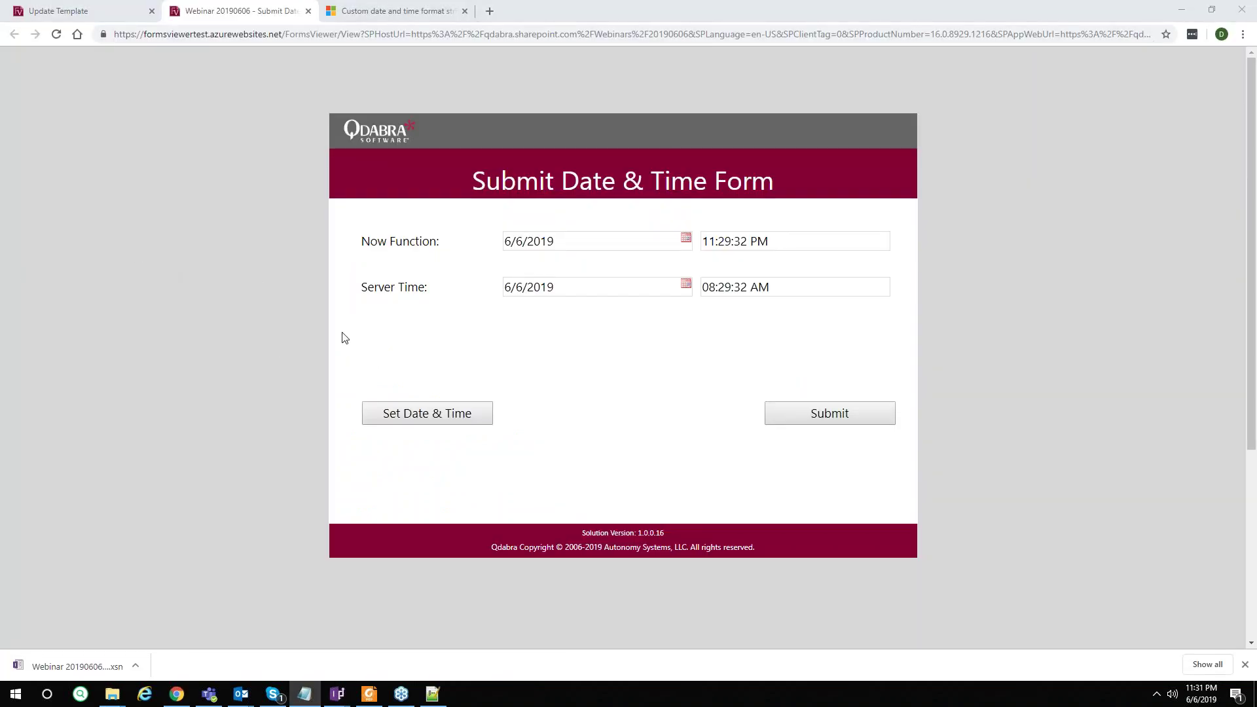
pyautogui.click(383, 357)
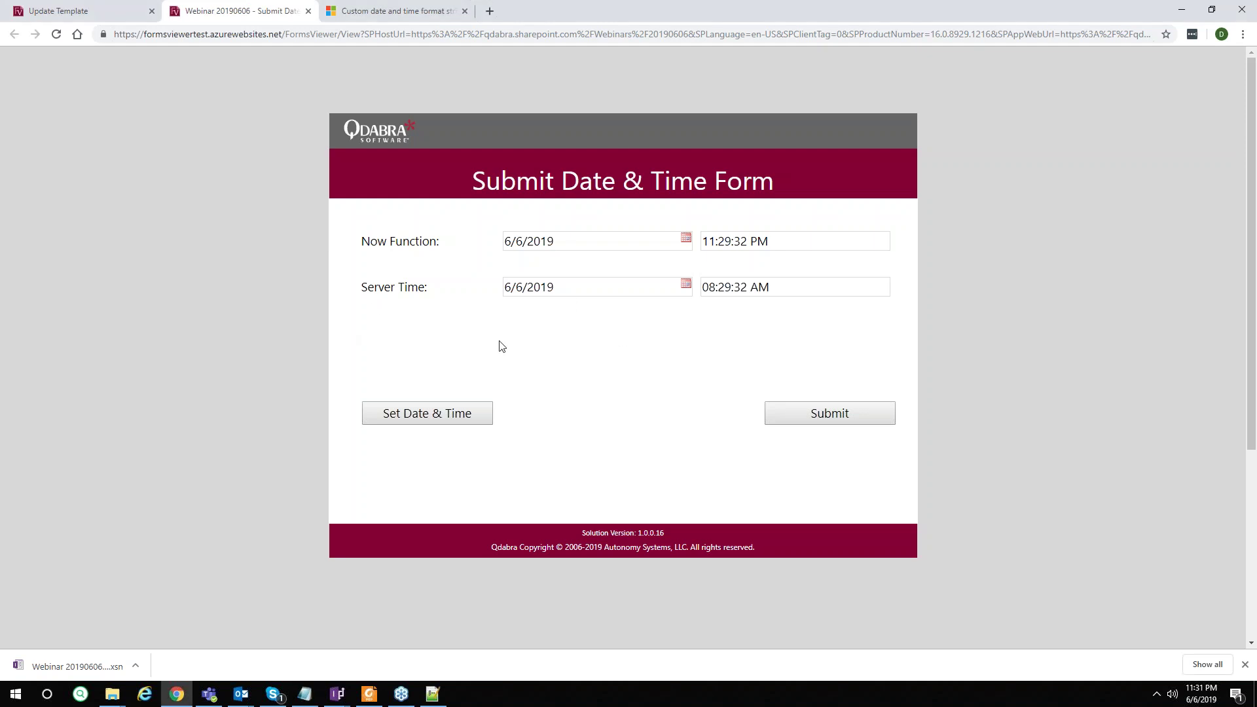
pyautogui.click(426, 417)
# Compare the form's times with the system clock and its PST clock, and submit the form.
pyautogui.click(1204, 693)
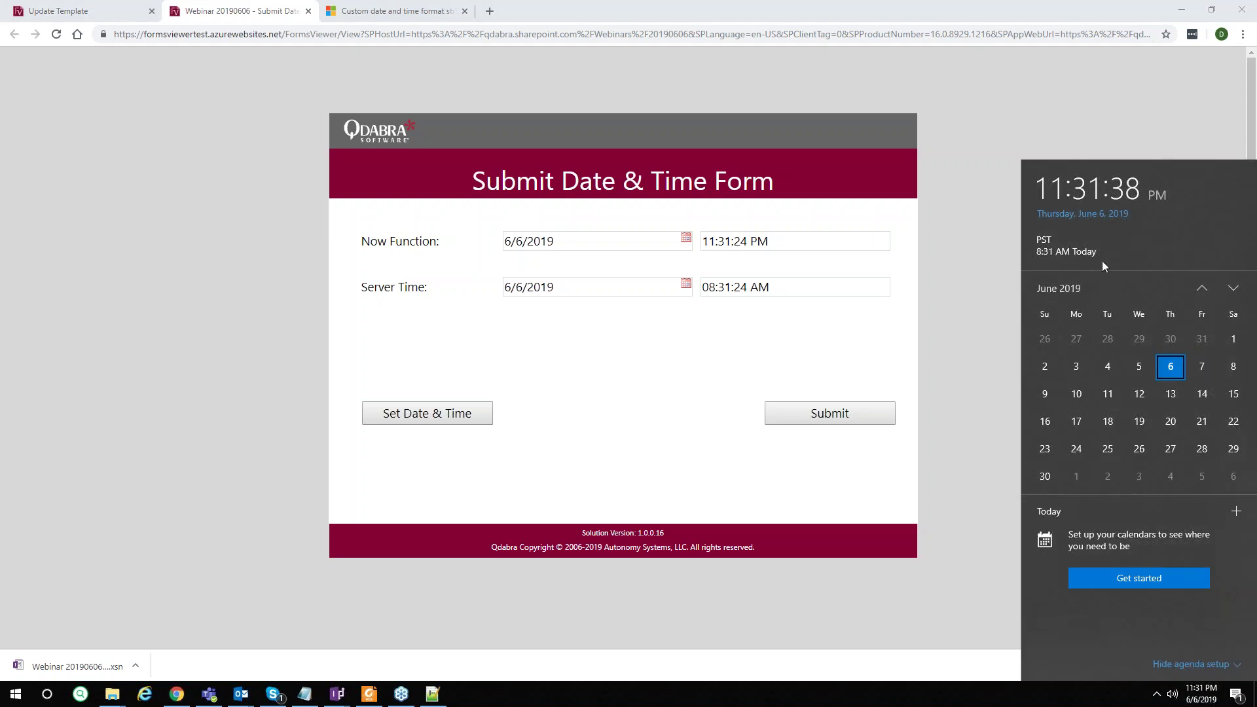
pyautogui.click(963, 315)
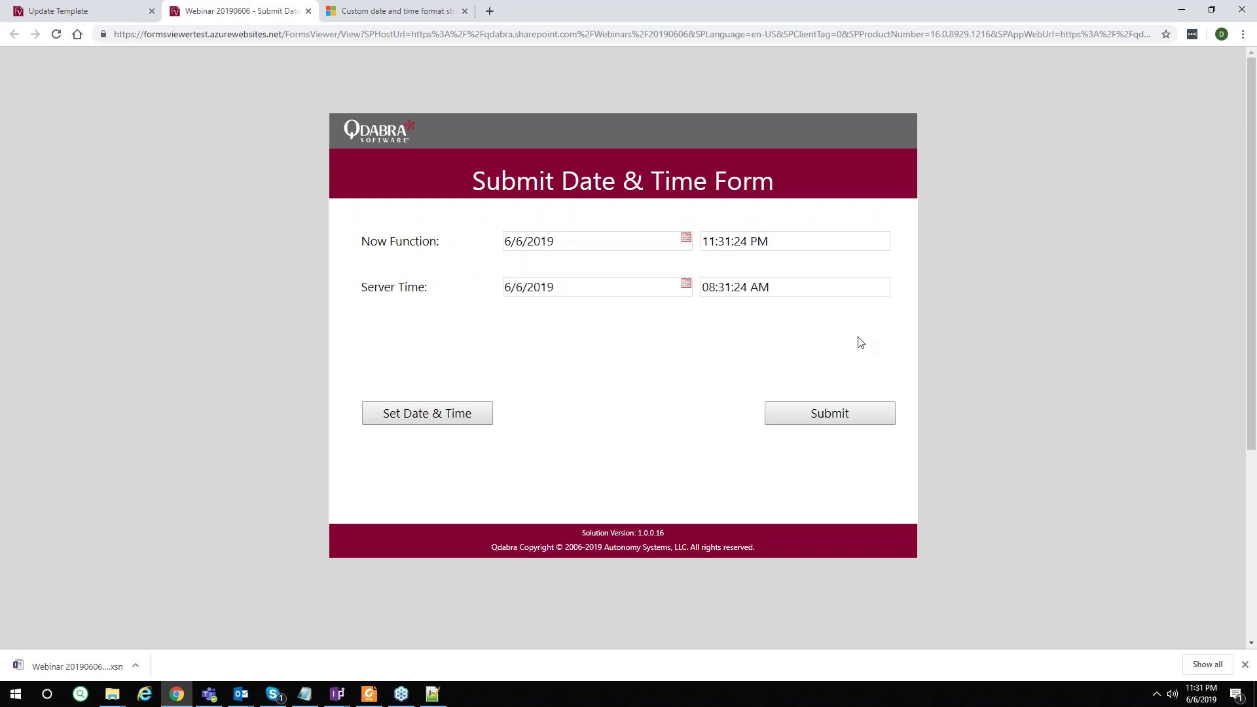
pyautogui.click(795, 417)
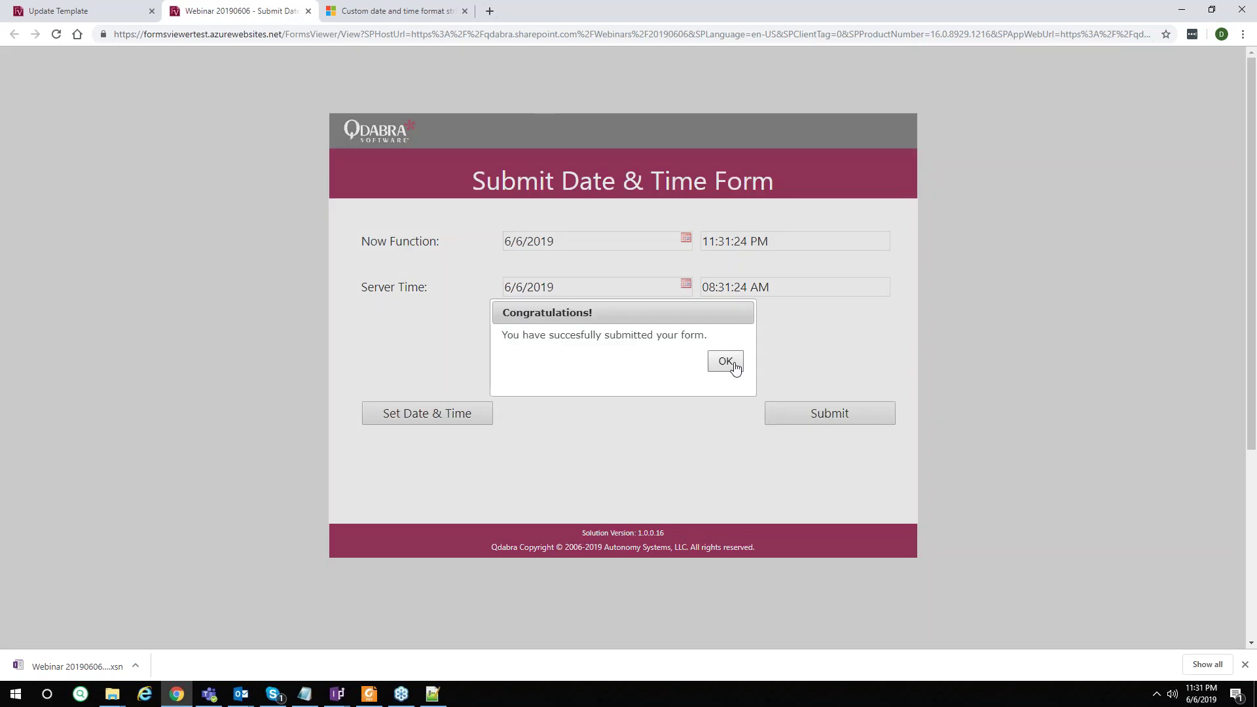
pyautogui.click(725, 362)
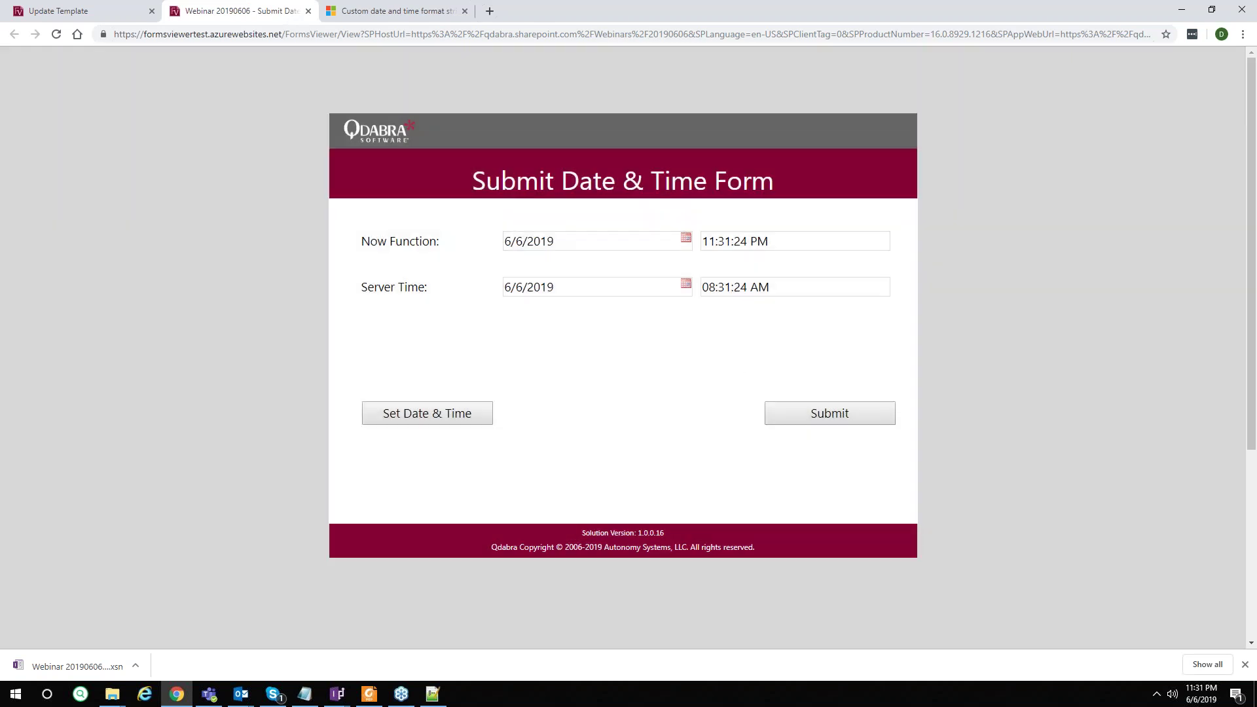
# Open the SharePoint webinar site qdabra.sharepoint.com/Webinars/20190606 in a new browser tab.
pyautogui.click(491, 12)
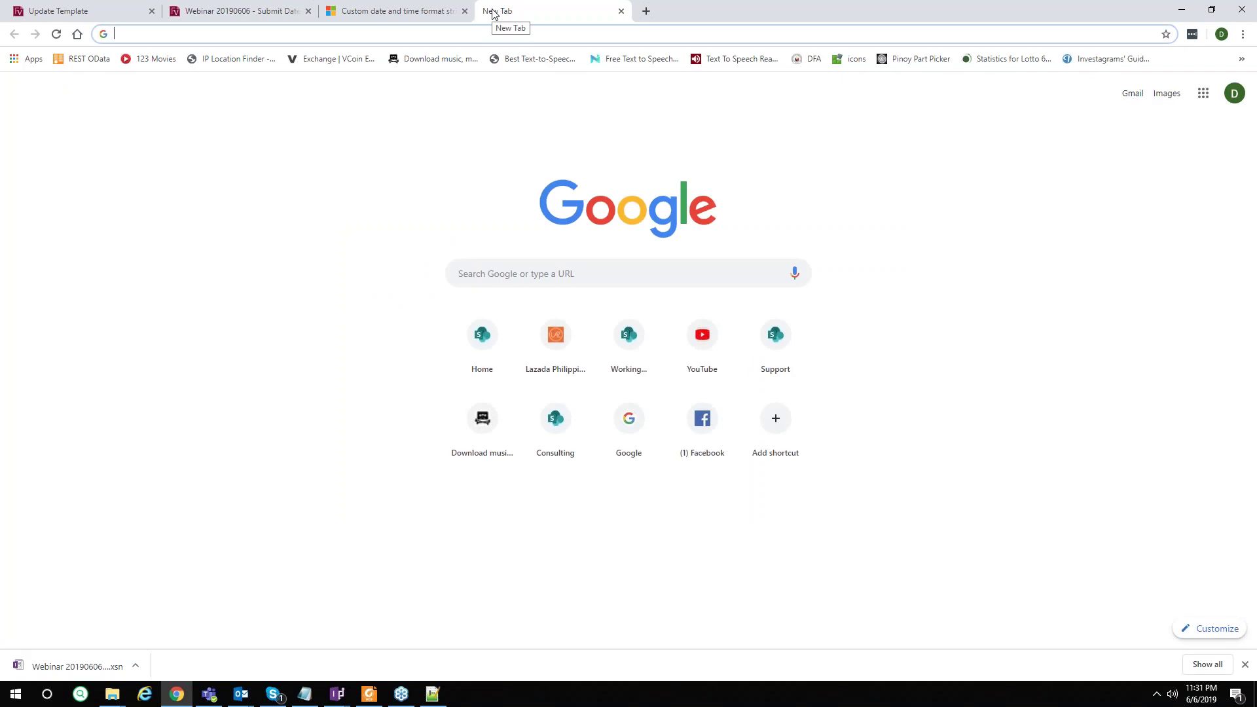
pyautogui.write('qd')
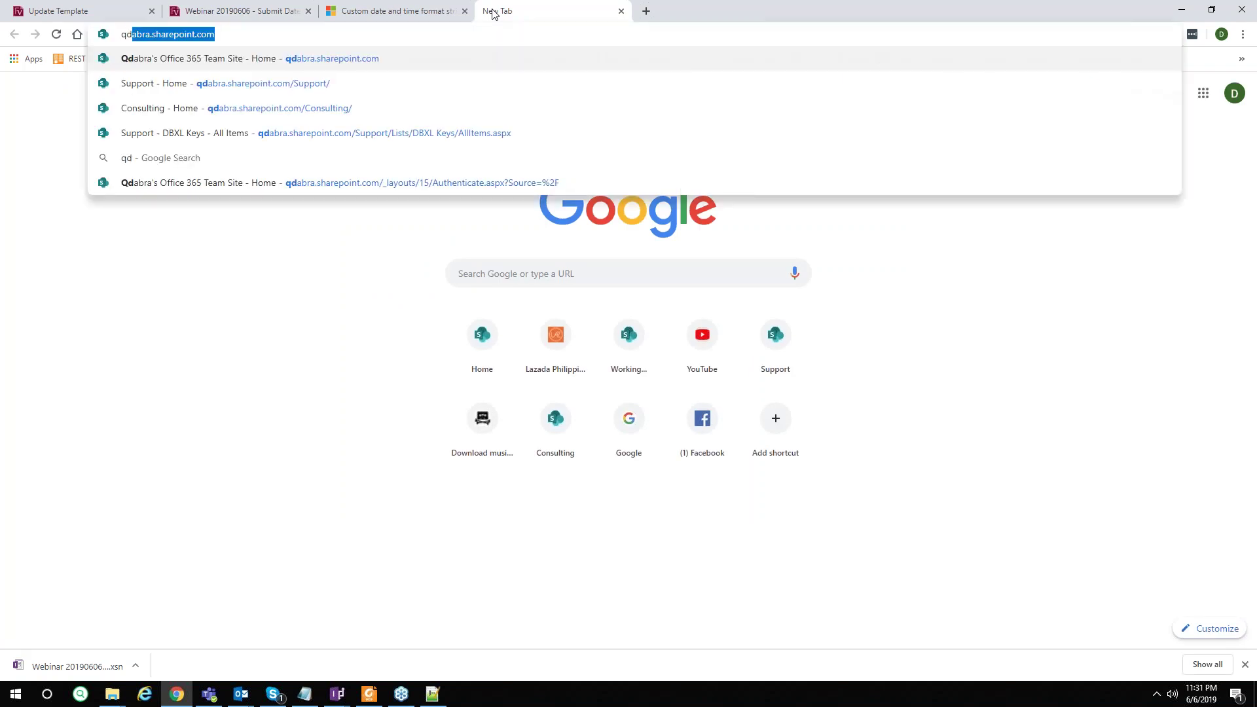
pyautogui.press('Right')
pyautogui.write('/')
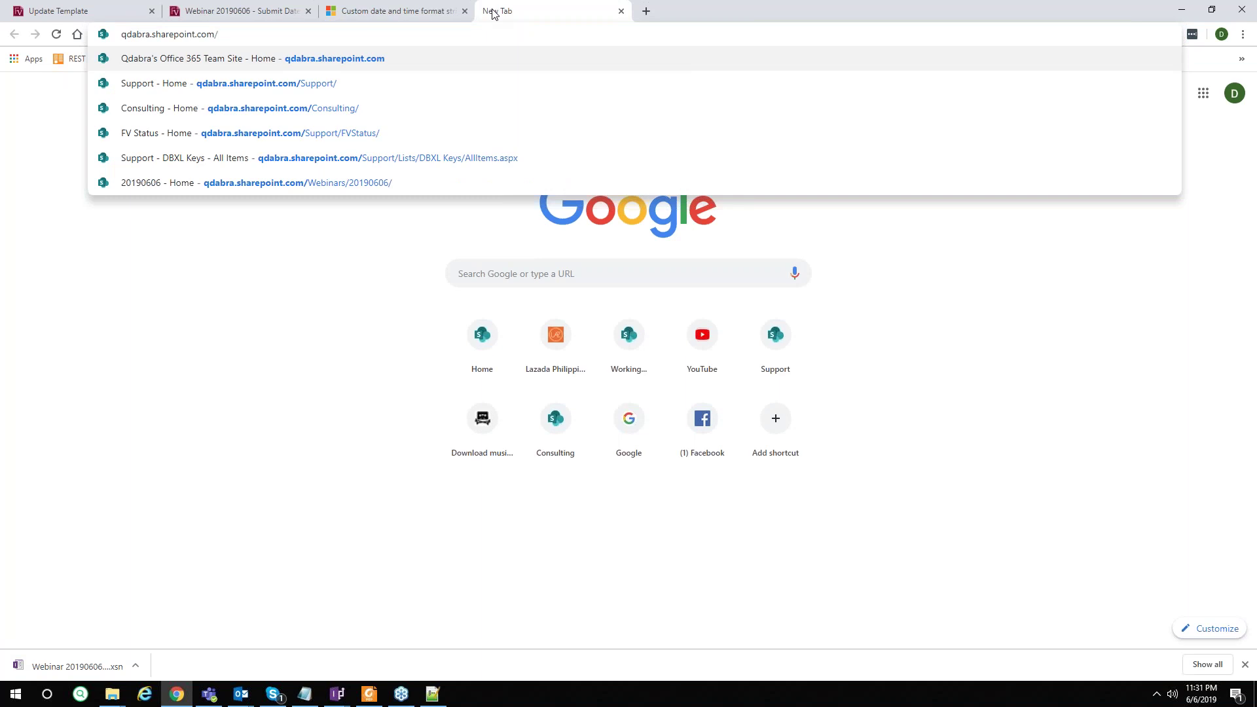
pyautogui.write('we')
pyautogui.press('Down')
pyautogui.press('Down')
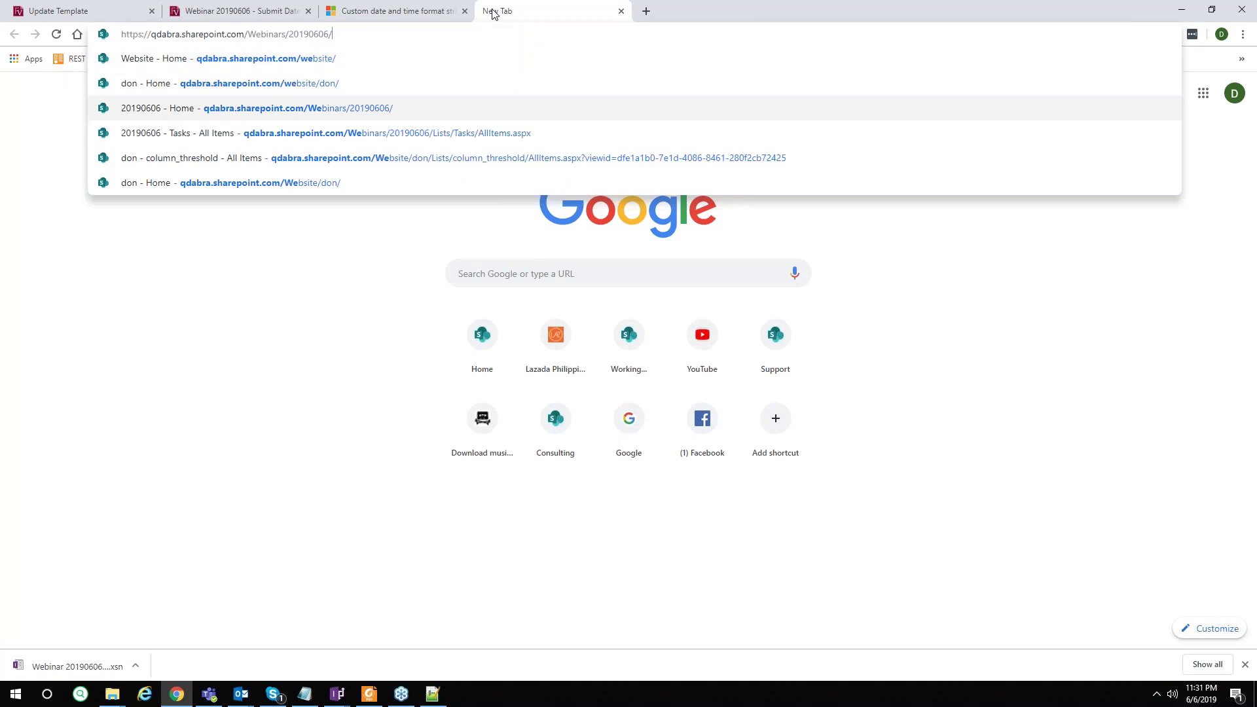
pyautogui.press('Return')
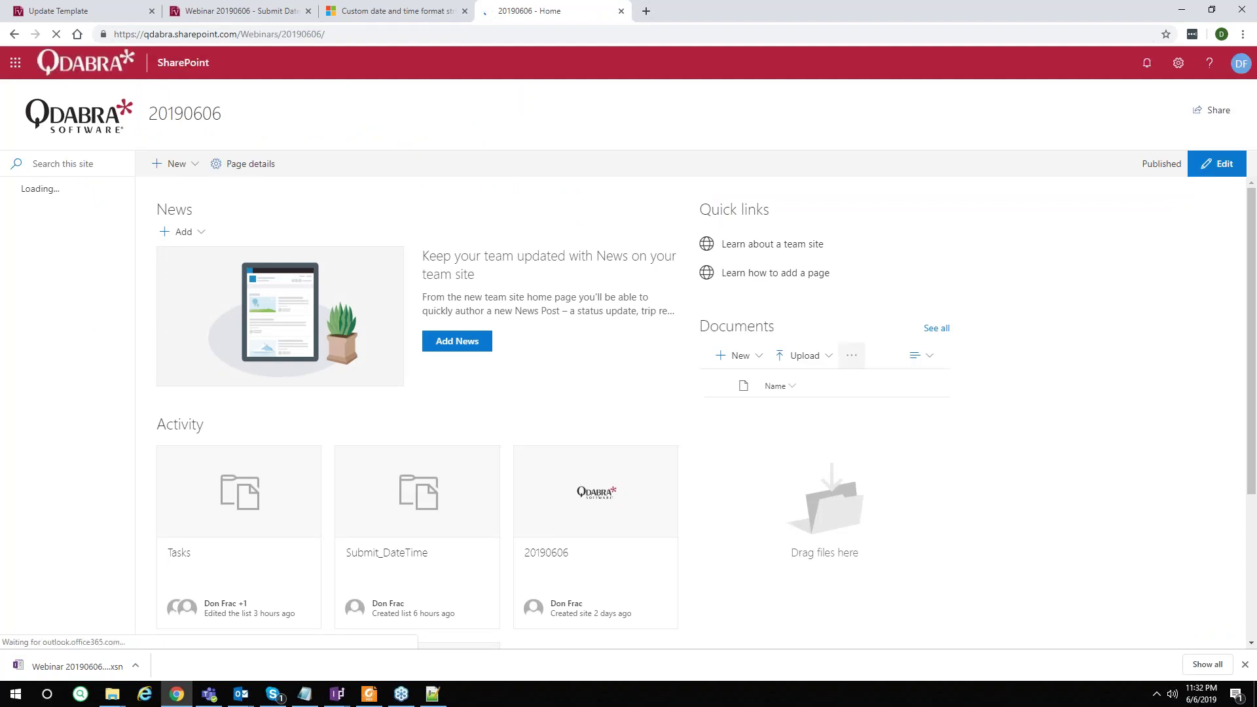
# Open the Submit_DateTime list from the site contents and compare the submitted item's NowFunction, ServerTime and Created values.
pyautogui.click(1178, 63)
pyautogui.click(1083, 187)
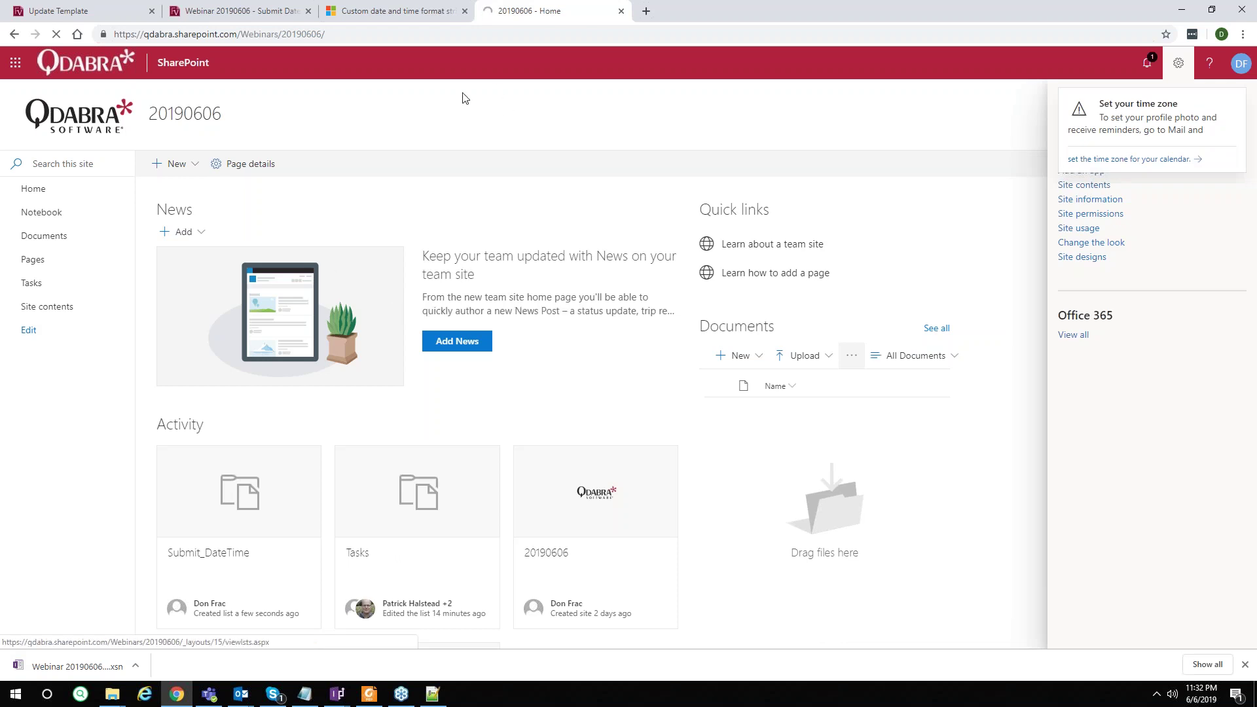
pyautogui.click(262, 290)
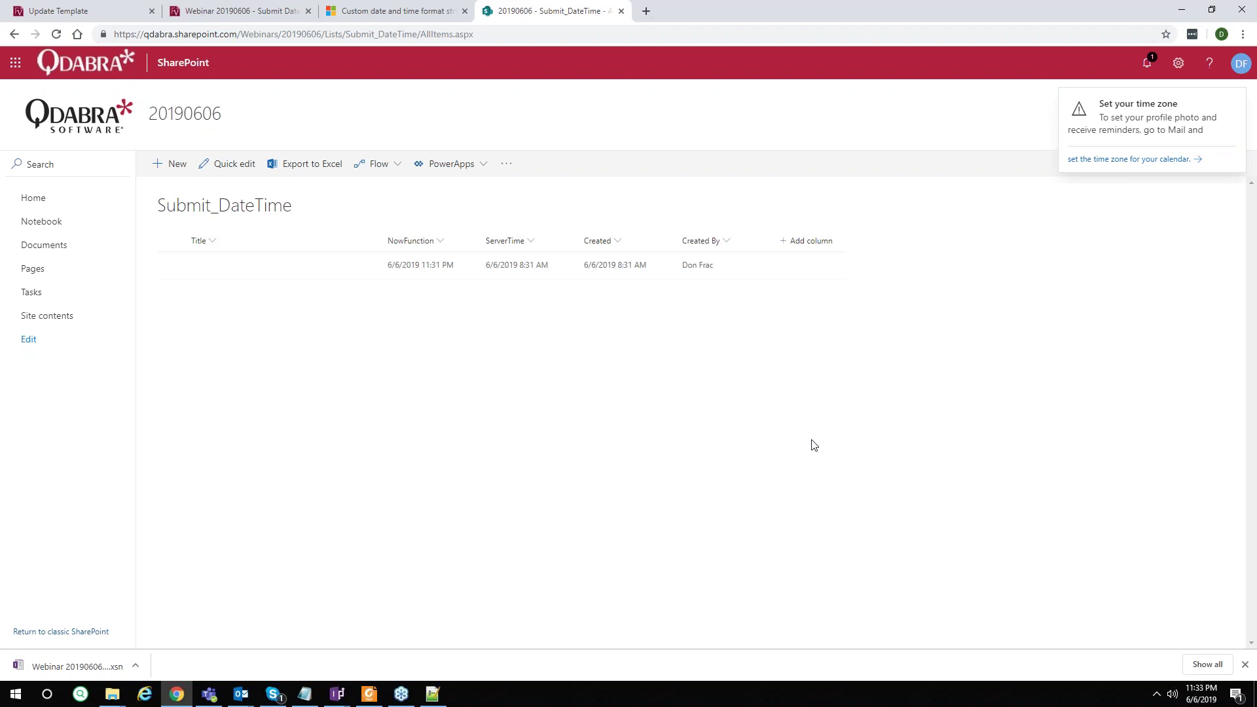
pyautogui.press('F10')
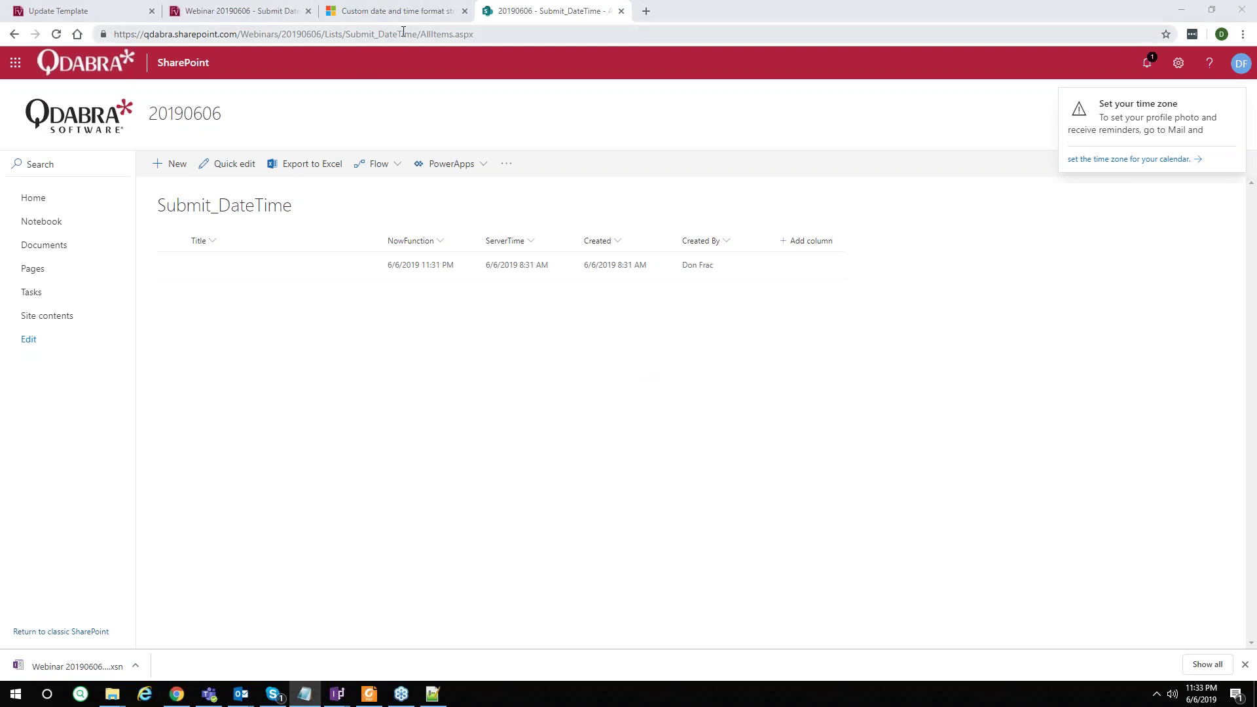
pyautogui.click(445, 400)
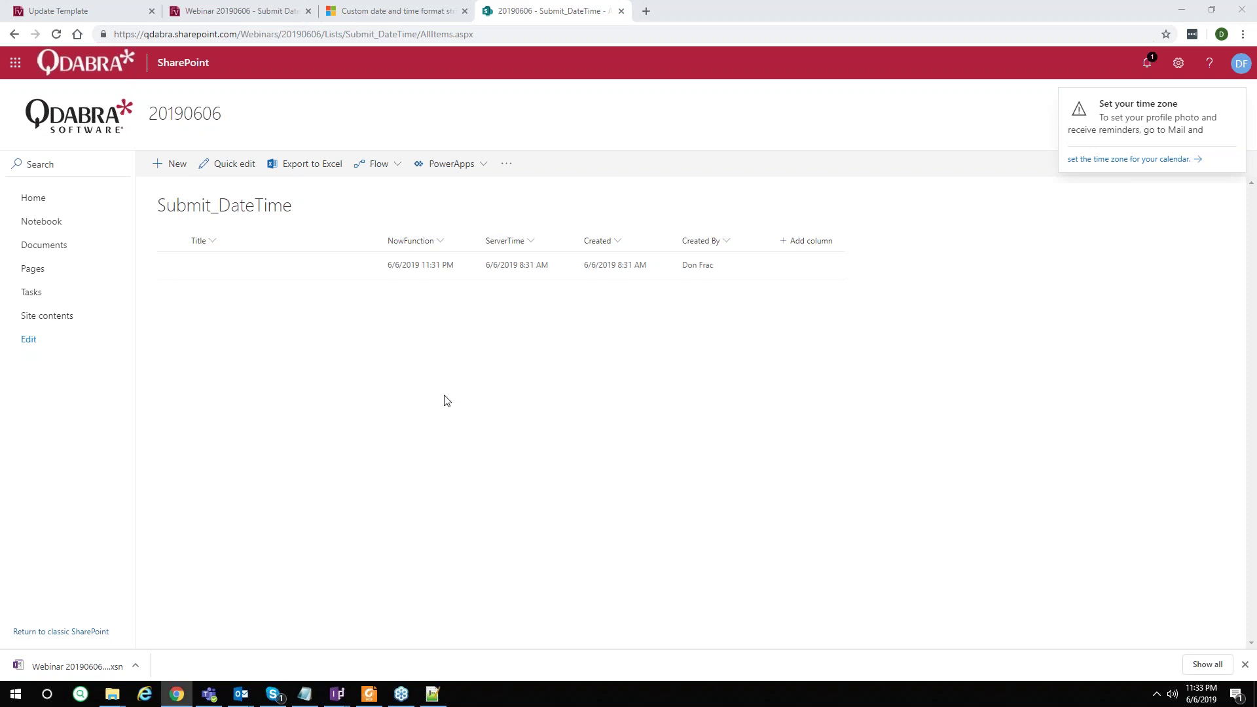
# Return to the FormsViewer template list and open the Convert Timezone Dashboard form.
pyautogui.click(107, 15)
pyautogui.click(75, 154)
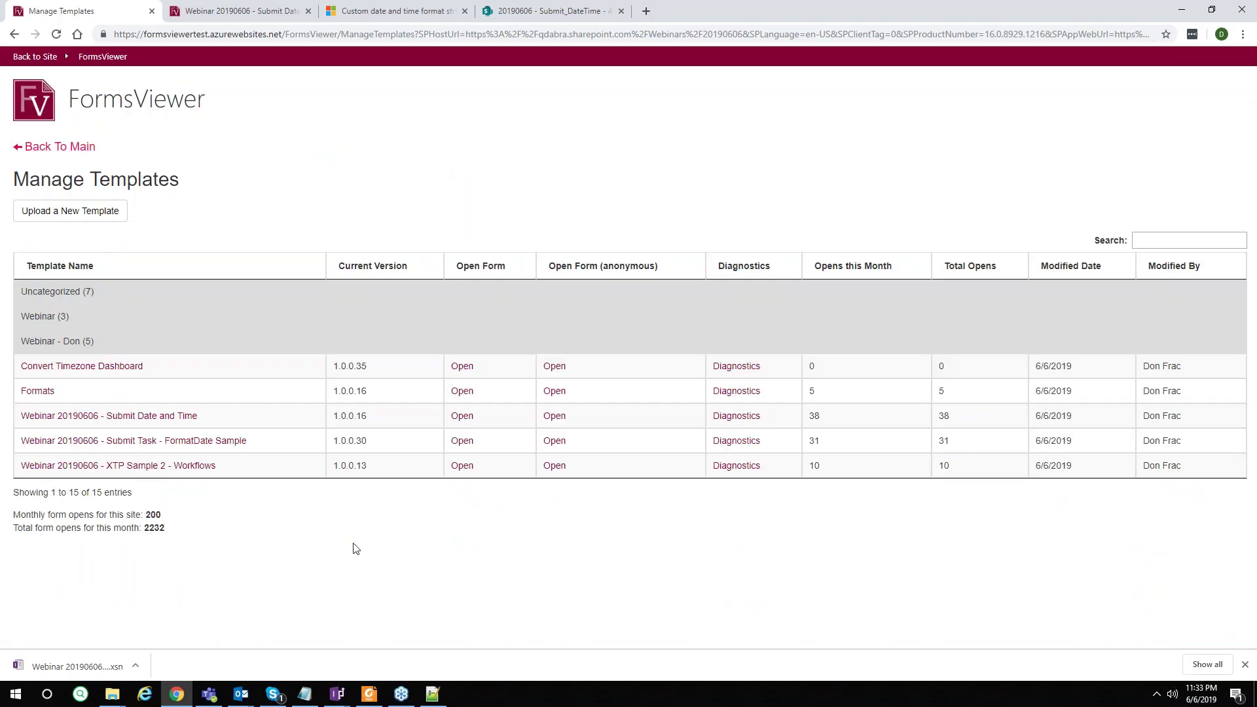
pyautogui.click(462, 367)
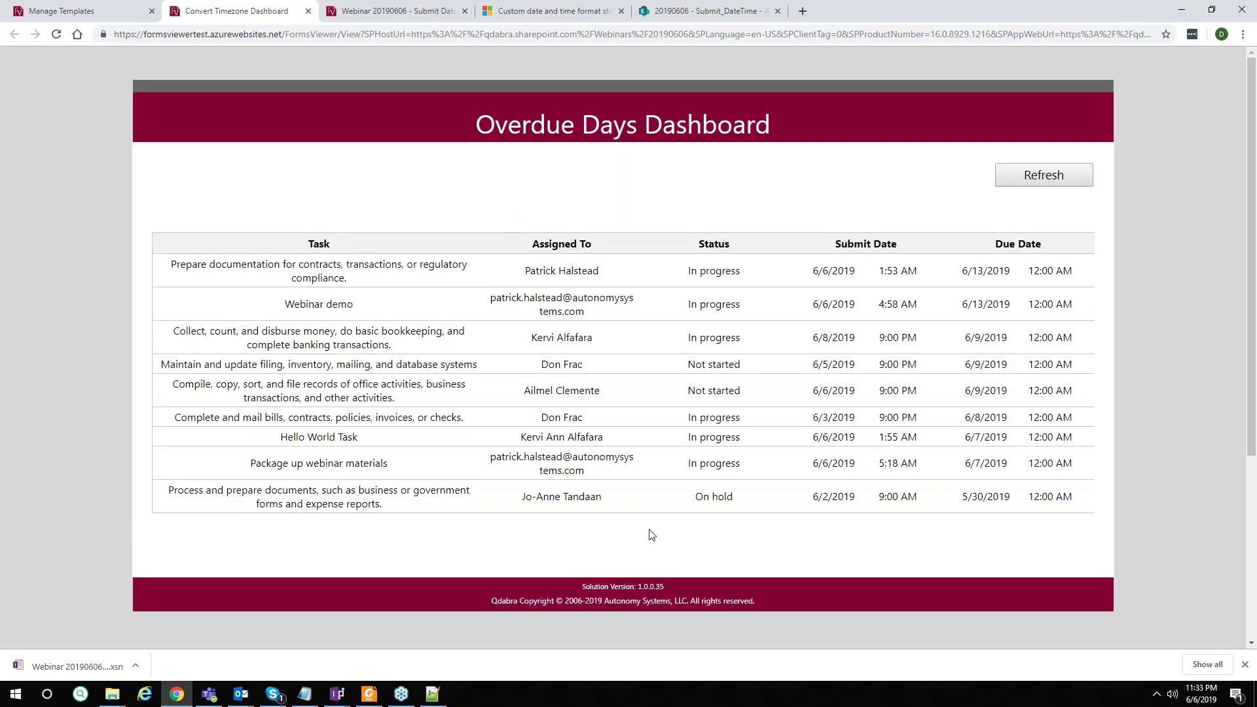
# Reveal the dashboard's hidden action section, query the tasks and convert their submit times with Convert PST to EST.
pyautogui.scroll(-1, 640, 530)
pyautogui.click(642, 523)
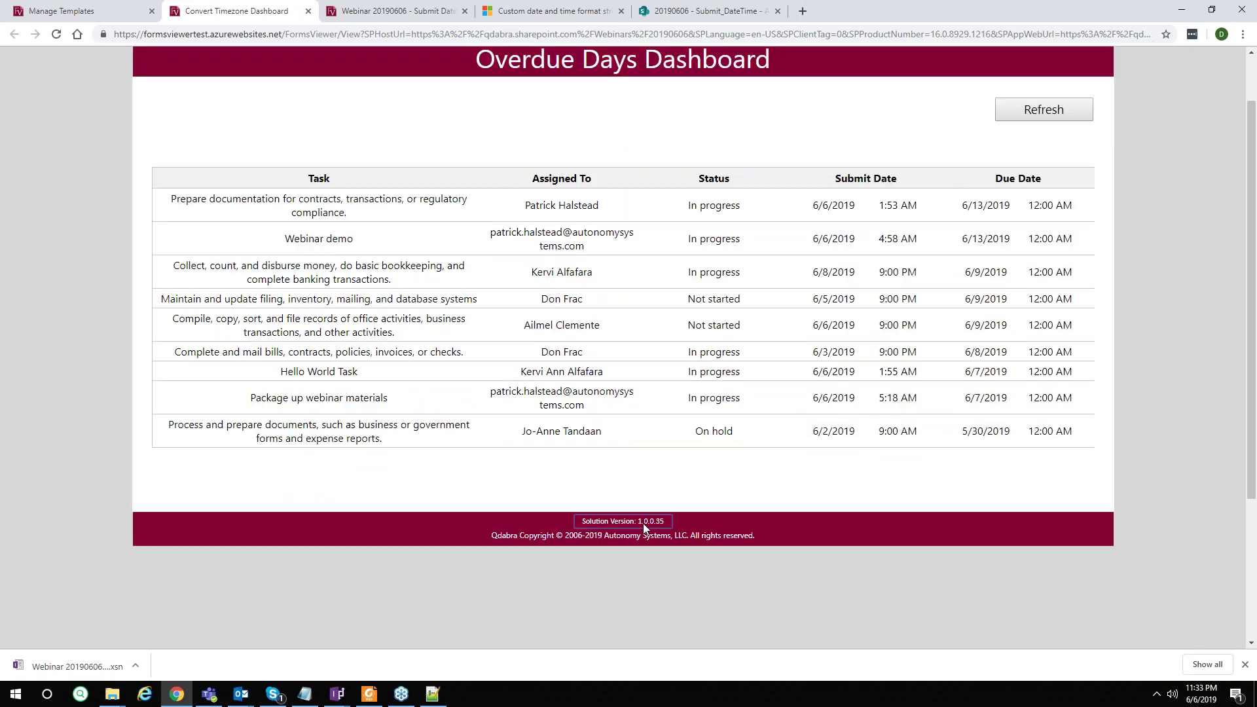
pyautogui.scroll(-2, 633, 532)
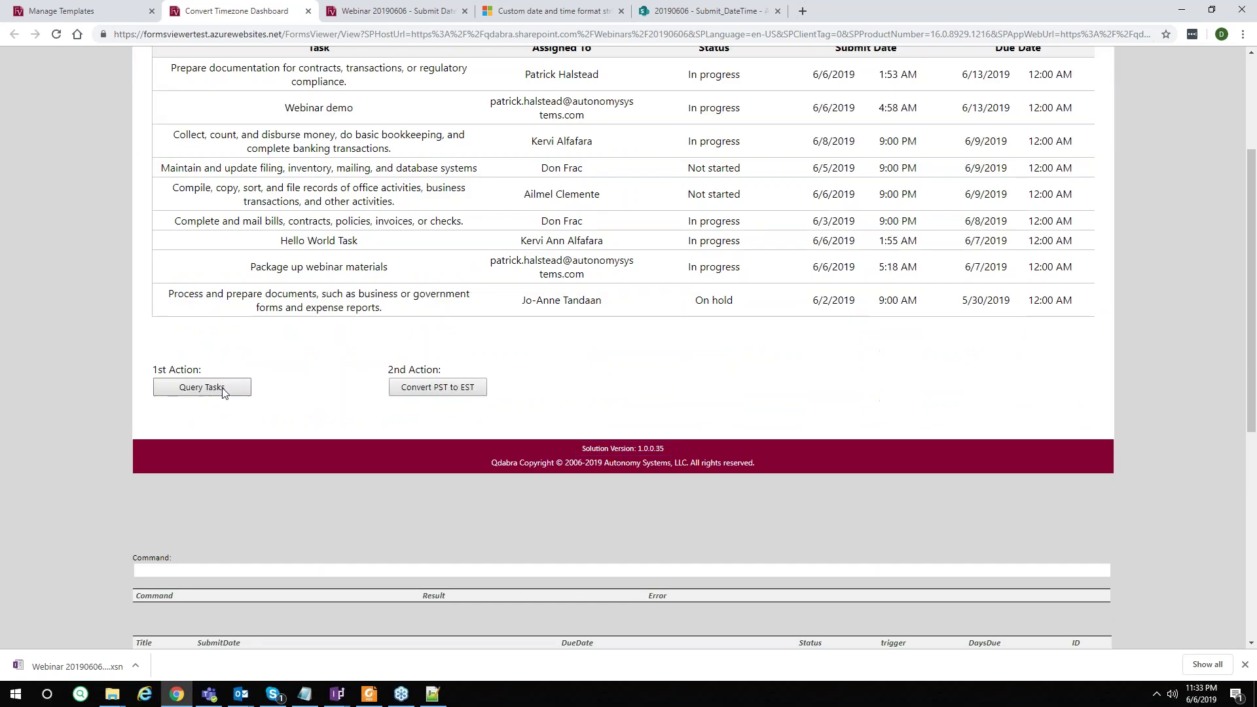
pyautogui.click(222, 390)
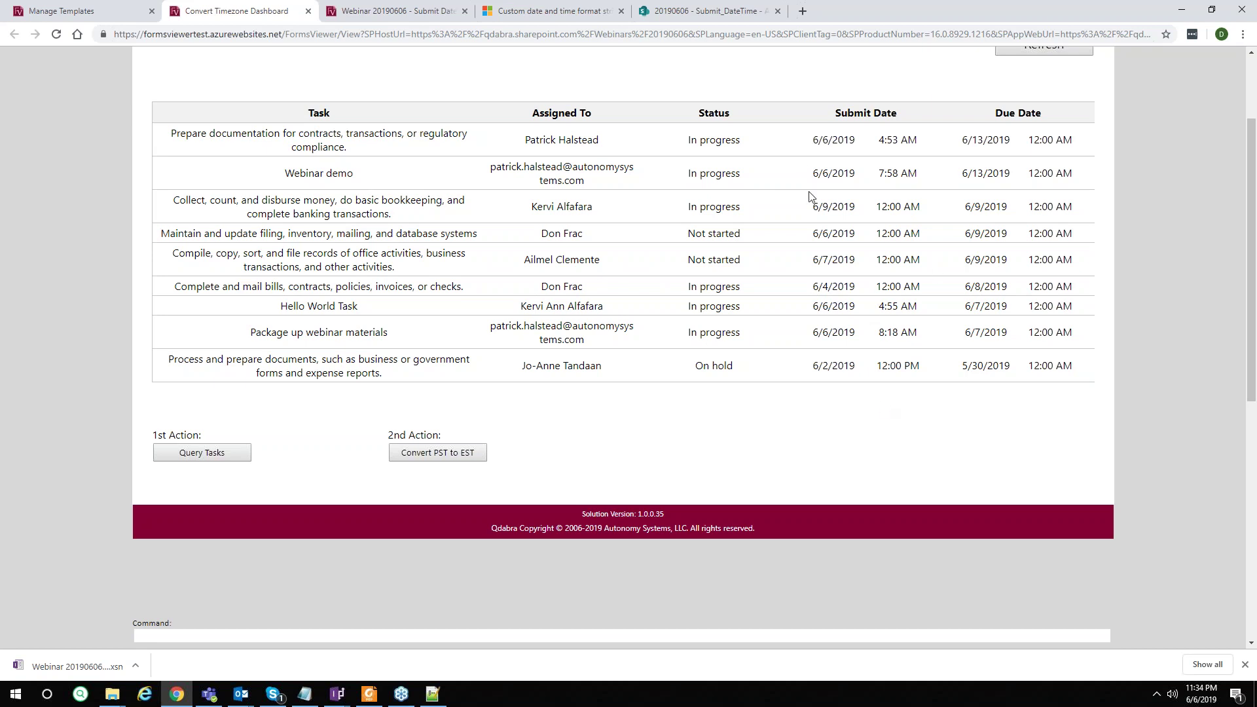
pyautogui.click(448, 457)
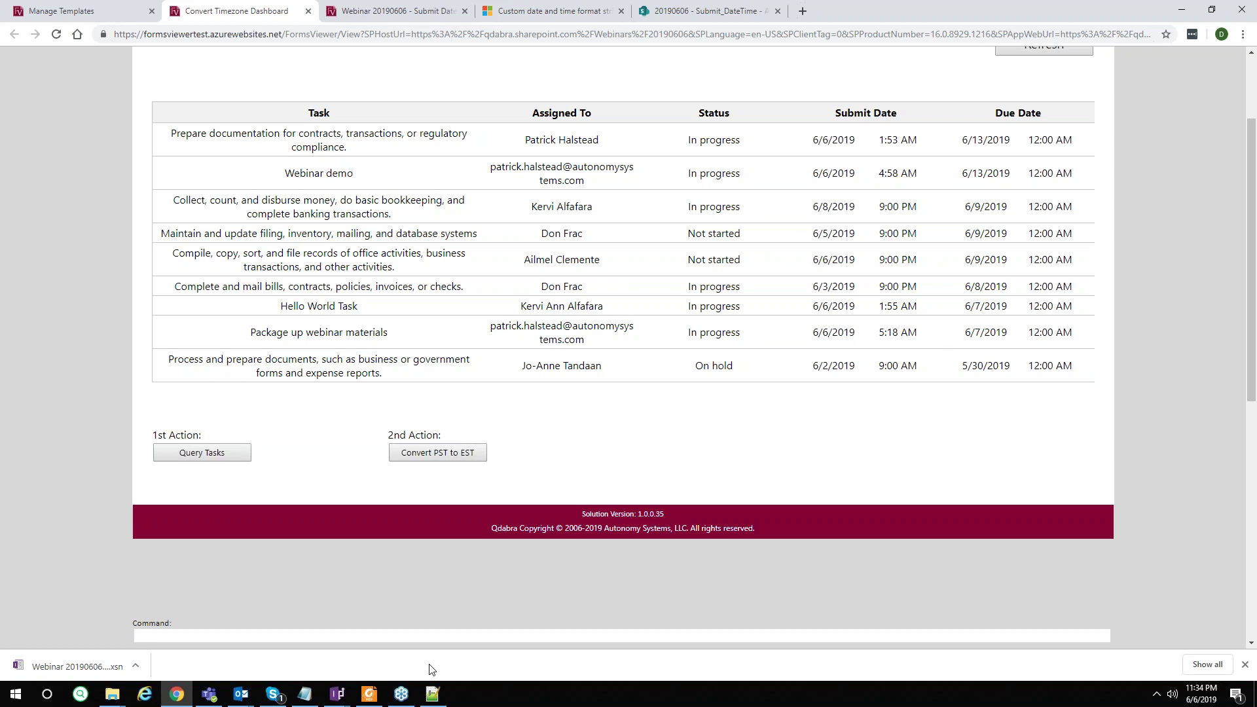
# Open the Overdue Days Dashboard template in InfoPath design mode, maximize it and select the task table's DueDate field.
pyautogui.click(112, 694)
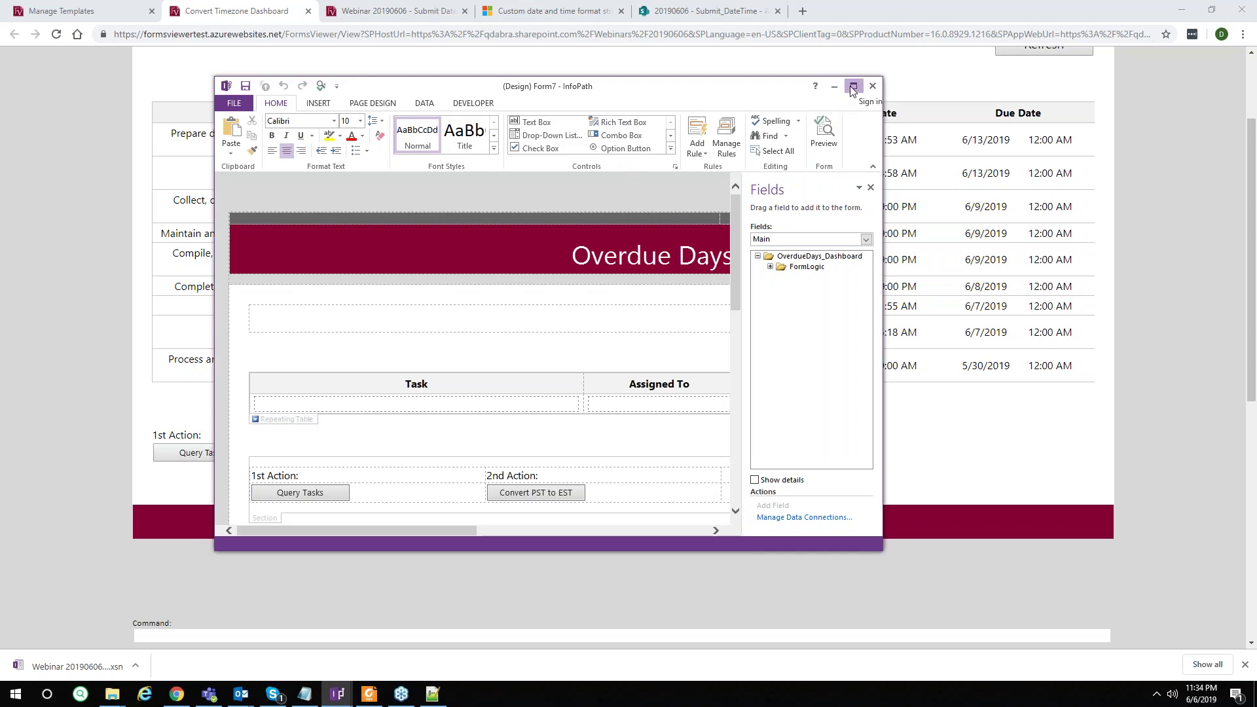
pyautogui.click(853, 85)
pyautogui.click(910, 326)
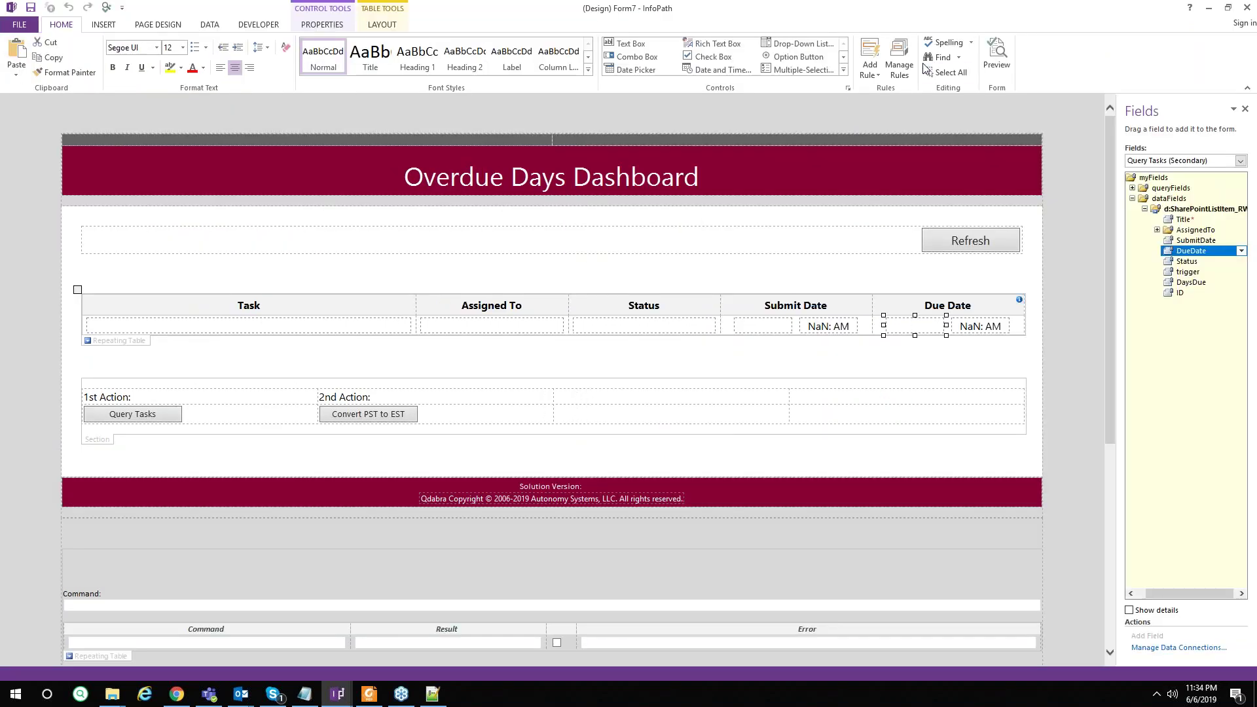
# Inspect the addSeconds formula that sets SubmitDate in the trigger field's Convert rule, then close it unchanged and minimize InfoPath.
pyautogui.click(1187, 271)
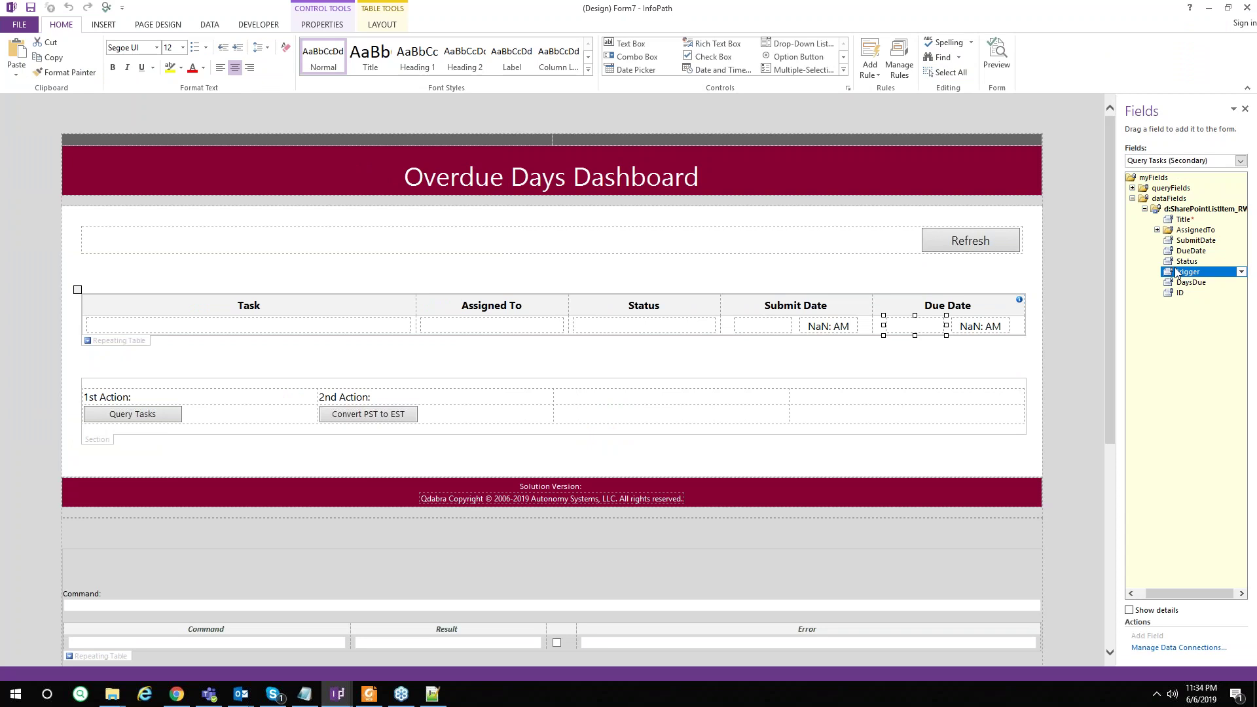
pyautogui.click(904, 63)
pyautogui.click(1178, 369)
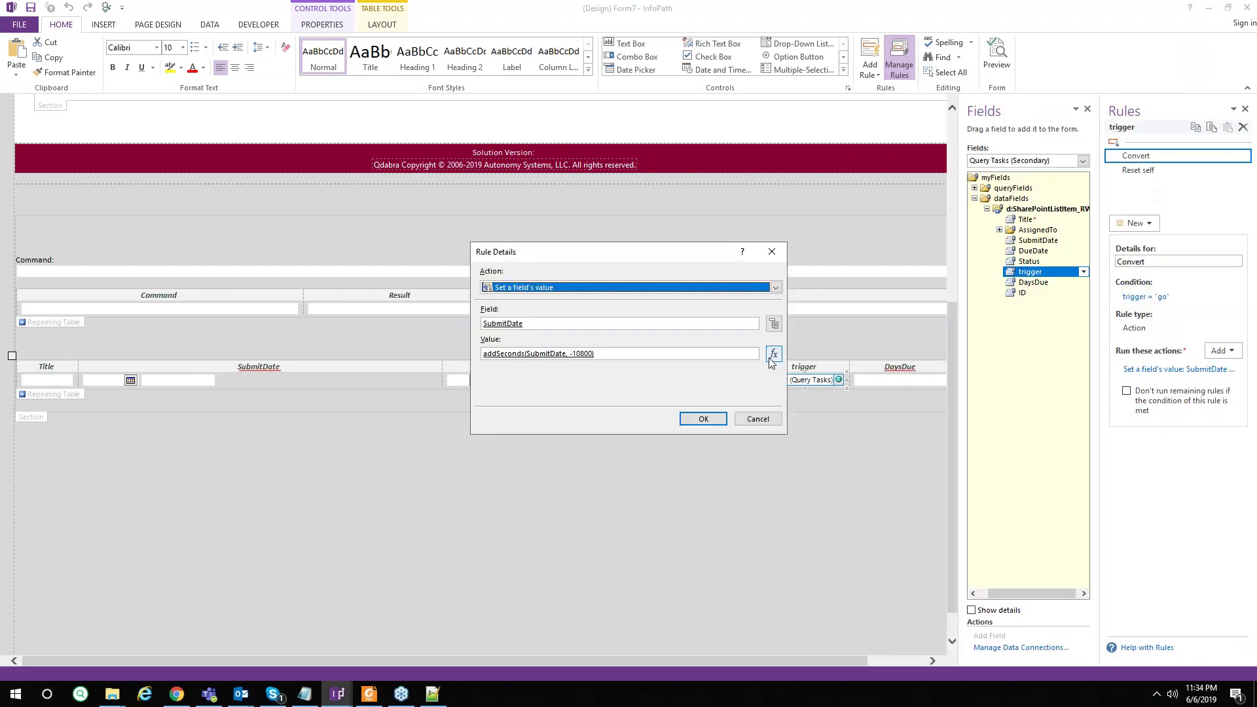
pyautogui.click(773, 354)
pyautogui.doubleClick(452, 301)
pyautogui.click(448, 324)
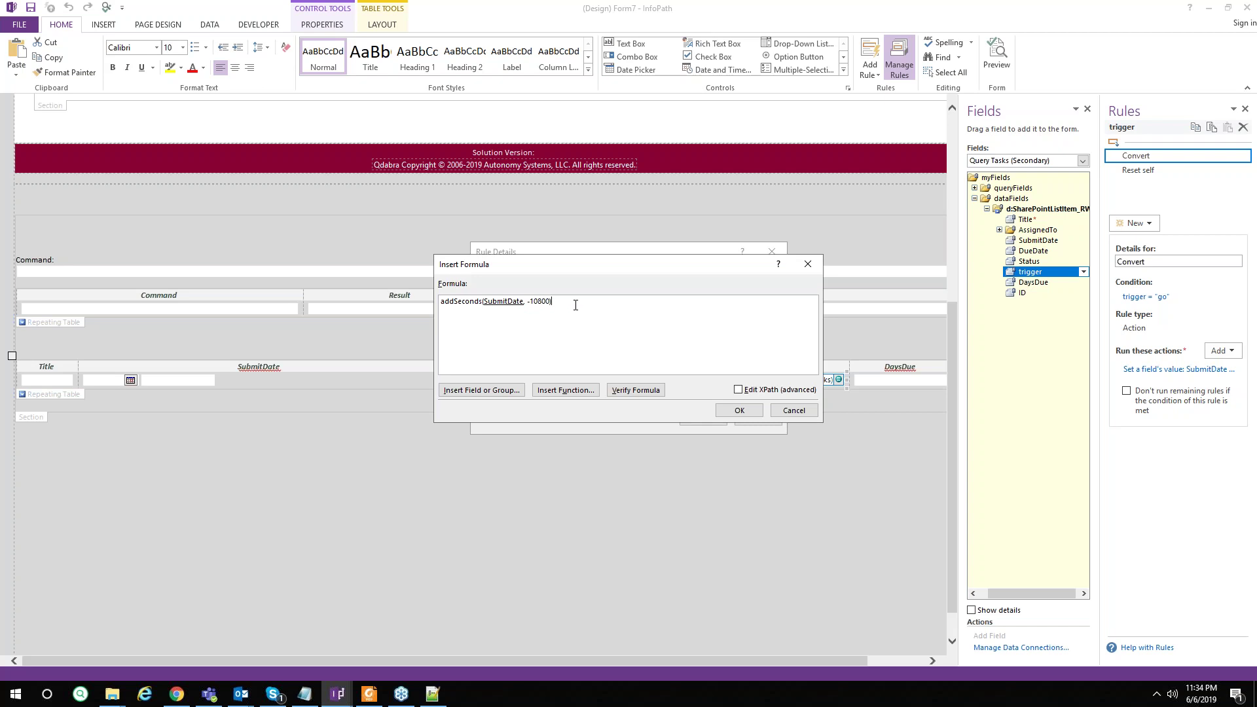
pyautogui.hotkey('ctrl', 'a')
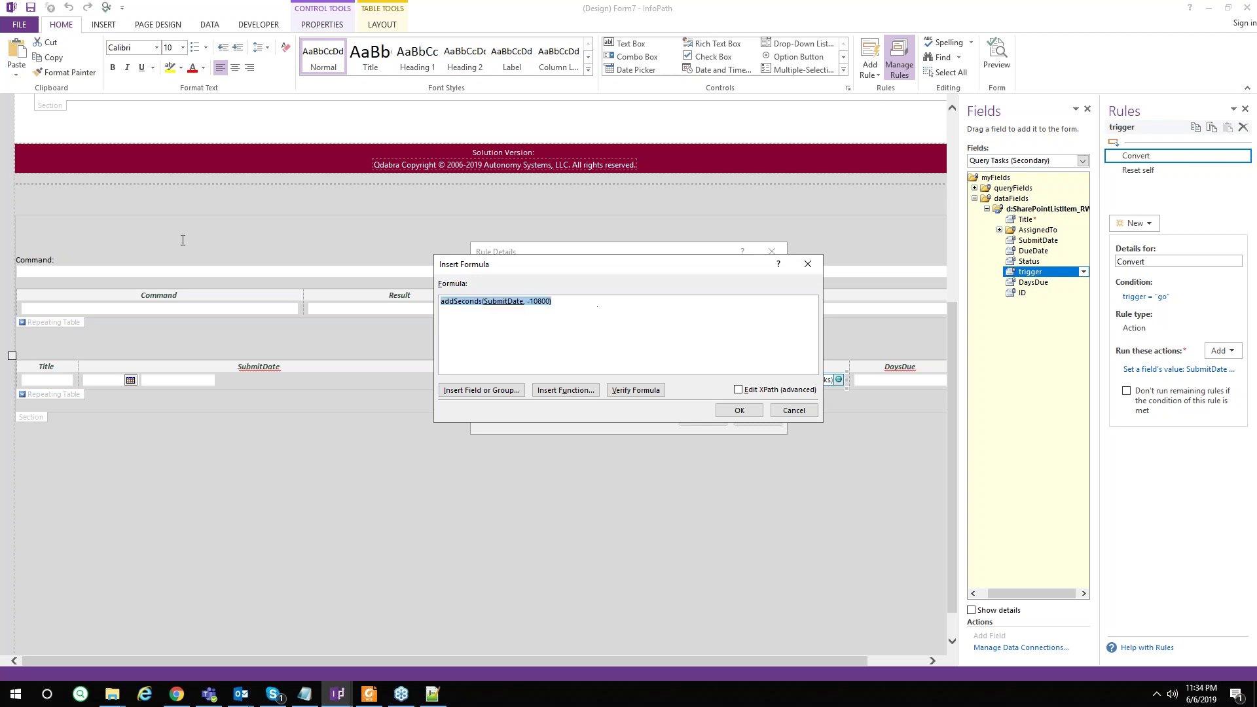
pyautogui.click(705, 349)
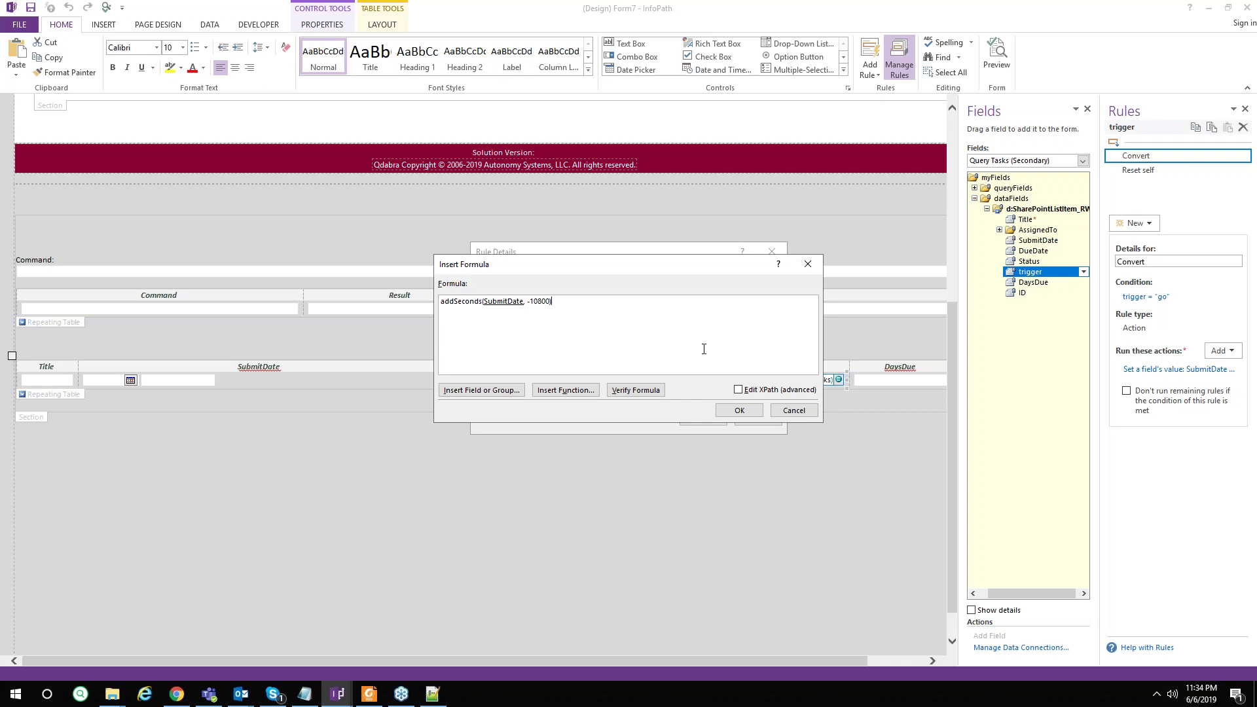
pyautogui.click(792, 410)
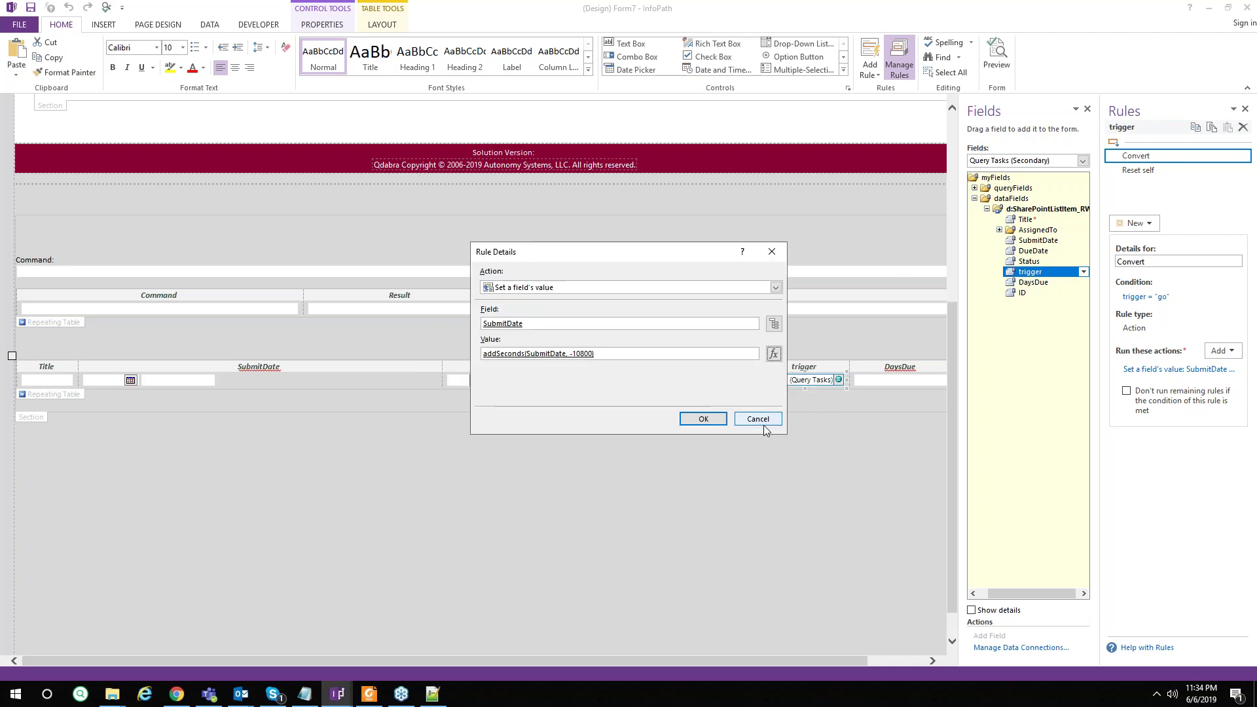
pyautogui.click(762, 423)
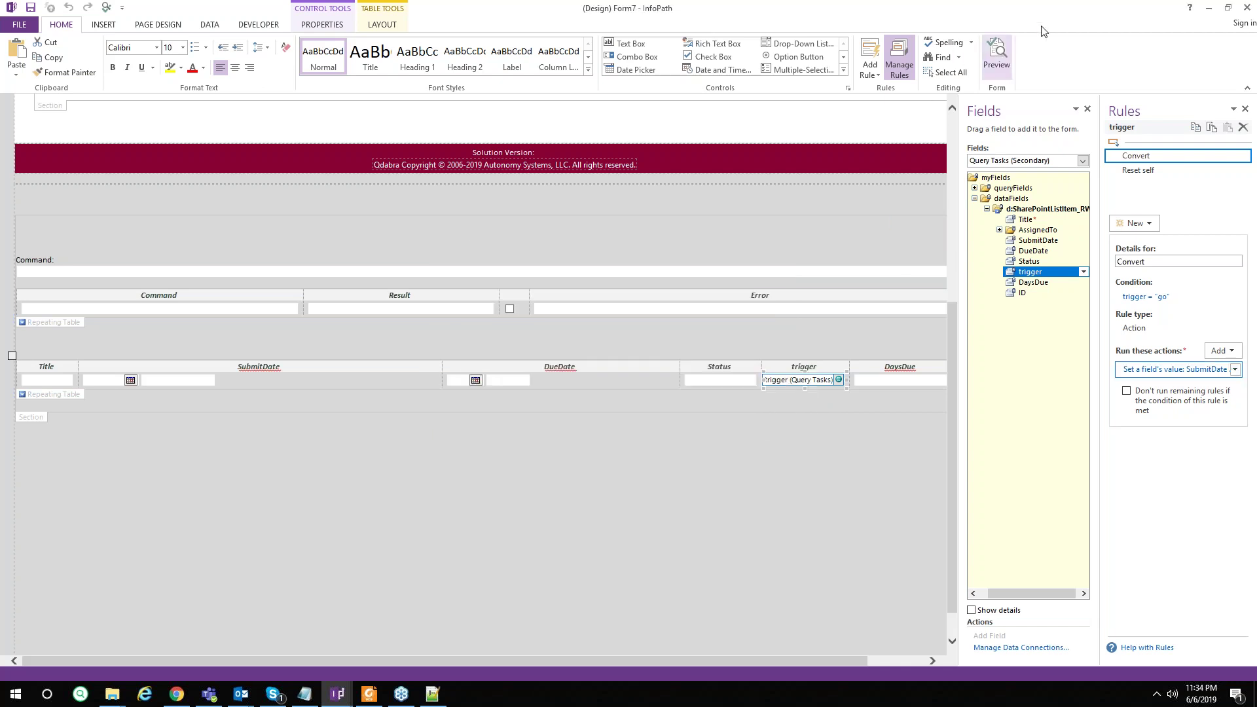
pyautogui.click(1209, 10)
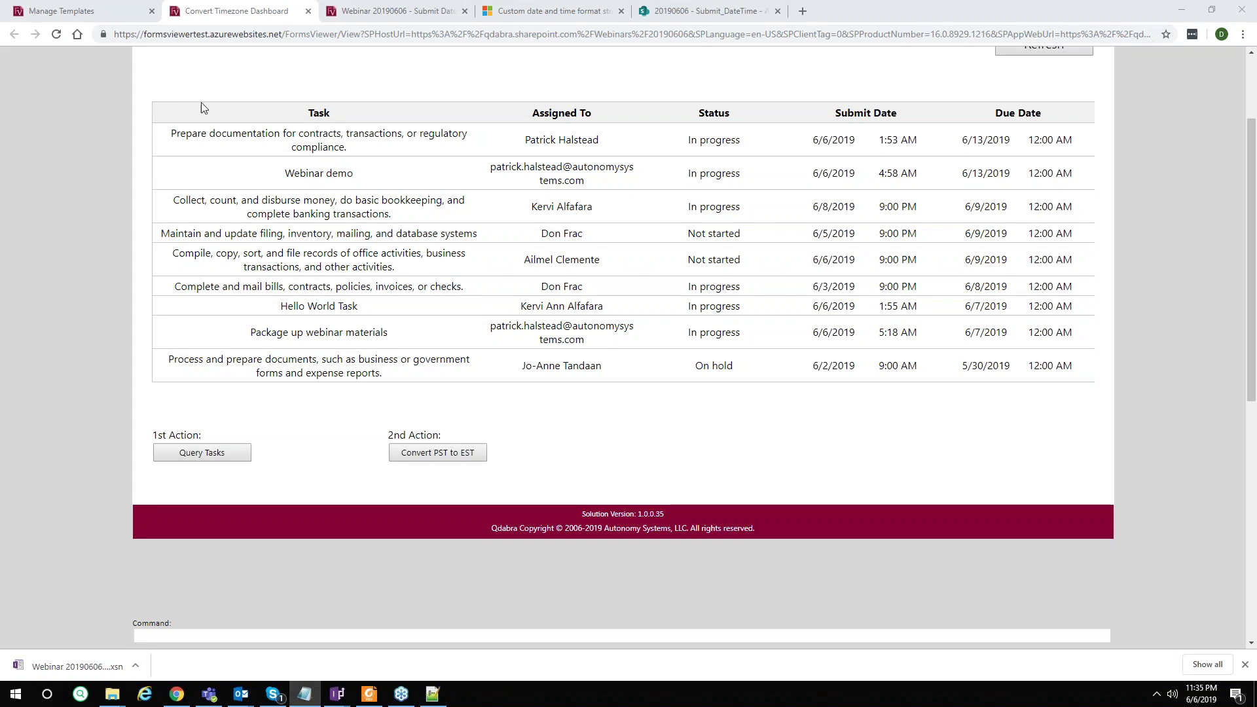
# Open the Formats form from the FormsViewer template list and select its first format specifier.
pyautogui.click(92, 11)
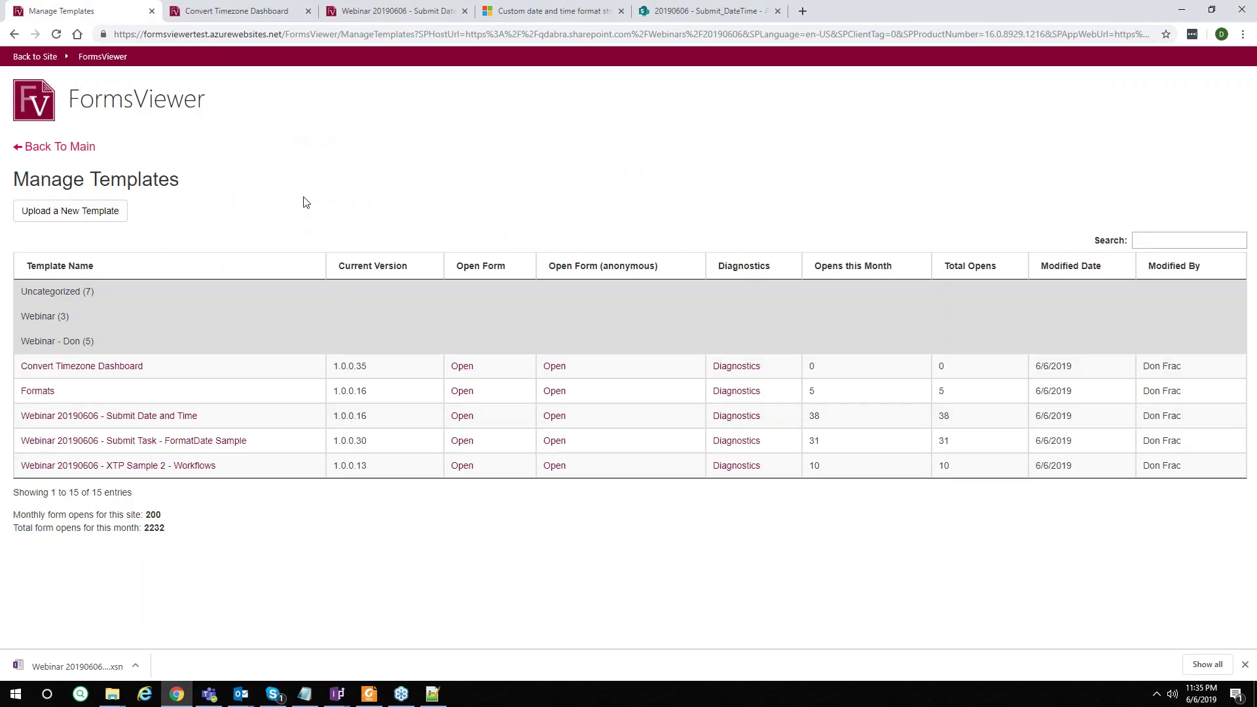
pyautogui.click(462, 392)
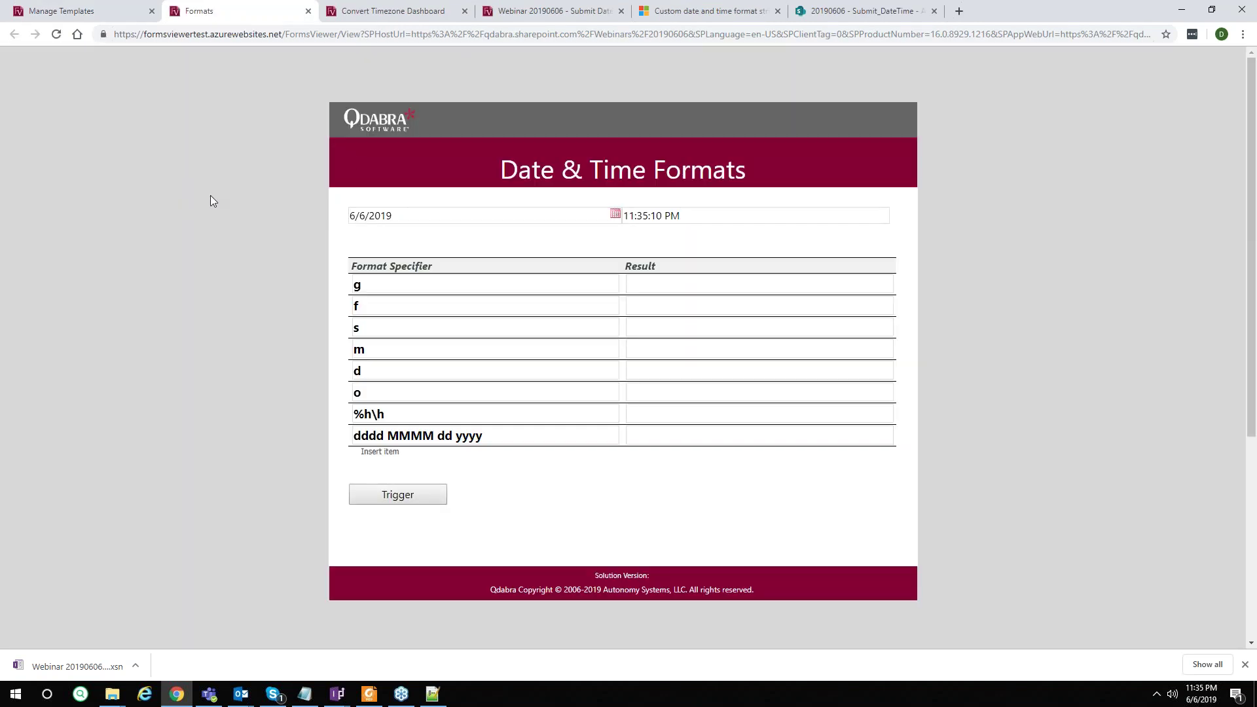
pyautogui.click(468, 286)
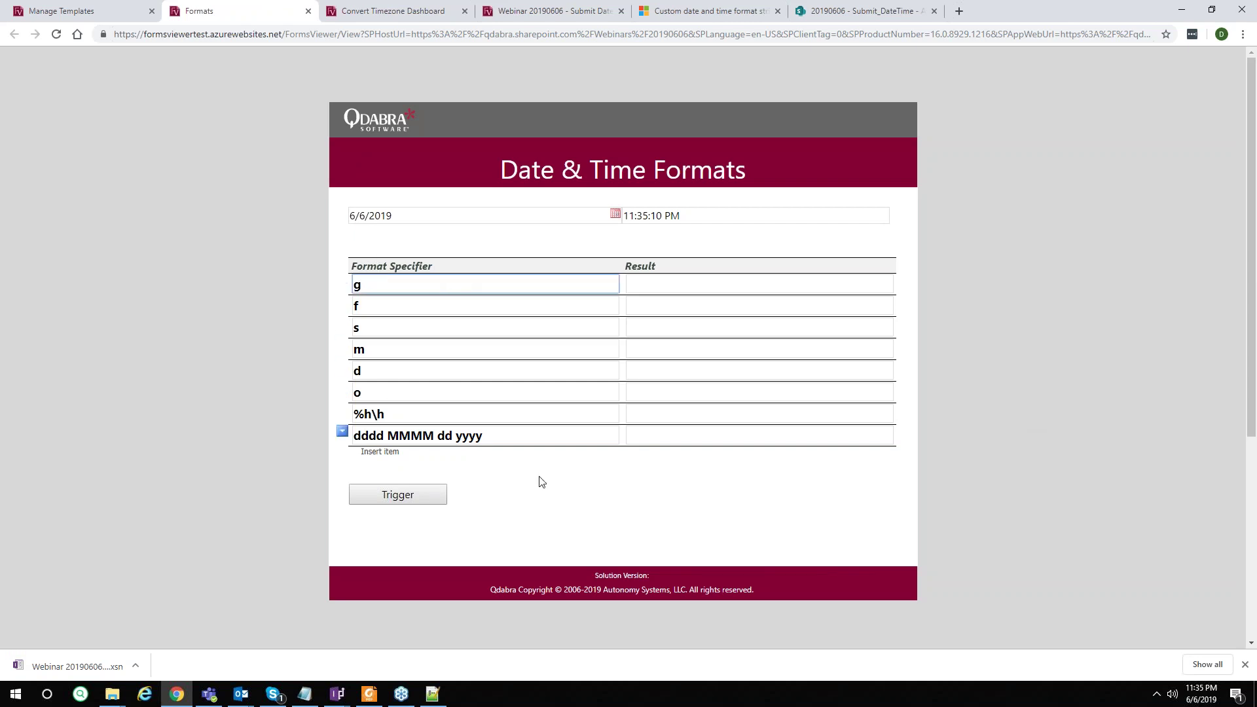
# Look through the format specifier table on Microsoft's custom date and time format strings page, then return to the Formats form.
pyautogui.click(711, 11)
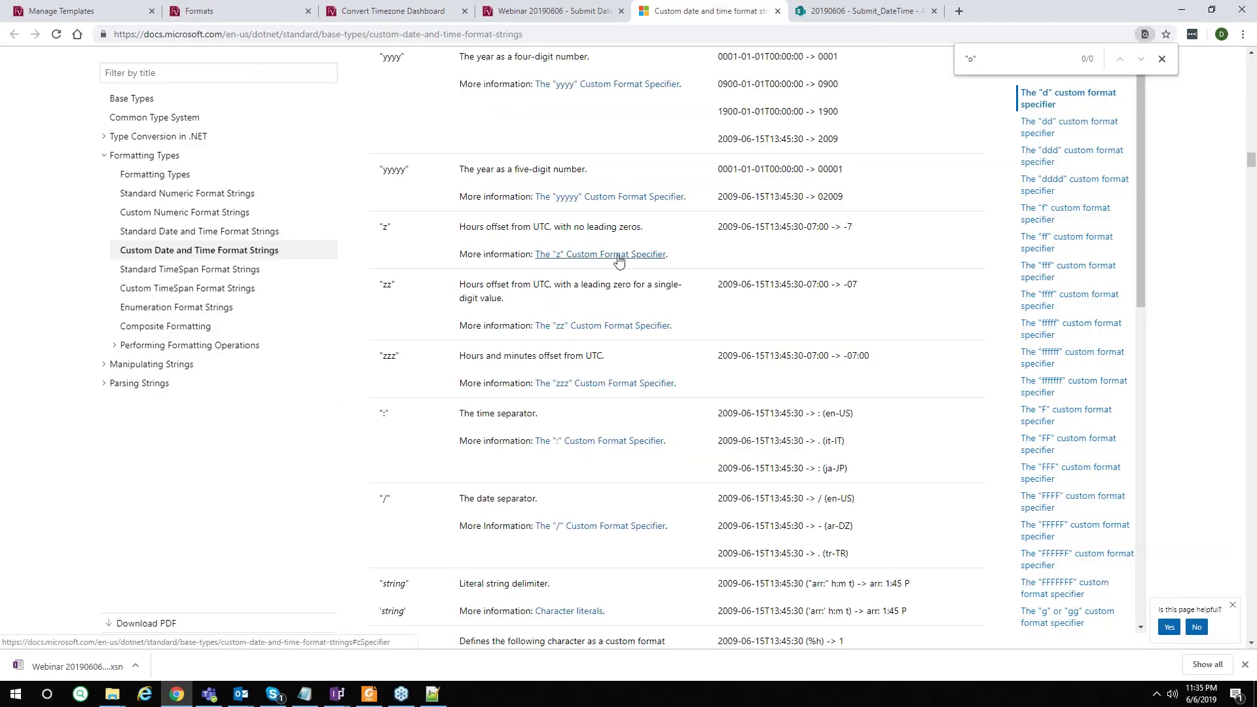
pyautogui.scroll(7, 394, 187)
pyautogui.scroll(13, 676, 347)
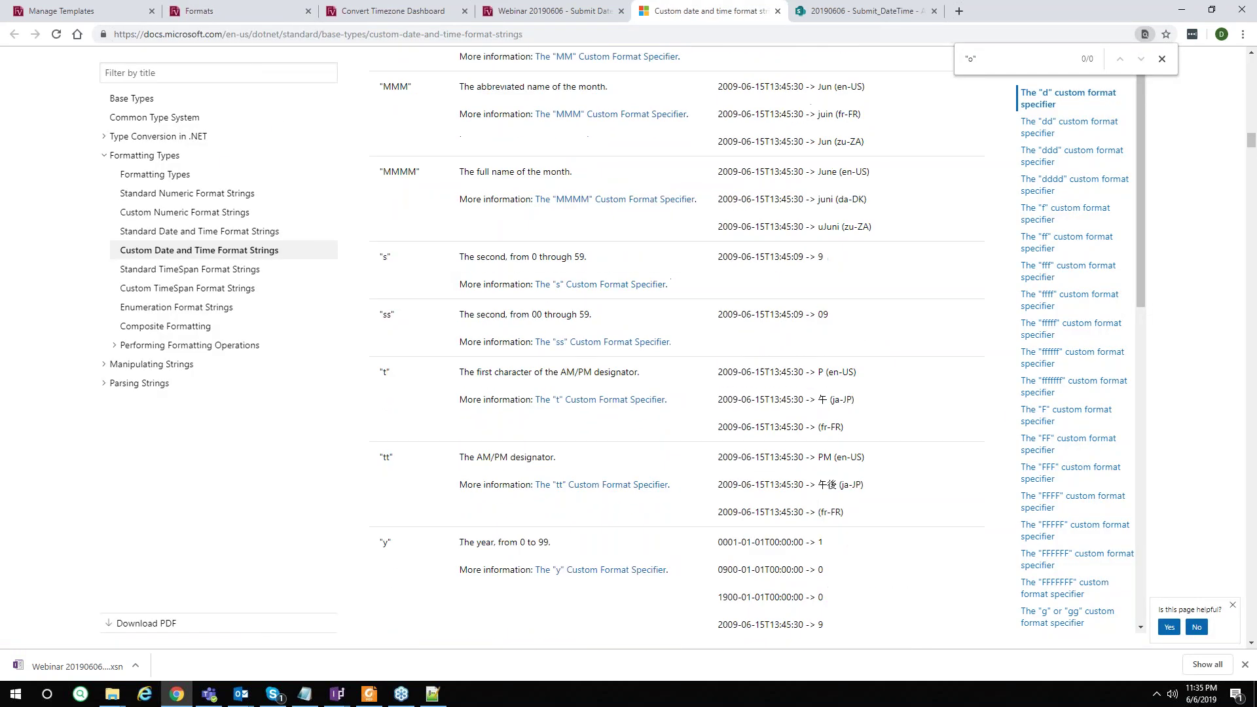
pyautogui.scroll(10, 676, 347)
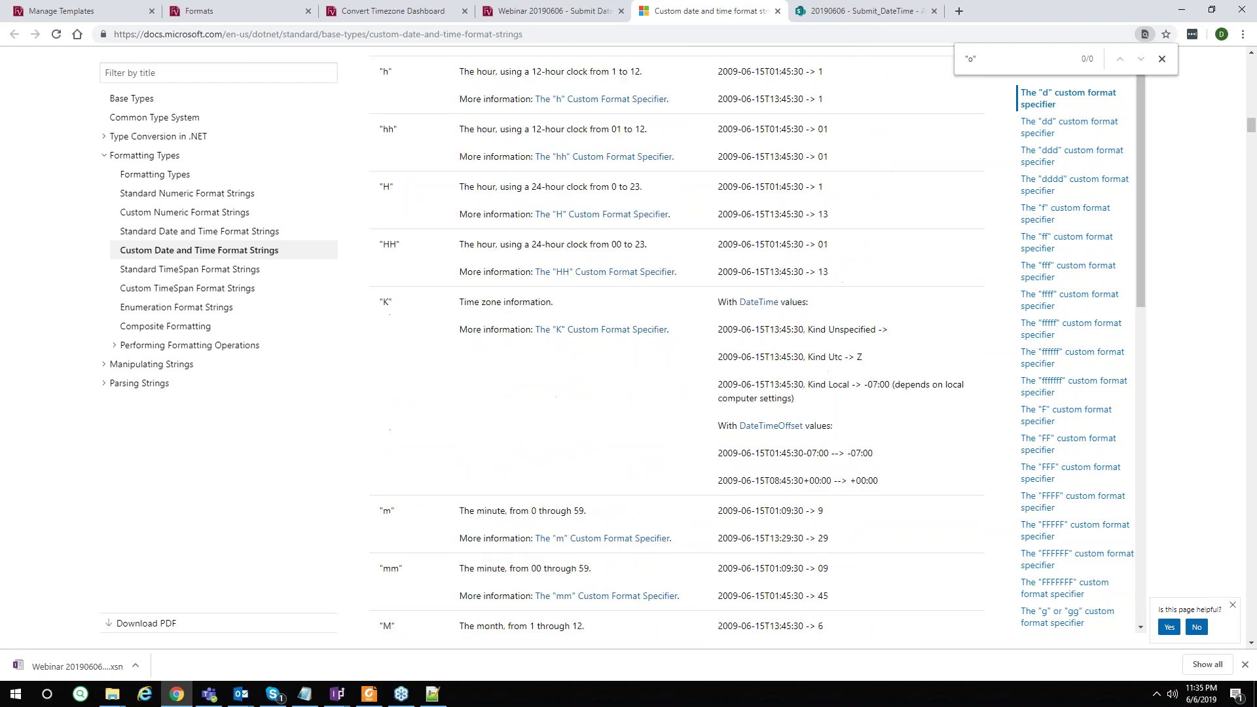
pyautogui.scroll(2, 676, 347)
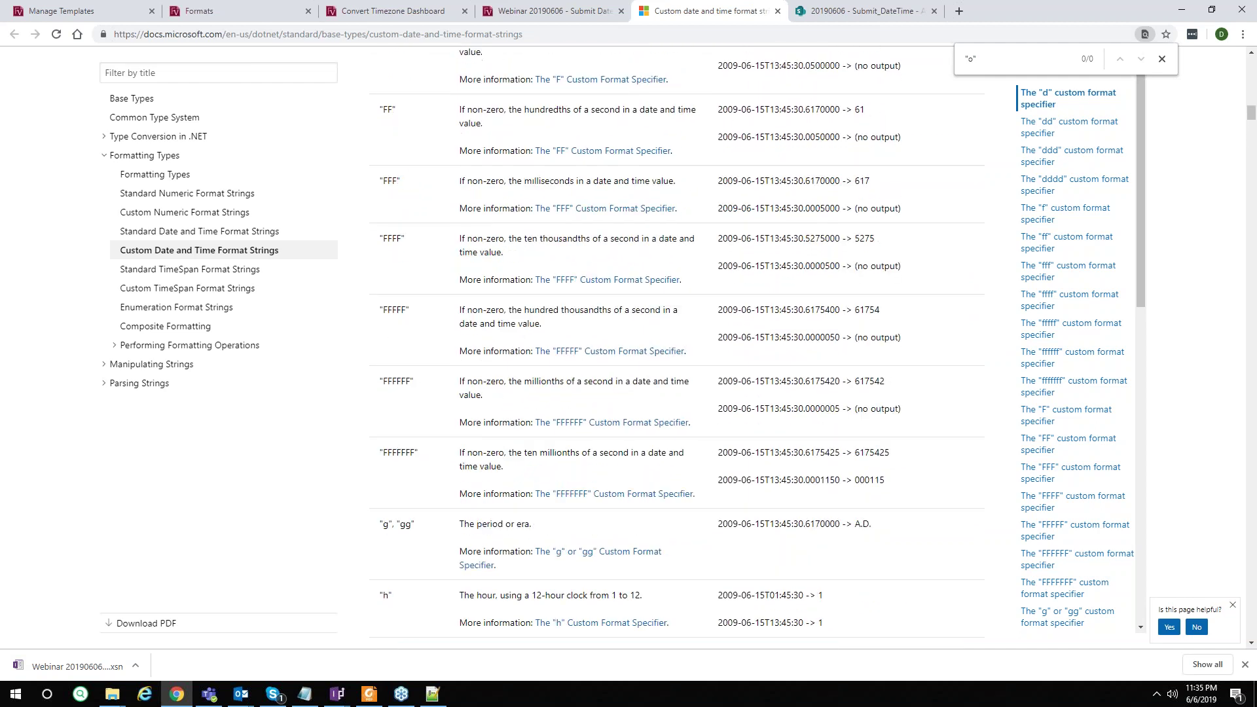
pyautogui.scroll(10, 676, 347)
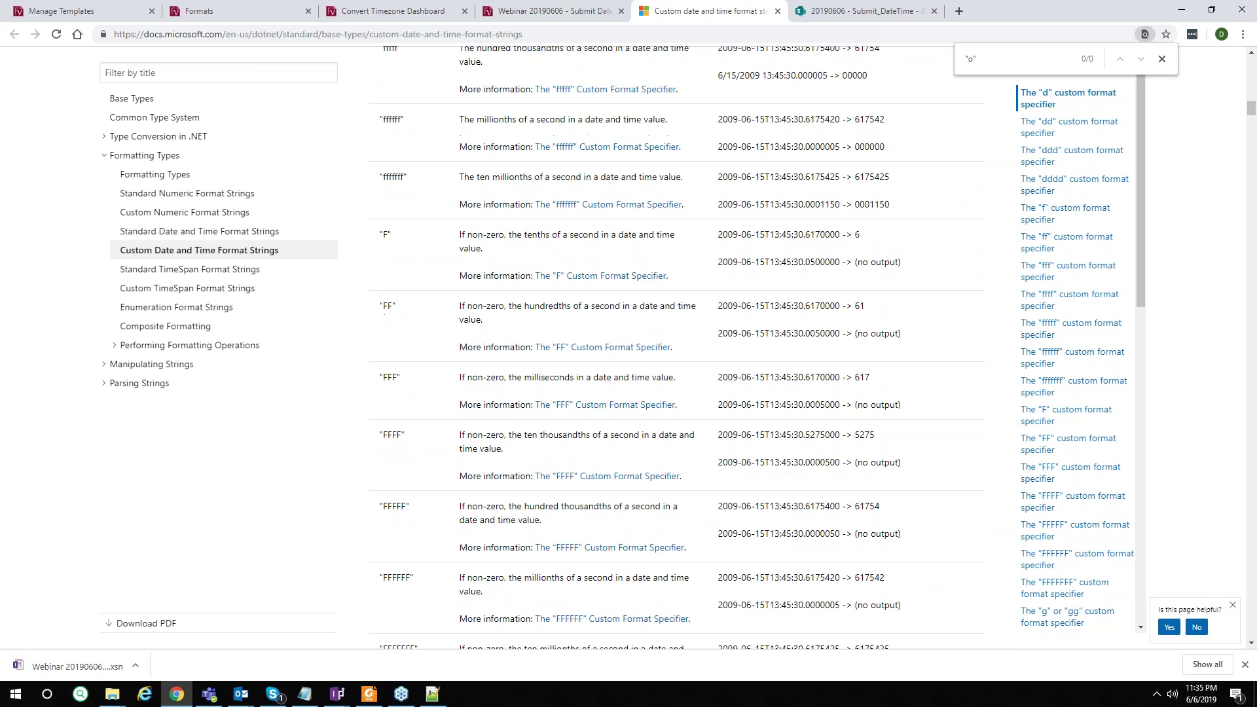
pyautogui.moveTo(1251, 98); pyautogui.dragTo(1250, 94)
pyautogui.scroll(7, 712, 331)
pyautogui.scroll(-5, 709, 345)
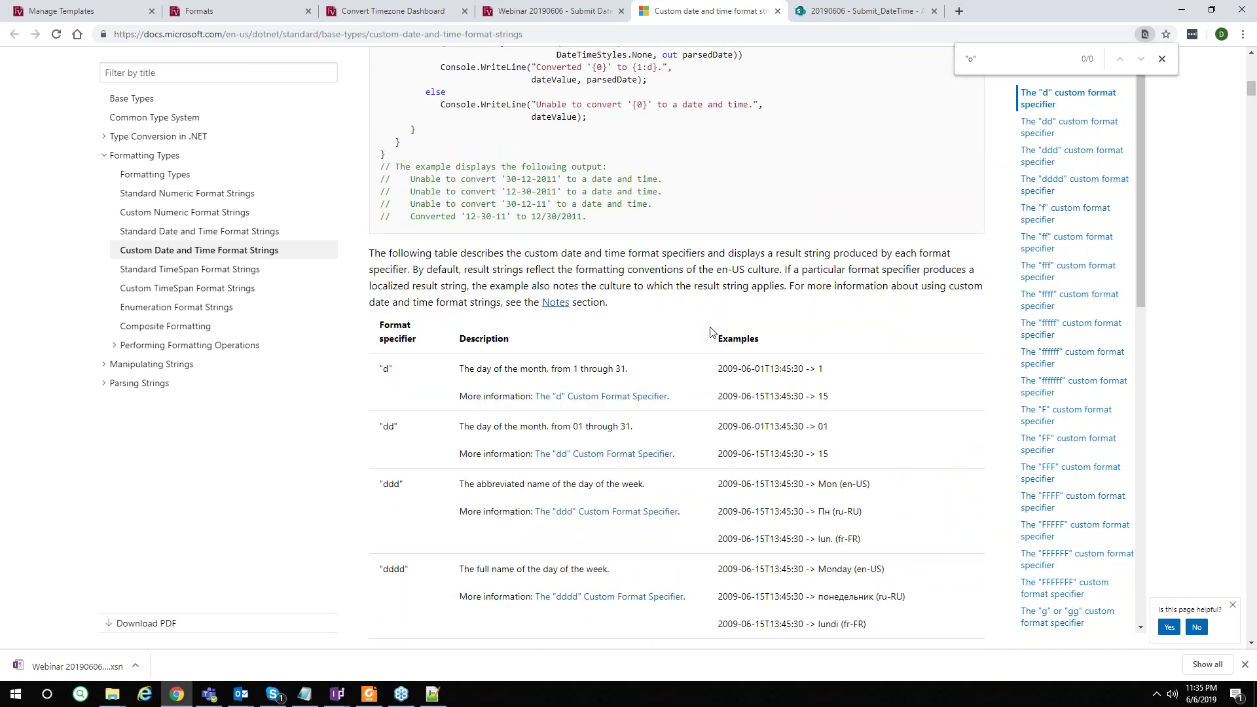
pyautogui.scroll(-1, 495, 318)
pyautogui.click(230, 14)
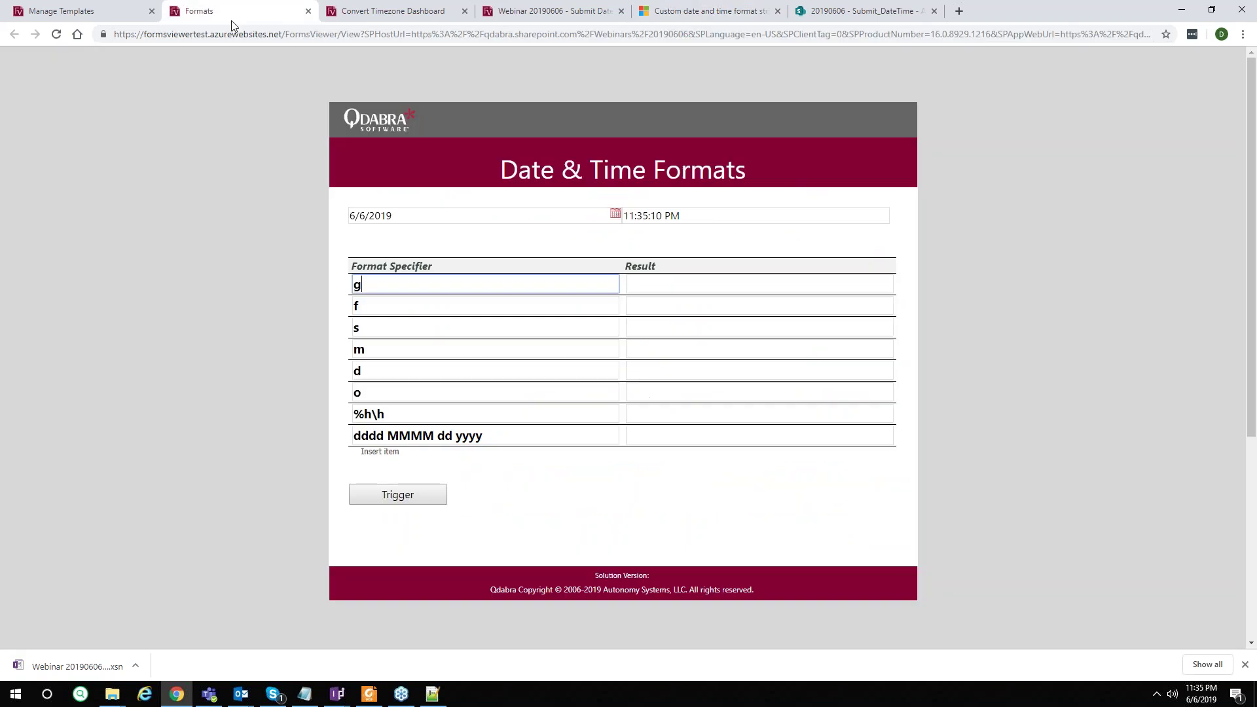
# Generate the results for all listed format specifiers and examine the date part of the g specifier's result.
pyautogui.click(400, 499)
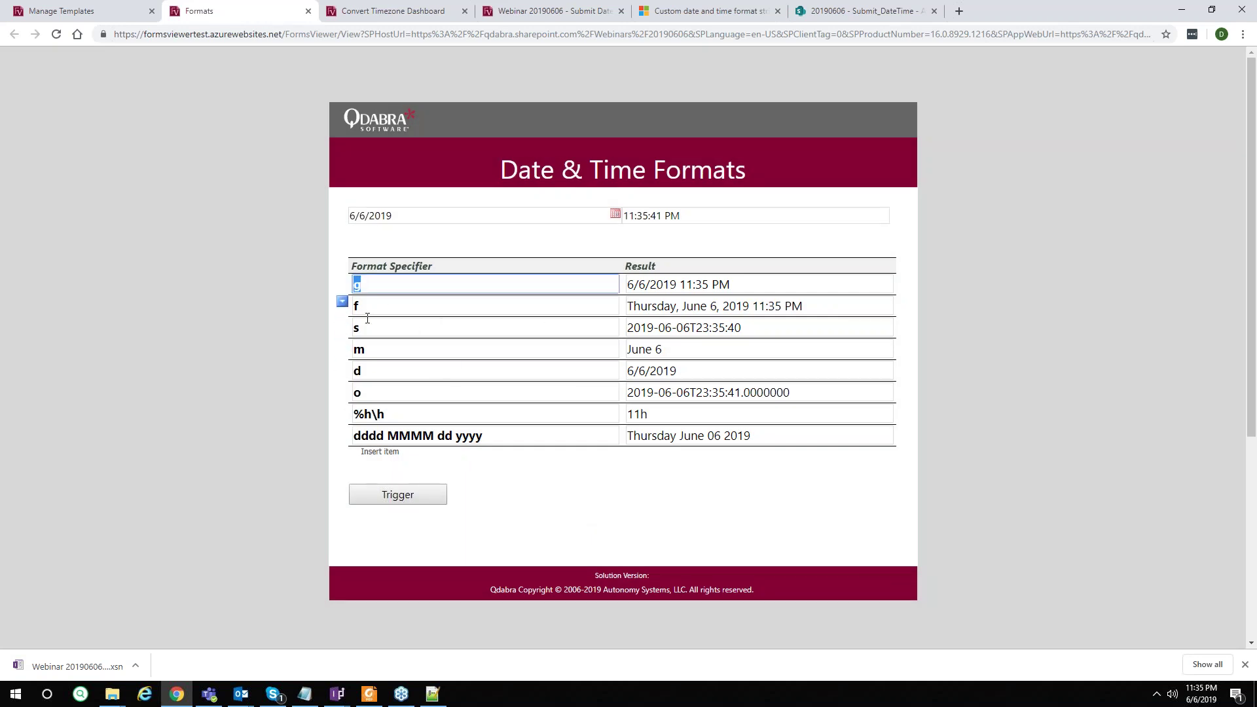
pyautogui.scroll(-1, 641, 527)
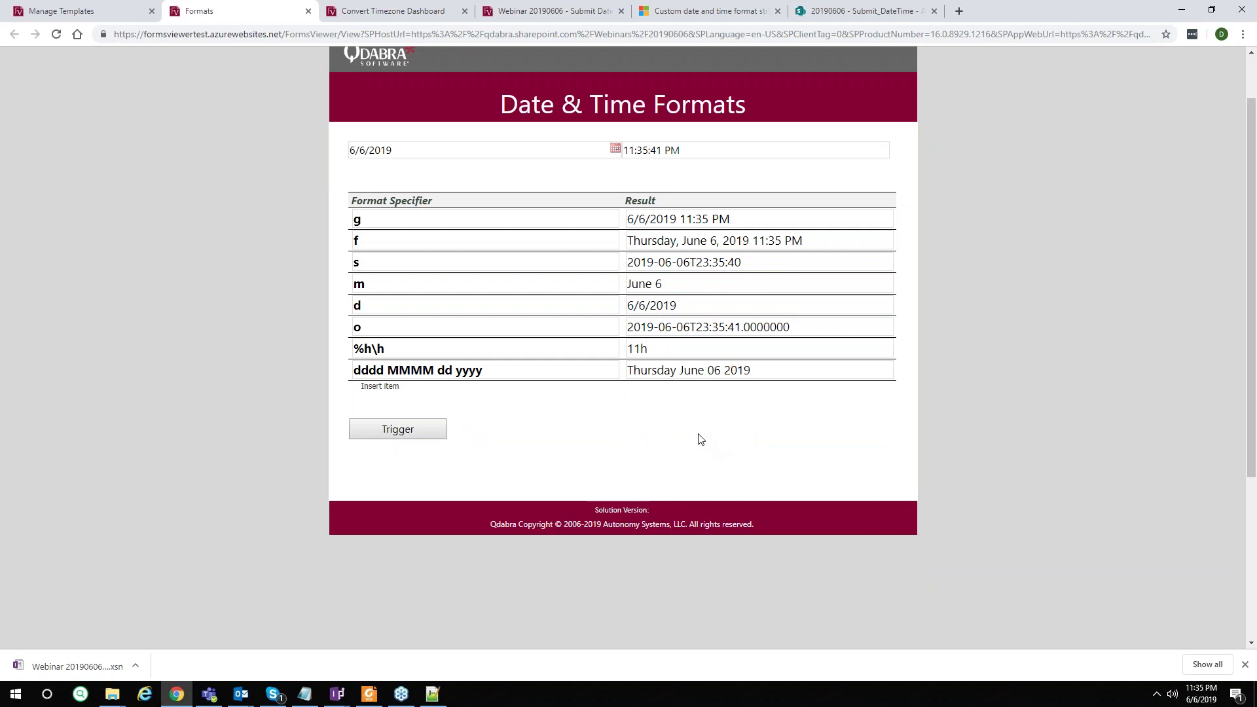
pyautogui.click(749, 217)
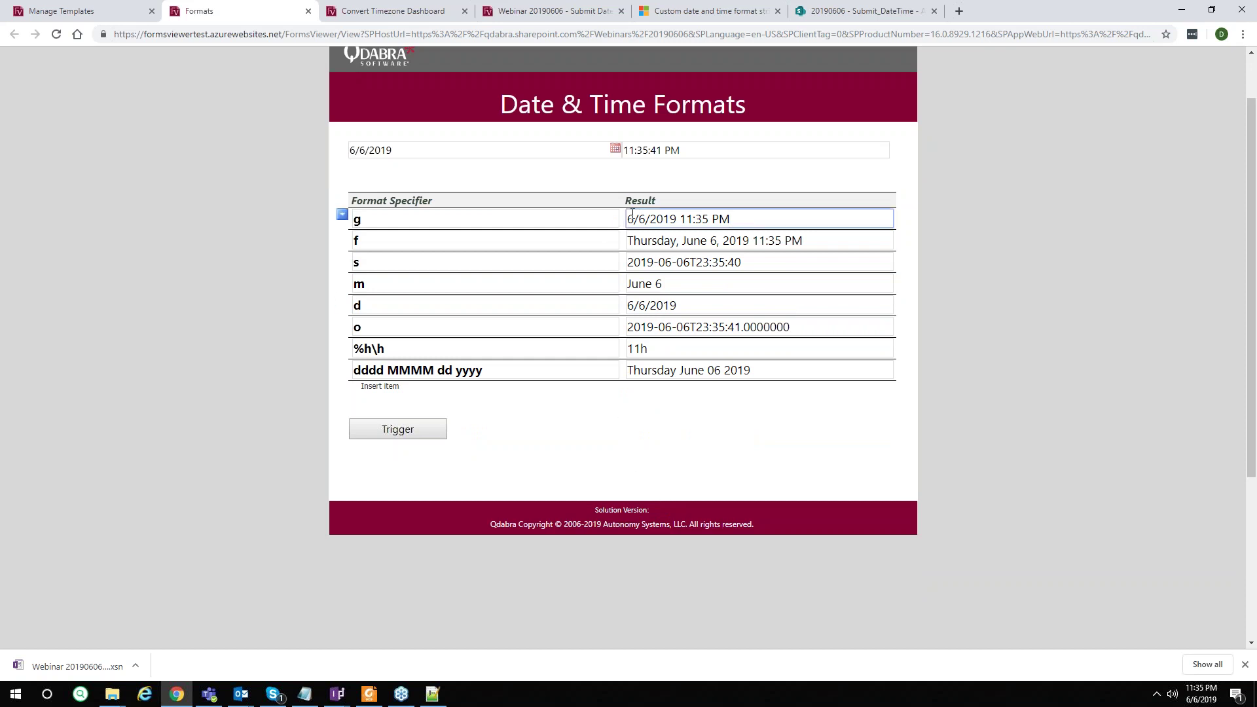
pyautogui.moveTo(629, 219); pyautogui.dragTo(648, 219)
pyautogui.click(743, 218)
# Check the dddd MMMM dd yyyy FormatDate example in Foxit Reader's qRules Command Overview PDF, then compare it with the specifiers in the browser's Formats form.
pyautogui.click(370, 694)
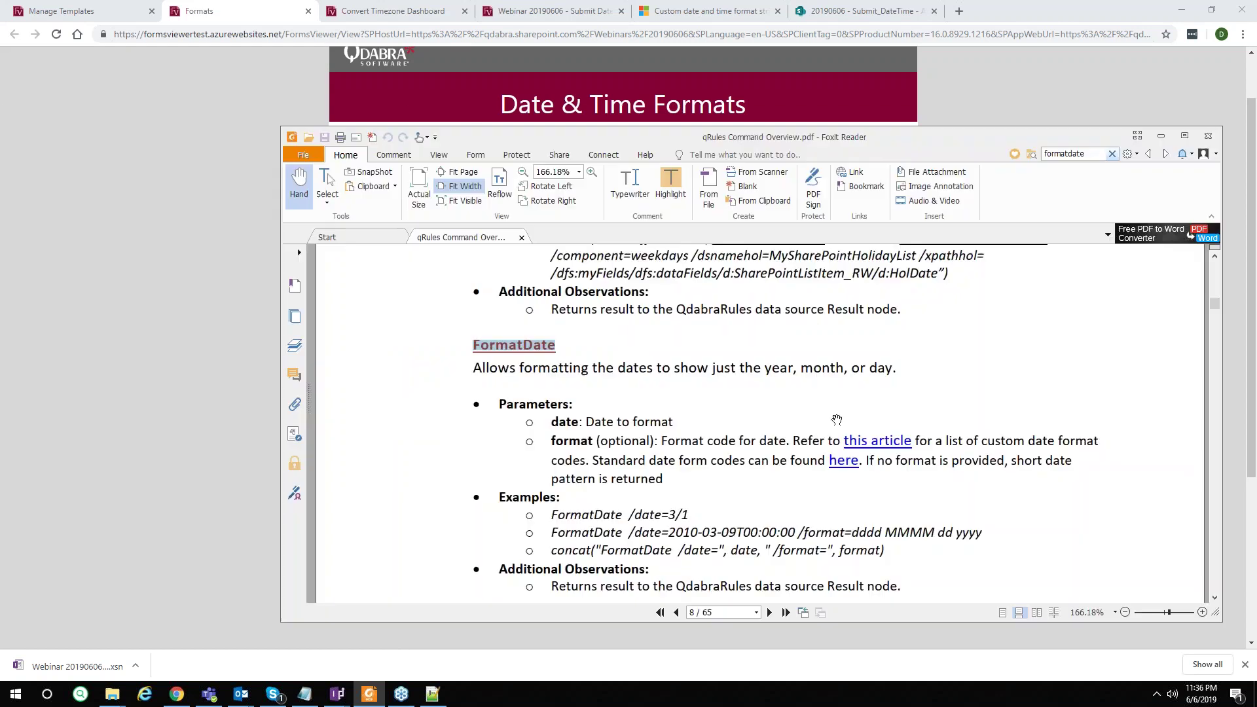
pyautogui.scroll(-2, 812, 354)
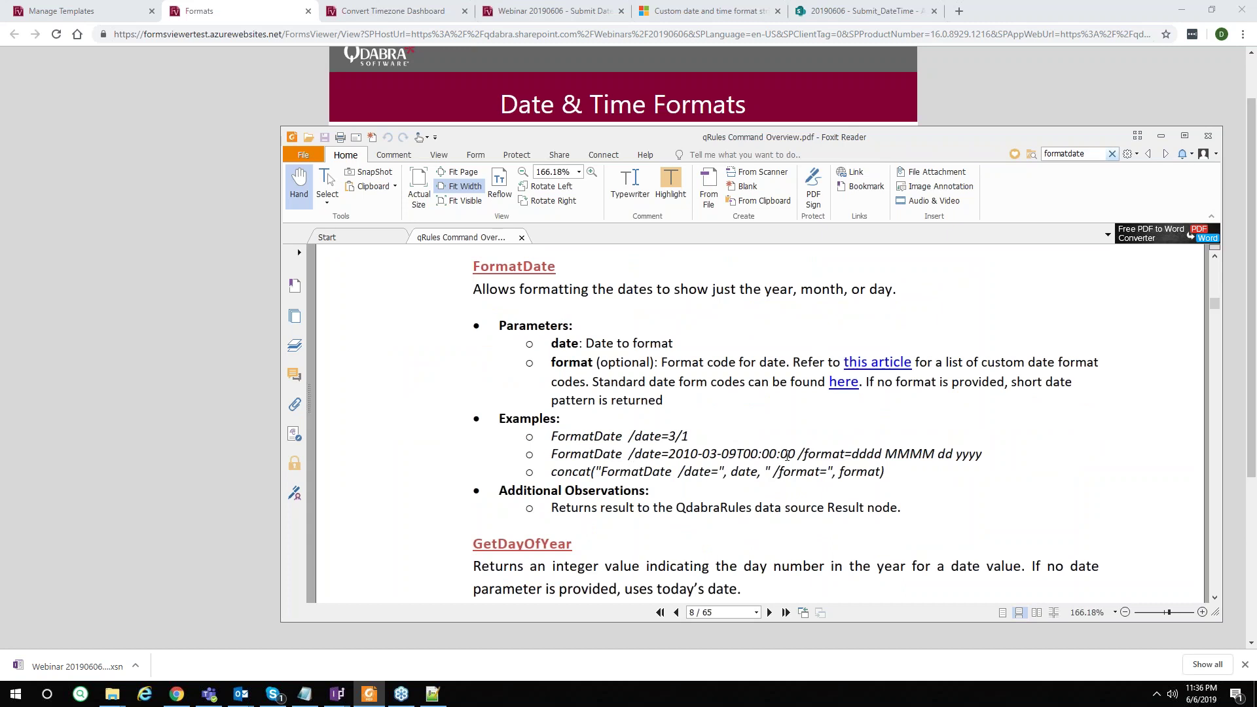
pyautogui.moveTo(853, 454); pyautogui.dragTo(985, 456)
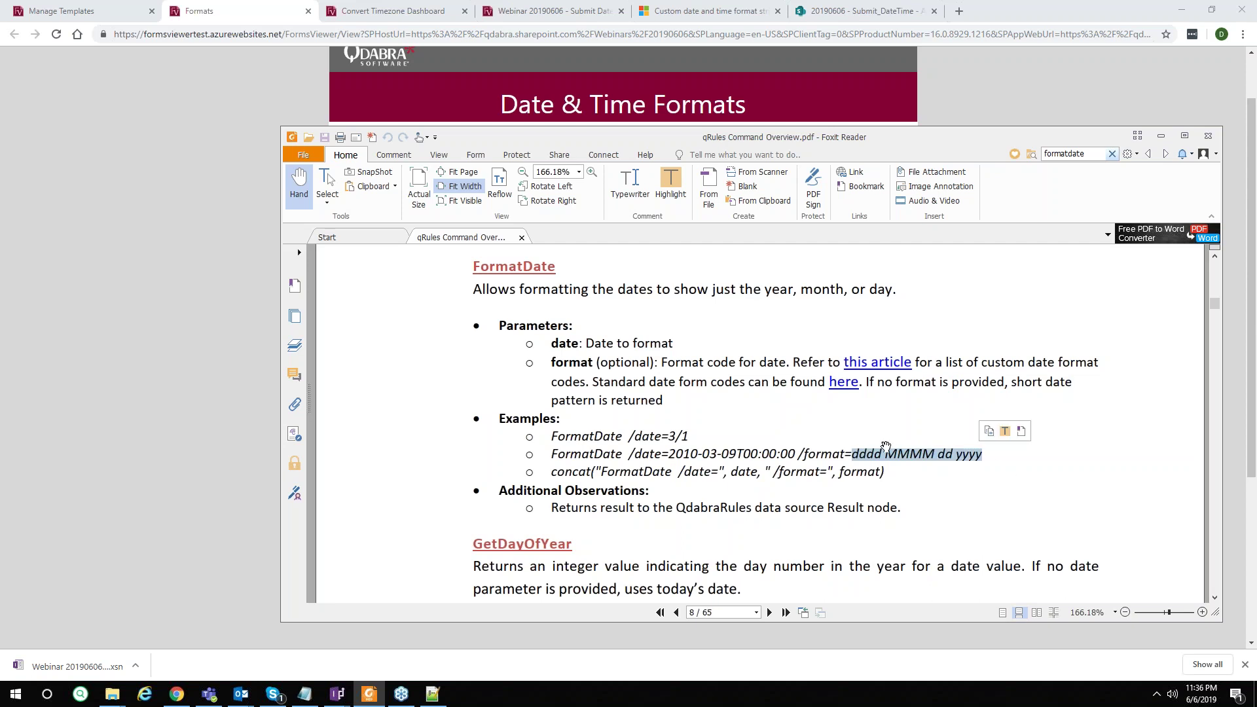
pyautogui.click(160, 338)
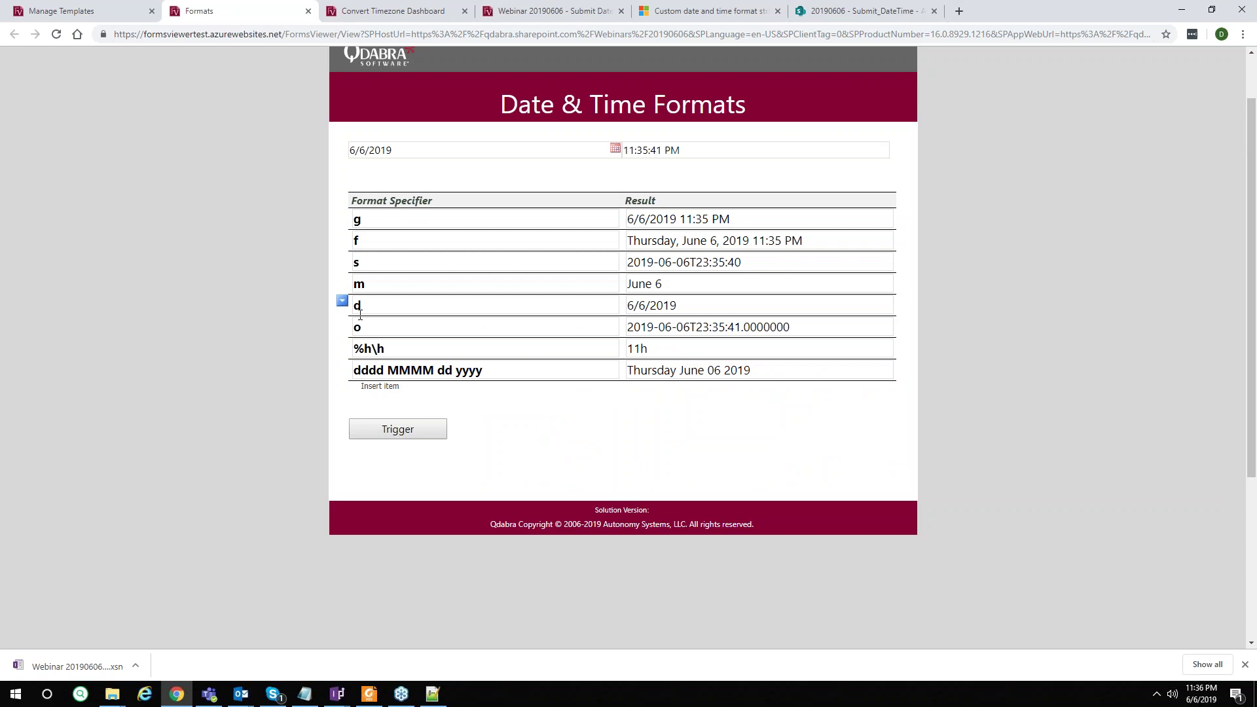
pyautogui.click(504, 371)
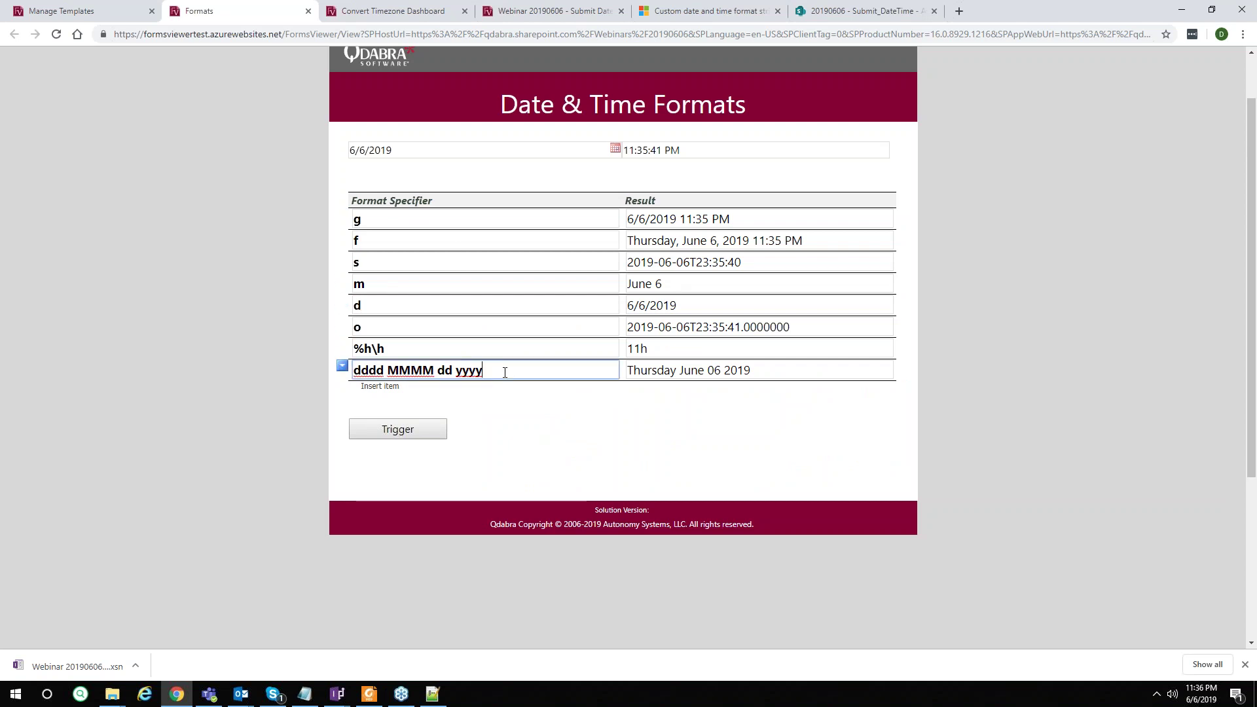
pyautogui.click(463, 218)
pyautogui.click(448, 243)
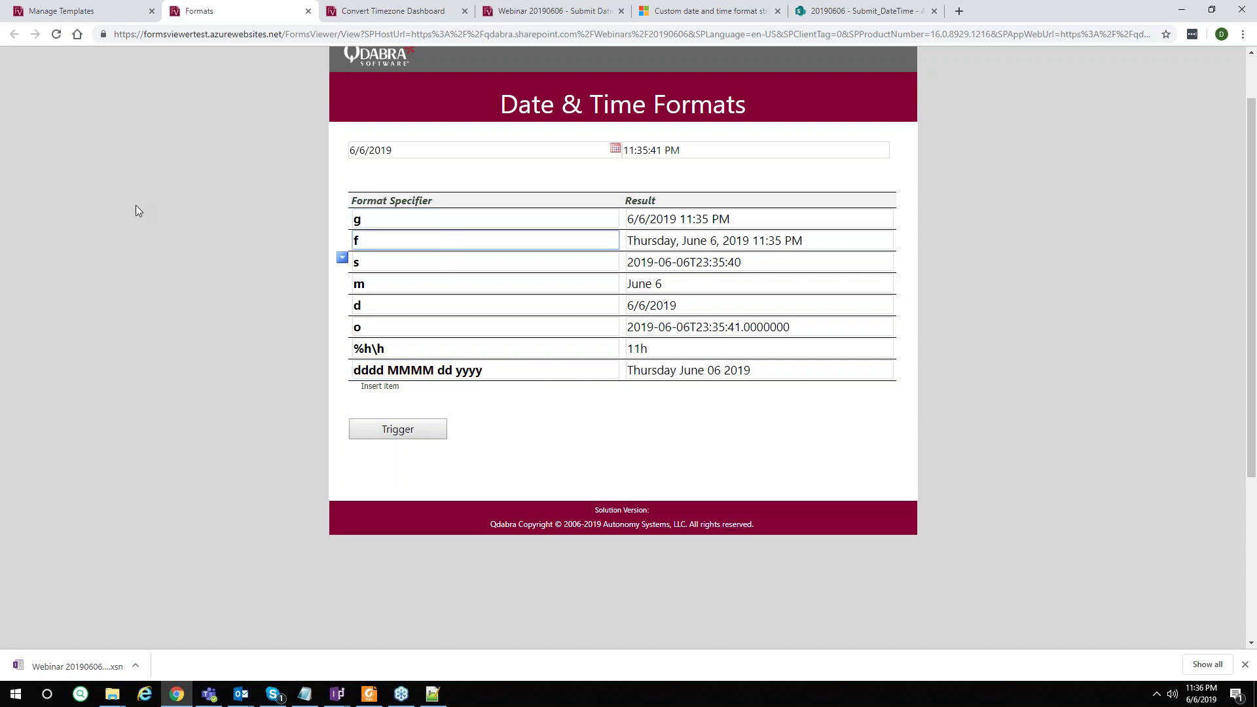
# Open the Webinar 20190606 - Submit Task - FormatDate Sample form from the FormsViewer template list.
pyautogui.click(95, 10)
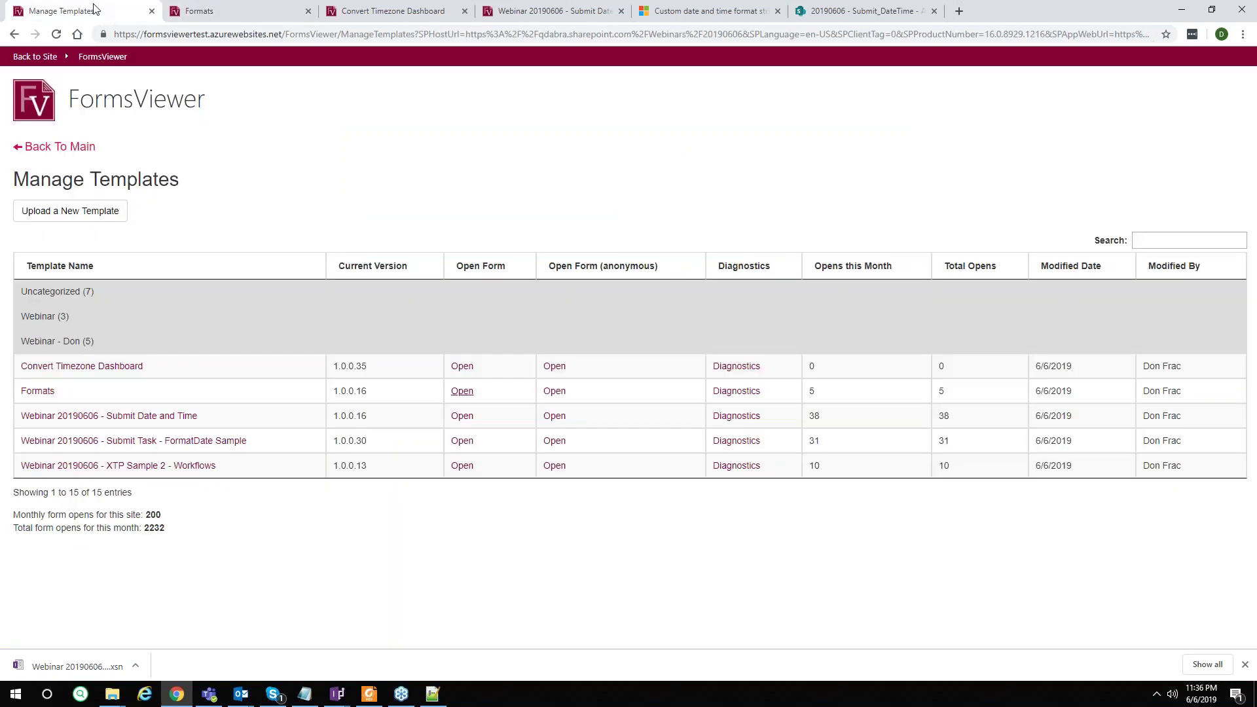
pyautogui.click(207, 6)
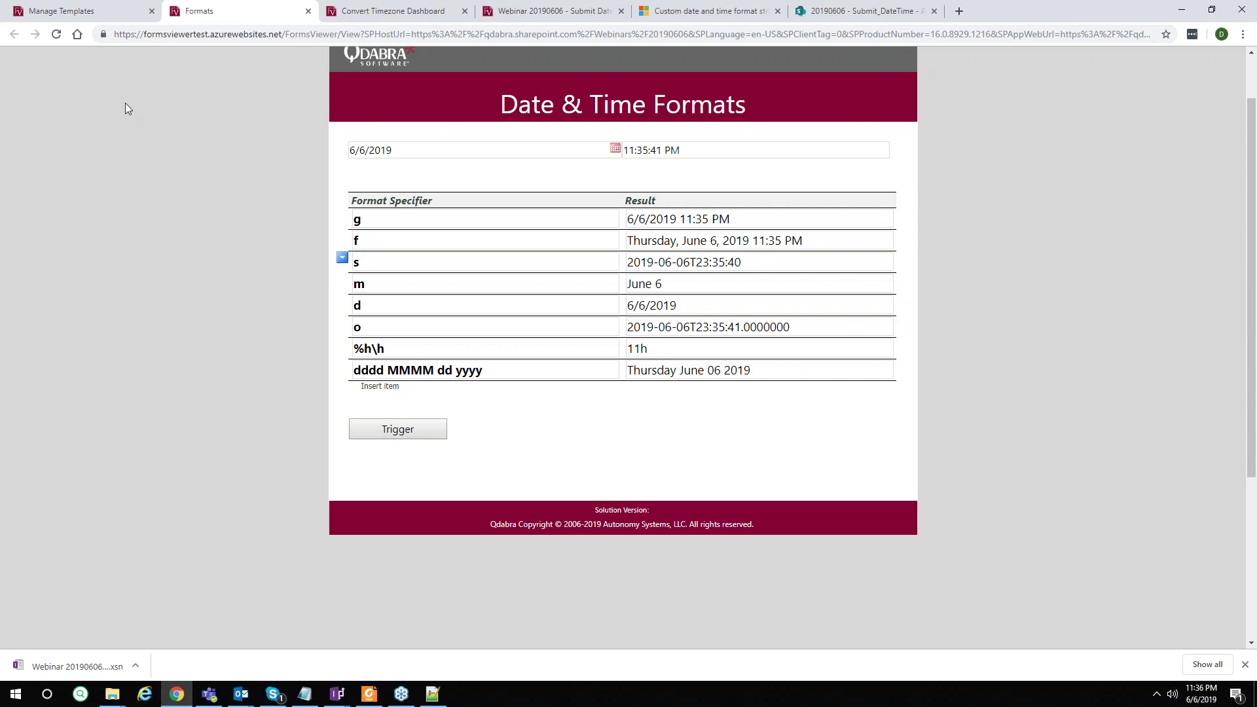
pyautogui.click(92, 11)
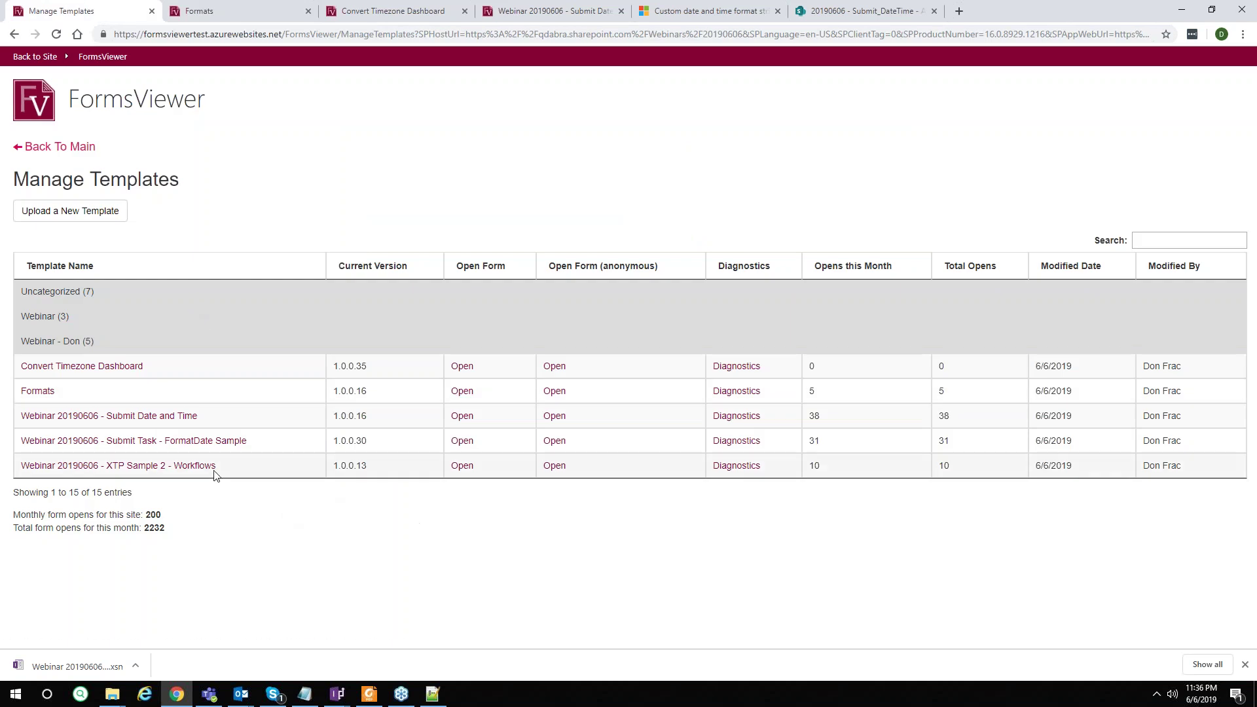
pyautogui.click(463, 440)
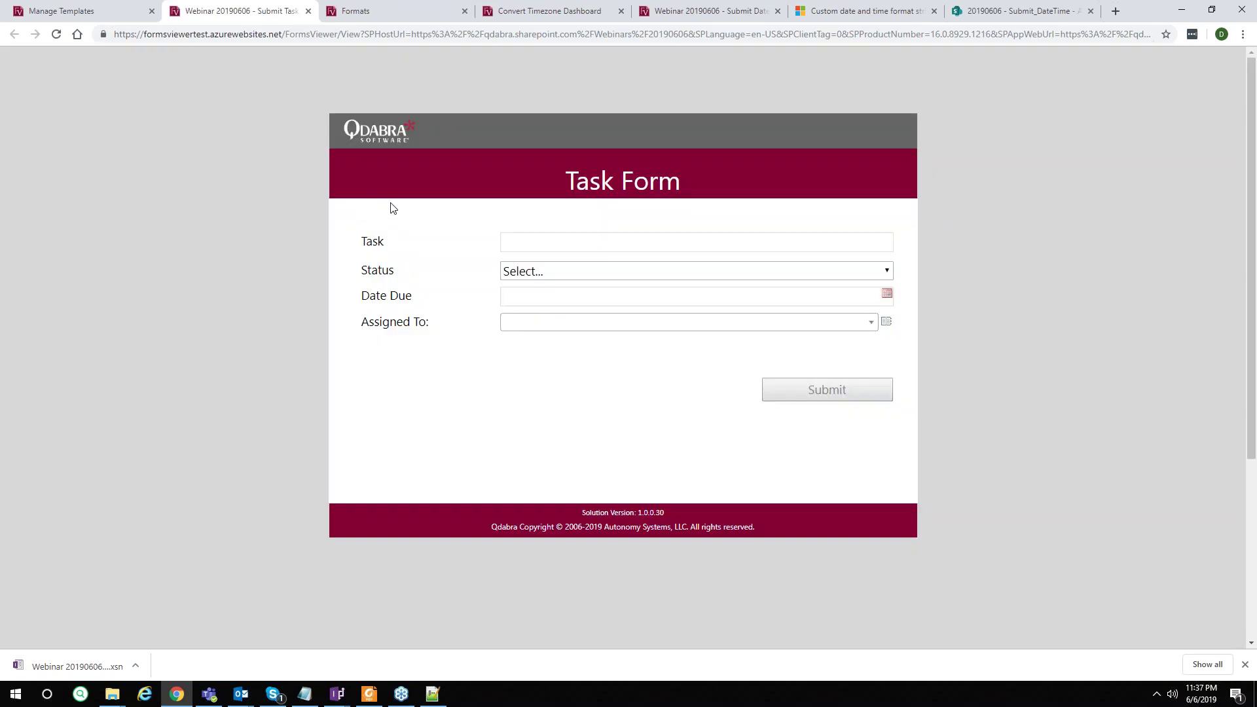
# Fill in the task form with task "test", status In progress and due date 6/7/2019.
pyautogui.click(563, 244)
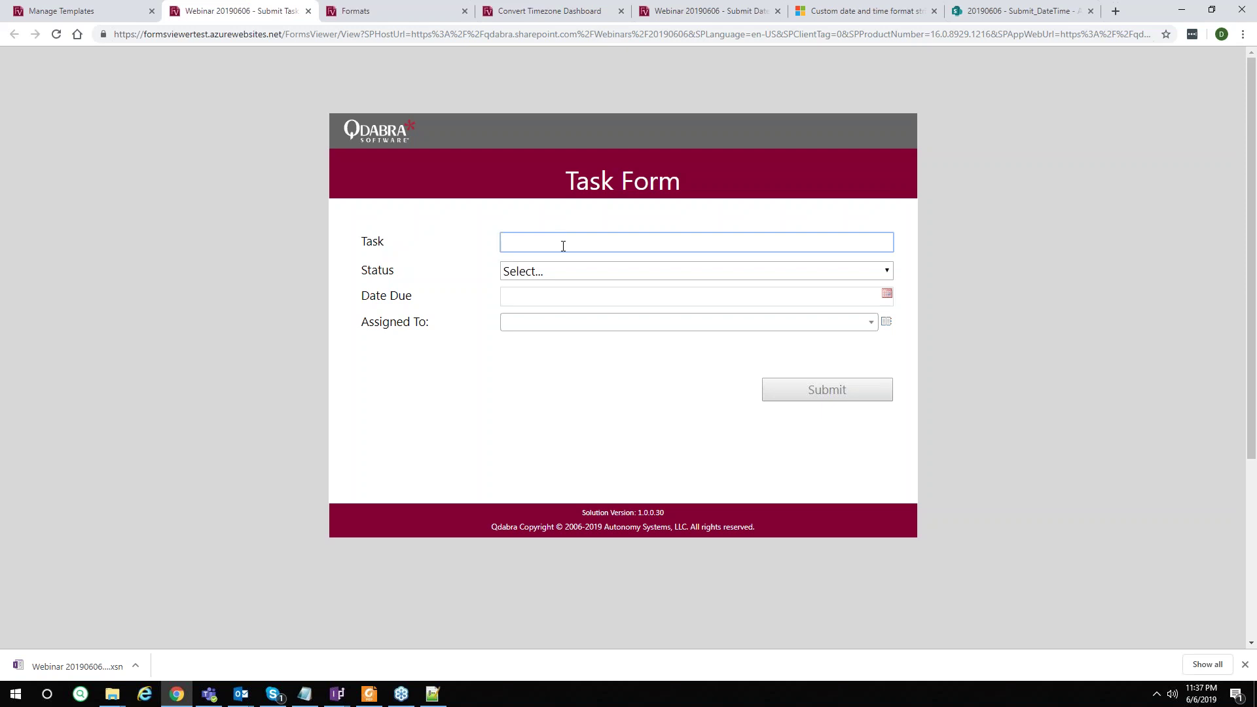
pyautogui.write('test')
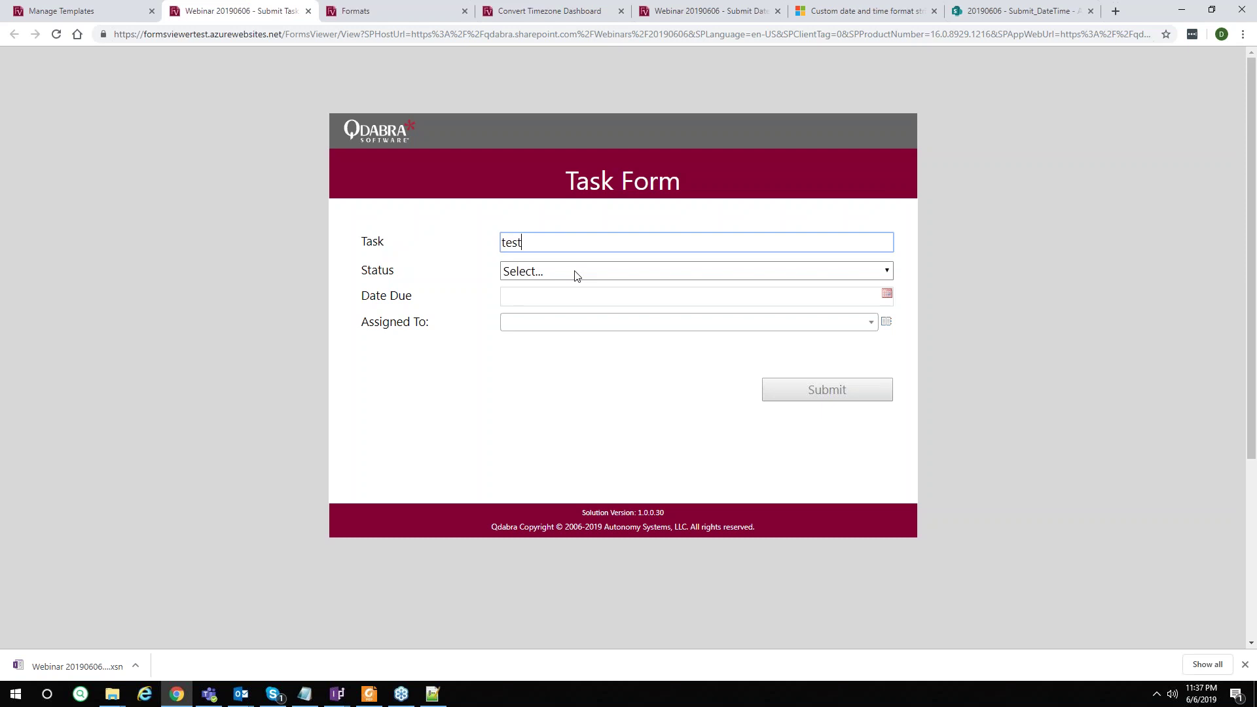
pyautogui.click(574, 270)
pyautogui.click(602, 305)
pyautogui.click(607, 296)
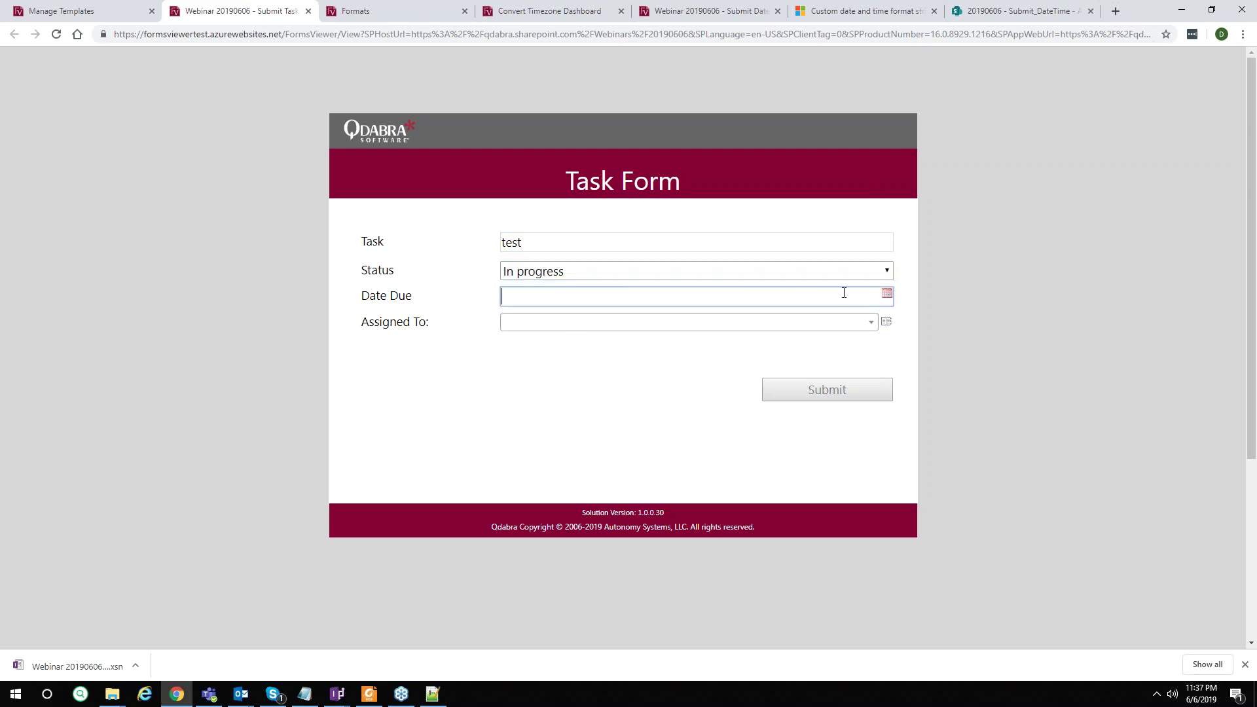
pyautogui.click(885, 293)
pyautogui.click(633, 386)
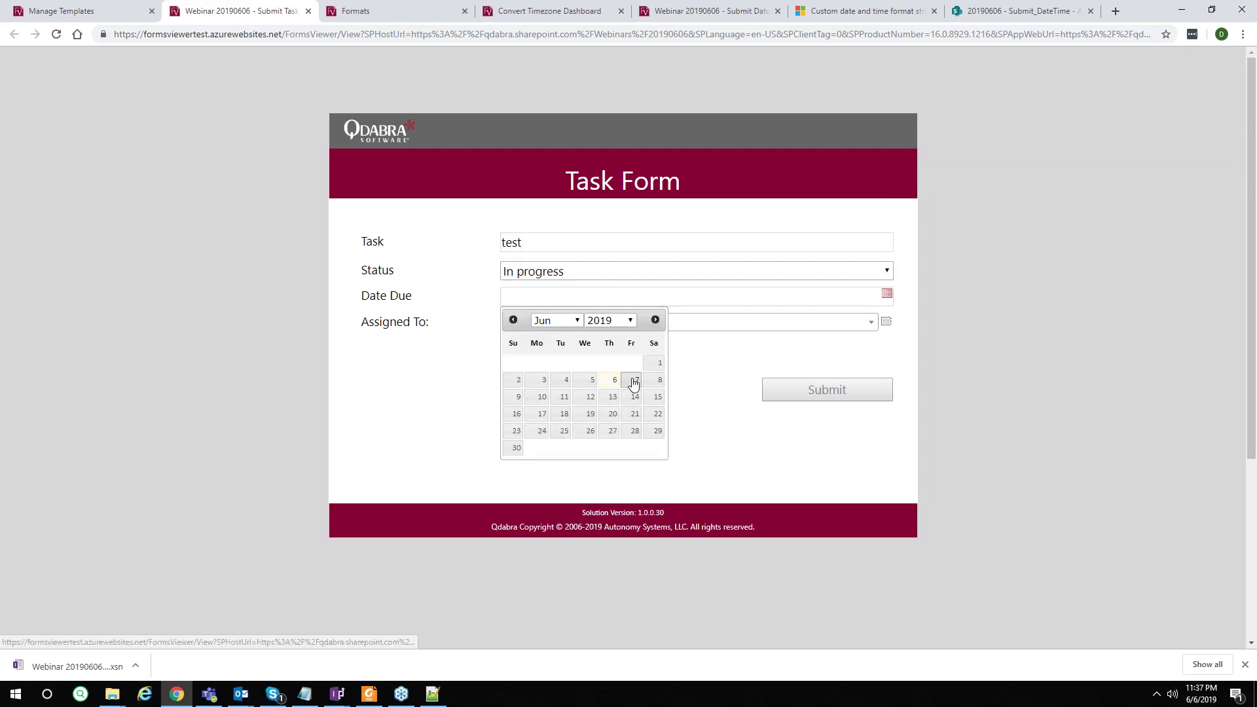
# Search the Person Picker by first name and assign the task to the matching user.
pyautogui.click(886, 322)
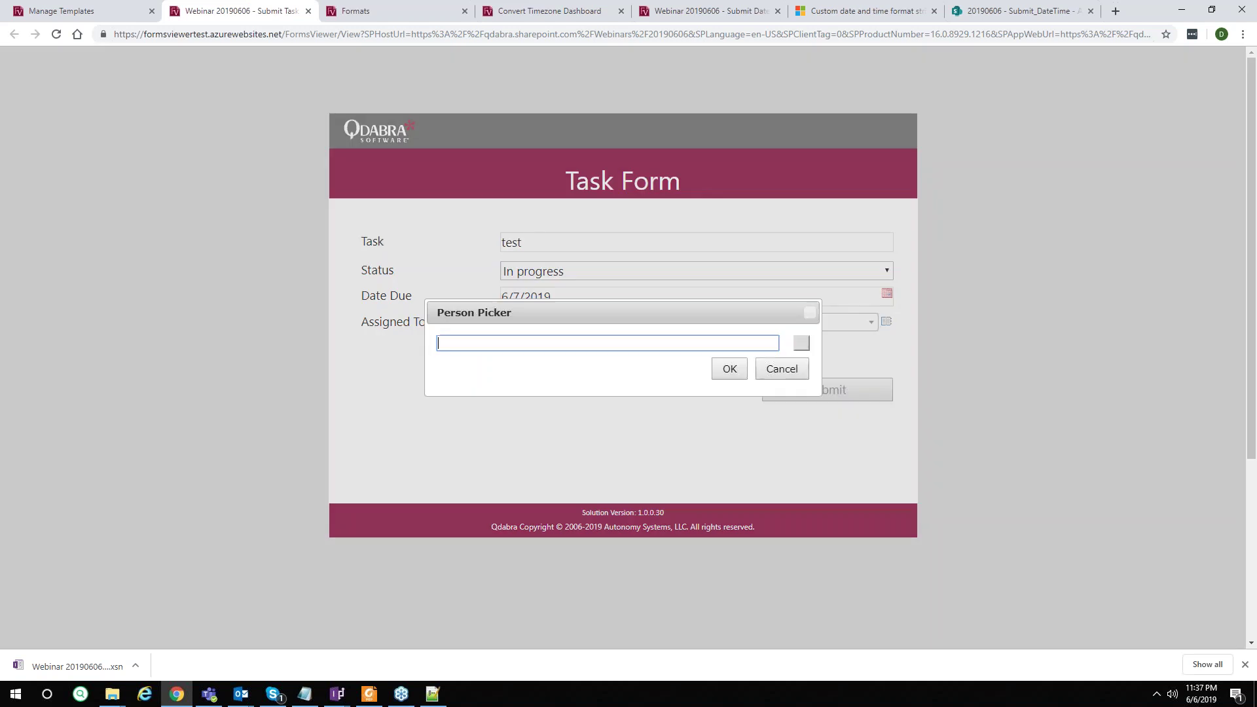
pyautogui.click(801, 342)
pyautogui.click(737, 108)
pyautogui.write('don')
pyautogui.click(802, 345)
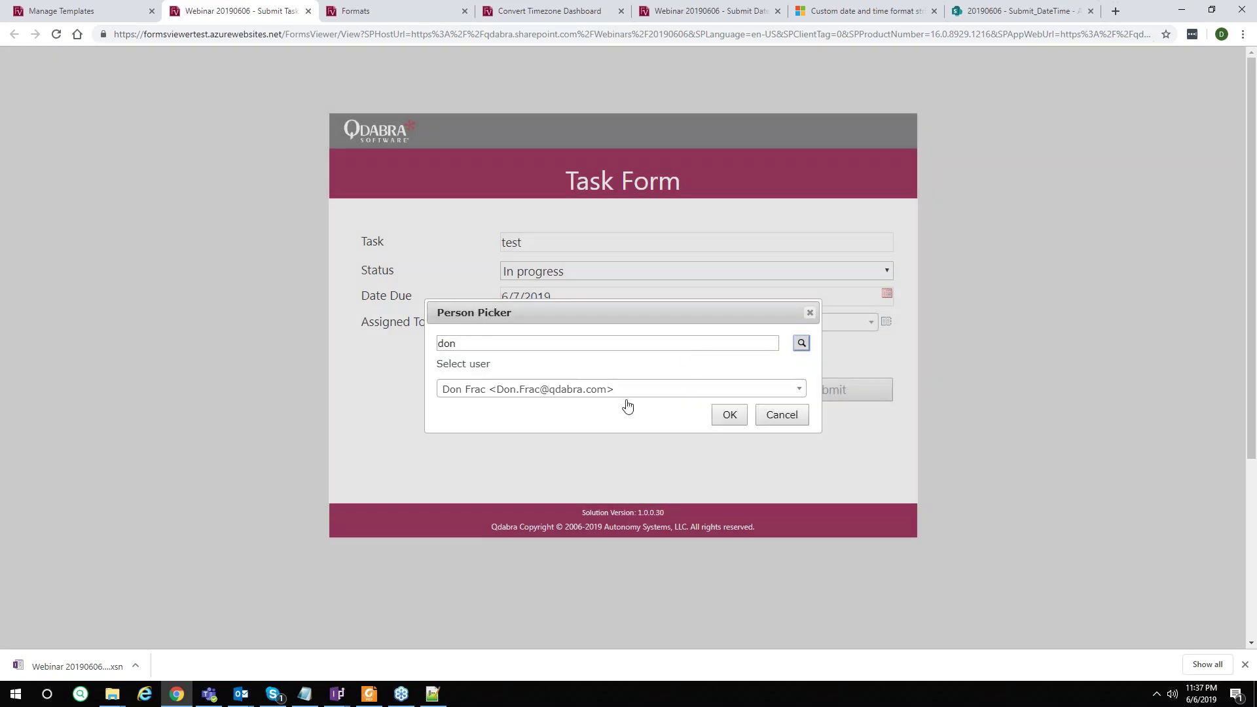
pyautogui.click(728, 416)
# Submit the task form and acknowledge the due date and success messages.
pyautogui.click(826, 390)
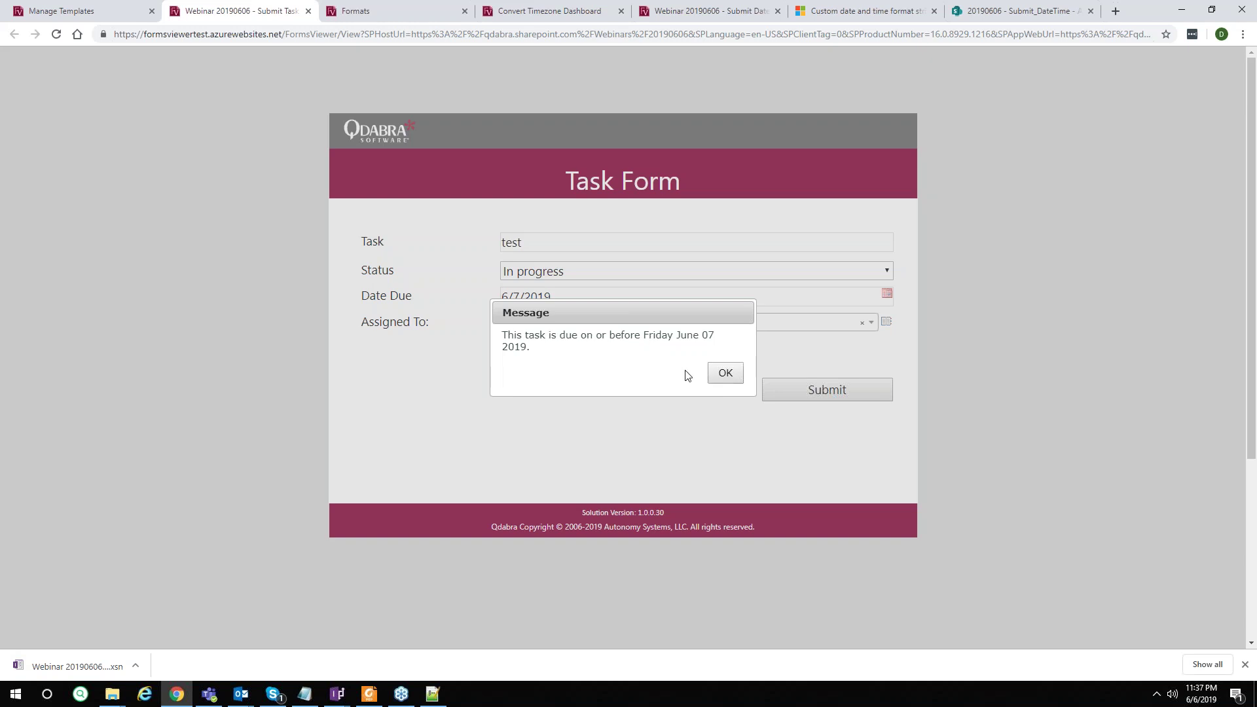
pyautogui.click(723, 377)
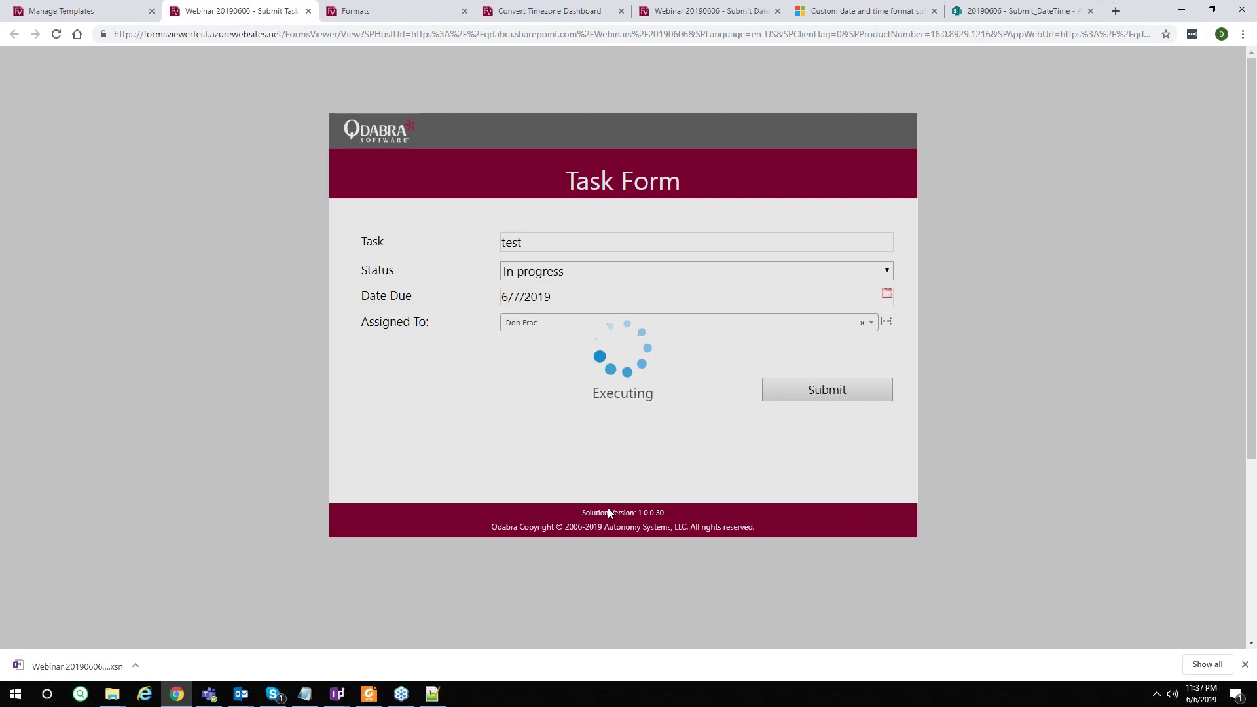
pyautogui.click(720, 365)
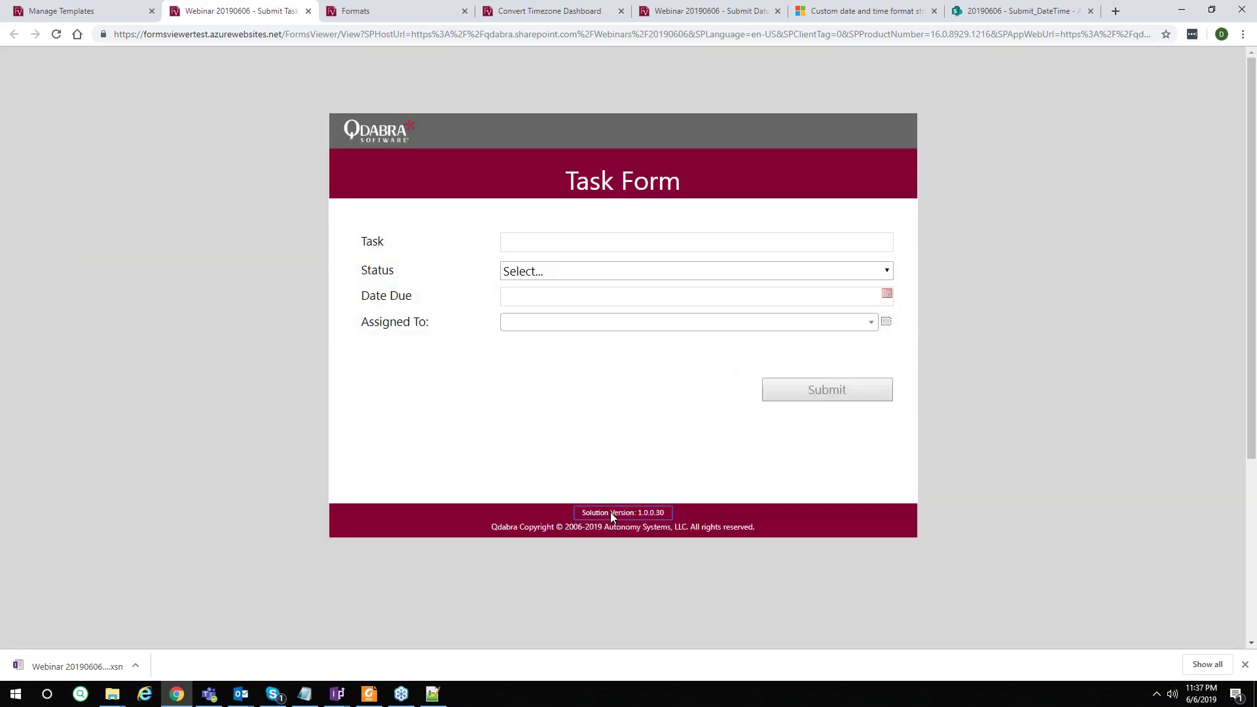
# Display the command log below the task form and examine the FormatDate and prompt commands that ran.
pyautogui.scroll(-1, 632, 466)
pyautogui.scroll(-1, 631, 466)
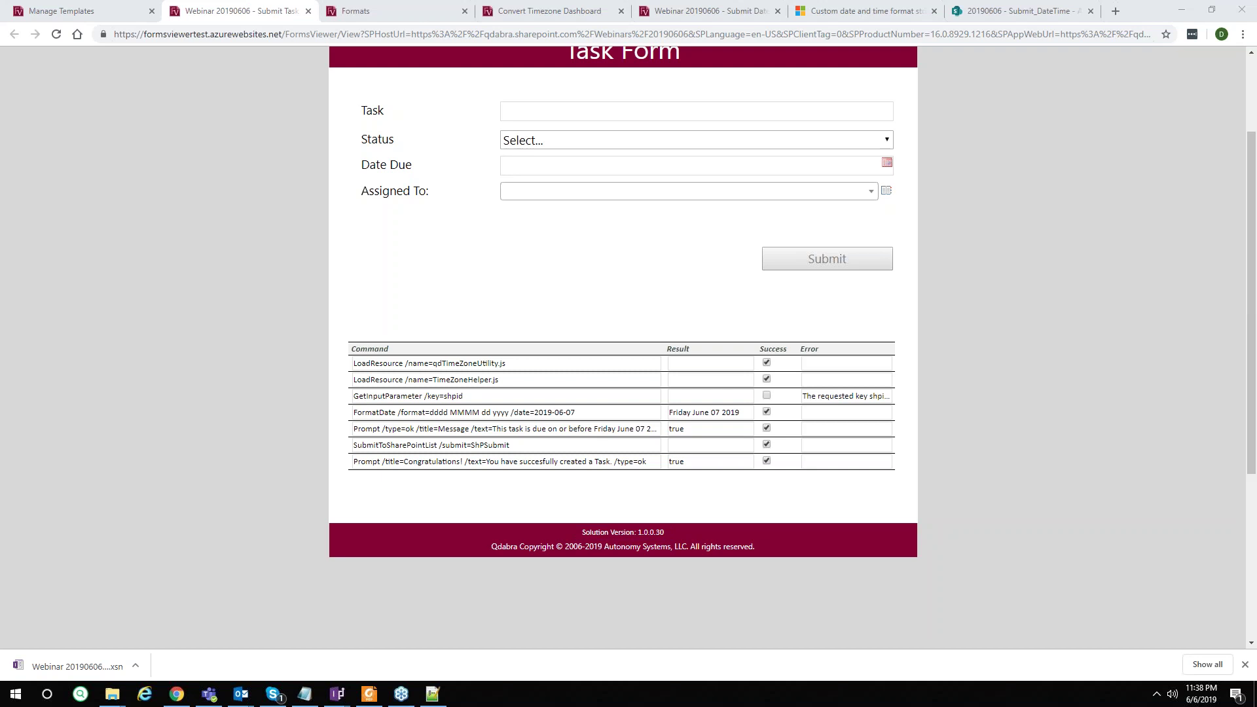
pyautogui.moveTo(277, 693)
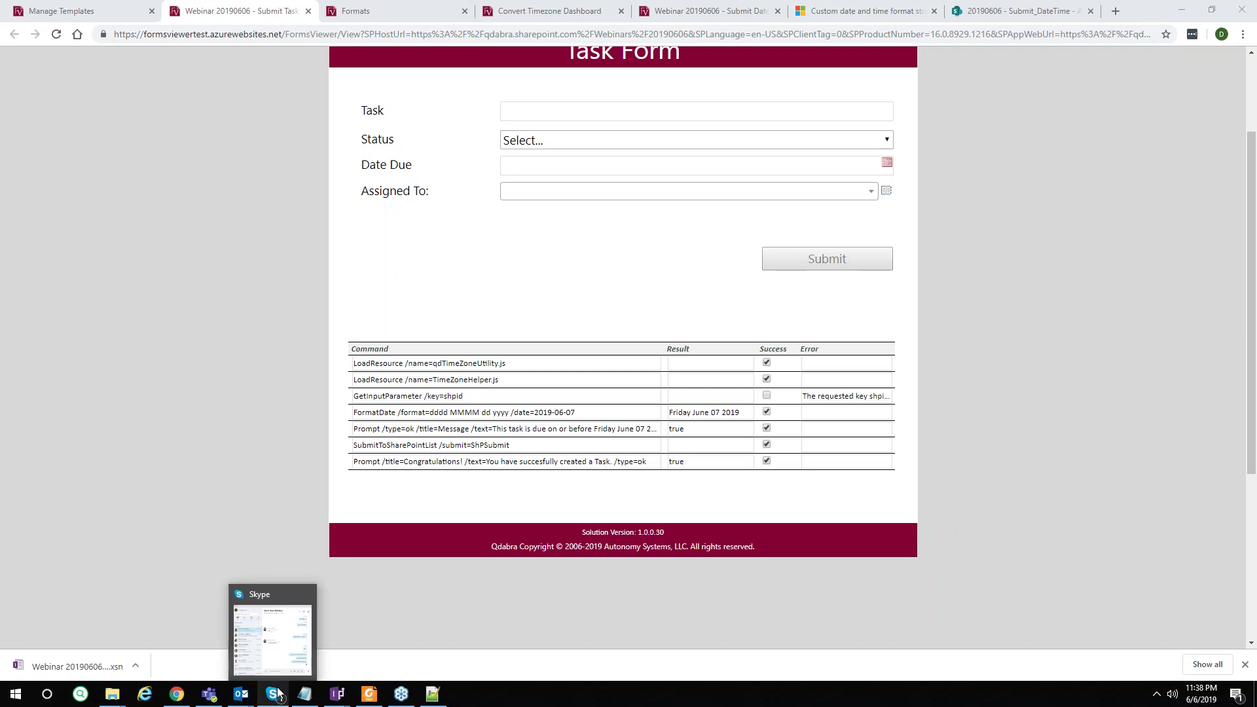